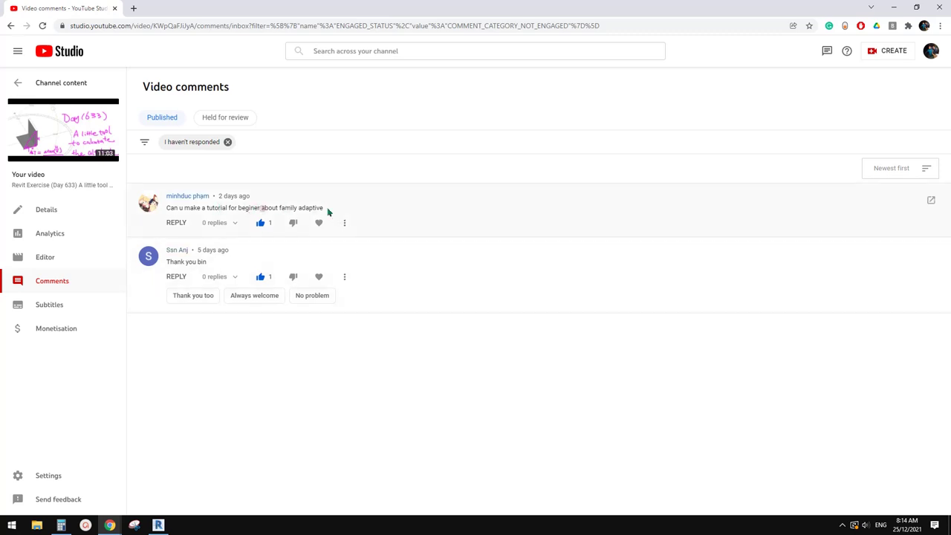
# Step: Examine the viewer comment requesting a beginner tutorial about family adaptive
pyautogui.moveTo(235, 209); pyautogui.dragTo(276, 211)
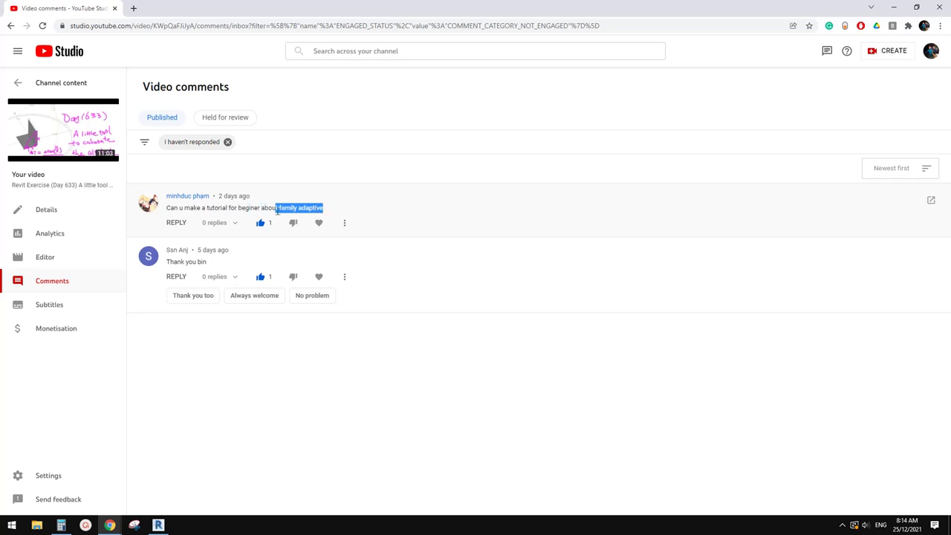
pyautogui.click(346, 205)
pyautogui.click(280, 210)
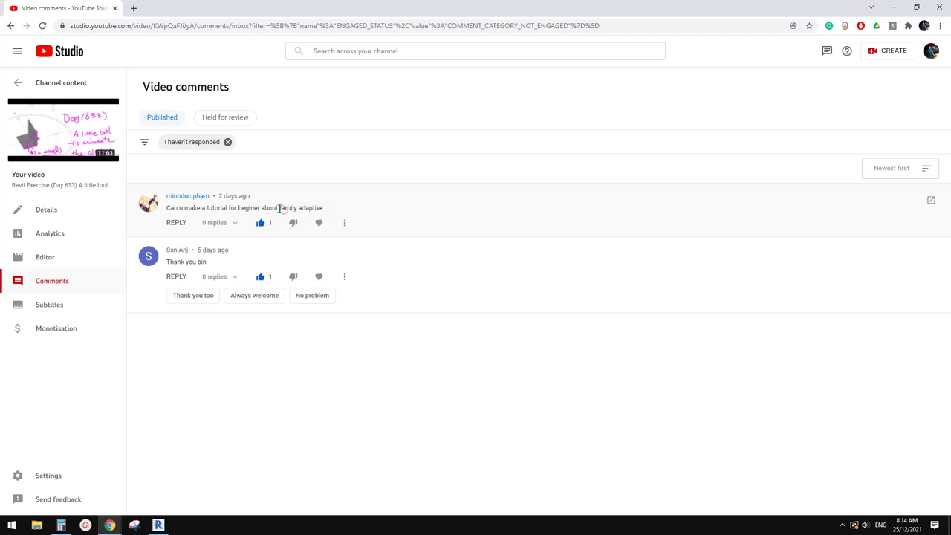
pyautogui.click(343, 209)
# Step: Switch to Revit, start a new family, and preview the adaptive, face based and floor based Metric Generic Model templates
pyautogui.click(165, 525)
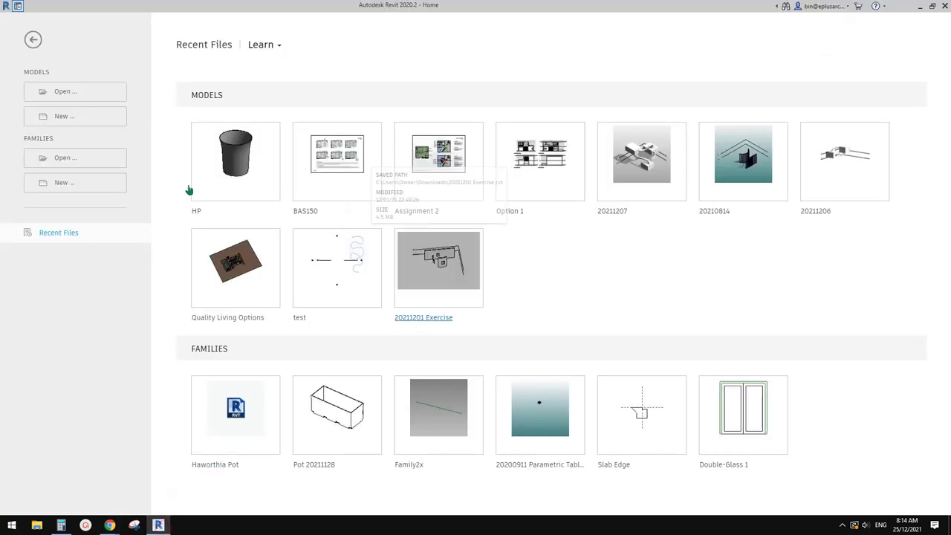
pyautogui.click(75, 184)
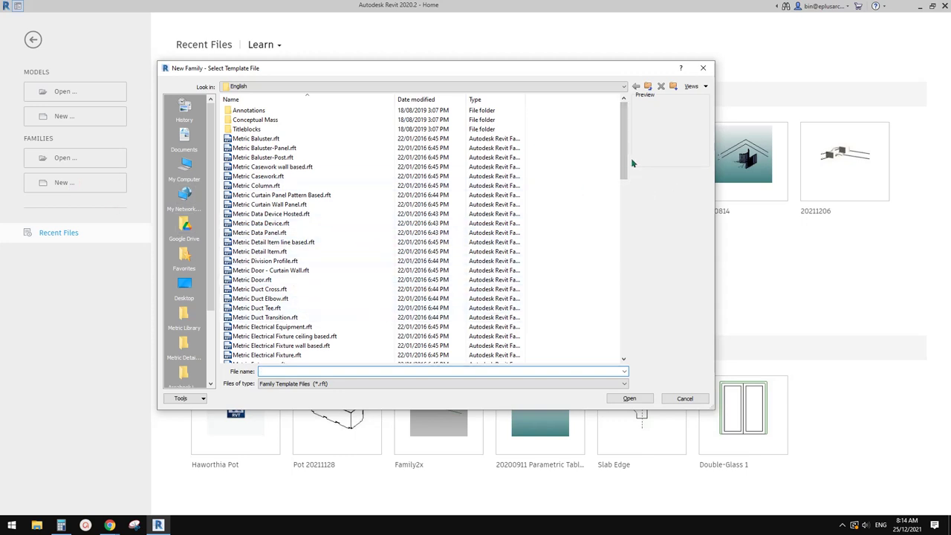
pyautogui.scroll(-7, 630, 159)
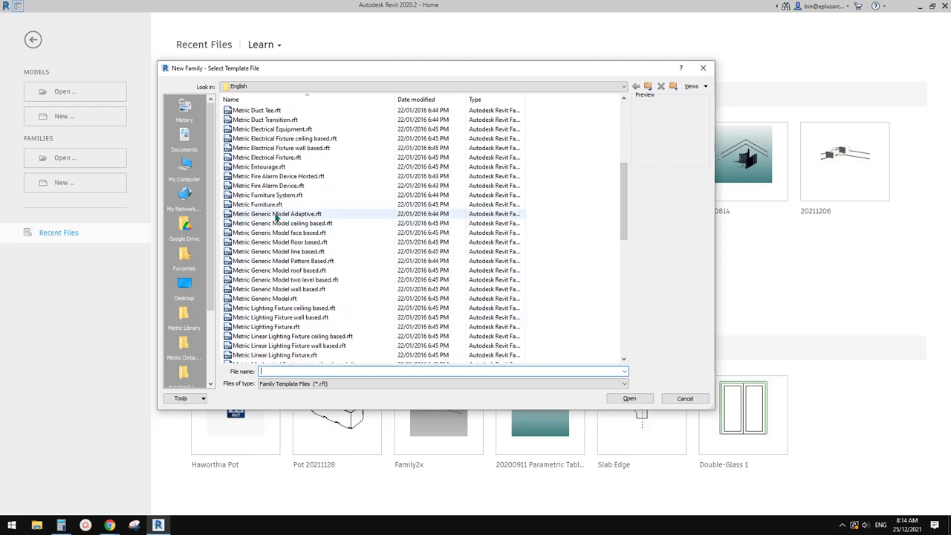
pyautogui.click(276, 215)
pyautogui.click(270, 223)
pyautogui.click(260, 214)
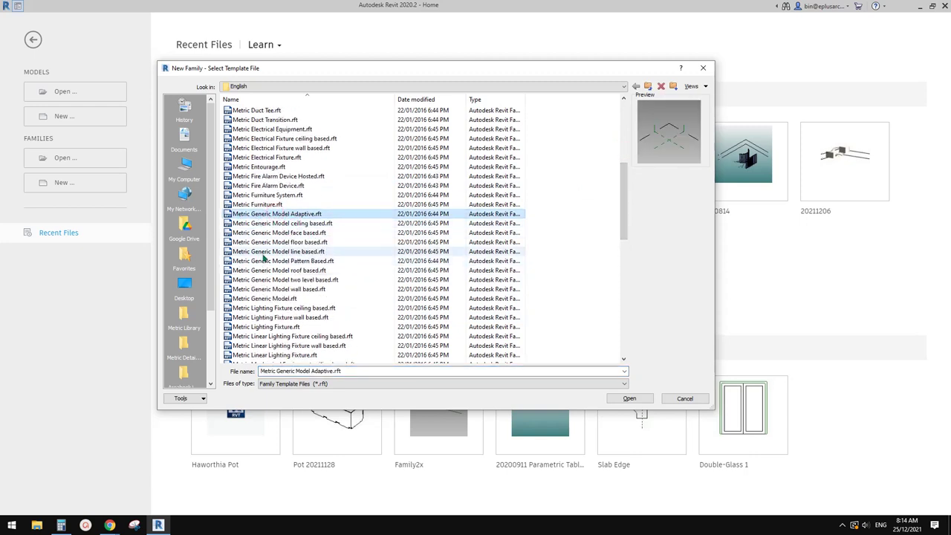
pyautogui.click(286, 243)
pyautogui.click(310, 233)
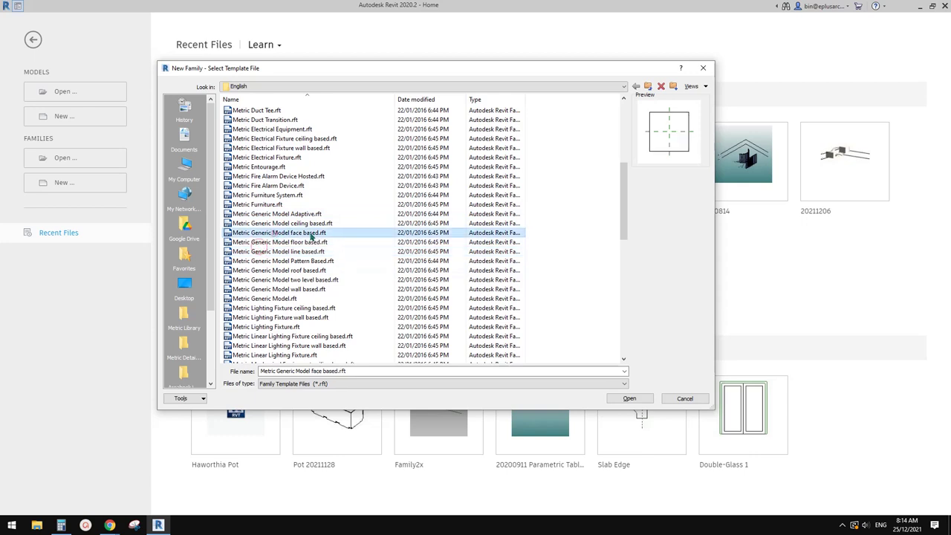
pyautogui.click(282, 242)
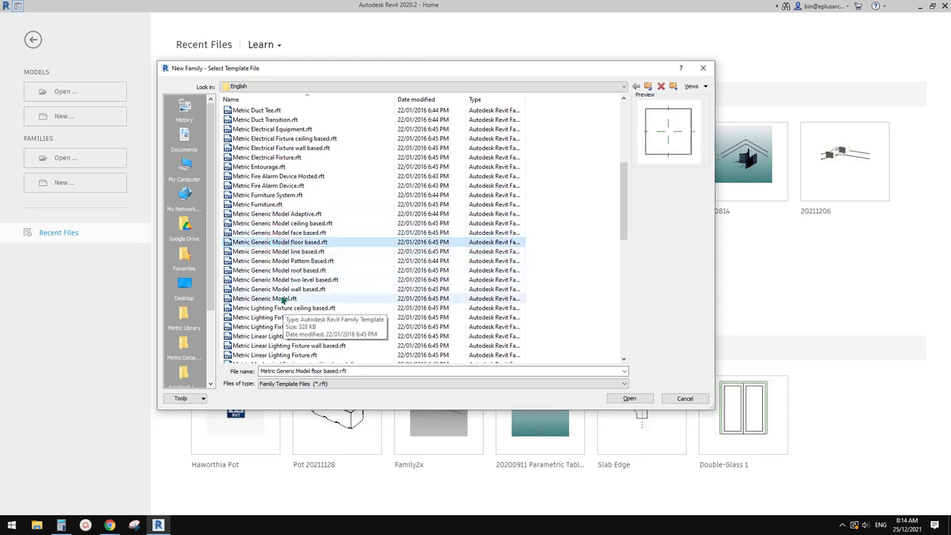
# Step: Create a new family from the Metric Generic Model.rft template
pyautogui.click(283, 299)
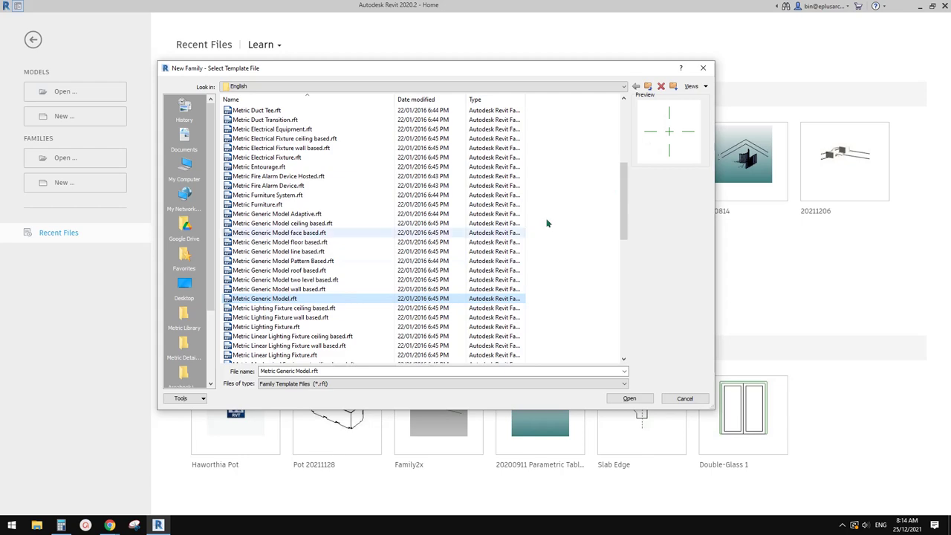
pyautogui.doubleClick(285, 298)
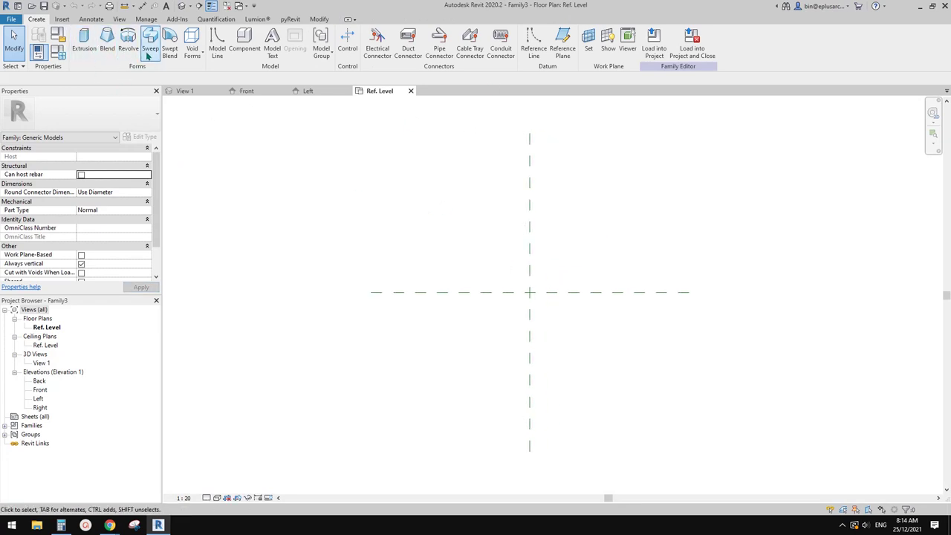
pyautogui.moveTo(479, 219); pyautogui.dragTo(478, 221, button='middle')
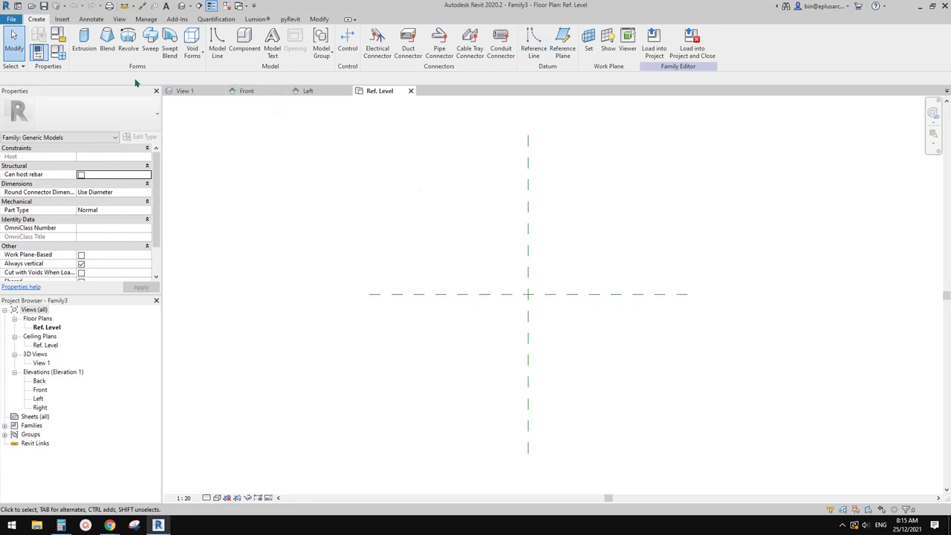
# Step: Examine the available family categories and parameters without changing them, and close the generic model family
pyautogui.click(59, 35)
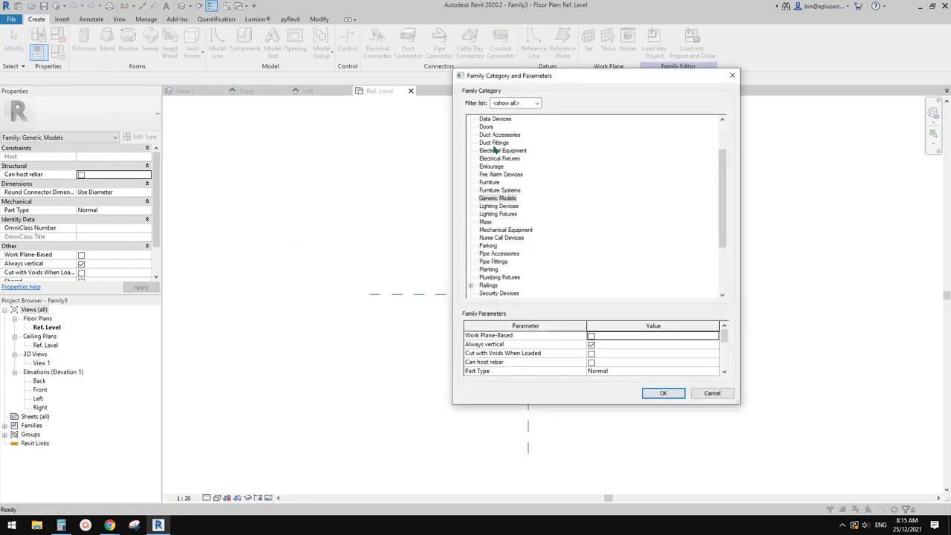
pyautogui.moveTo(722, 191)
pyautogui.mouseDown()
pyautogui.moveTo(720, 165)
pyautogui.moveTo(716, 196)
pyautogui.mouseUp()
pyautogui.click(732, 76)
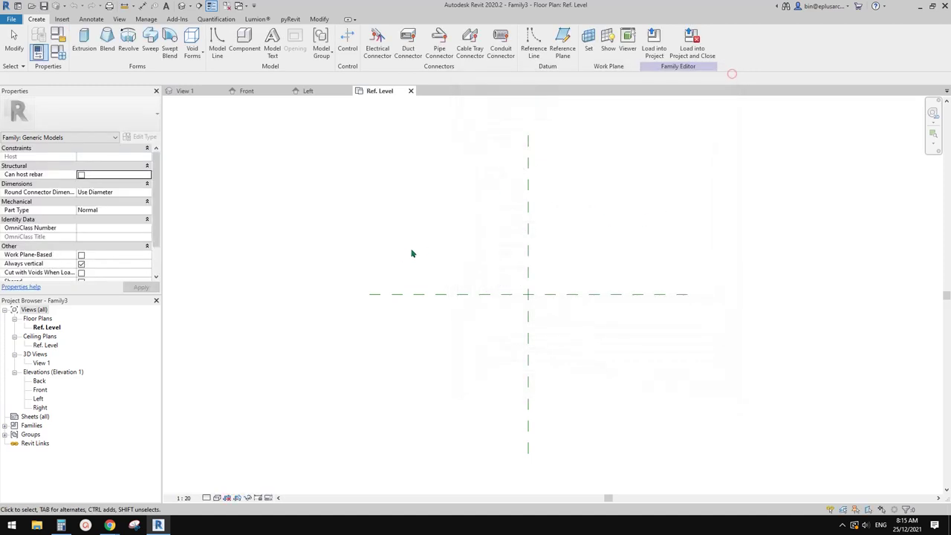
pyautogui.click(227, 6)
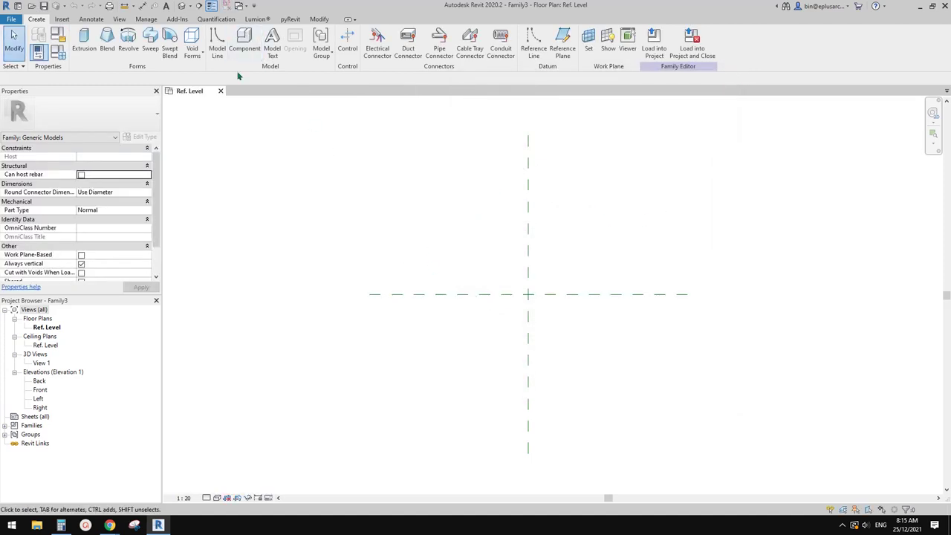
pyautogui.click(220, 91)
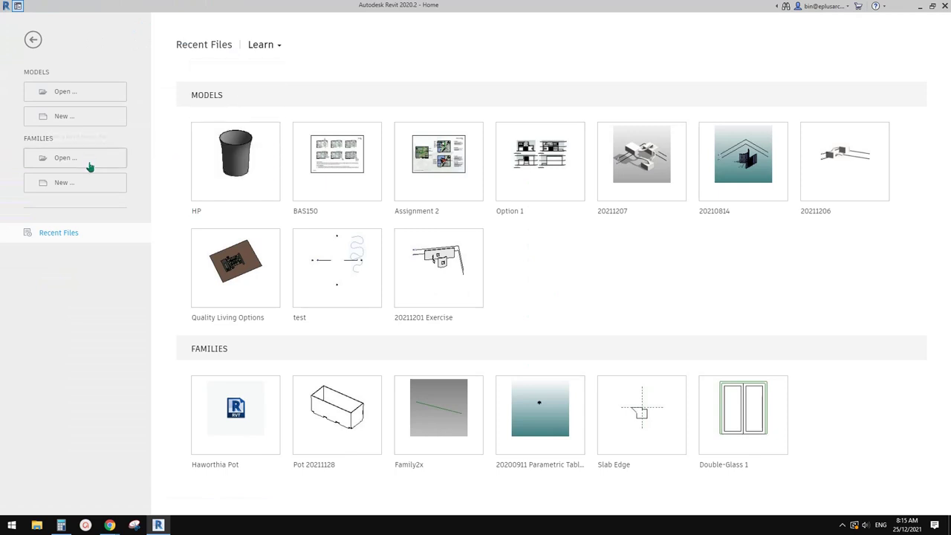
# Step: Start another new family and preview the Metric Generic Model templates, from Adaptive through Pattern Based and two level based to wall based
pyautogui.click(74, 183)
pyautogui.scroll(-8, 629, 204)
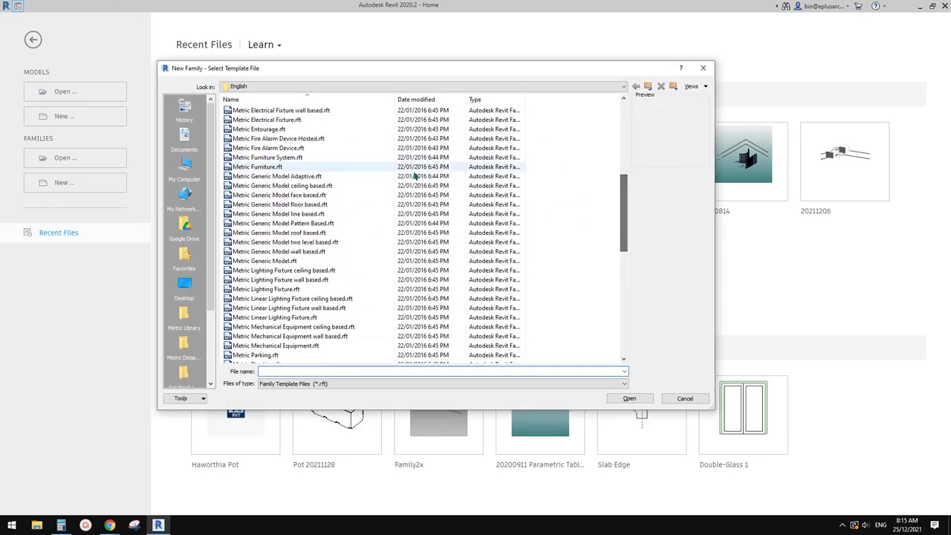
pyautogui.click(277, 178)
pyautogui.moveTo(623, 214); pyautogui.dragTo(623, 209)
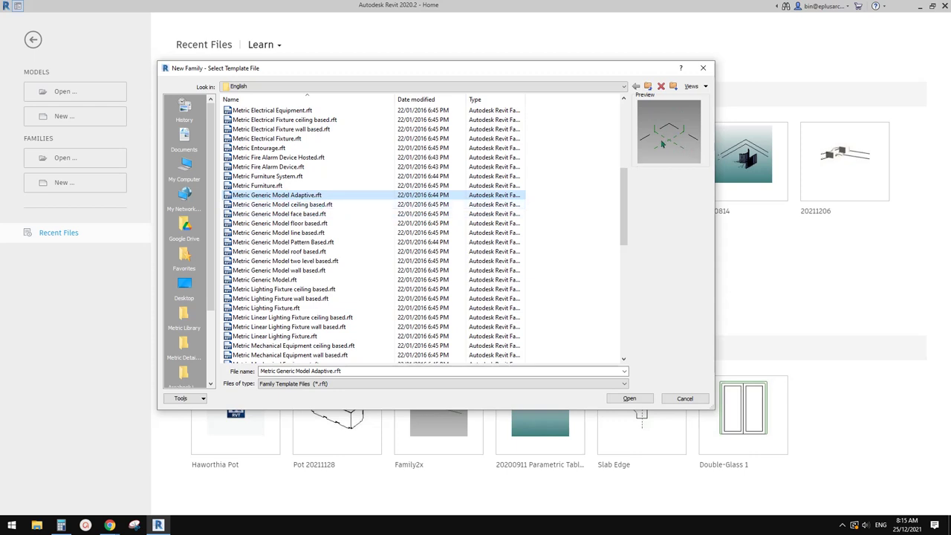
pyautogui.click(280, 214)
pyautogui.click(287, 223)
pyautogui.click(286, 242)
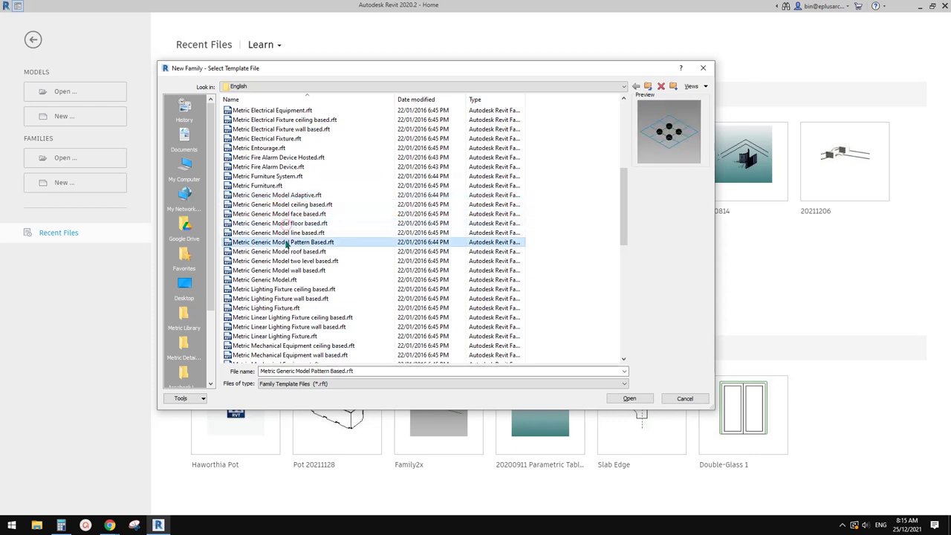
pyautogui.click(288, 251)
pyautogui.click(292, 260)
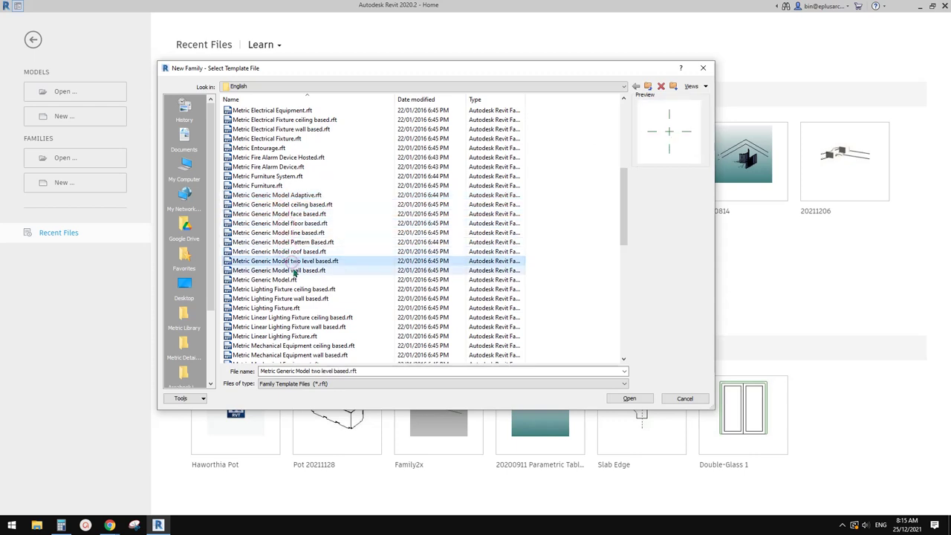
pyautogui.click(295, 270)
pyautogui.scroll(8, 295, 282)
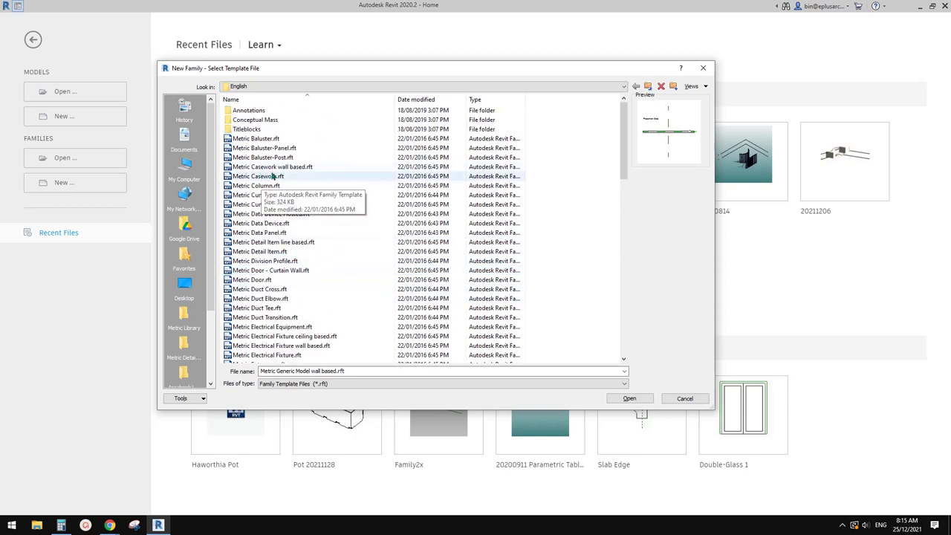
# Step: Preview the Metric Mass.rft template in the Conceptual Mass folder and return to the English template folder
pyautogui.click(239, 121)
pyautogui.doubleClick(238, 122)
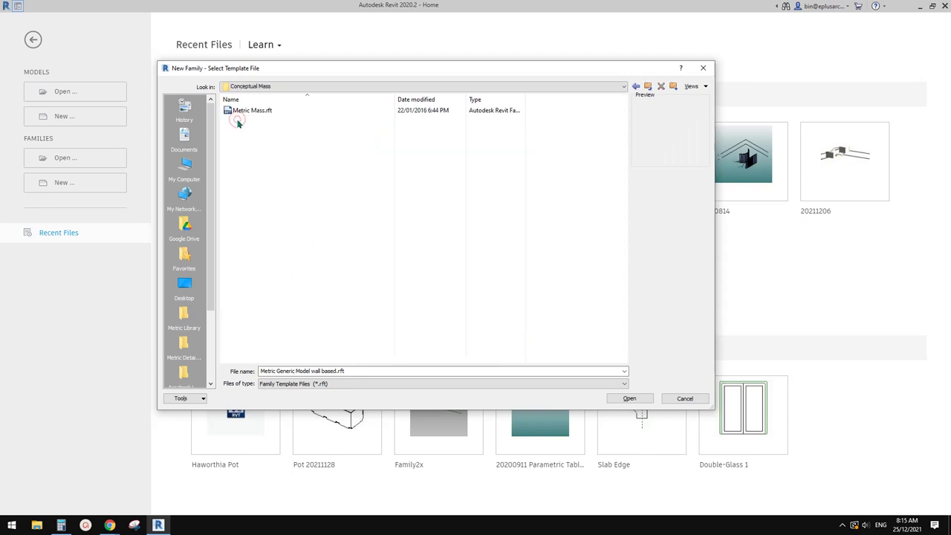
pyautogui.click(300, 111)
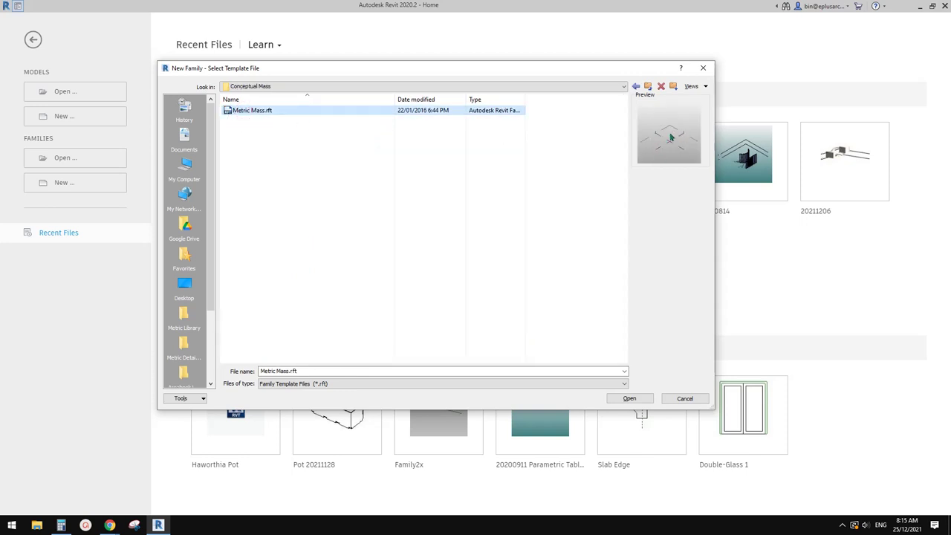
pyautogui.click(648, 87)
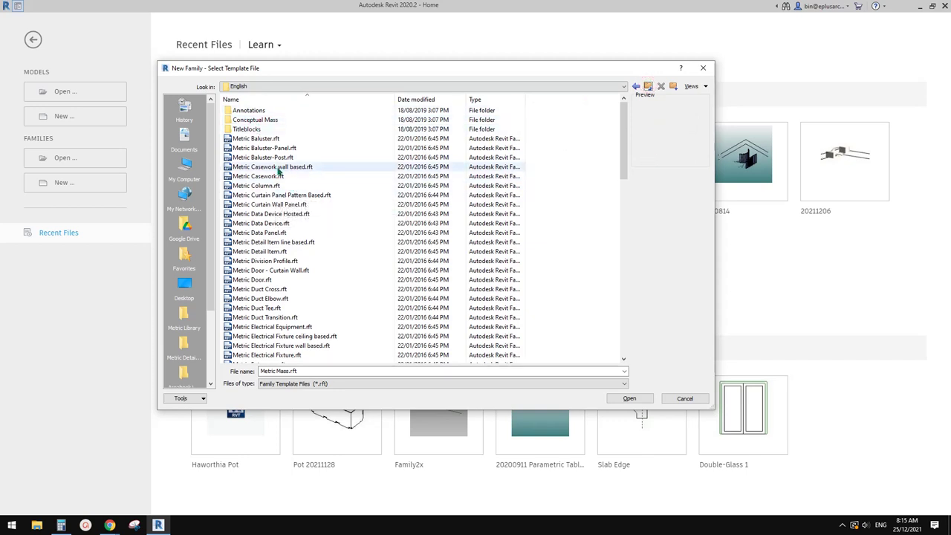
# Step: Preview the Metric Casework, Metric Curtain Panel Pattern Based and Metric Curtain Wall Panel templates
pyautogui.click(278, 167)
pyautogui.click(276, 157)
pyautogui.click(268, 176)
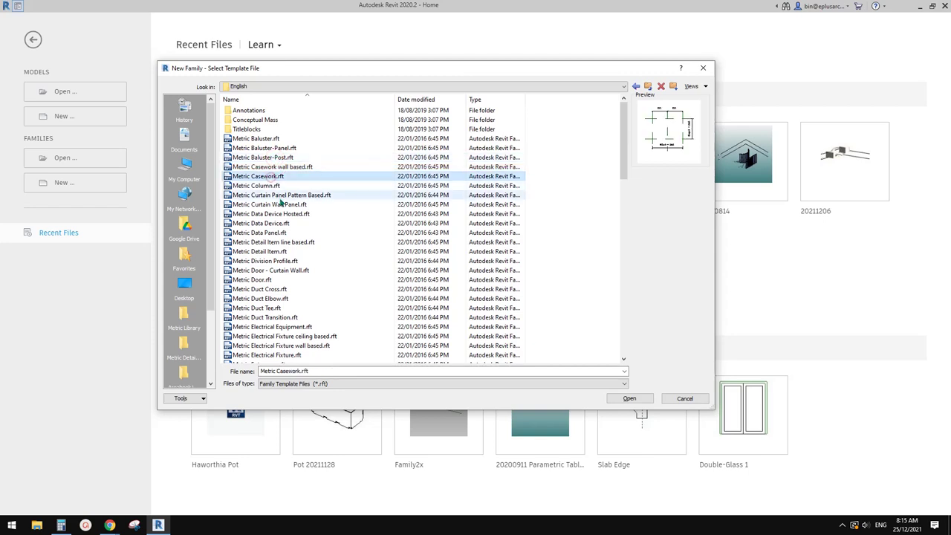
pyautogui.click(287, 195)
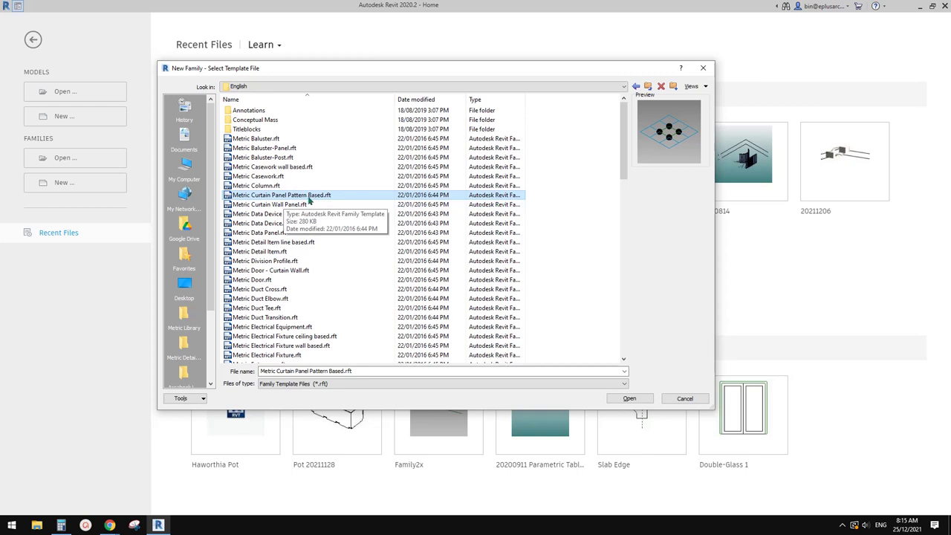
pyautogui.click(295, 205)
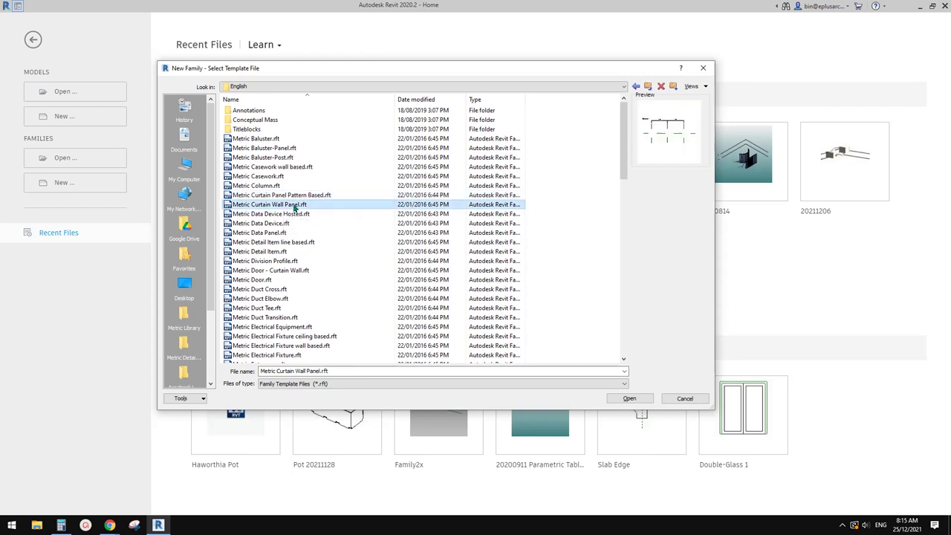
pyautogui.click(297, 196)
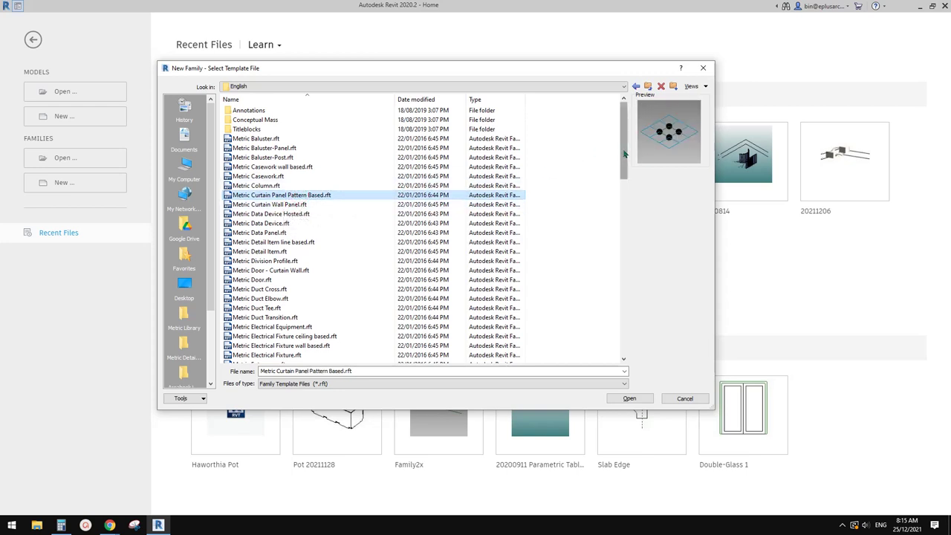
# Step: Create a new family from the Metric Generic Model Adaptive.rft template
pyautogui.moveTo(625, 153); pyautogui.dragTo(627, 231)
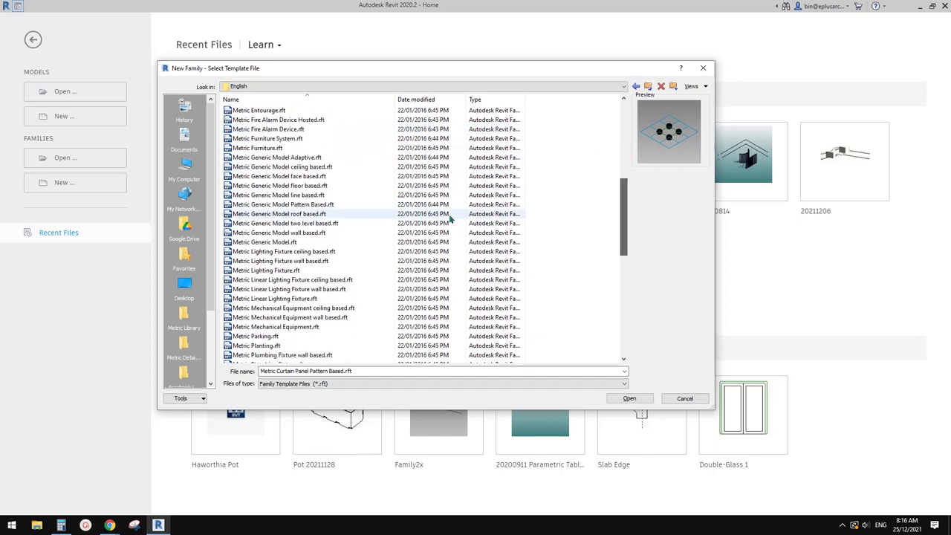
pyautogui.click(284, 159)
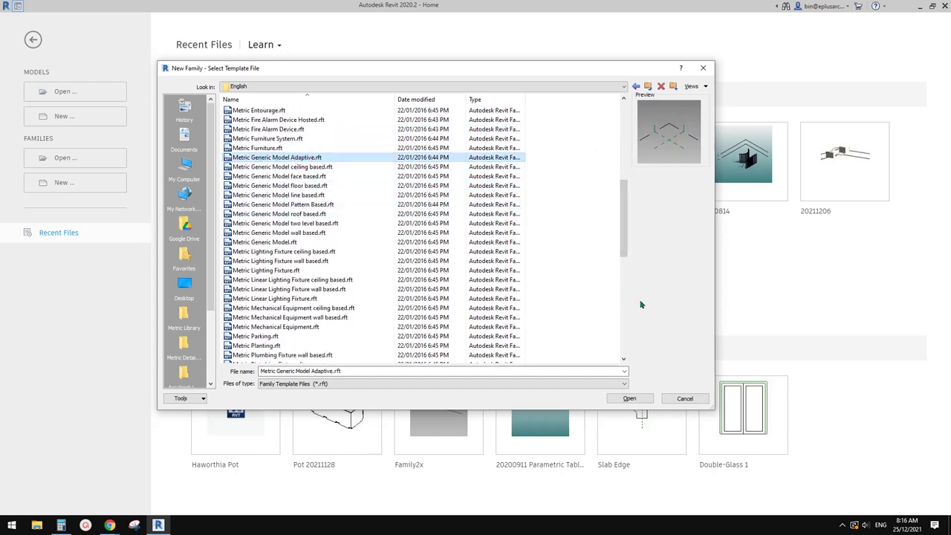
pyautogui.click(630, 399)
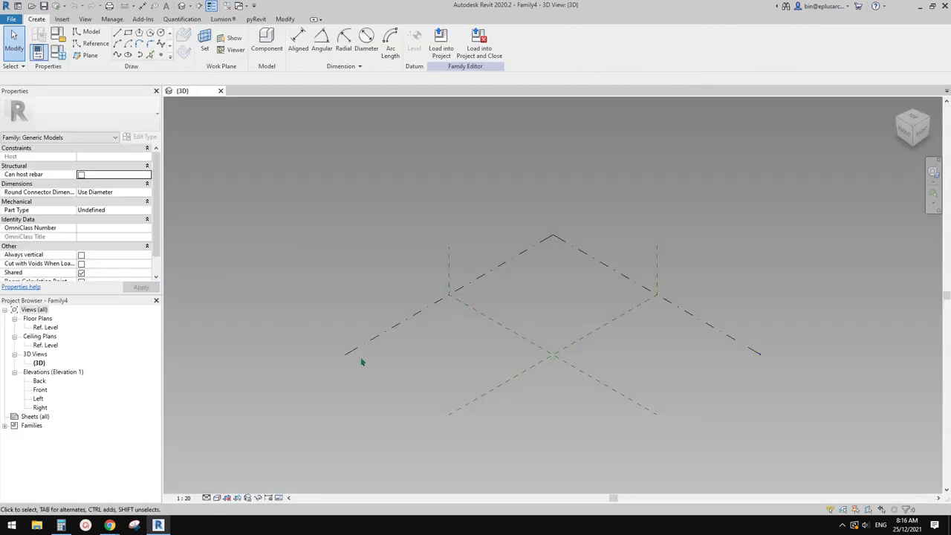
pyautogui.moveTo(461, 389); pyautogui.dragTo(424, 374, button='middle')
pyautogui.scroll(2, 473, 364)
pyautogui.moveTo(481, 342); pyautogui.dragTo(475, 323, button='middle')
pyautogui.moveTo(428, 225)
pyautogui.mouseDown(button='middle')
pyautogui.moveTo(419, 225)
pyautogui.moveTo(423, 237)
pyautogui.moveTo(414, 228)
pyautogui.mouseUp(button='middle')
pyautogui.click(63, 20)
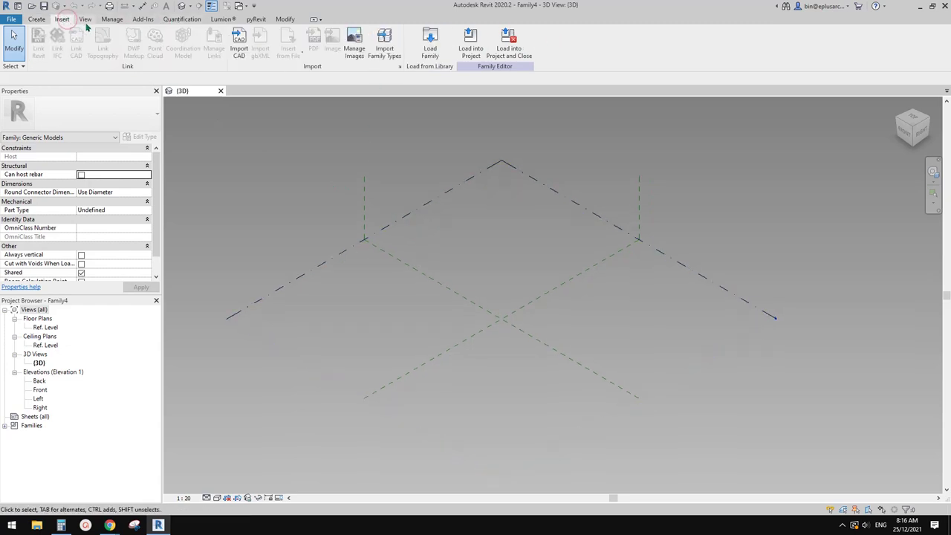
pyautogui.click(86, 20)
pyautogui.click(42, 21)
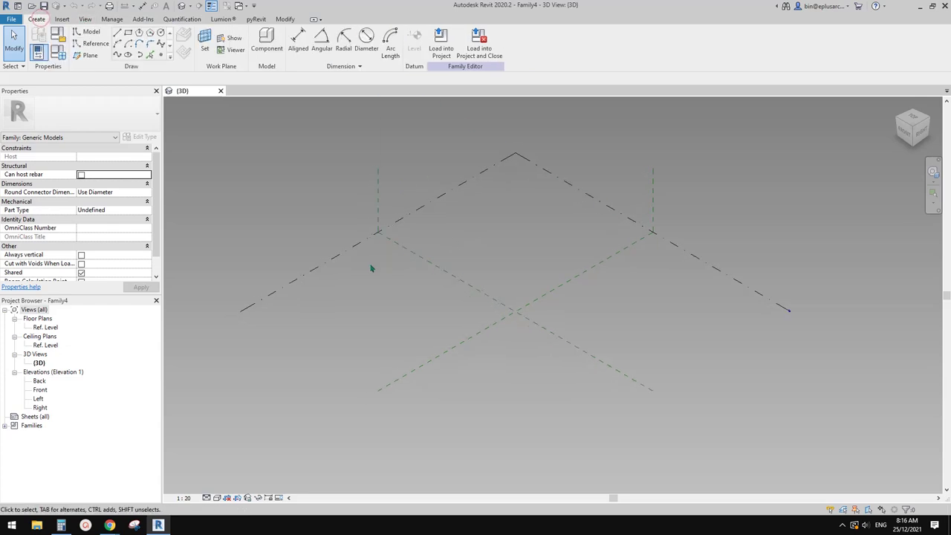
pyautogui.moveTo(492, 343); pyautogui.dragTo(476, 327, button='middle')
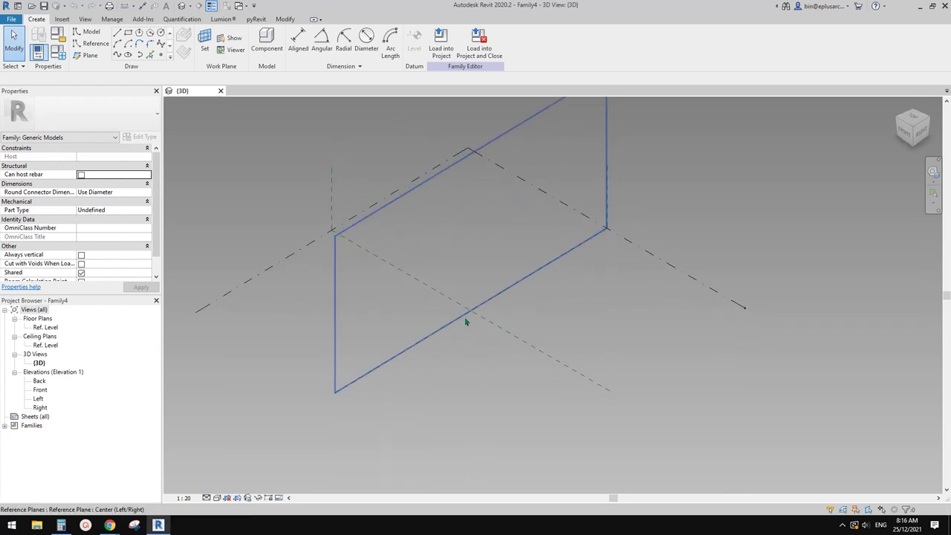
# Step: Draw a straight model line on the reference level, roughly parallel to the Center (Left/Right) plane and crossing the other vertical reference plane
pyautogui.click(89, 32)
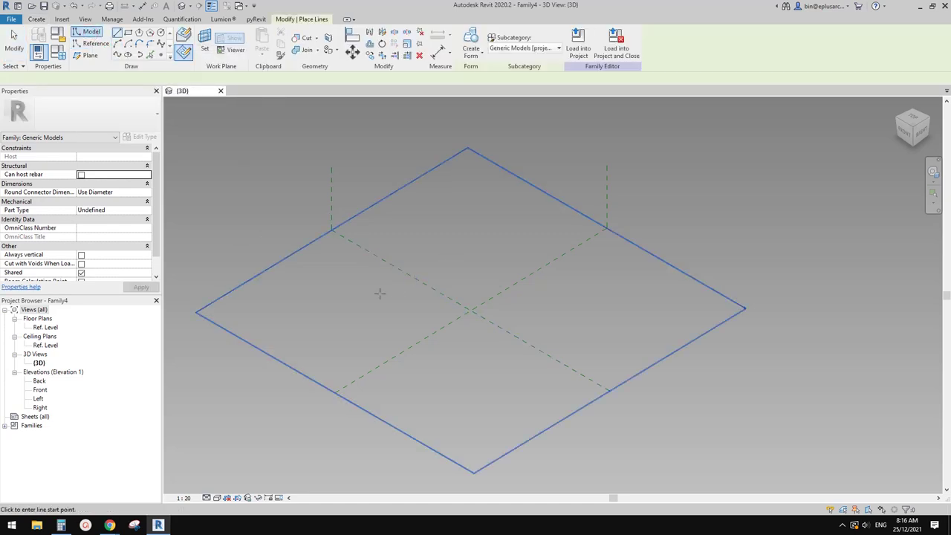
pyautogui.click(345, 307)
pyautogui.click(453, 244)
pyautogui.press('Escape')
pyautogui.press('Escape')
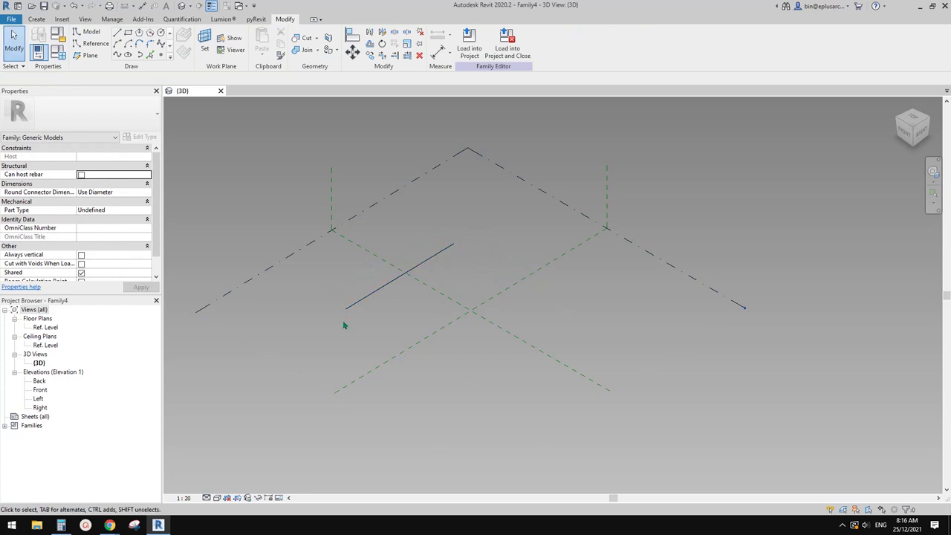
# Step: Draw a reference line about 10200 mm long across the other vertical reference plane, roughly perpendicular to the model line
pyautogui.click(95, 44)
pyautogui.click(392, 323)
pyautogui.click(477, 379)
pyautogui.scroll(2, 419, 267)
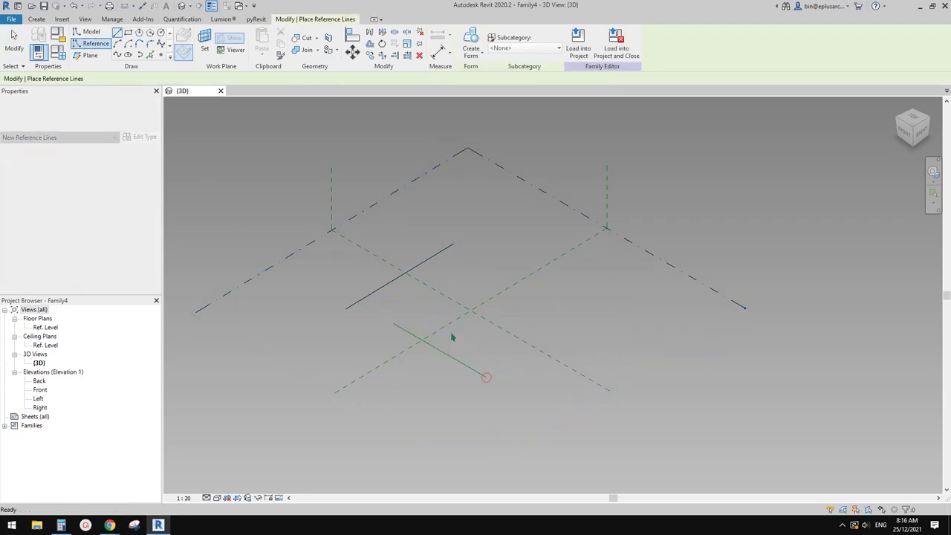
pyautogui.press('Escape')
pyautogui.press('Escape')
# Step: Check the existing model line's properties and draw a second model line about 9800 mm long parallel to it on the reference level
pyautogui.click(390, 285)
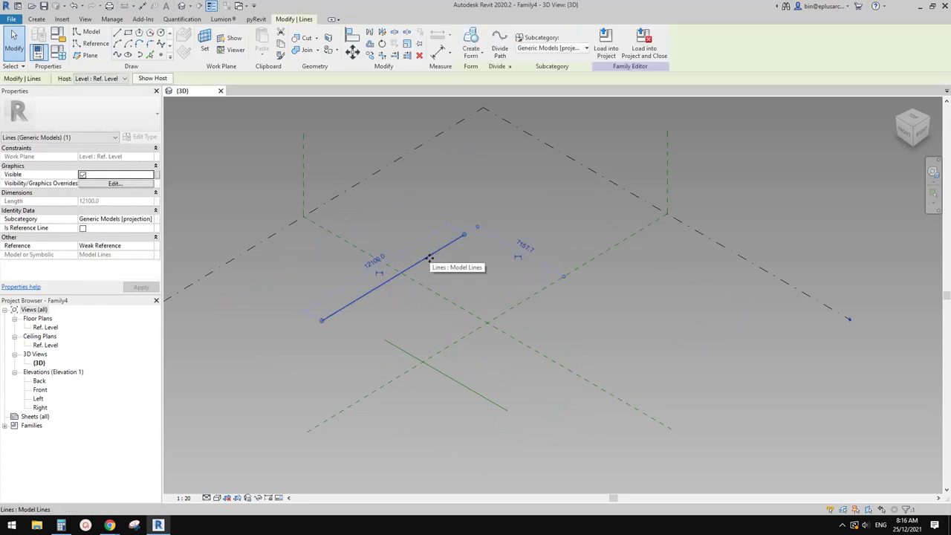
pyautogui.scroll(-2, 427, 260)
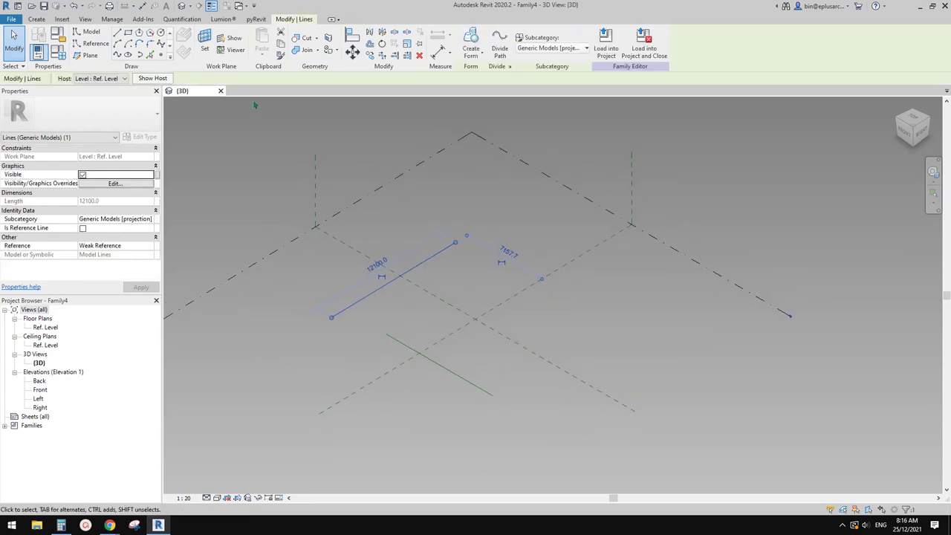
pyautogui.click(121, 35)
pyautogui.click(309, 280)
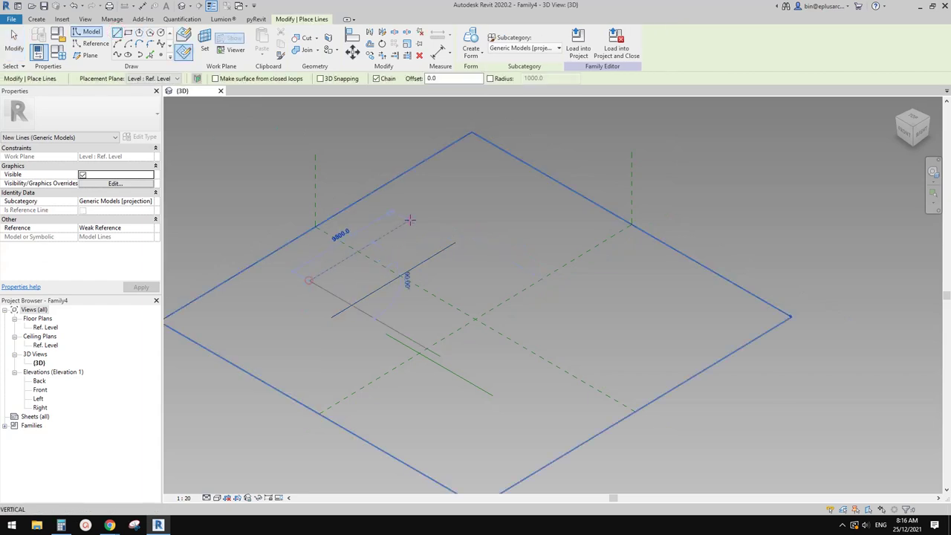
pyautogui.click(411, 223)
pyautogui.press('Escape')
pyautogui.press('Escape')
# Step: Create a surface form from the two parallel model lines
pyautogui.click(404, 225)
pyautogui.keyDown('ctrl'); pyautogui.click(424, 262); pyautogui.keyUp('ctrl')
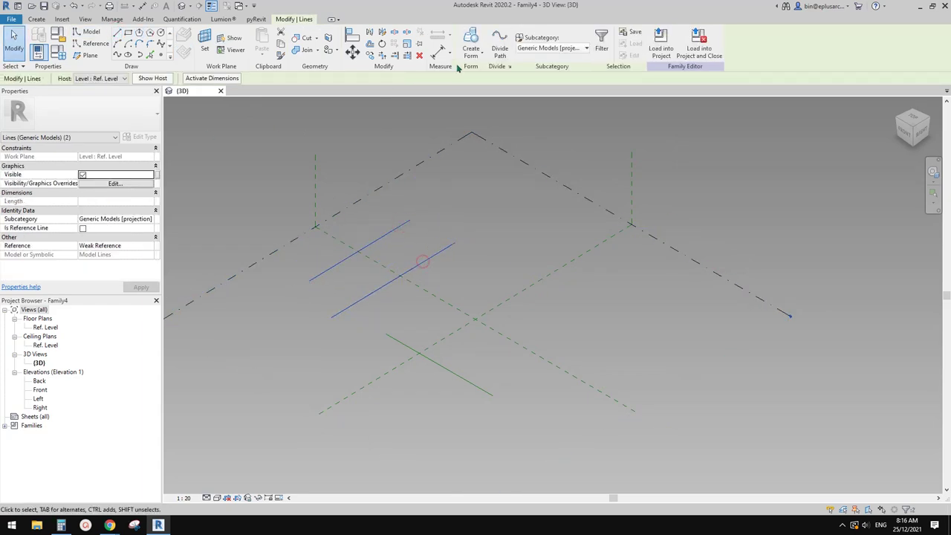
pyautogui.click(473, 47)
pyautogui.click(361, 414)
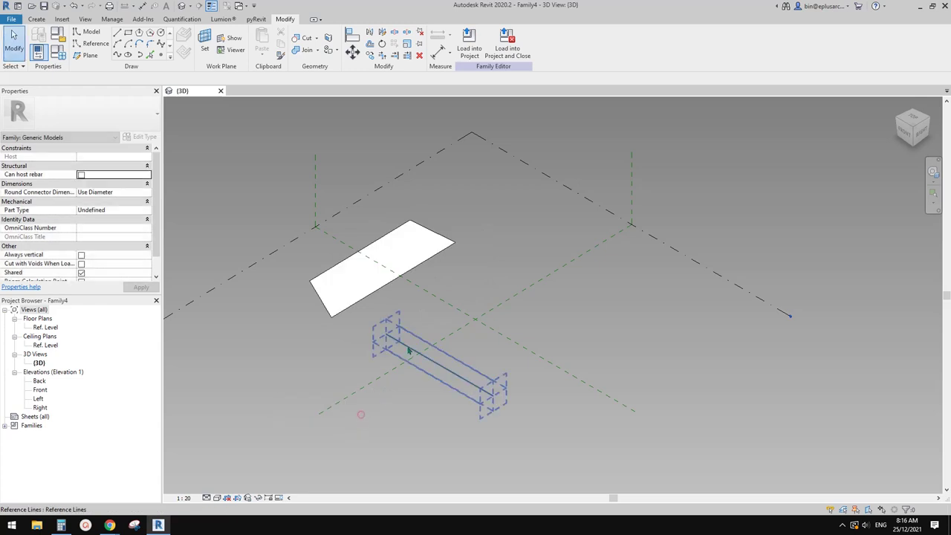
# Step: Move the model-line surface closer to the planes' intersection and pull its near long edge outward to a width of about 5080 mm
pyautogui.click(433, 256)
pyautogui.press('Escape')
pyautogui.click(414, 244)
pyautogui.moveTo(413, 247); pyautogui.dragTo(450, 242)
pyautogui.click(469, 270)
pyautogui.click(452, 263)
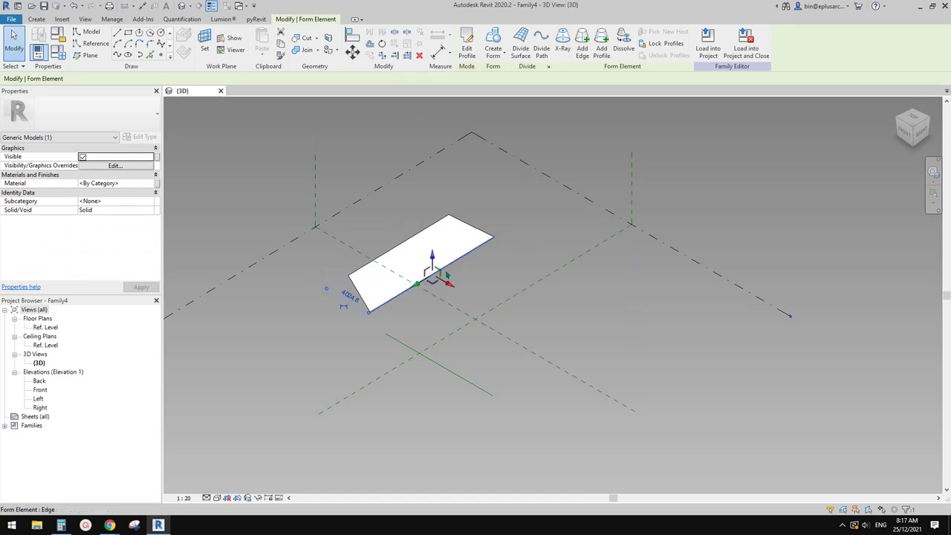
pyautogui.moveTo(451, 286); pyautogui.dragTo(462, 291)
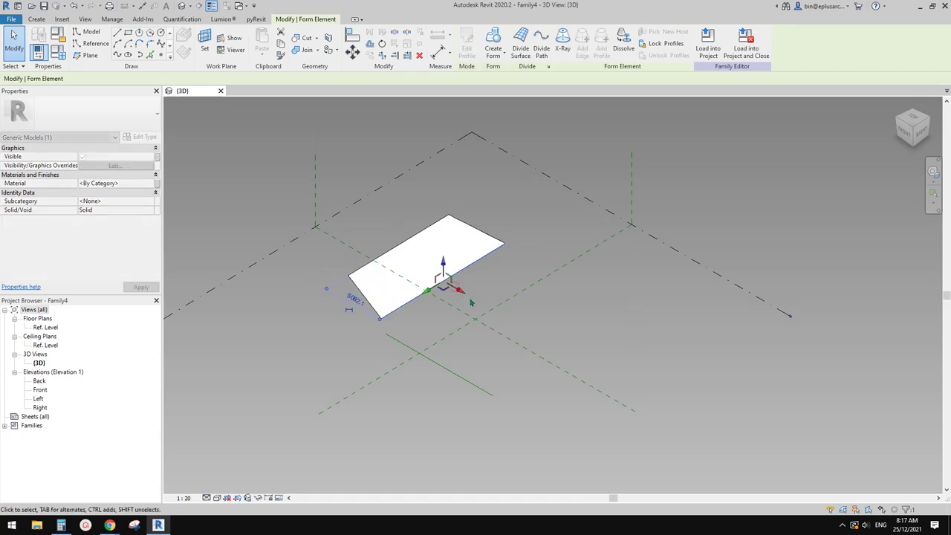
# Step: Draw a second, shorter reference line beside the existing reference line, on the side away from the surface
pyautogui.moveTo(546, 338); pyautogui.dragTo(453, 286, button='middle')
pyautogui.click(454, 287)
pyautogui.click(355, 321)
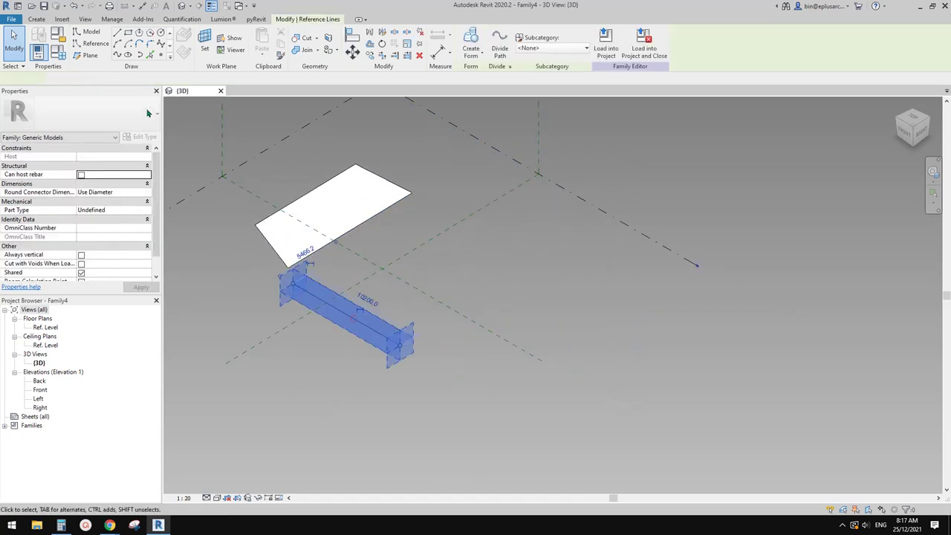
pyautogui.click(117, 35)
pyautogui.click(249, 313)
pyautogui.click(312, 362)
pyautogui.press('Escape')
pyautogui.press('Escape')
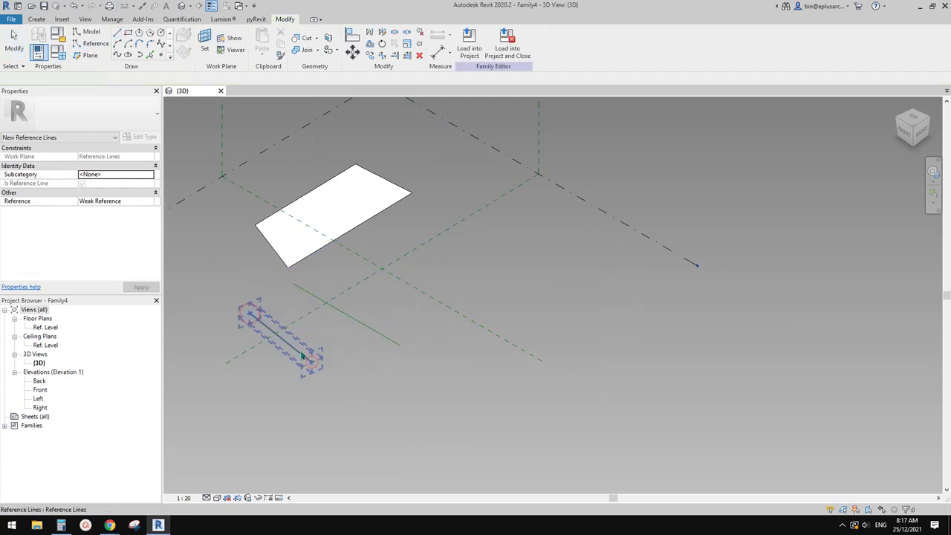
pyautogui.click(302, 351)
pyautogui.keyDown('ctrl'); pyautogui.click(348, 320); pyautogui.keyUp('ctrl')
pyautogui.click(472, 36)
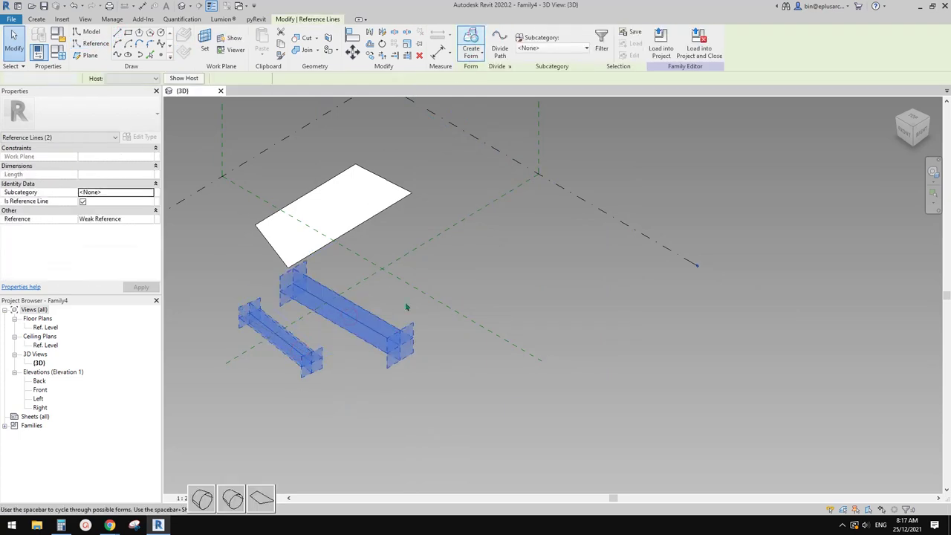
pyautogui.press('Escape')
pyautogui.press('Escape')
# Step: Create a form from the two reference lines, choosing the flat surface option
pyautogui.click(371, 330)
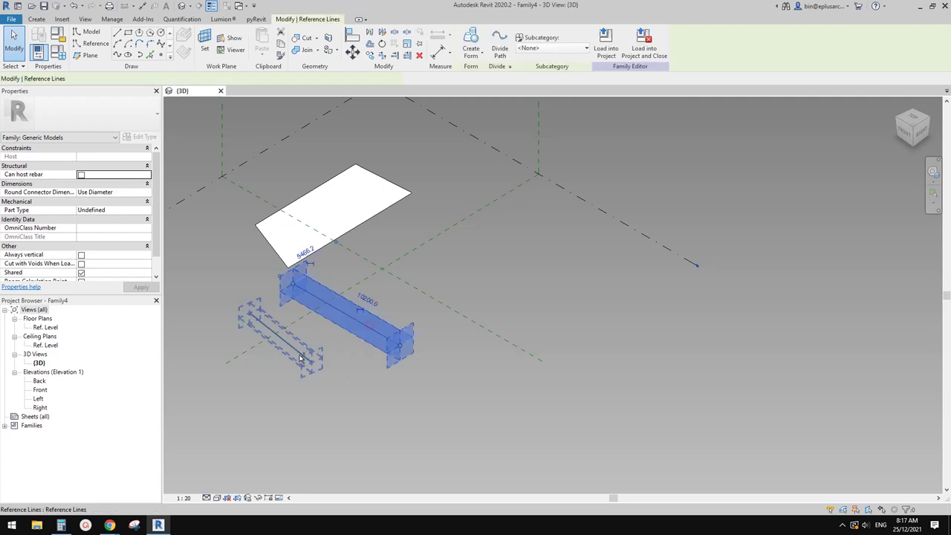
pyautogui.keyDown('ctrl'); pyautogui.click(299, 354); pyautogui.keyUp('ctrl')
pyautogui.moveTo(452, 232); pyautogui.dragTo(561, 216, button='middle')
pyautogui.scroll(2, 501, 218)
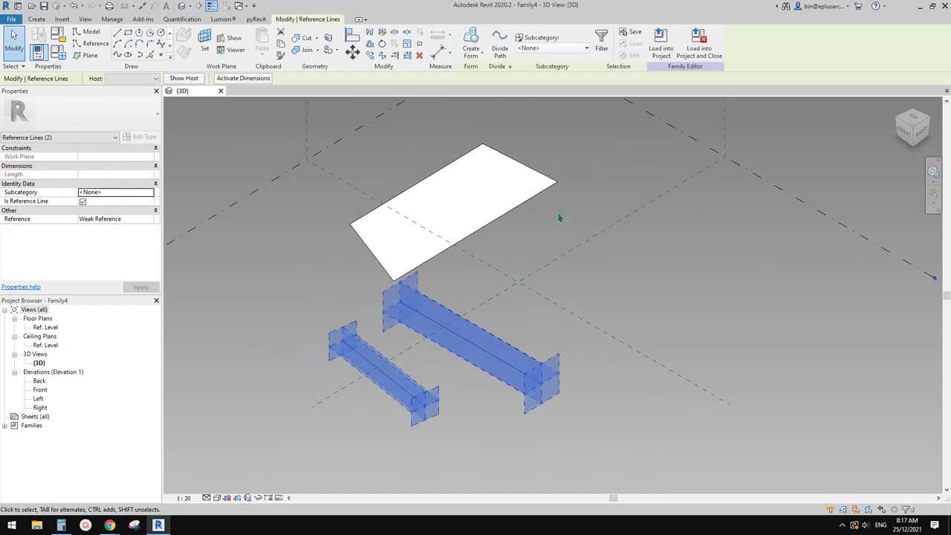
pyautogui.click(471, 42)
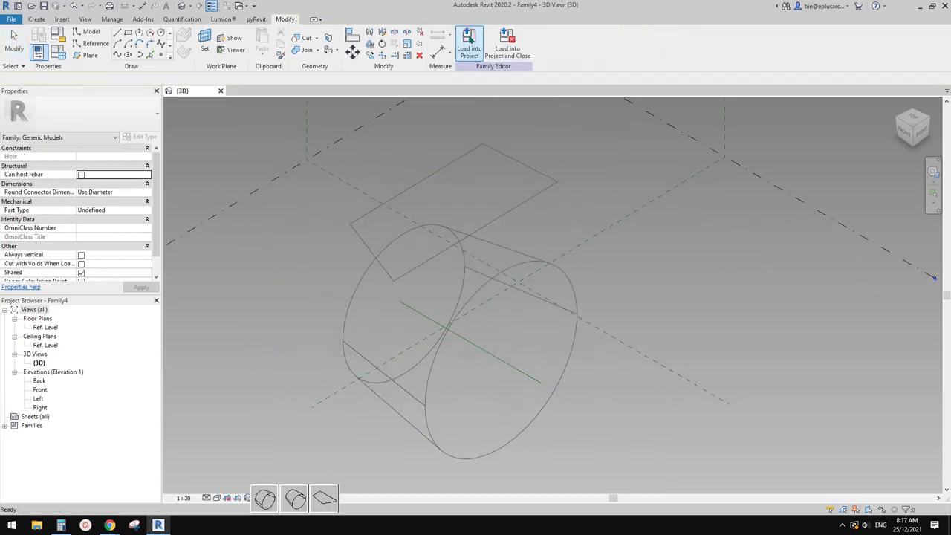
pyautogui.click(331, 501)
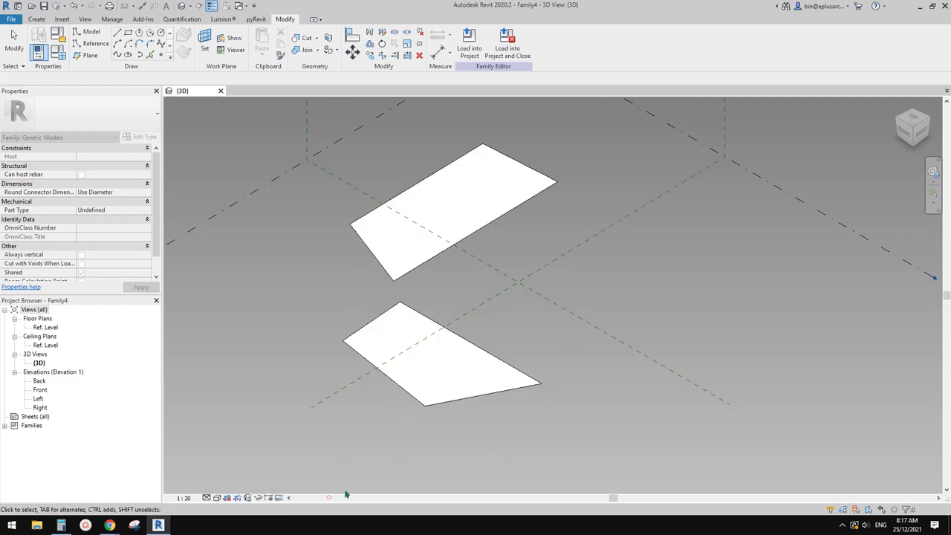
# Step: Reshape the reference-line surface by moving the longer reference line's end inward, giving a line about 8200 mm long at about 16°
pyautogui.click(449, 369)
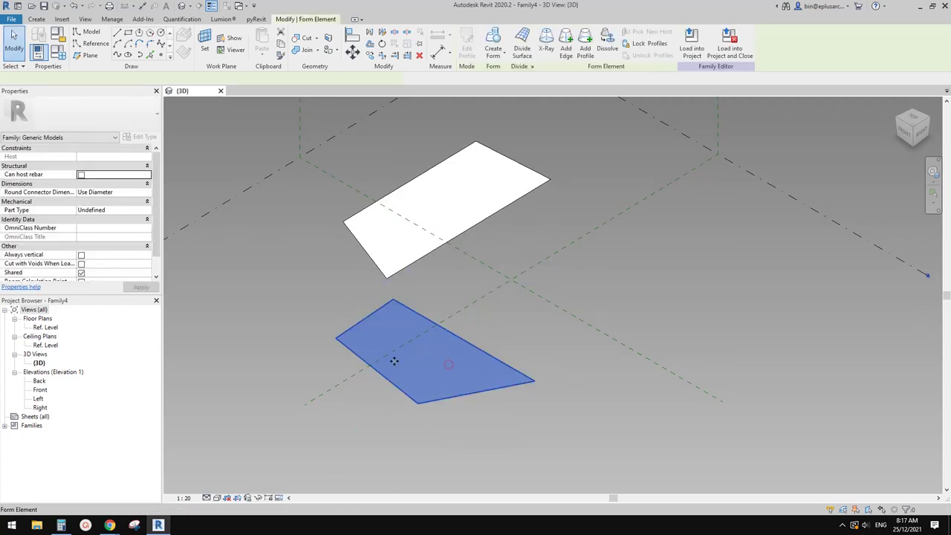
pyautogui.moveTo(451, 375); pyautogui.dragTo(444, 376, button='middle')
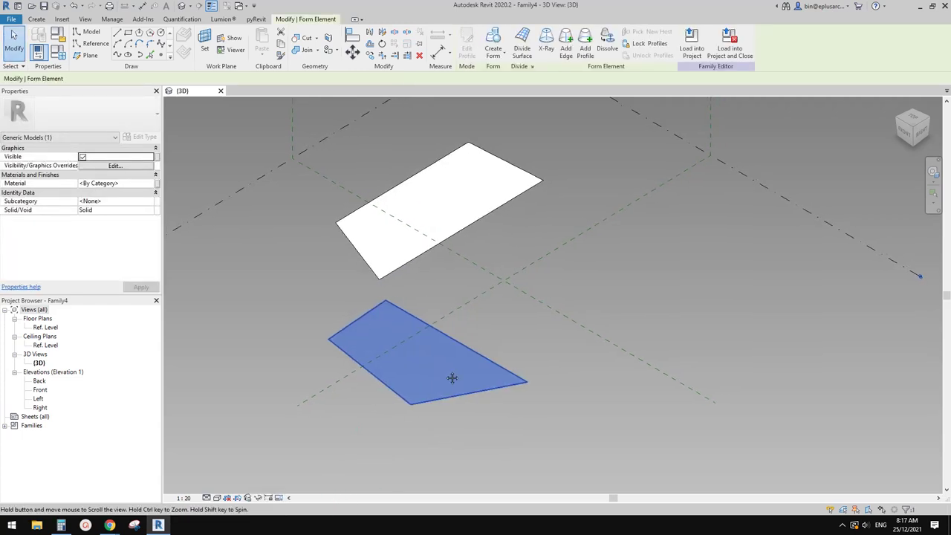
pyautogui.press('Escape')
pyautogui.click(477, 359)
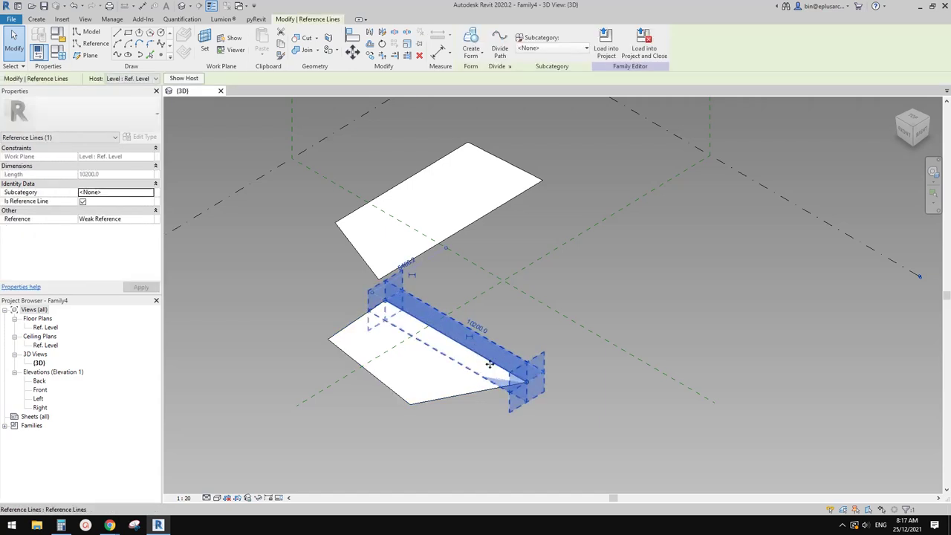
pyautogui.moveTo(501, 390); pyautogui.dragTo(553, 334)
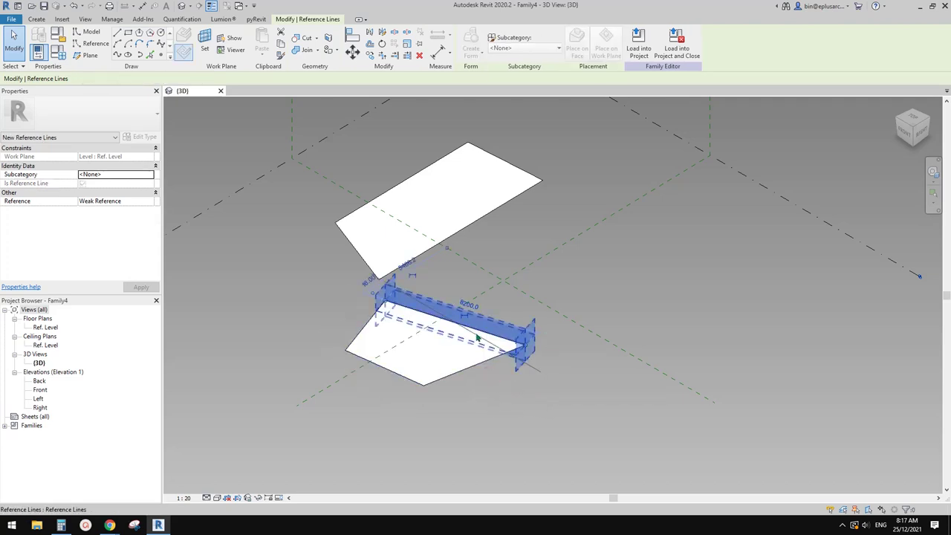
pyautogui.press('Escape')
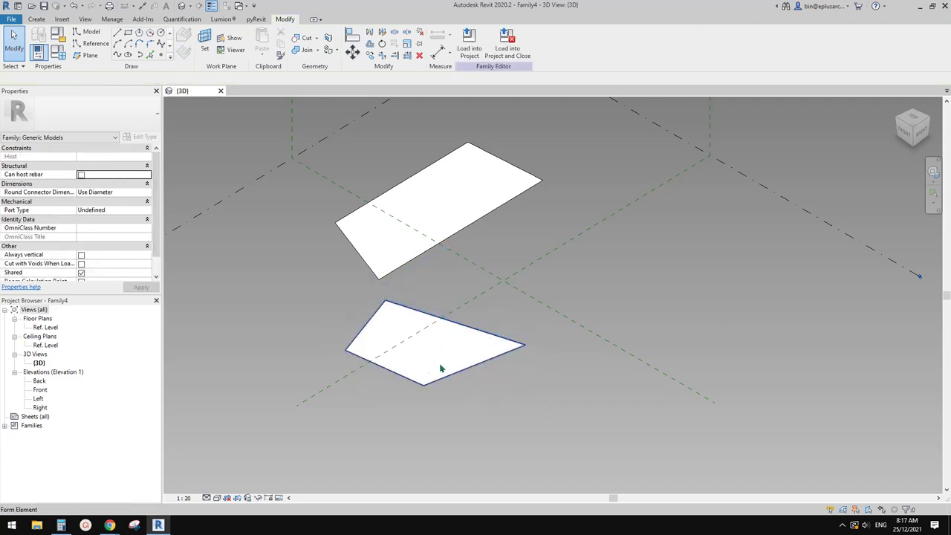
# Step: Shift the near long edge of the model-line surface inward to a width of about 4690 mm
pyautogui.click(366, 262)
pyautogui.click(366, 207)
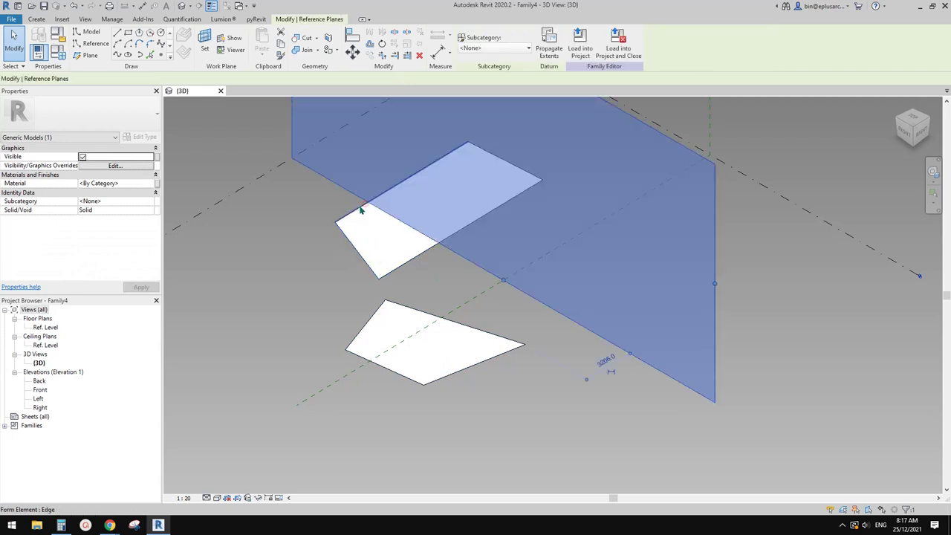
pyautogui.press('Delete')
pyautogui.click(416, 258)
pyautogui.moveTo(476, 252)
pyautogui.mouseDown()
pyautogui.moveTo(506, 258)
pyautogui.moveTo(460, 235)
pyautogui.moveTo(474, 242)
pyautogui.mouseUp()
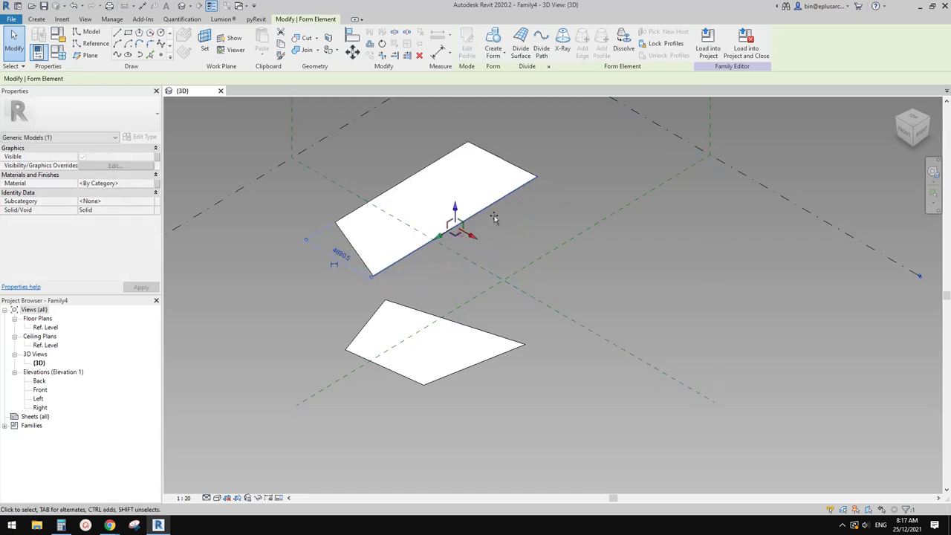
pyautogui.press('Escape')
# Step: Select the whole model-line surface to inspect it and raise its near long edge vertically to tilt the surface
pyautogui.click(377, 249)
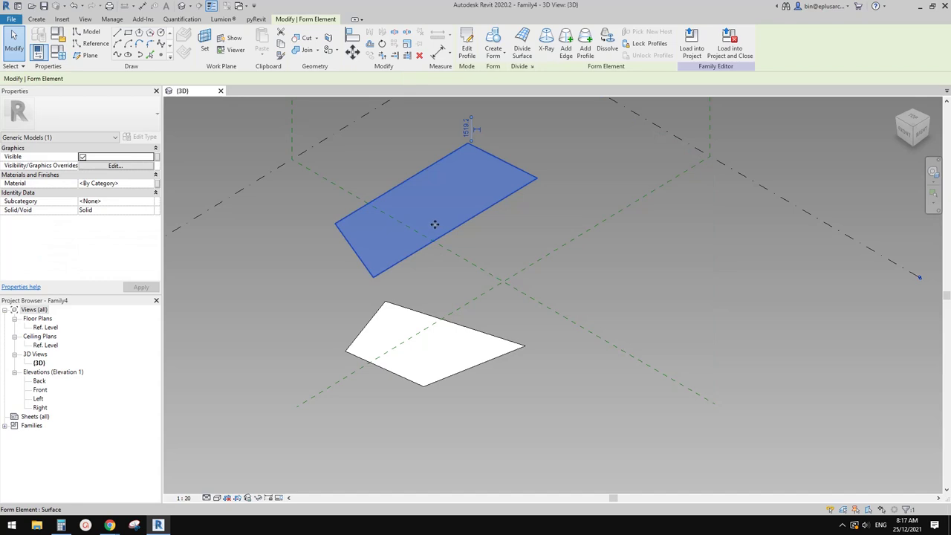
pyautogui.moveTo(505, 224); pyautogui.dragTo(493, 228, button='middle')
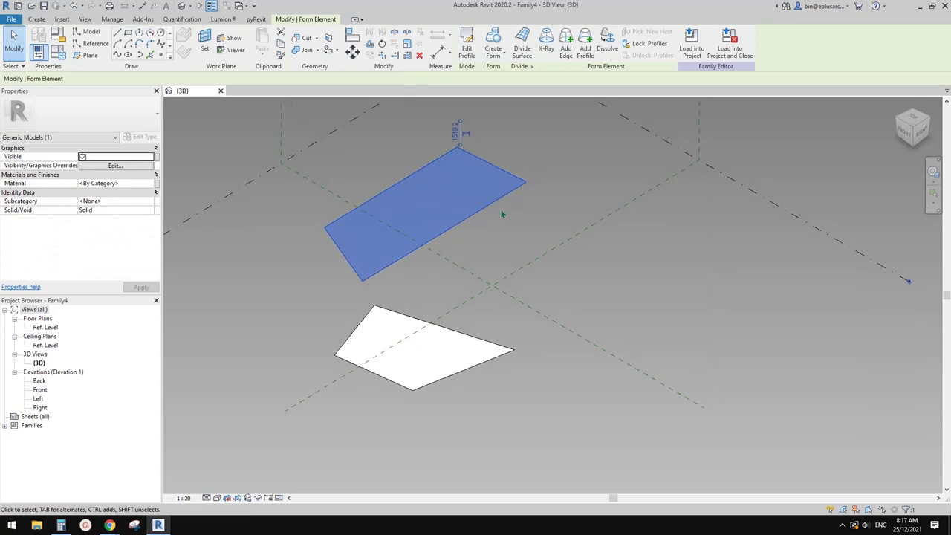
pyautogui.press('Escape')
pyautogui.click(459, 223)
pyautogui.moveTo(446, 203); pyautogui.dragTo(444, 191)
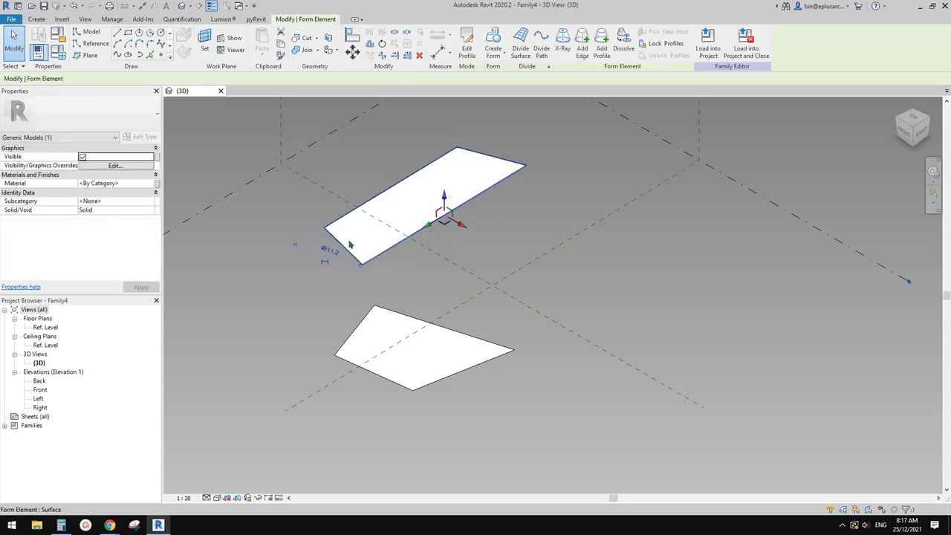
pyautogui.press('Escape')
# Step: Examine how the reference-line surface and its long edge select compared with the model-line surface
pyautogui.scroll(-1, 454, 230)
pyautogui.moveTo(458, 233); pyautogui.dragTo(411, 254, button='middle')
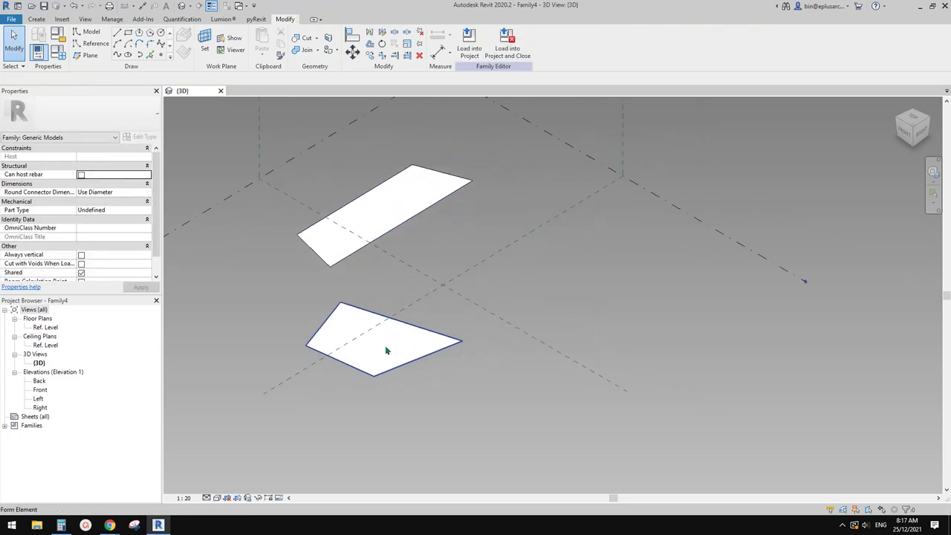
pyautogui.click(420, 355)
pyautogui.scroll(2, 431, 351)
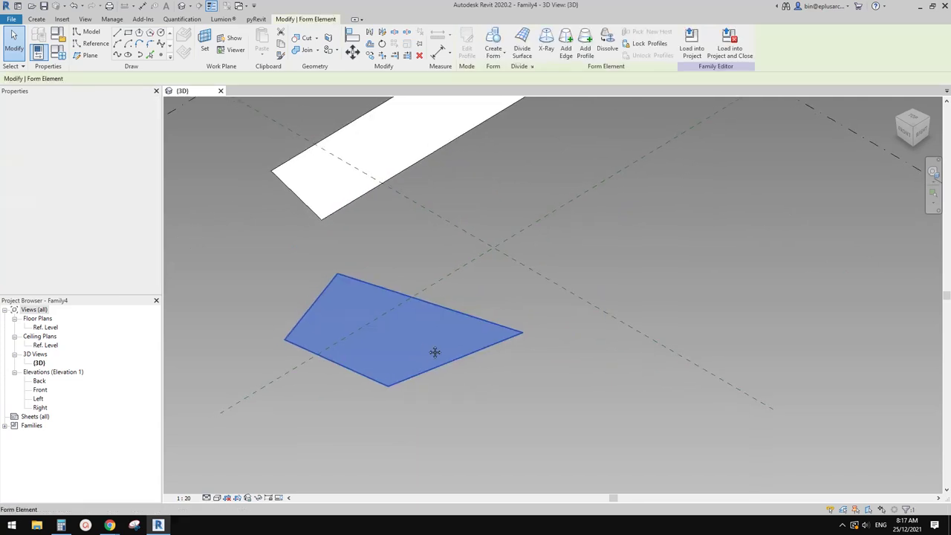
pyautogui.press('Escape')
pyautogui.click(465, 313)
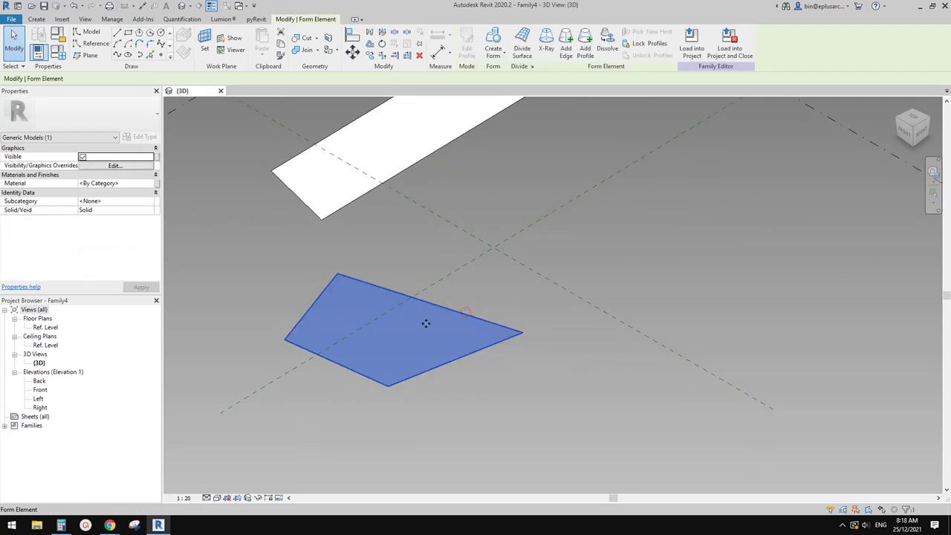
pyautogui.scroll(-3, 470, 313)
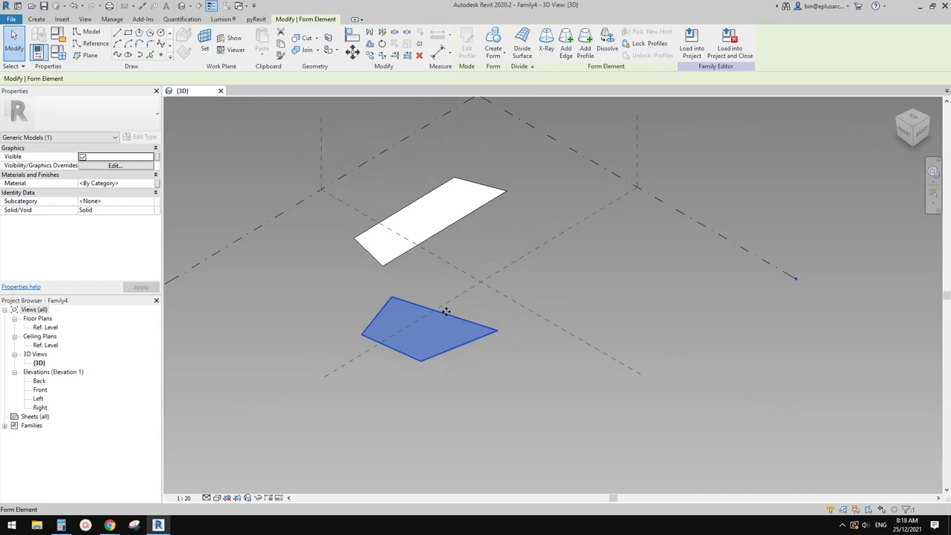
pyautogui.scroll(-2, 446, 311)
# Step: Delete both surfaces together with their reference lines, leaving only the reference level and center planes
pyautogui.press('Escape')
pyautogui.moveTo(289, 180); pyautogui.dragTo(558, 359)
pyautogui.press('Delete')
pyautogui.scroll(1, 476, 294)
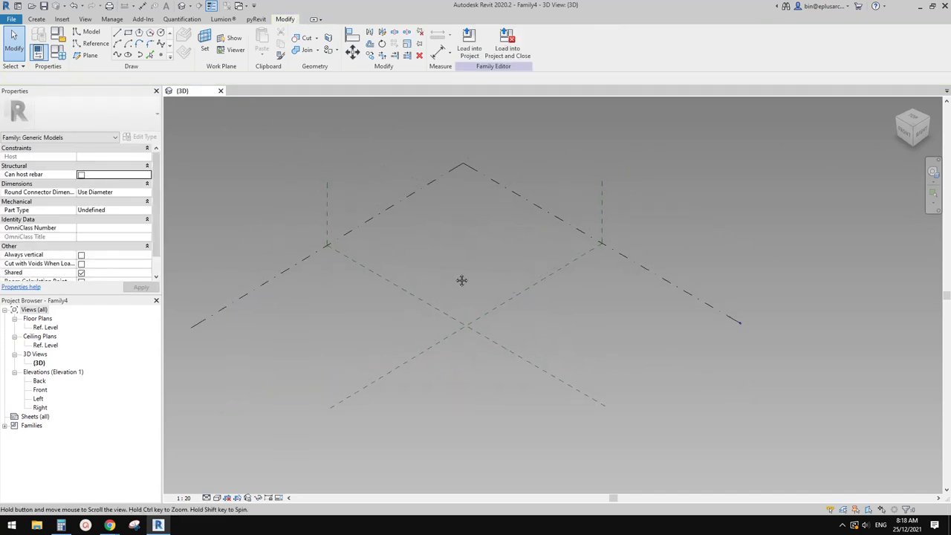
pyautogui.moveTo(459, 276); pyautogui.dragTo(497, 289, button='middle')
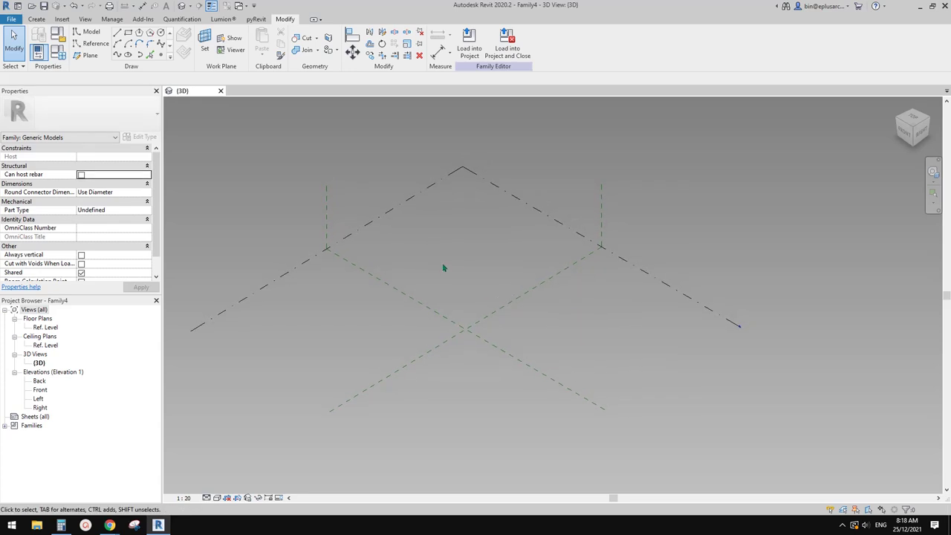
# Step: Place four reference points around the intersection of the center planes and select all four points
pyautogui.scroll(1, 403, 260)
pyautogui.moveTo(511, 276); pyautogui.dragTo(492, 283, button='middle')
pyautogui.click(37, 19)
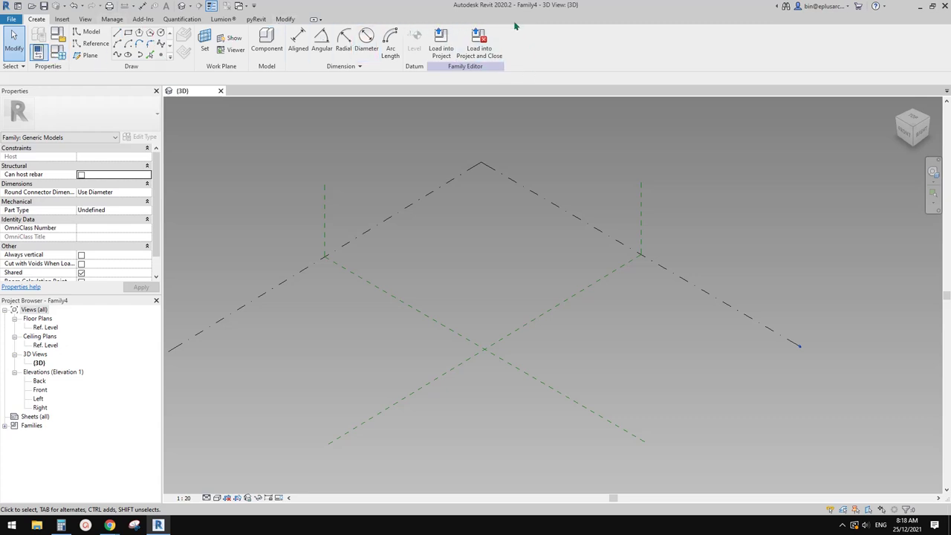
pyautogui.moveTo(437, 185); pyautogui.dragTo(443, 165, button='middle')
pyautogui.click(160, 56)
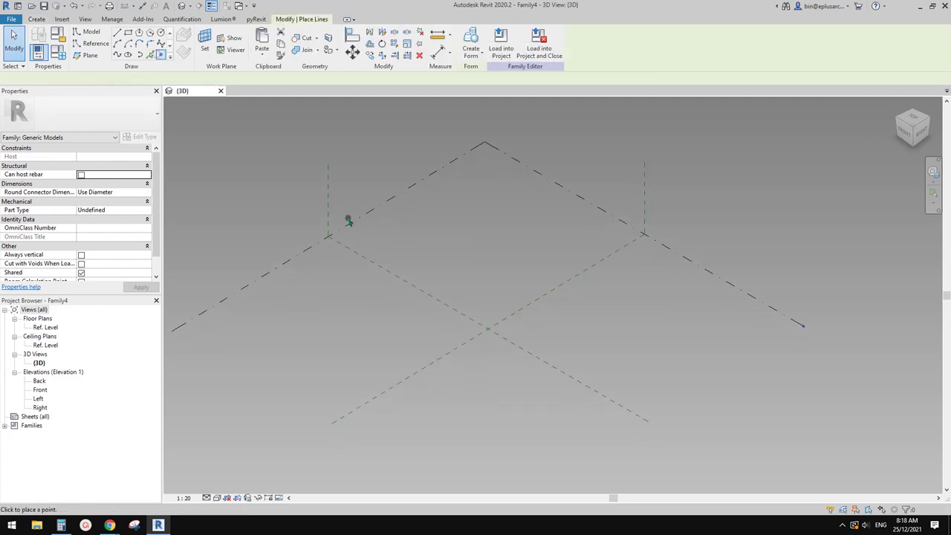
pyautogui.click(459, 260)
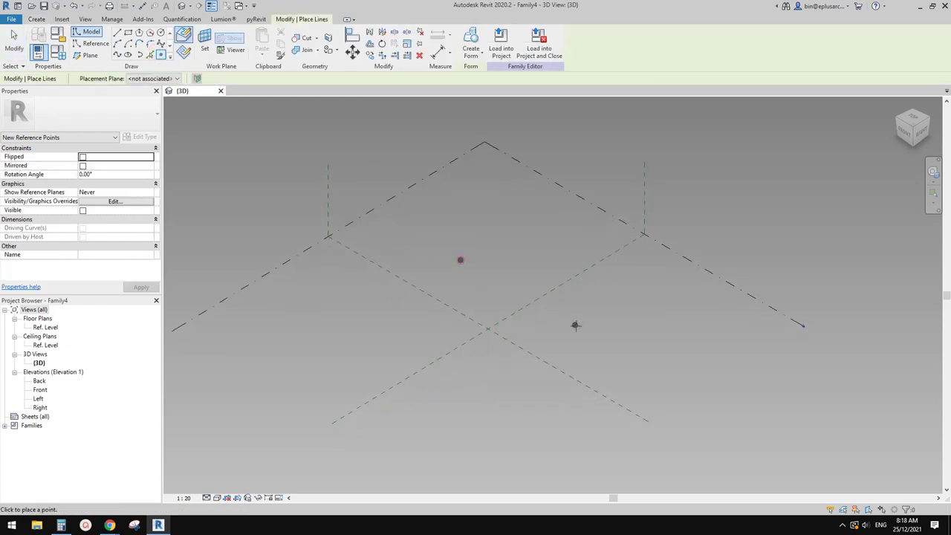
pyautogui.click(374, 346)
pyautogui.press('Escape')
pyautogui.press('Escape')
pyautogui.moveTo(268, 208); pyautogui.dragTo(703, 481)
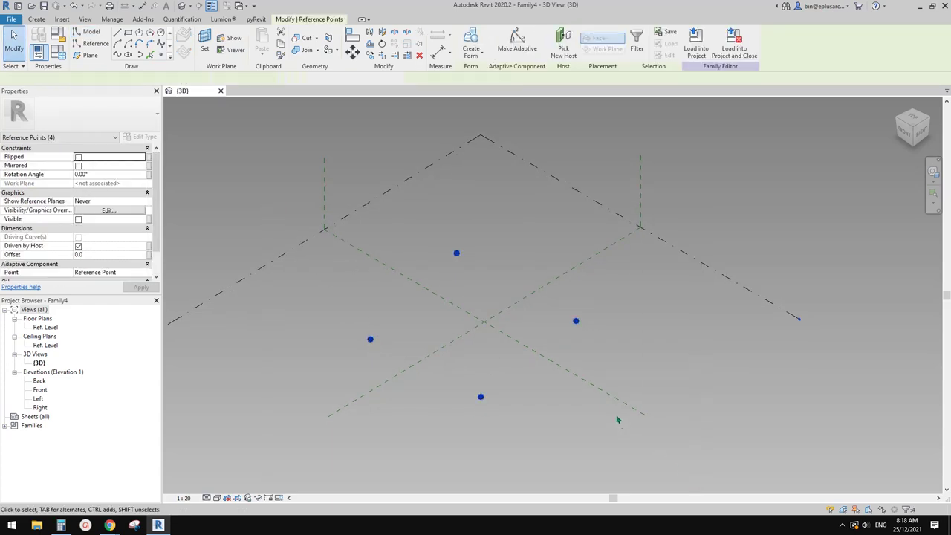
# Step: Inspect the four reference points around the center planes by selecting them one at a time
pyautogui.click(525, 49)
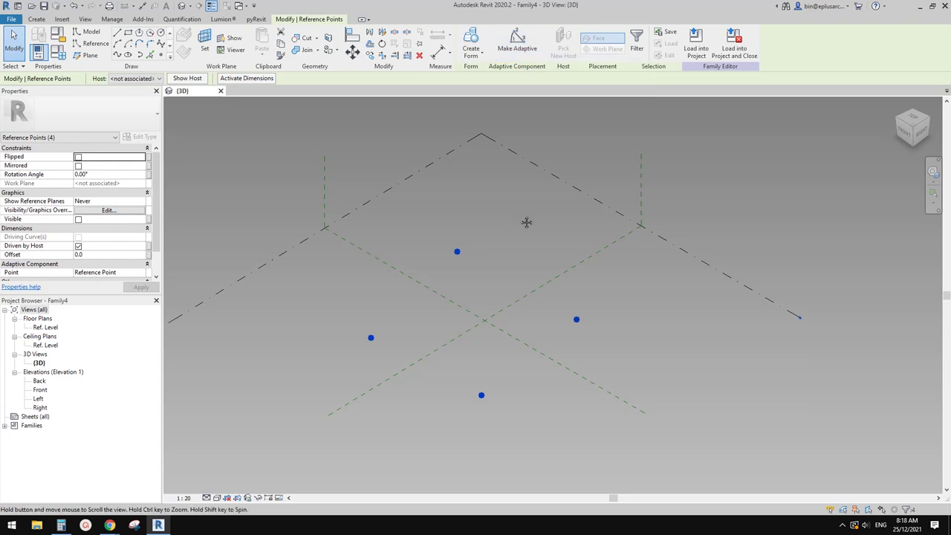
pyautogui.click(458, 234)
pyautogui.click(579, 303)
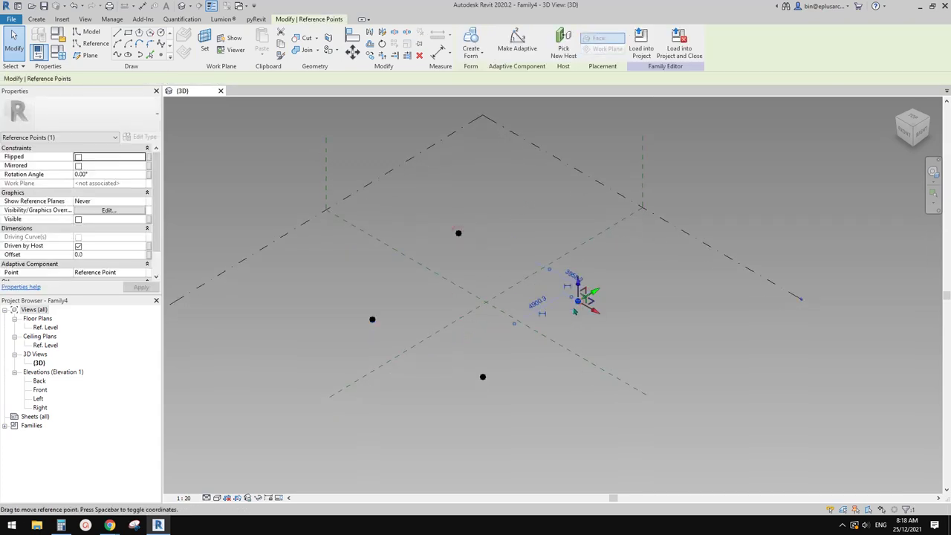
pyautogui.click(483, 377)
pyautogui.click(372, 320)
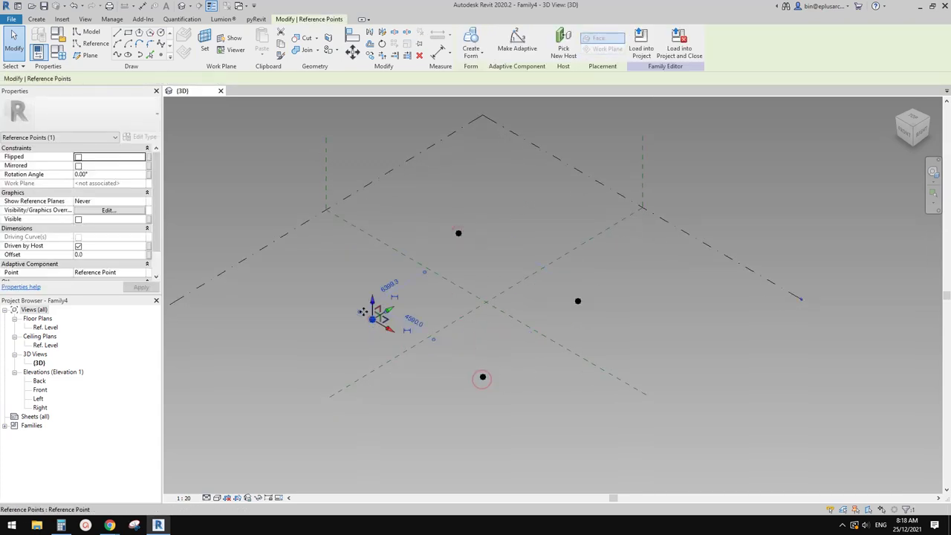
pyautogui.click(445, 339)
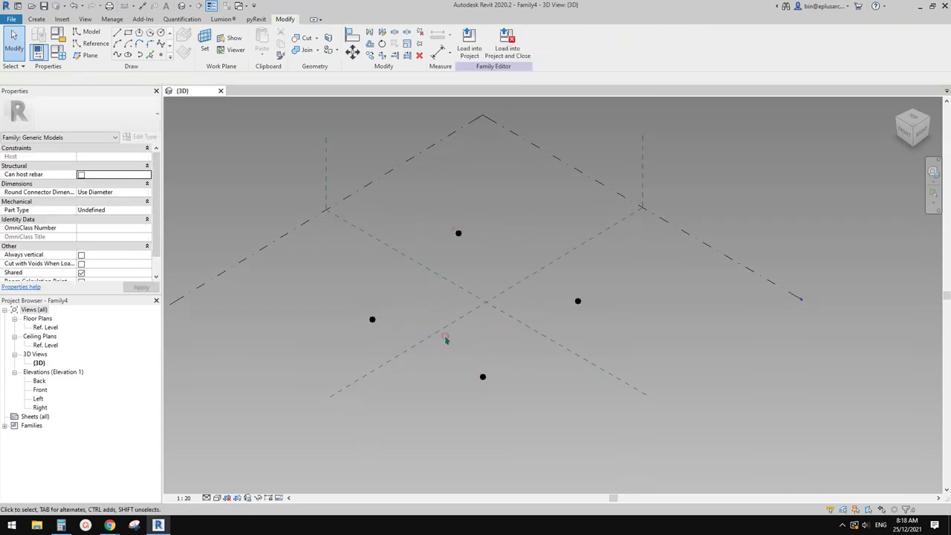
pyautogui.click(372, 320)
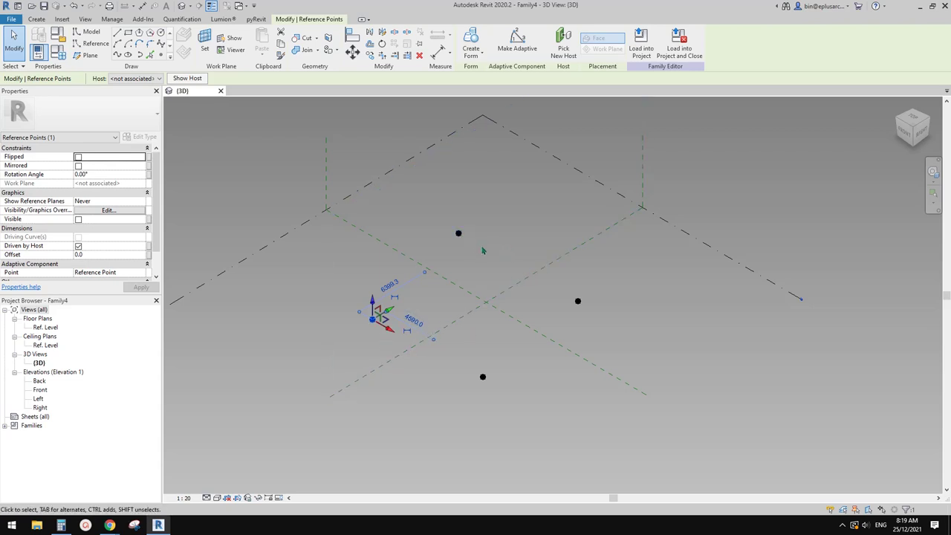
pyautogui.press('Escape')
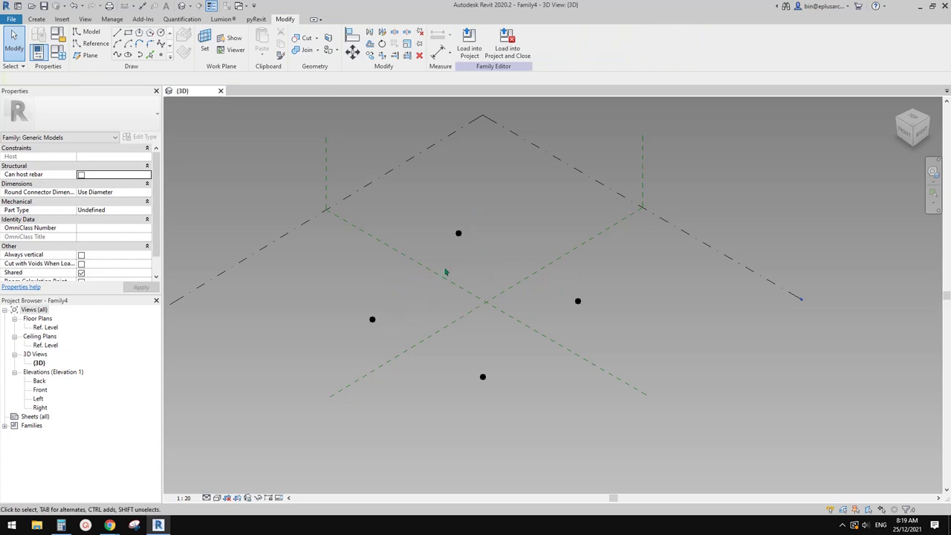
pyautogui.keyDown('shift'); pyautogui.moveTo(513, 272); pyautogui.dragTo(493, 296, button='middle'); pyautogui.keyUp('shift')
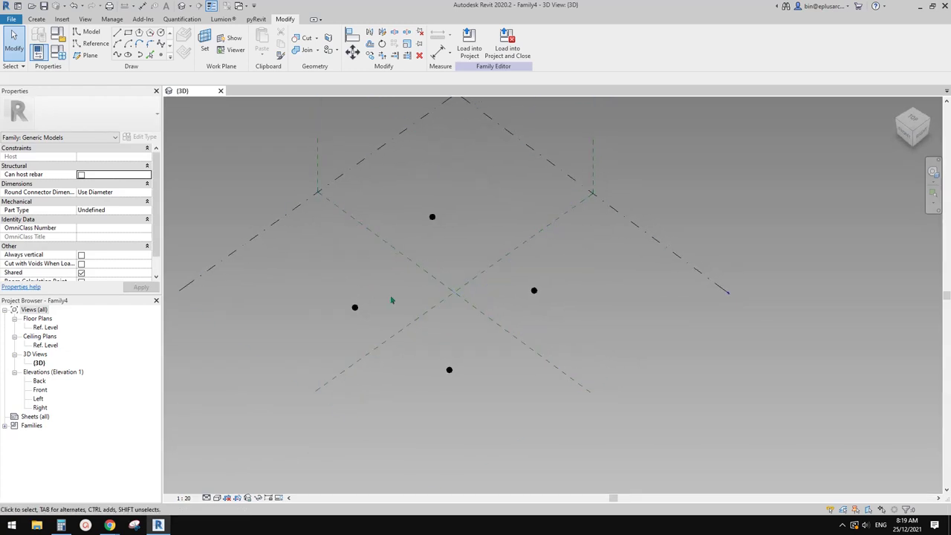
pyautogui.moveTo(397, 253); pyautogui.dragTo(394, 252, button='middle')
pyautogui.moveTo(259, 164); pyautogui.dragTo(595, 407)
pyautogui.click(516, 50)
# Step: Join the two far reference points with a line through points and turn it into a reference line
pyautogui.moveTo(246, 158); pyautogui.dragTo(375, 245)
pyautogui.moveTo(416, 199); pyautogui.dragTo(539, 297)
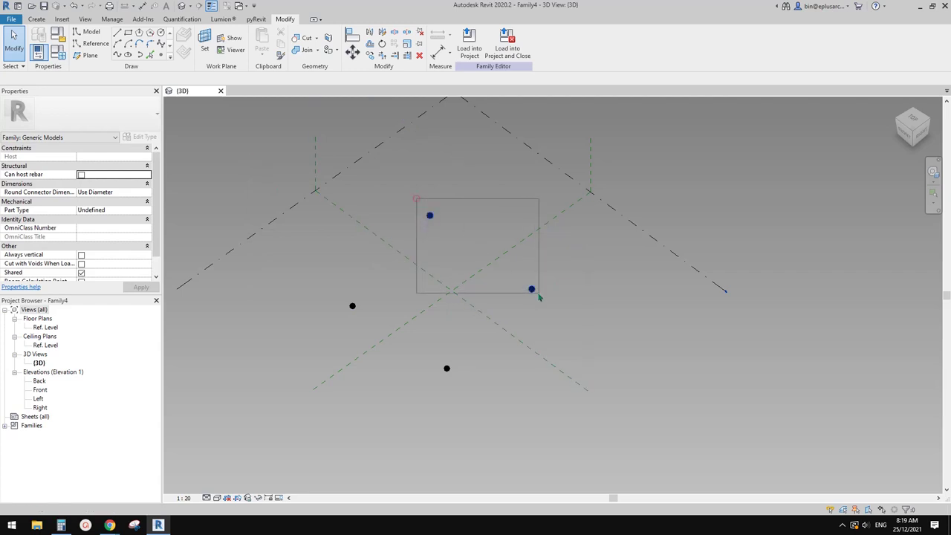
pyautogui.click(117, 53)
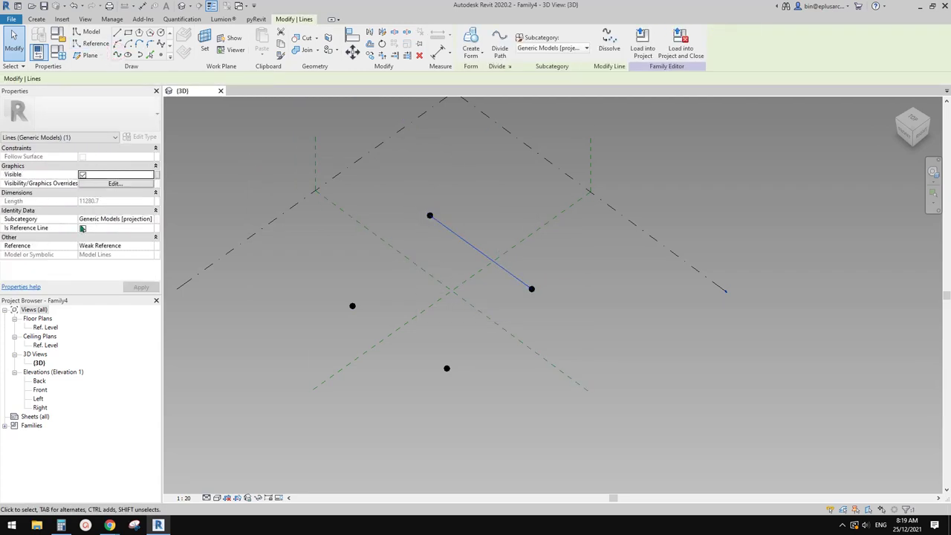
pyautogui.click(82, 228)
# Step: Join the two near reference points with a line through points and turn it into a reference line
pyautogui.moveTo(321, 287); pyautogui.dragTo(503, 402)
pyautogui.click(117, 54)
pyautogui.click(82, 228)
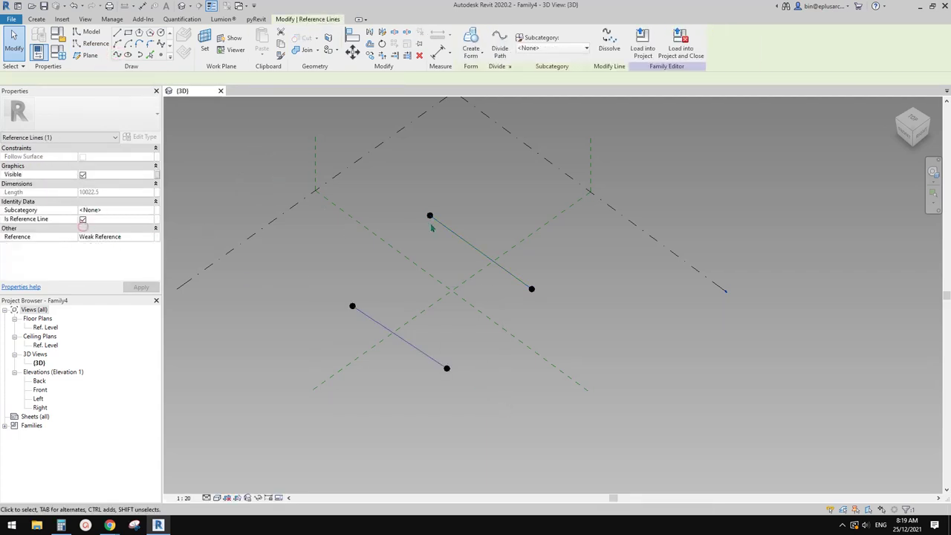
# Step: Create a planar surface form between the two reference lines so it spans all four points
pyautogui.click(471, 226)
pyautogui.click(471, 245)
pyautogui.keyDown('ctrl'); pyautogui.click(378, 324); pyautogui.keyUp('ctrl')
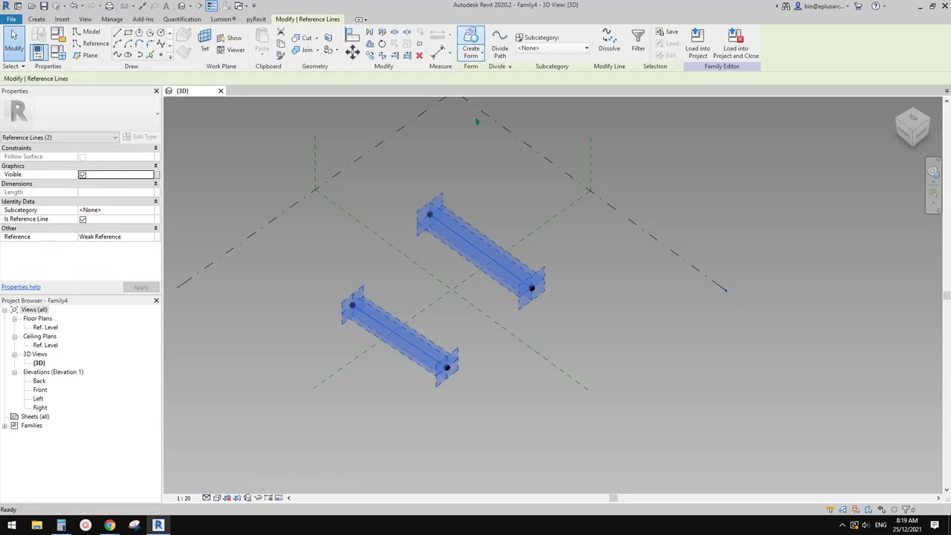
pyautogui.click(334, 494)
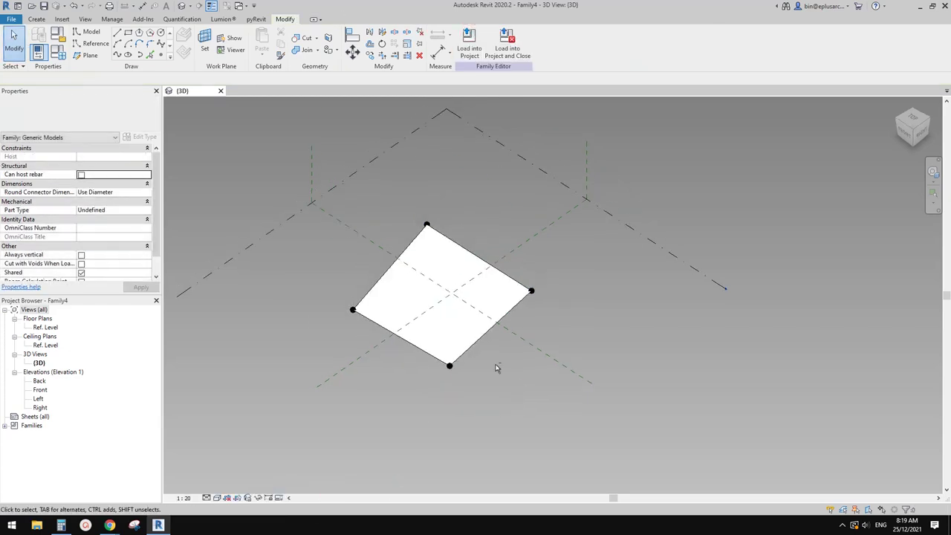
pyautogui.scroll(3, 490, 349)
pyautogui.scroll(2, 501, 272)
pyautogui.moveTo(394, 224); pyautogui.dragTo(396, 231, button='middle')
# Step: Create a new project from a project template
pyautogui.click(18, 21)
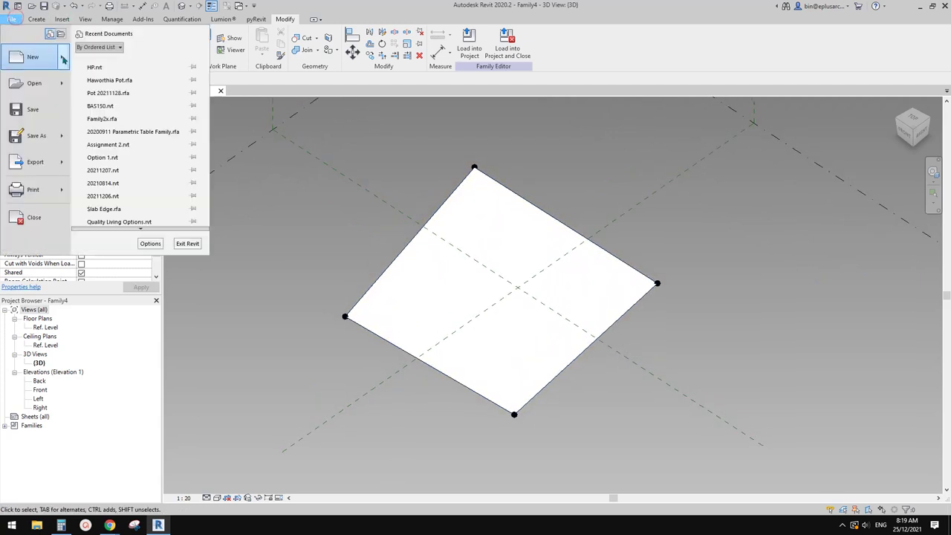
pyautogui.moveTo(75, 69)
pyautogui.click(117, 66)
pyautogui.click(297, 156)
pyautogui.click(241, 179)
pyautogui.click(255, 210)
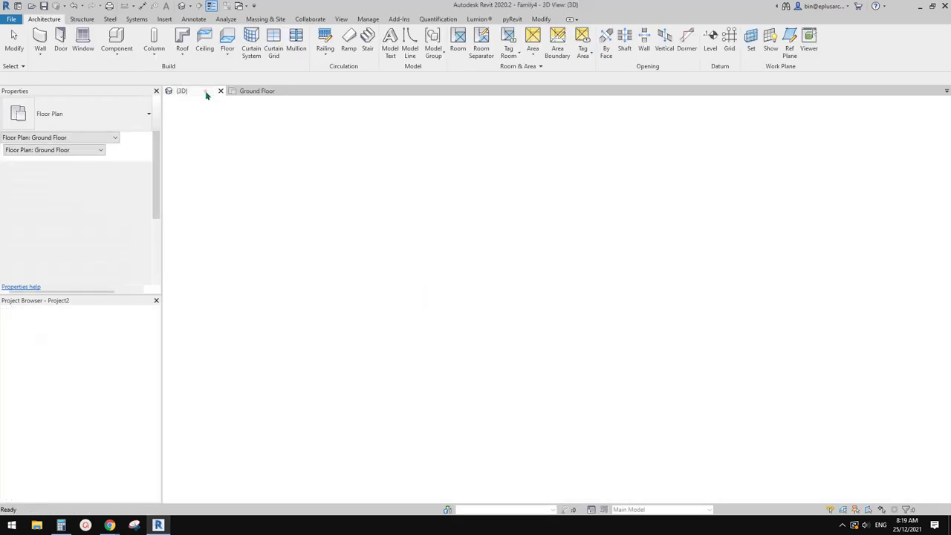
# Step: Load the surface family into the new project and place one instance on the Ground Floor plan
pyautogui.click(205, 94)
pyautogui.click(475, 44)
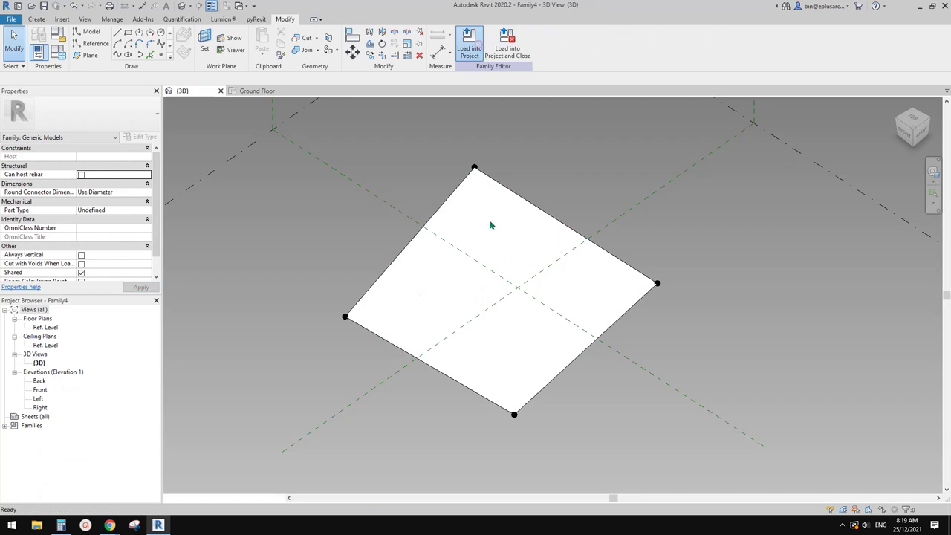
pyautogui.scroll(3, 552, 278)
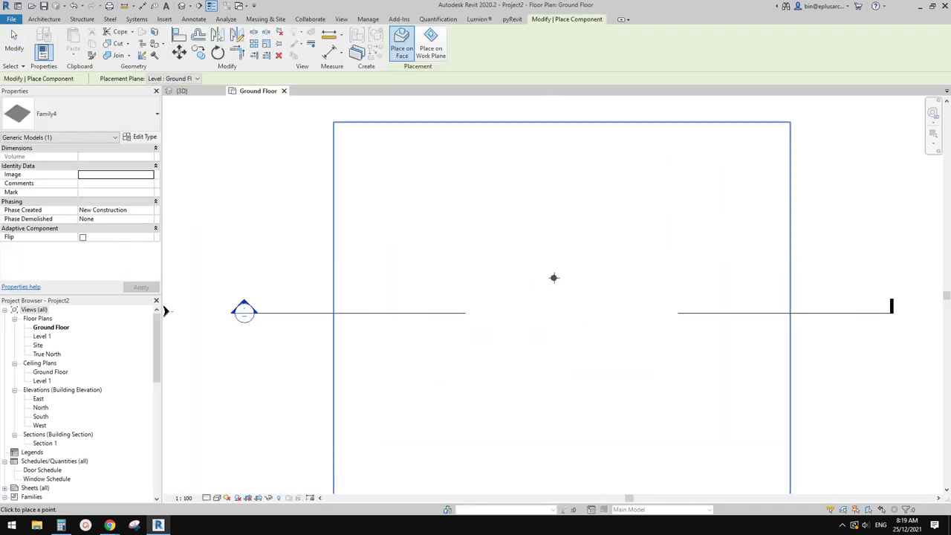
pyautogui.scroll(3, 560, 287)
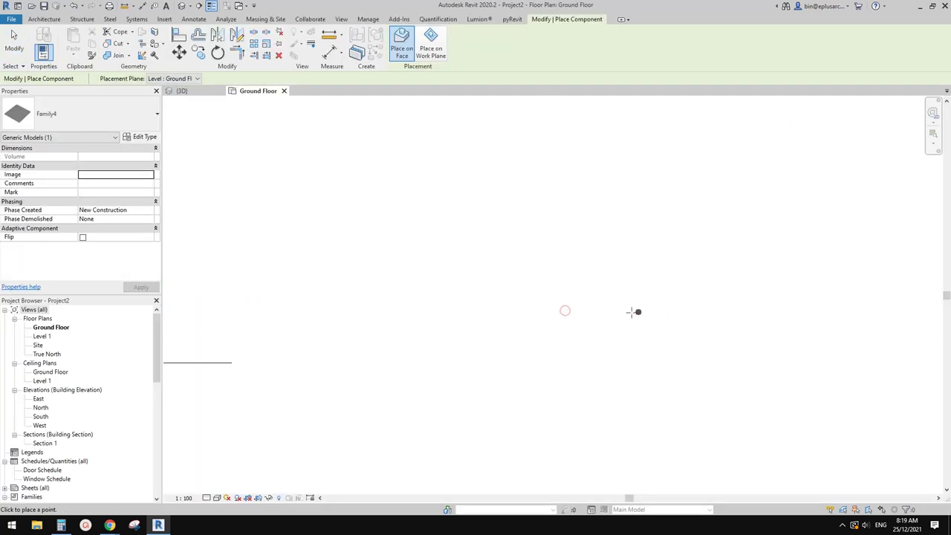
pyautogui.press('Escape')
pyautogui.press('Escape')
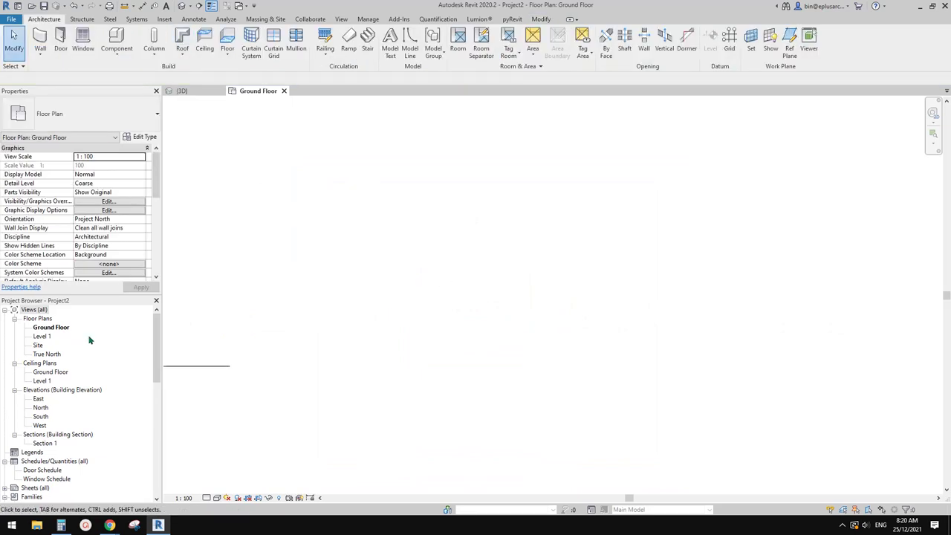
# Step: Inspect the placed component in the project's 3D view and go back to the Ground Floor plan to look for it
pyautogui.click(182, 7)
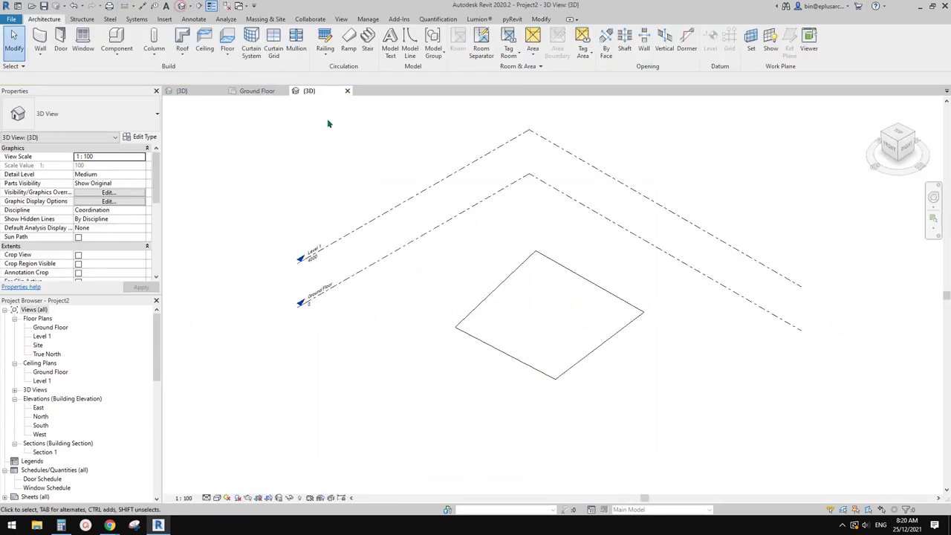
pyautogui.scroll(2, 561, 303)
pyautogui.click(557, 306)
pyautogui.doubleClick(49, 327)
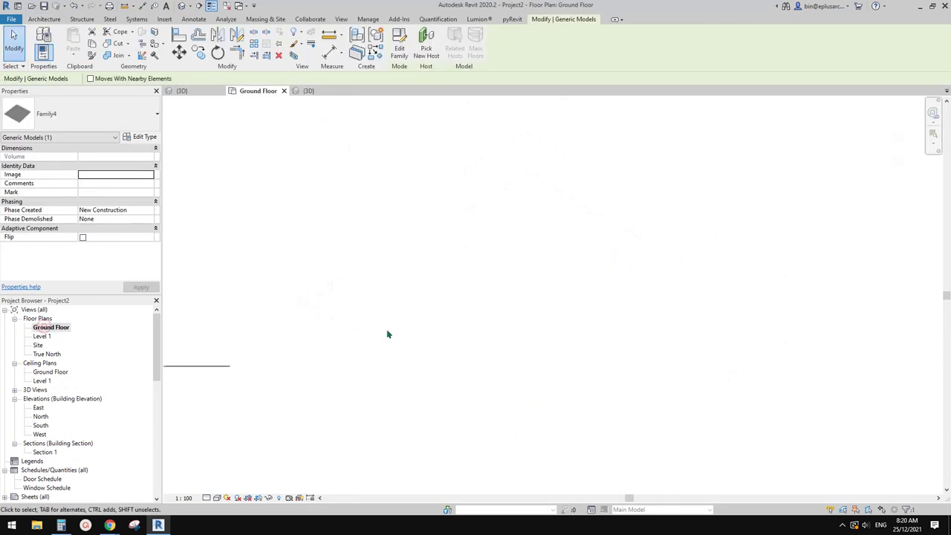
pyautogui.scroll(-4, 477, 324)
pyautogui.moveTo(478, 324); pyautogui.dragTo(456, 314, button='middle')
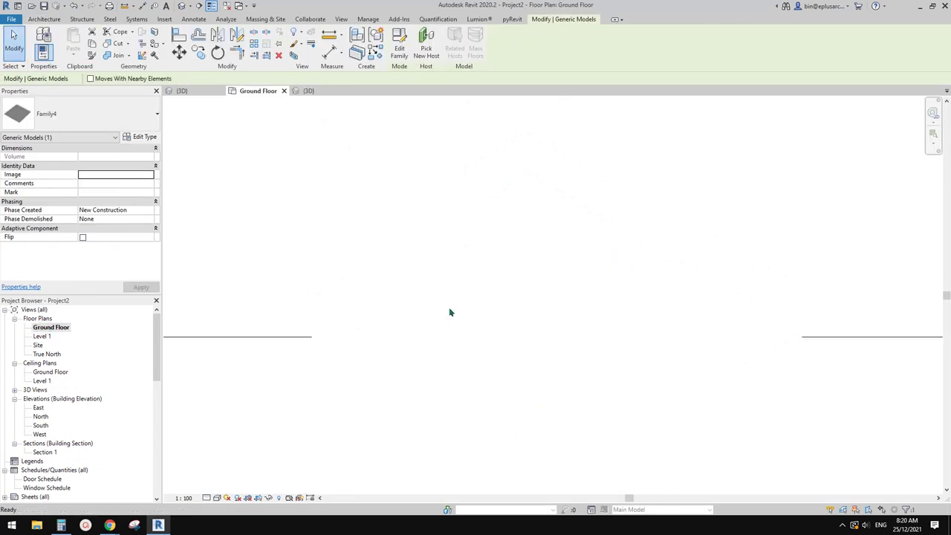
pyautogui.press('v')
pyautogui.press('v')
pyautogui.click(417, 304)
pyautogui.press('s')
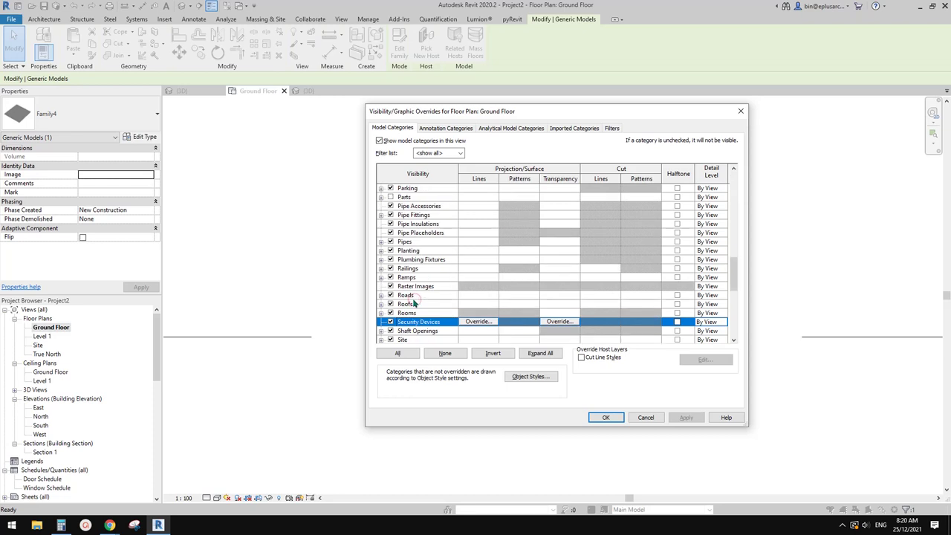
pyautogui.scroll(-2, 414, 298)
pyautogui.click(413, 306)
pyautogui.press('m')
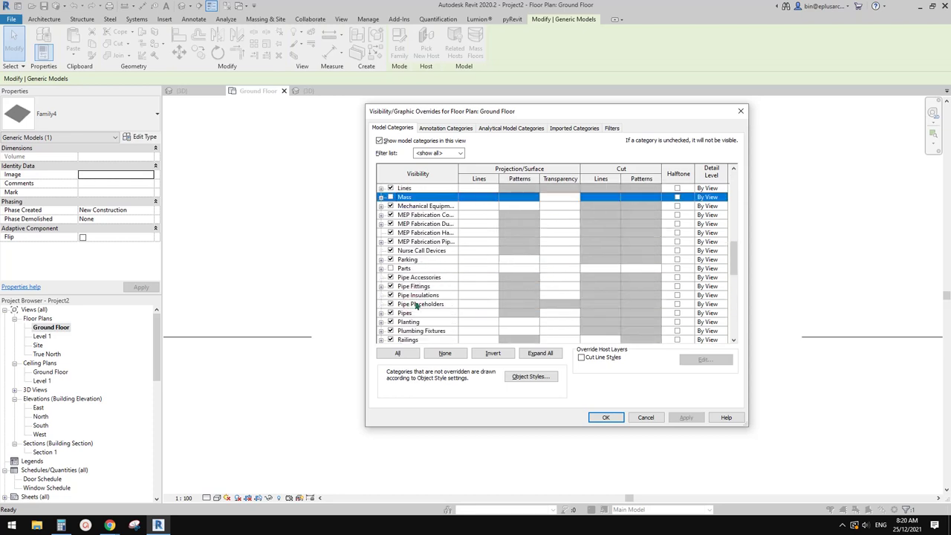
pyautogui.click(391, 197)
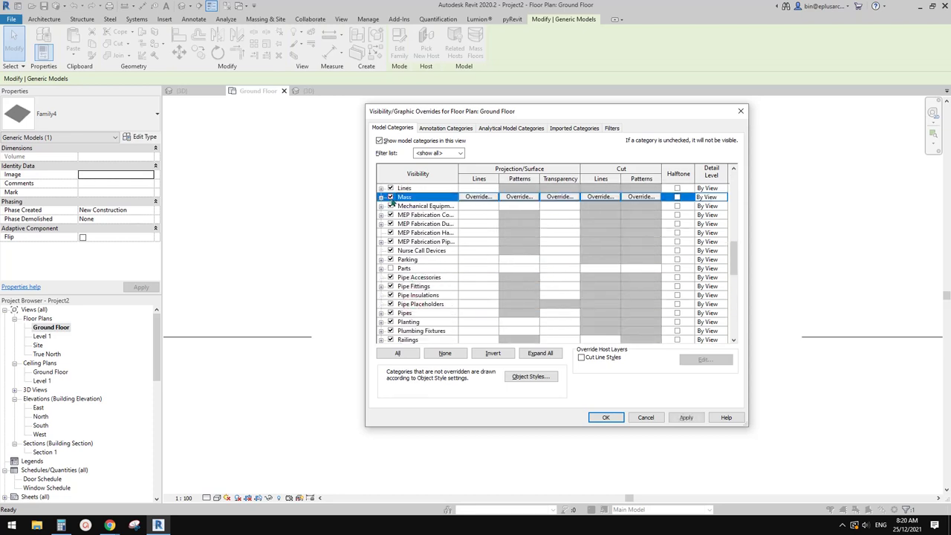
pyautogui.click(643, 419)
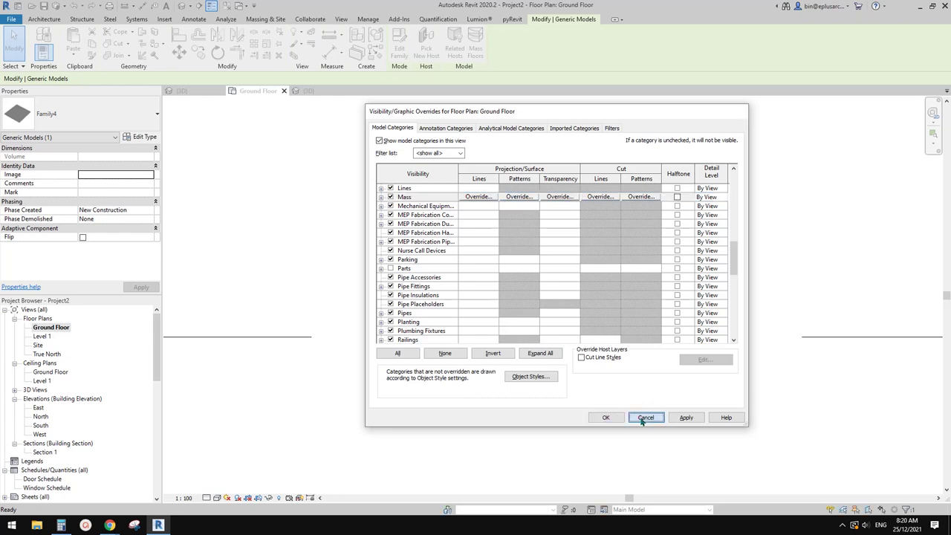
# Step: Set the project's mass display to Show Mass Form and Floors
pyautogui.click(272, 22)
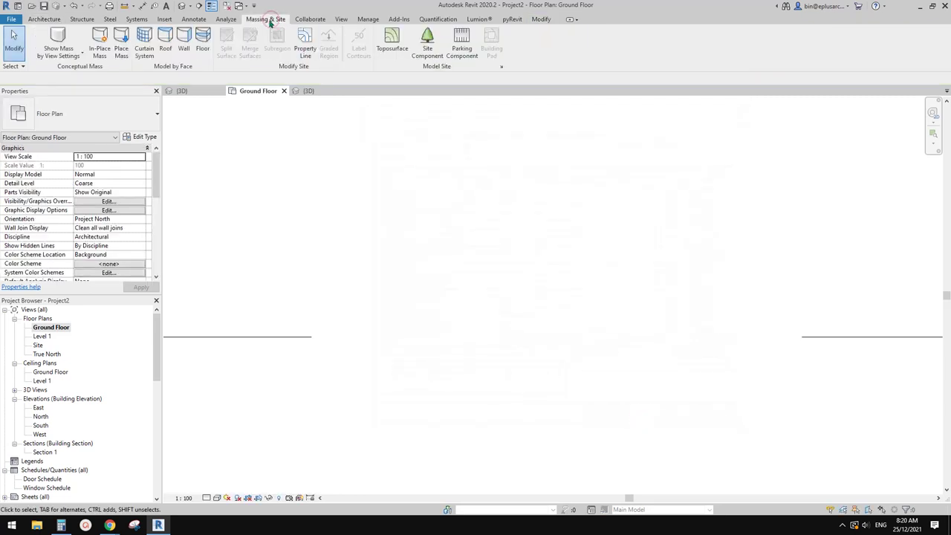
pyautogui.scroll(-4, 592, 296)
pyautogui.moveTo(601, 329); pyautogui.dragTo(467, 314, button='middle')
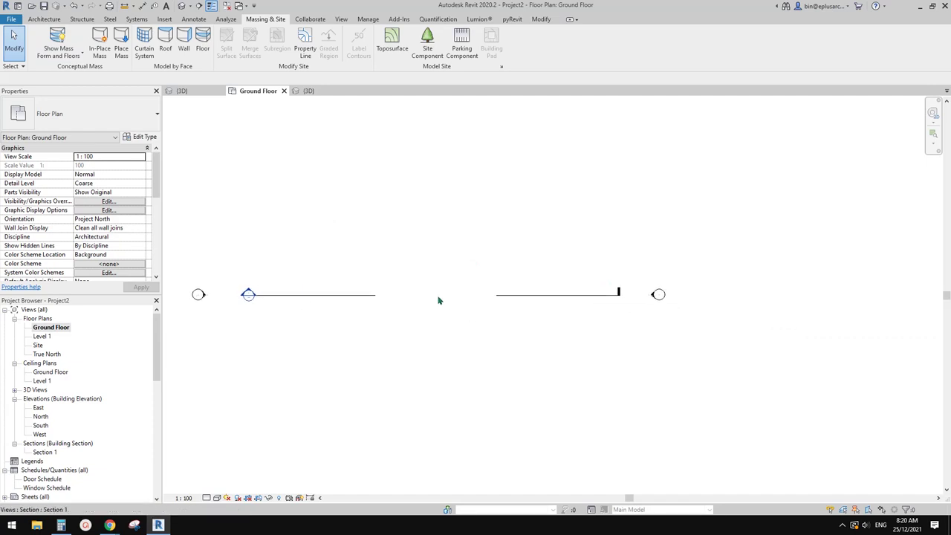
pyautogui.scroll(3, 426, 238)
# Step: Check the Mass category in the Ground Floor plan's visibility and graphics overrides
pyautogui.press('v')
pyautogui.press('g')
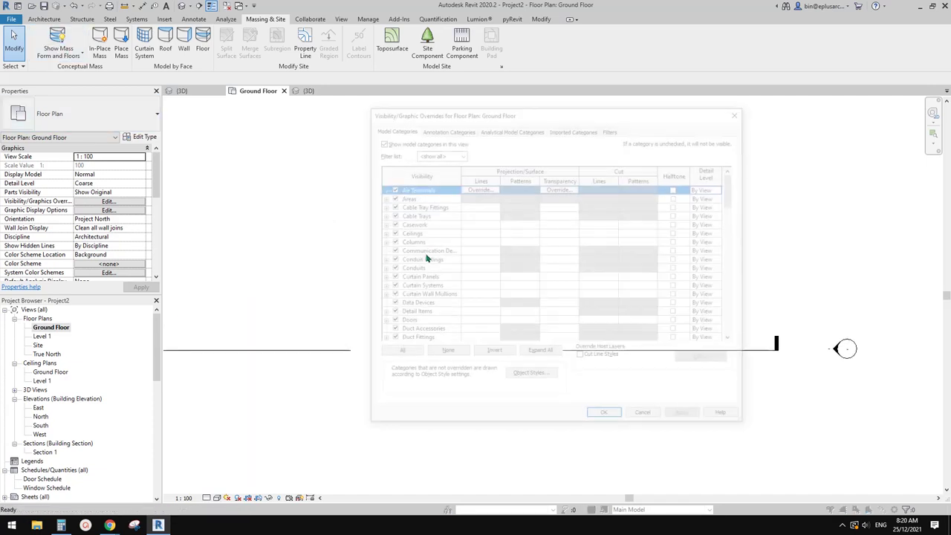
pyautogui.click(426, 277)
pyautogui.press('m')
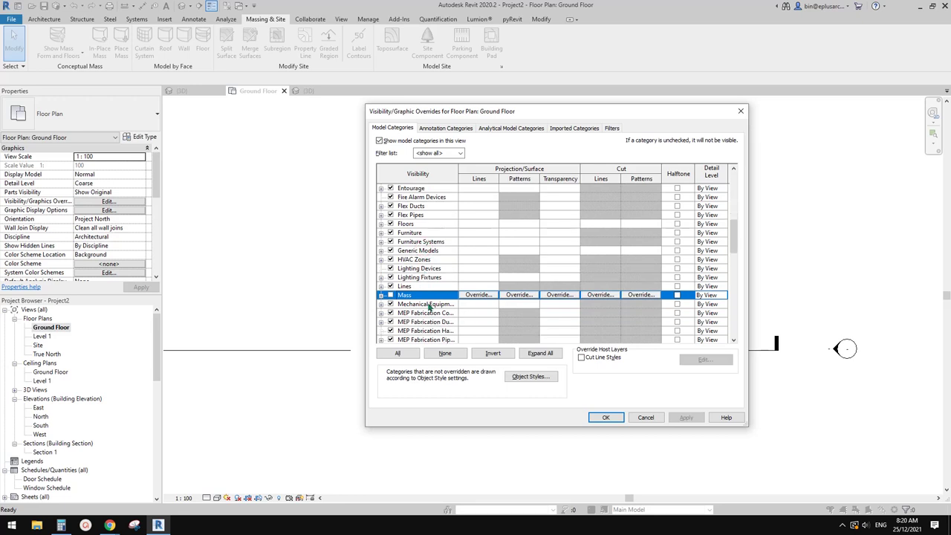
pyautogui.click(606, 418)
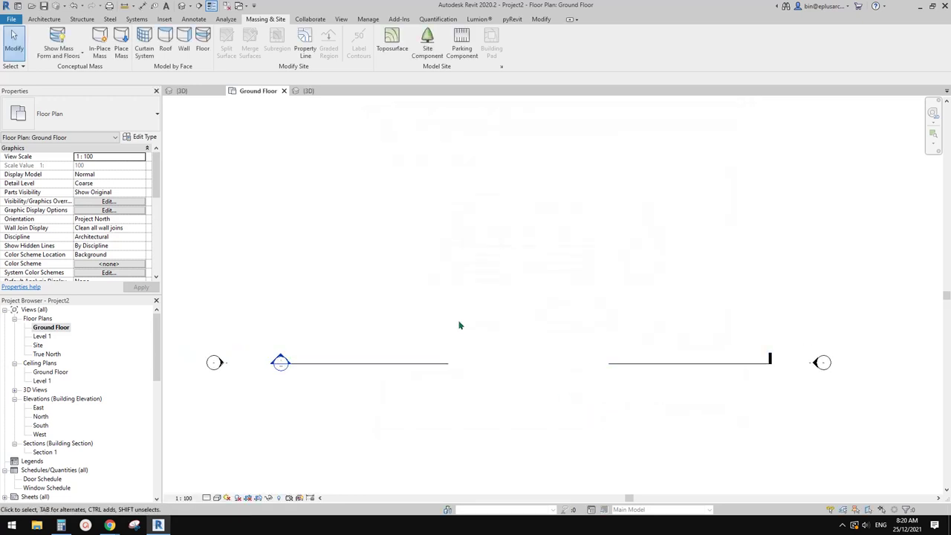
# Step: Recheck the Show Mass setting and search the middle of the Ground Floor plan for the component with a selection window
pyautogui.click(66, 40)
pyautogui.click(59, 38)
pyautogui.moveTo(495, 299); pyautogui.dragTo(466, 246, button='middle')
pyautogui.moveTo(539, 234); pyautogui.dragTo(449, 358)
pyautogui.press('Escape')
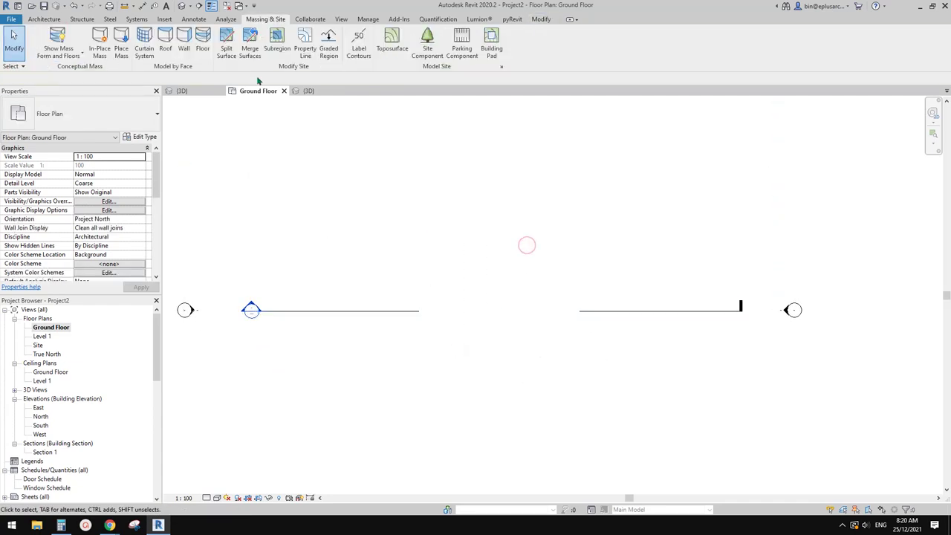
pyautogui.moveTo(451, 268); pyautogui.dragTo(445, 283, button='middle')
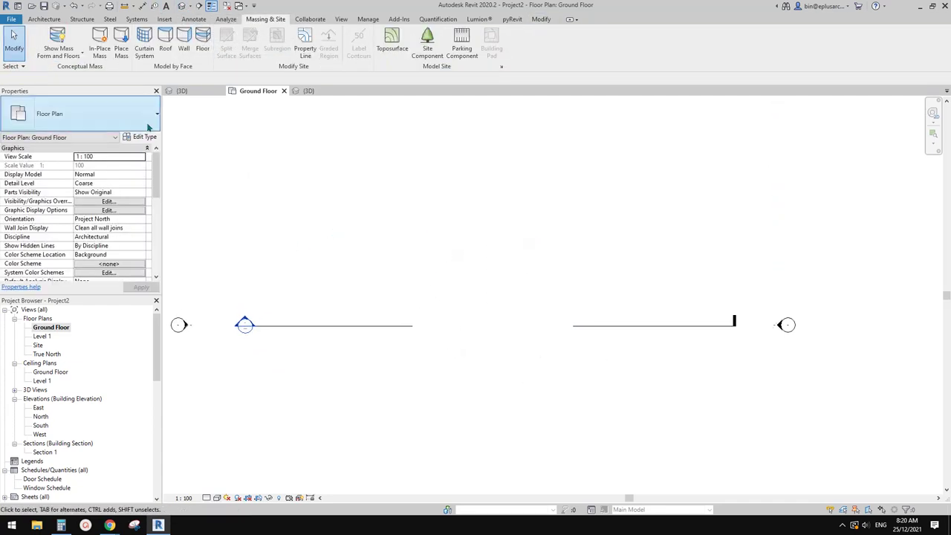
# Step: Shift the placed component slightly as a whole in the project's 3D view and deselect it
pyautogui.click(183, 6)
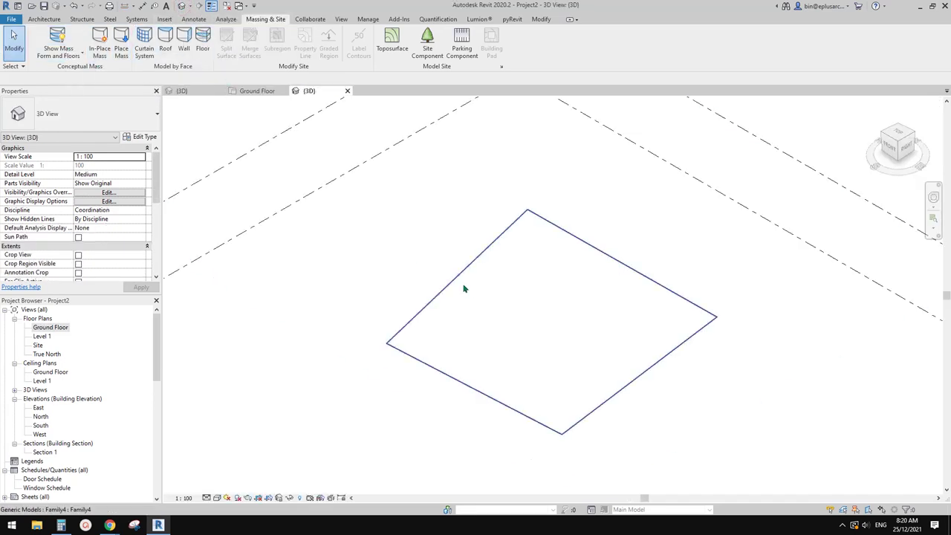
pyautogui.keyDown('shift'); pyautogui.moveTo(446, 273); pyautogui.dragTo(474, 344, button='middle'); pyautogui.keyUp('shift')
pyautogui.click(499, 346)
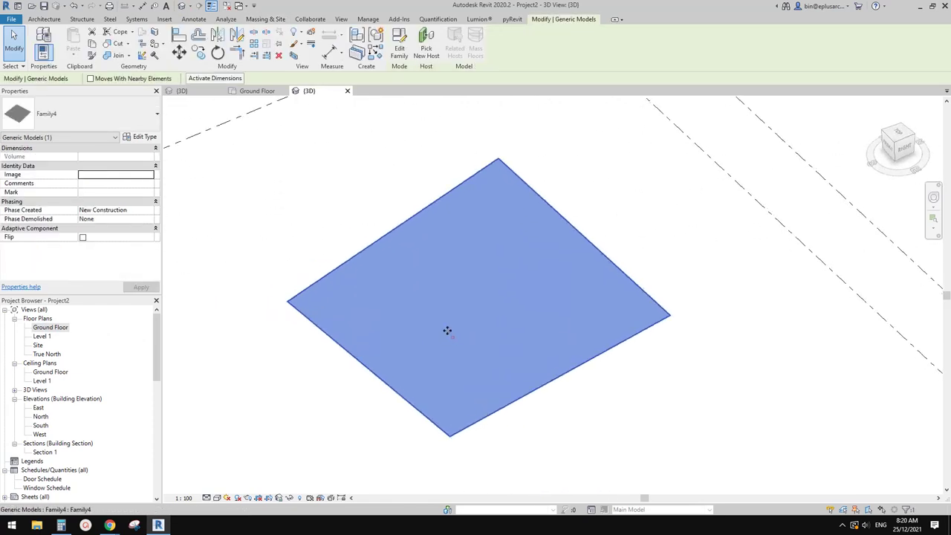
pyautogui.moveTo(448, 330); pyautogui.dragTo(437, 315)
pyautogui.click(260, 261)
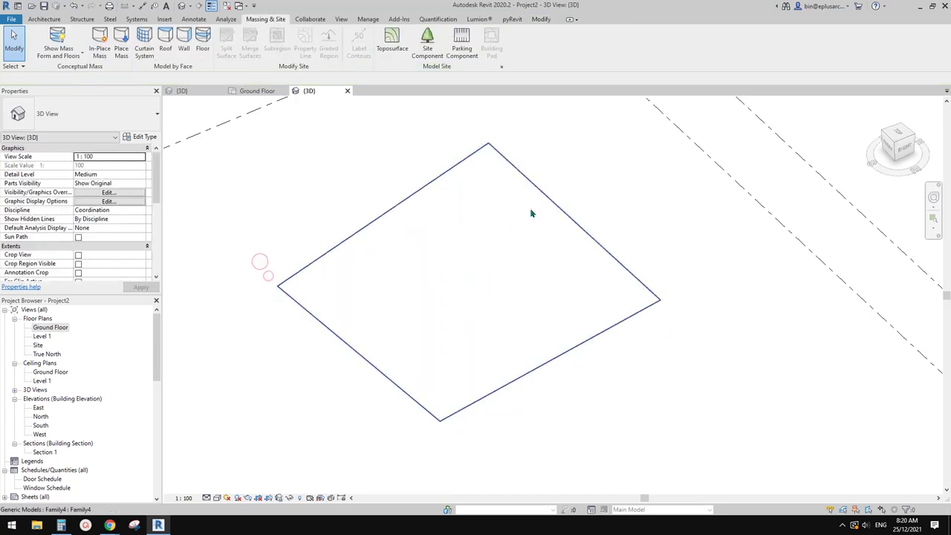
# Step: Try to pick the placed component's corners individually, shift the whole component slightly, and deselect it
pyautogui.click(533, 205)
pyautogui.click(488, 150)
pyautogui.click(664, 286)
pyautogui.click(623, 305)
pyautogui.moveTo(468, 320)
pyautogui.mouseDown()
pyautogui.moveTo(495, 324)
pyautogui.moveTo(487, 319)
pyautogui.mouseUp()
pyautogui.moveTo(402, 295); pyautogui.dragTo(372, 288)
pyautogui.click(446, 295)
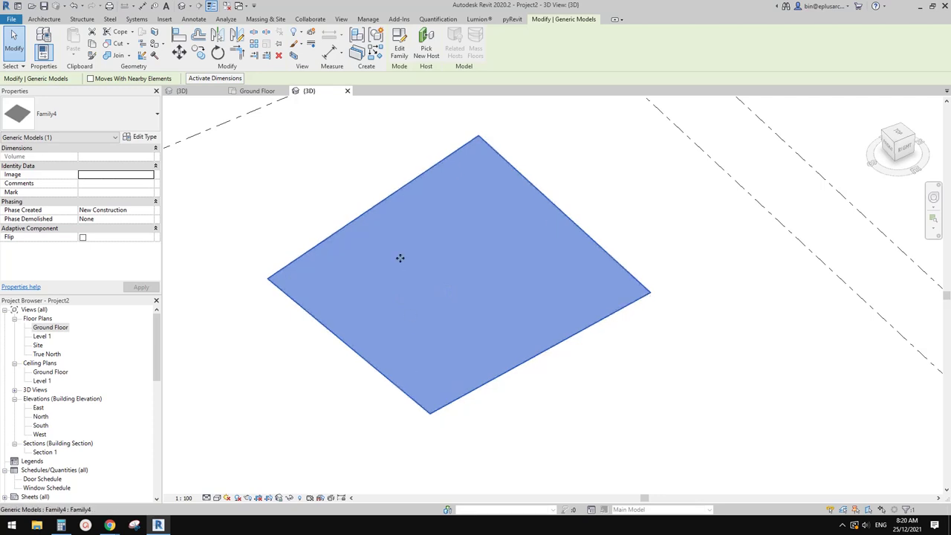
pyautogui.press('Escape')
# Step: Close the inactive views and switch to the Family4 3D view with the surface
pyautogui.click(227, 8)
pyautogui.click(206, 92)
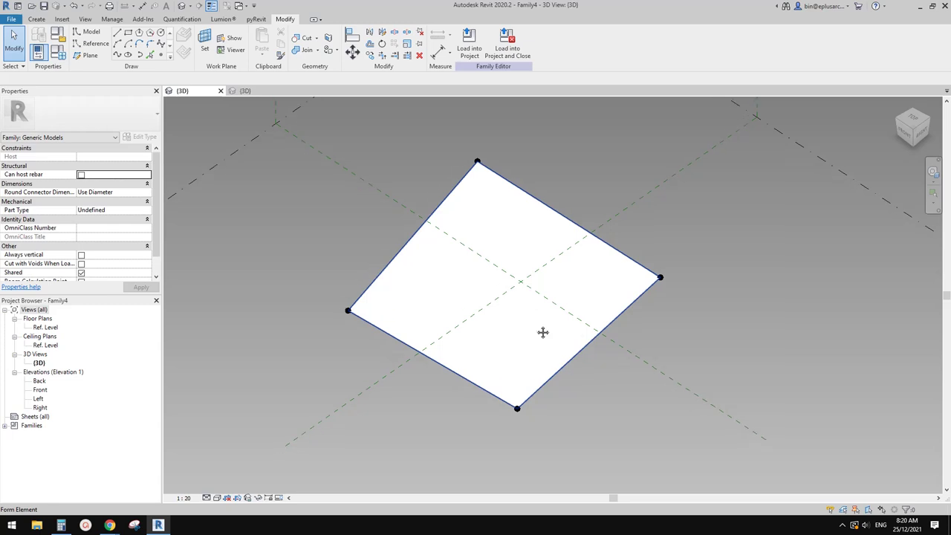
pyautogui.moveTo(520, 347)
pyautogui.keyDown('shift'); pyautogui.mouseDown(button='middle')
pyautogui.moveTo(537, 227)
pyautogui.moveTo(515, 333)
pyautogui.mouseUp(button='middle'); pyautogui.keyUp('shift')
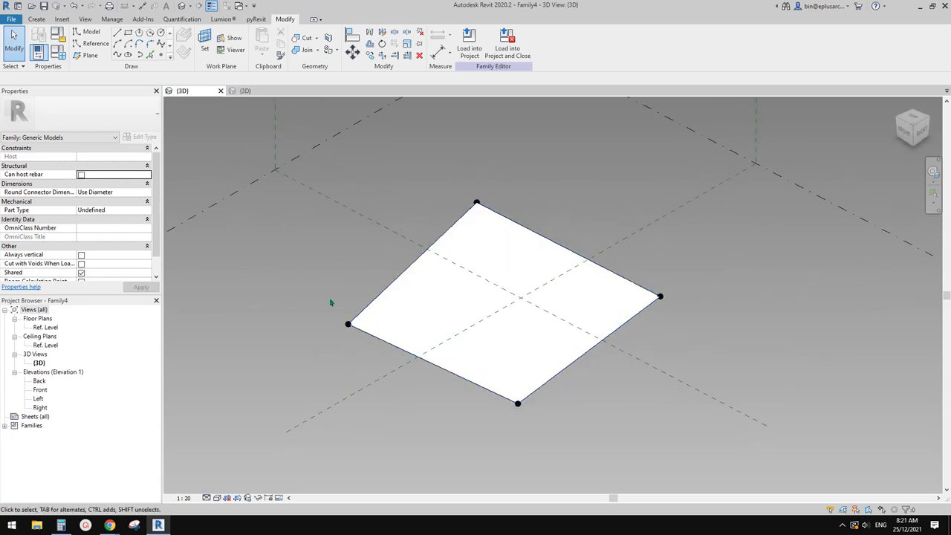
# Step: Select the four corner reference points of the surface and make them adaptive
pyautogui.keyDown('ctrl'); pyautogui.moveTo(445, 185); pyautogui.dragTo(494, 225); pyautogui.keyUp('ctrl')
pyautogui.keyDown('ctrl'); pyautogui.moveTo(637, 256); pyautogui.dragTo(696, 330); pyautogui.keyUp('ctrl')
pyautogui.keyDown('ctrl'); pyautogui.moveTo(461, 386); pyautogui.dragTo(569, 425); pyautogui.keyUp('ctrl')
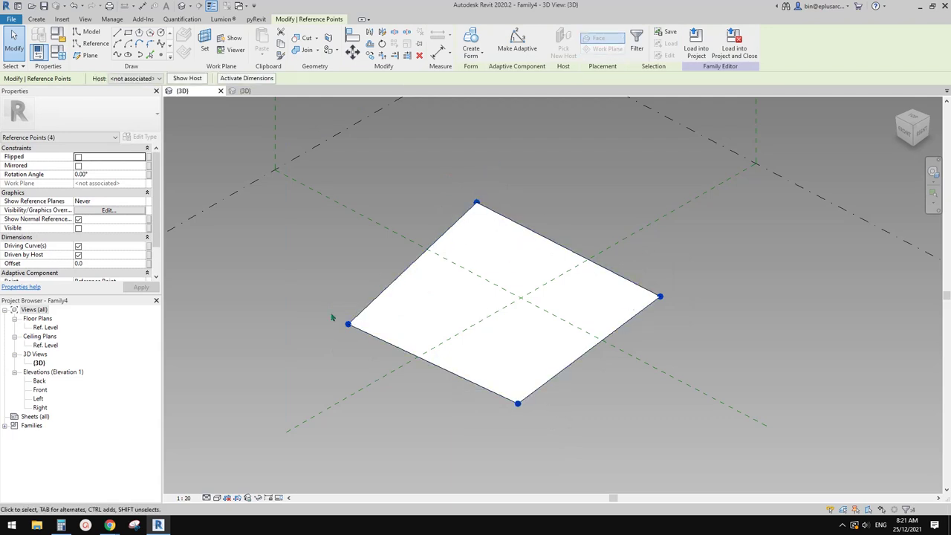
pyautogui.click(517, 41)
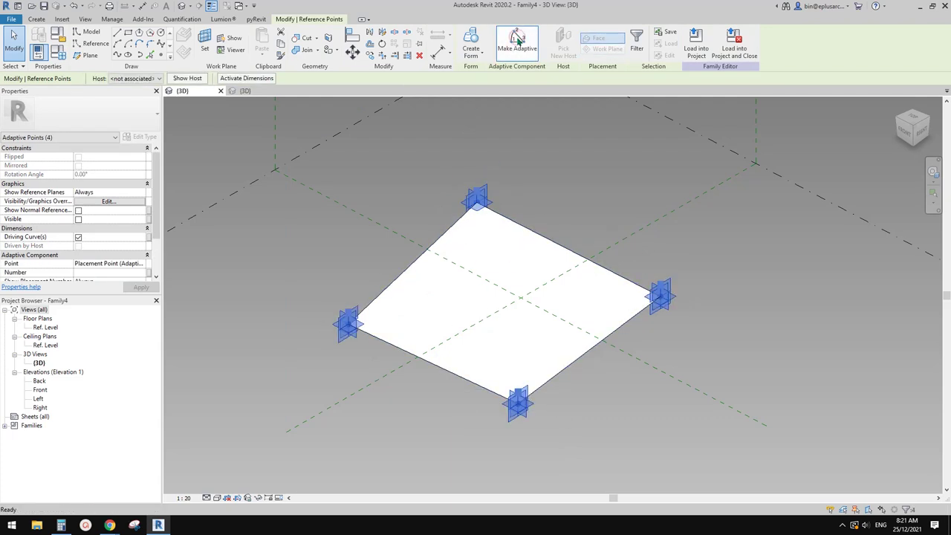
pyautogui.click(566, 231)
pyautogui.keyDown('shift'); pyautogui.moveTo(566, 232); pyautogui.dragTo(537, 241, button='middle'); pyautogui.keyUp('shift')
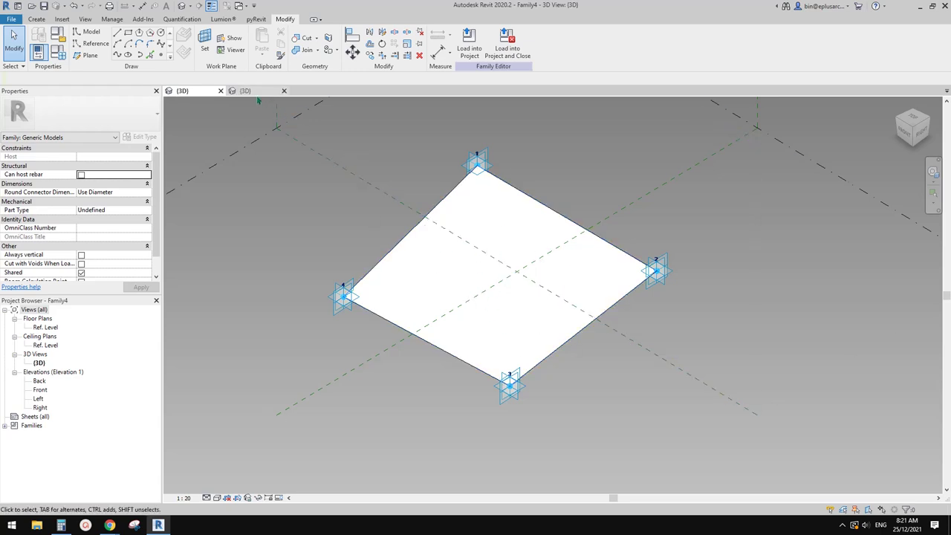
# Step: Load the updated Family4 with its adaptive points into the project
pyautogui.click(469, 43)
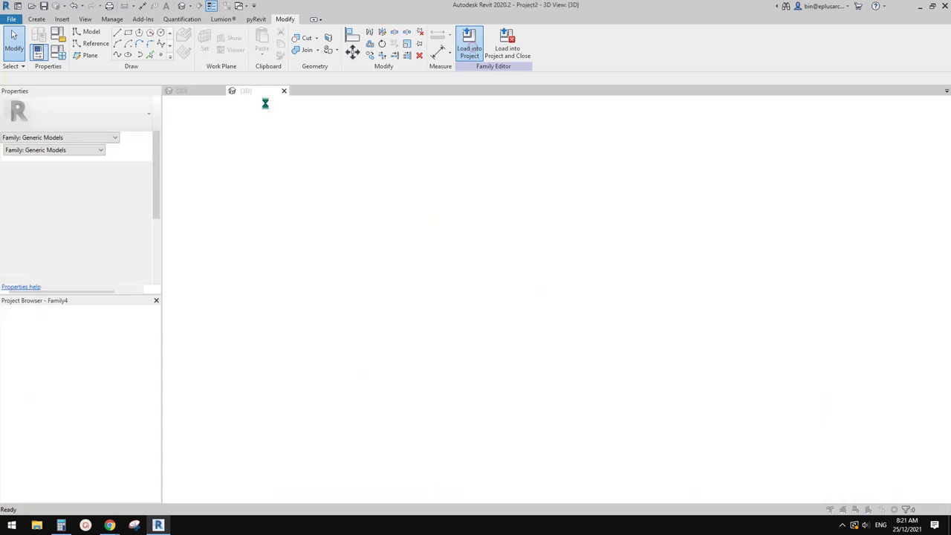
pyautogui.click(447, 232)
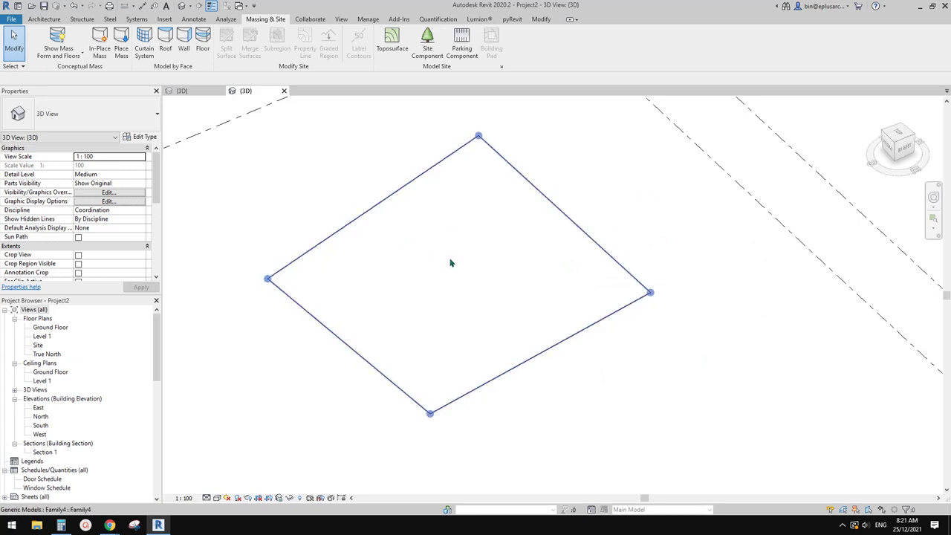
# Step: Examine the numbered adaptive points on the updated component in the project's 3D view
pyautogui.click(446, 279)
pyautogui.click(615, 183)
pyautogui.click(419, 287)
pyautogui.click(562, 152)
pyautogui.click(479, 138)
pyautogui.click(500, 237)
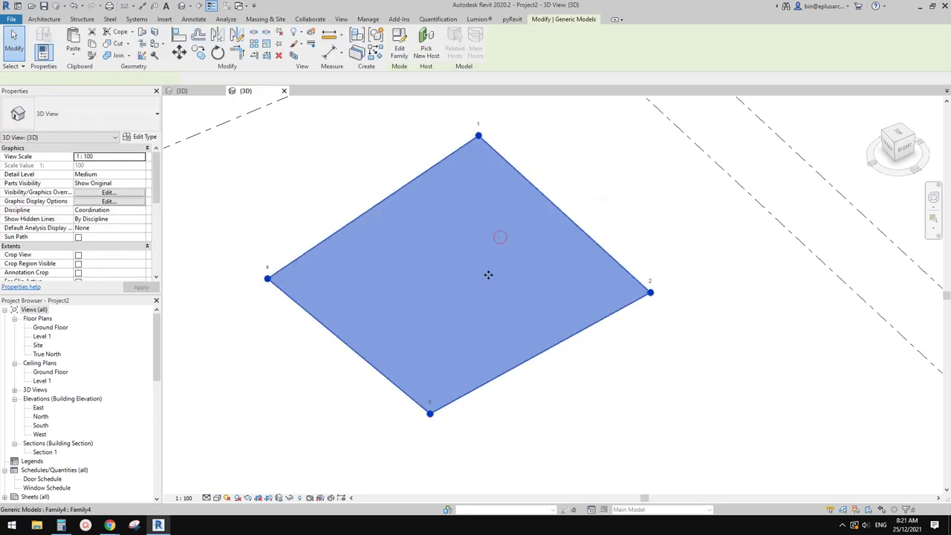
pyautogui.click(489, 275)
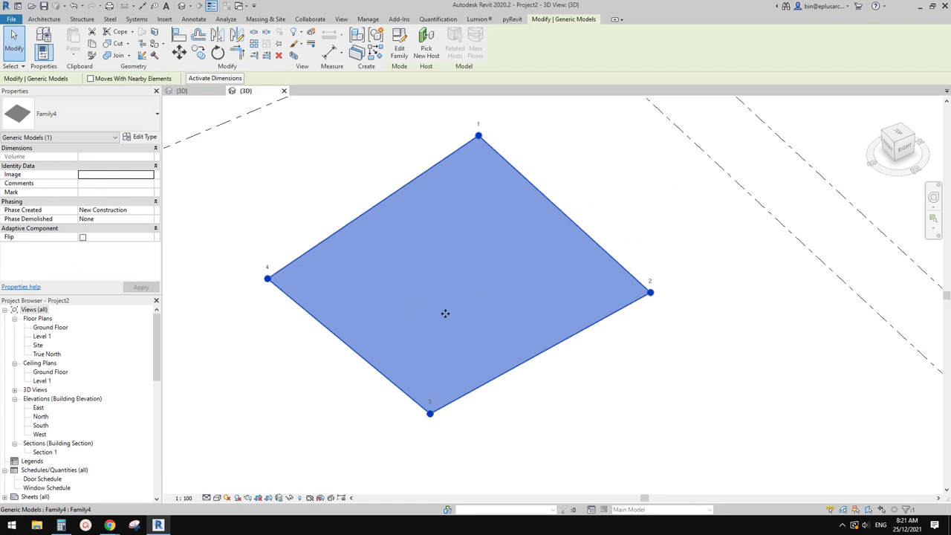
pyautogui.moveTo(455, 275); pyautogui.dragTo(443, 291, button='middle')
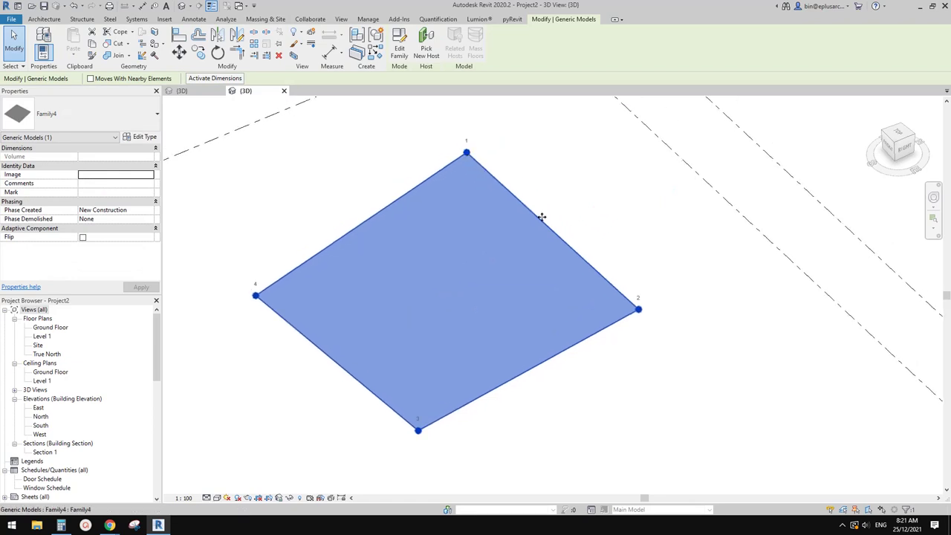
pyautogui.click(253, 276)
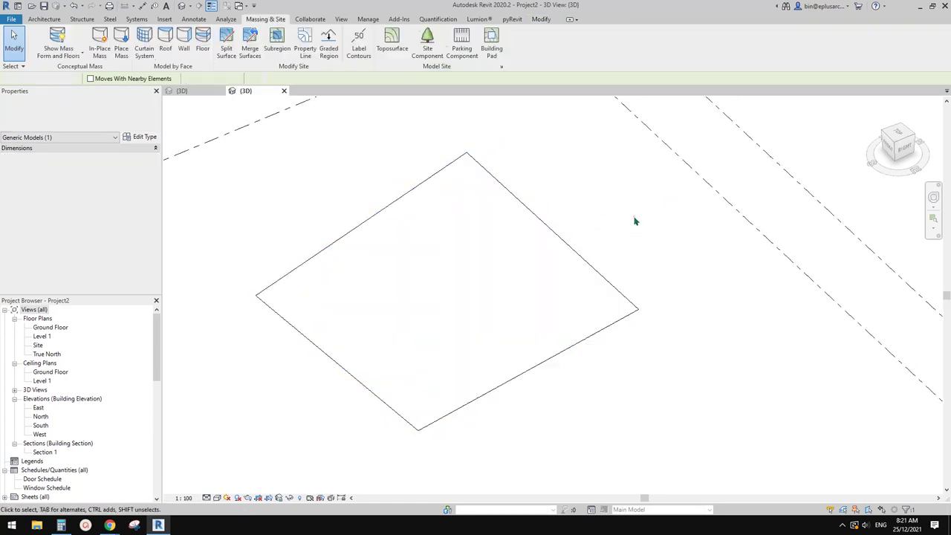
# Step: Move adaptive points 1 and 2 of the placed component to new positions to reshape the surface
pyautogui.click(467, 152)
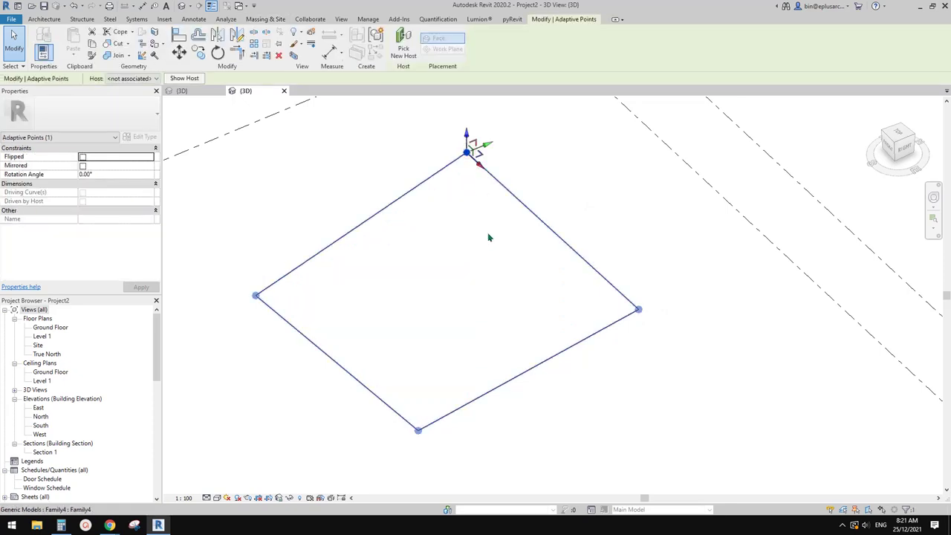
pyautogui.moveTo(487, 143); pyautogui.dragTo(410, 176)
pyautogui.click(638, 310)
pyautogui.moveTo(637, 310); pyautogui.dragTo(586, 297)
# Step: Move adaptive point 3 inward and raise a corner of the component vertically
pyautogui.click(418, 431)
pyautogui.scroll(-2, 501, 280)
pyautogui.keyDown('shift'); pyautogui.moveTo(501, 342); pyautogui.dragTo(331, 185, button='middle'); pyautogui.keyUp('shift')
pyautogui.moveTo(433, 320); pyautogui.dragTo(478, 325, button='middle')
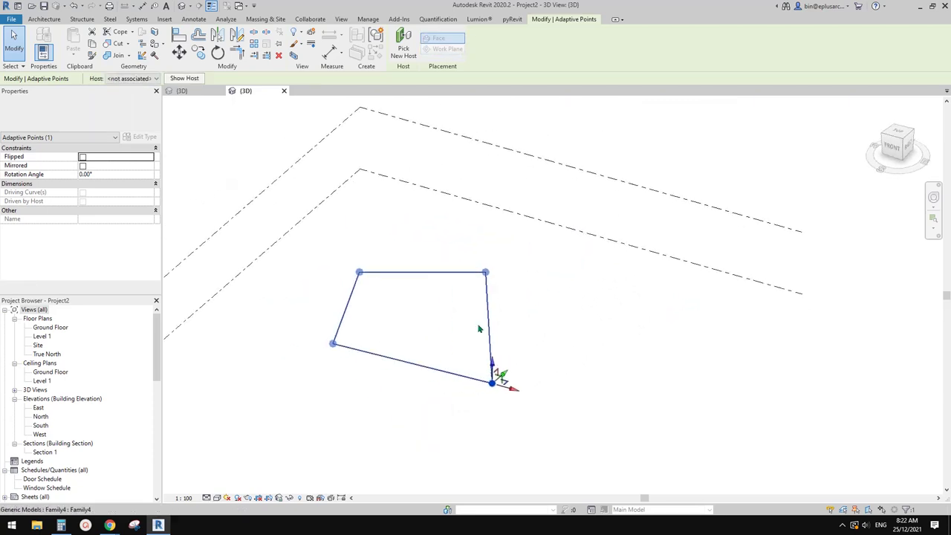
pyautogui.moveTo(513, 387); pyautogui.dragTo(448, 369)
pyautogui.keyDown('shift'); pyautogui.moveTo(450, 370); pyautogui.dragTo(467, 369, button='middle'); pyautogui.keyUp('shift')
pyautogui.moveTo(426, 338); pyautogui.dragTo(426, 262)
pyautogui.keyDown('shift'); pyautogui.moveTo(468, 300); pyautogui.dragTo(339, 352, button='middle'); pyautogui.keyUp('shift')
# Step: Raise an adaptive point further along its vertical axis and check the warped surface from several directions
pyautogui.click(337, 351)
pyautogui.moveTo(334, 320); pyautogui.dragTo(344, 256)
pyautogui.click(337, 354)
pyautogui.moveTo(337, 333); pyautogui.dragTo(338, 287)
pyautogui.keyDown('shift'); pyautogui.moveTo(450, 342); pyautogui.dragTo(296, 384, button='middle'); pyautogui.keyUp('shift')
pyautogui.keyDown('shift'); pyautogui.moveTo(496, 354); pyautogui.dragTo(431, 387, button='middle'); pyautogui.keyUp('shift')
pyautogui.click(436, 359)
pyautogui.click(451, 379)
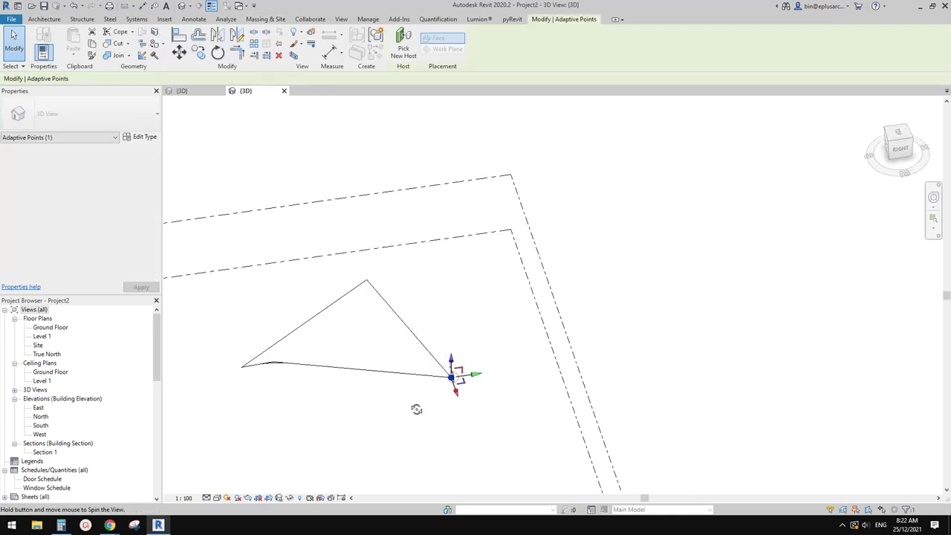
pyautogui.keyDown('shift'); pyautogui.moveTo(471, 376); pyautogui.dragTo(513, 392, button='middle'); pyautogui.keyUp('shift')
pyautogui.click(453, 377)
# Step: Create a similar Family4 component beside the first by placing its four adaptive points freehand on the Ground Floor level
pyautogui.click(395, 368)
pyautogui.moveTo(446, 389); pyautogui.dragTo(405, 333, button='middle')
pyautogui.press('c')
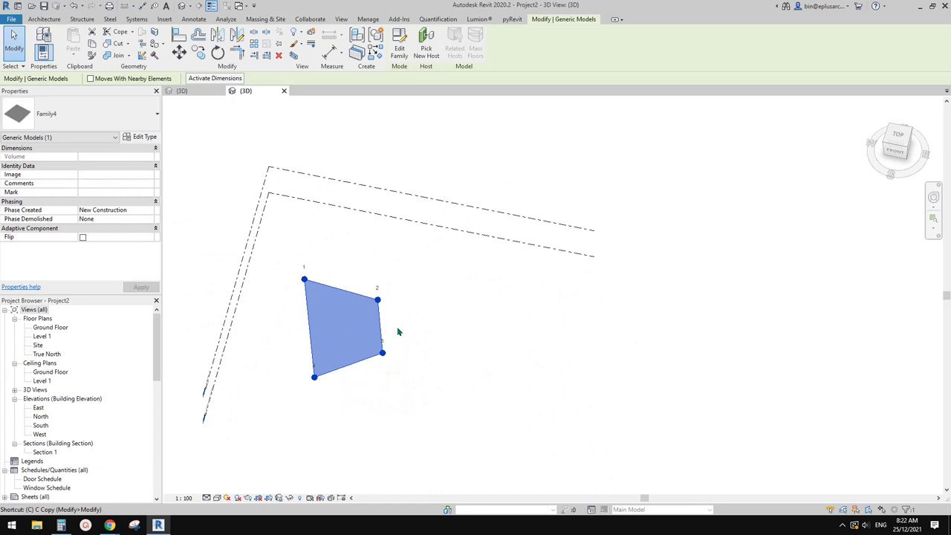
pyautogui.press('s')
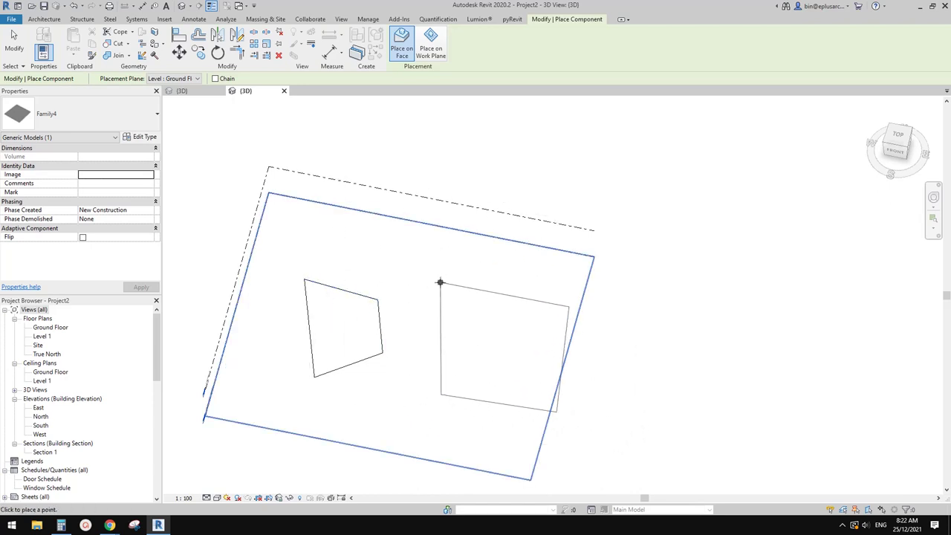
pyautogui.keyDown('shift'); pyautogui.moveTo(441, 282); pyautogui.dragTo(463, 314, button='middle'); pyautogui.keyUp('shift')
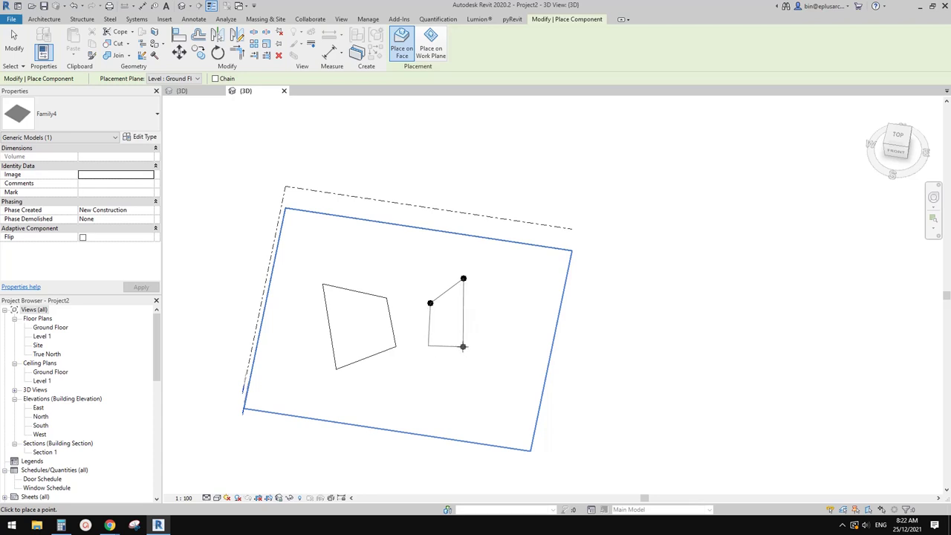
pyautogui.scroll(1, 462, 347)
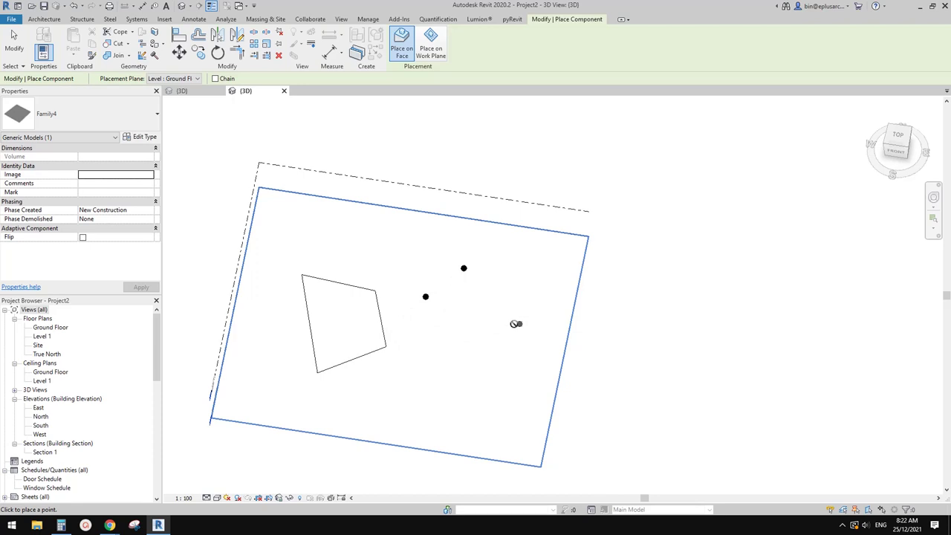
pyautogui.scroll(3, 404, 333)
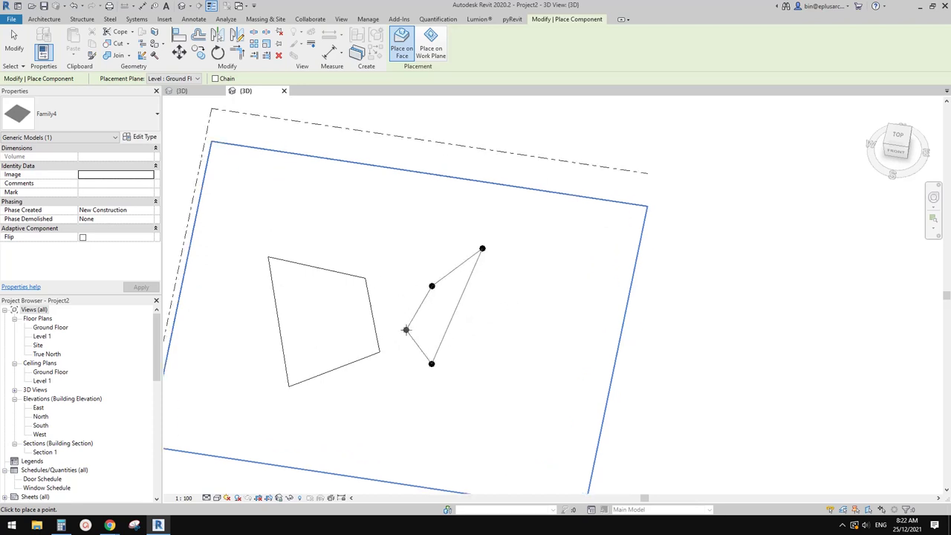
pyautogui.click(401, 340)
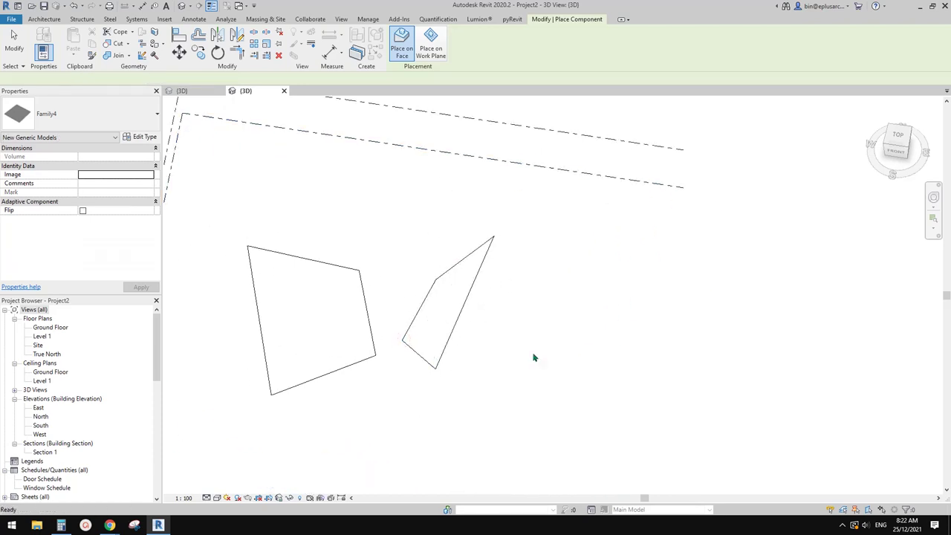
pyautogui.press('Escape')
pyautogui.keyDown('shift'); pyautogui.moveTo(477, 333); pyautogui.dragTo(460, 275, button='middle'); pyautogui.keyUp('shift')
# Step: Check the adaptive point numbering in the Family4 3D view and return to the project's 3D view
pyautogui.click(202, 93)
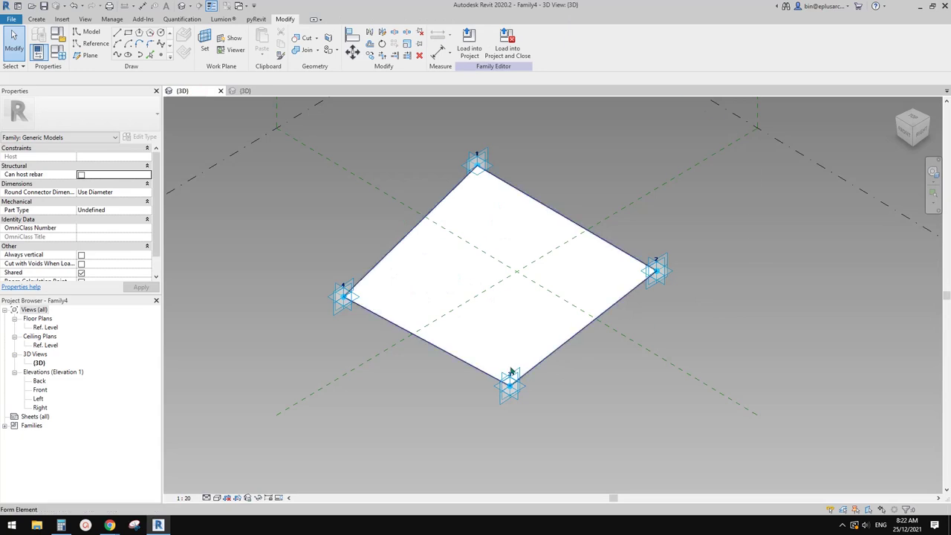
pyautogui.click(248, 91)
pyautogui.click(468, 288)
pyautogui.keyDown('shift'); pyautogui.moveTo(480, 292); pyautogui.dragTo(464, 317, button='middle'); pyautogui.keyUp('shift')
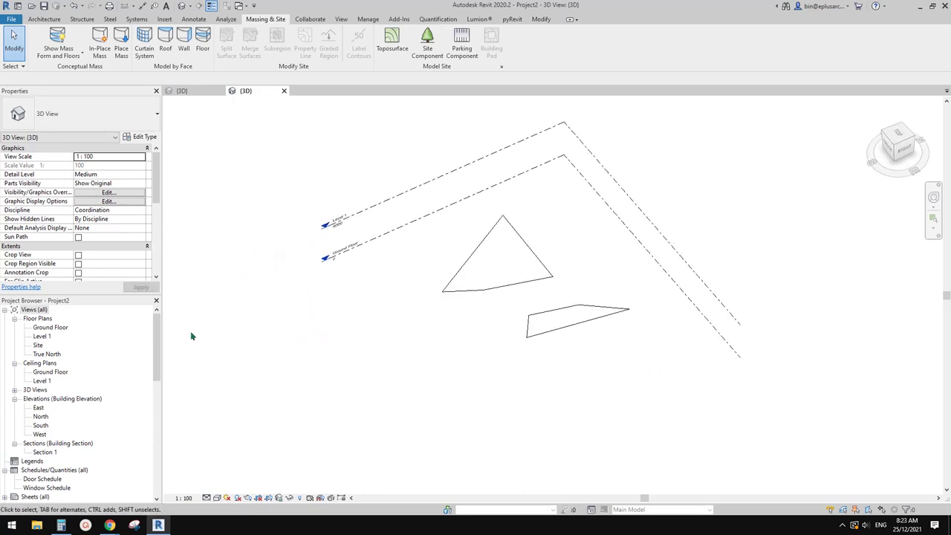
# Step: Place four vertical UC305x305x97 structural columns in a quadrilateral, with their base on Ground Floor and an unconnected height of 2500
pyautogui.click(83, 20)
pyautogui.scroll(-1, 452, 275)
pyautogui.moveTo(429, 284); pyautogui.dragTo(472, 290, button='middle')
pyautogui.click(84, 48)
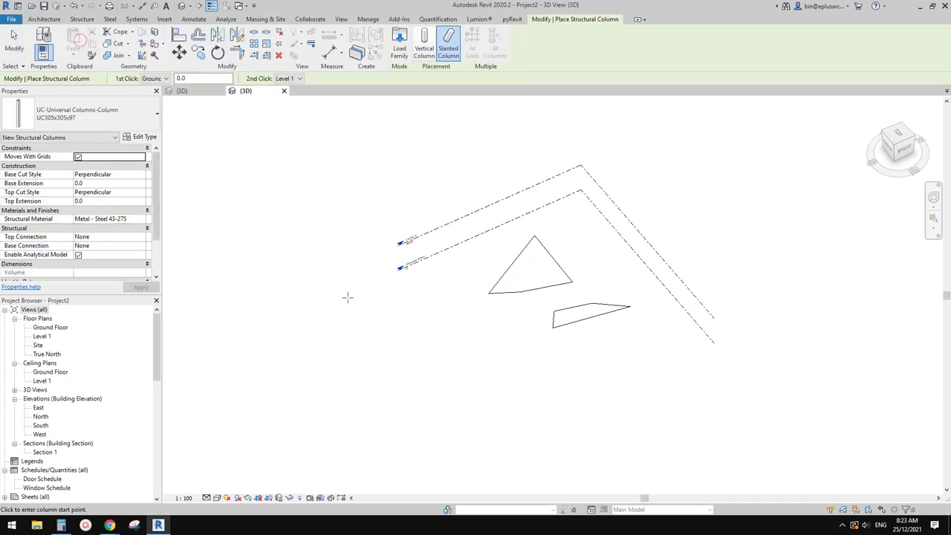
pyautogui.click(285, 79)
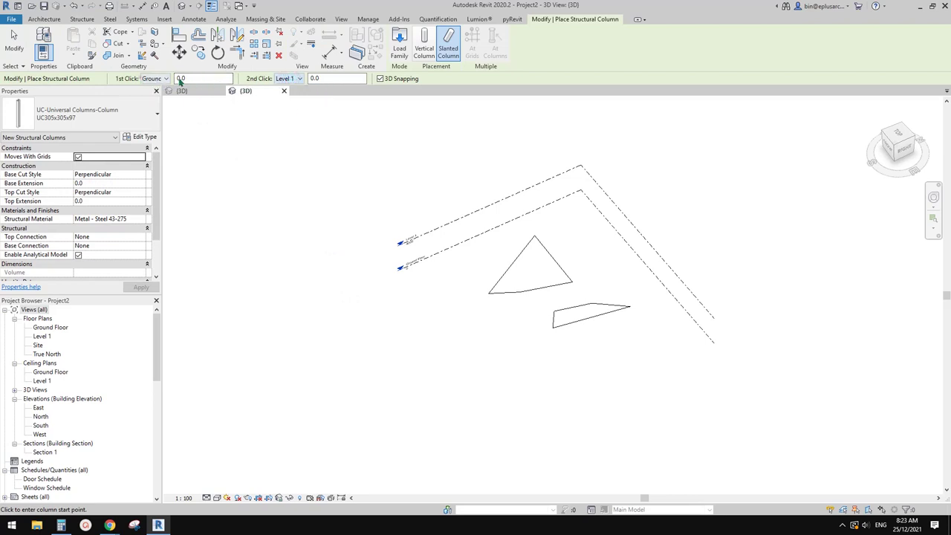
pyautogui.click(424, 46)
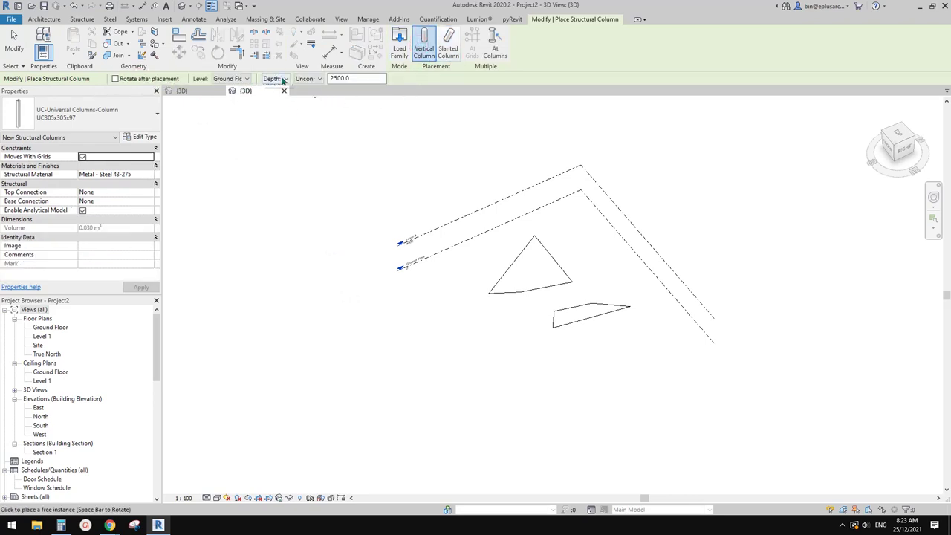
pyautogui.click(350, 348)
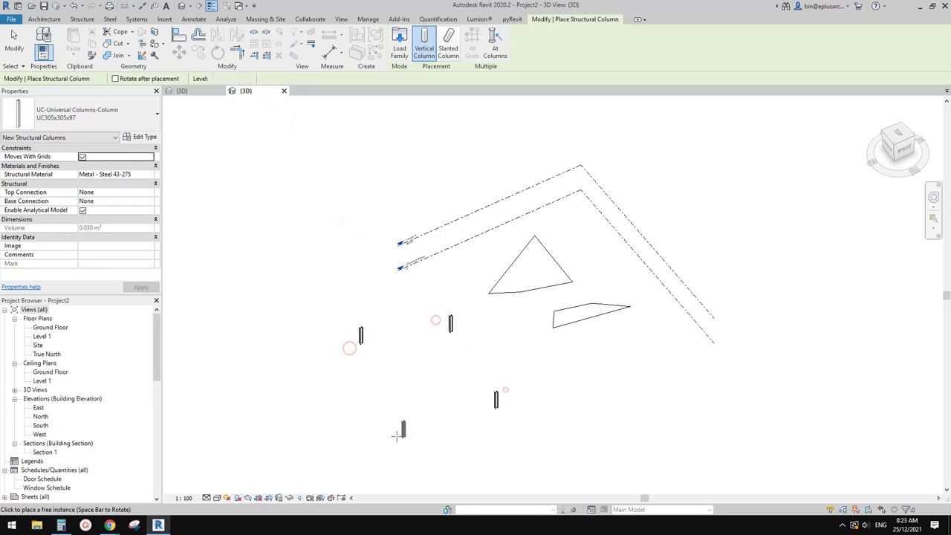
pyautogui.press('Escape')
# Step: Set the top offset of two diagonally opposite columns to 5000
pyautogui.click(450, 323)
pyautogui.keyDown('ctrl'); pyautogui.click(401, 403); pyautogui.keyUp('ctrl')
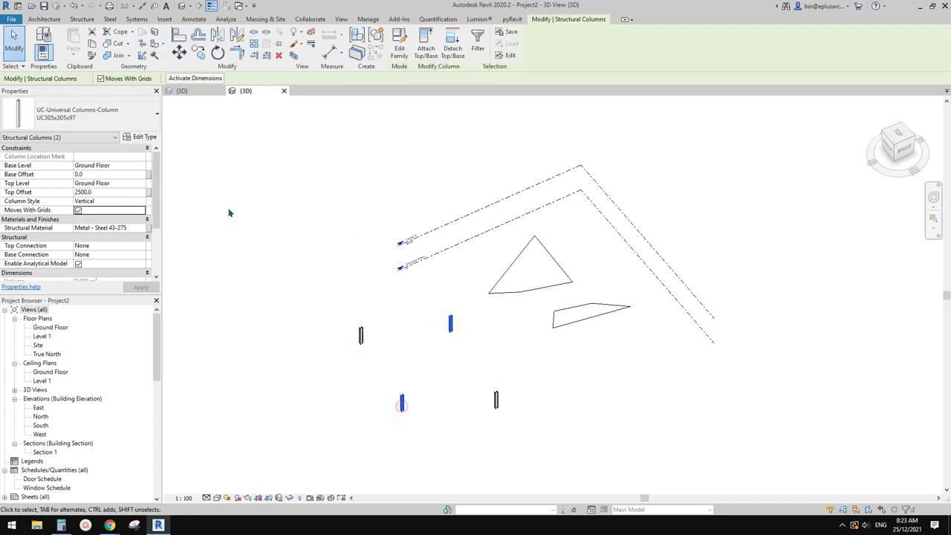
pyautogui.write('00')
pyautogui.press('Return')
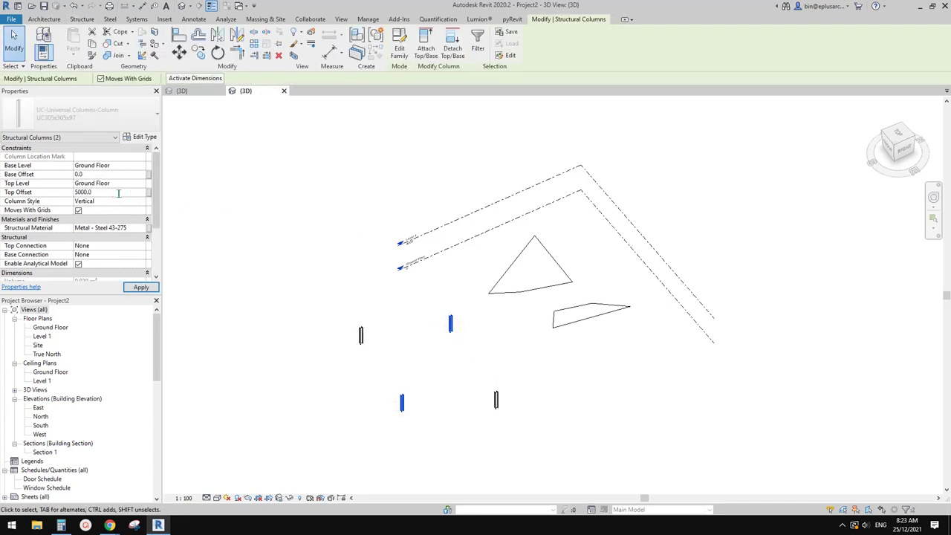
pyautogui.press('Escape')
# Step: Create another Family4 component with its four adaptive points on the column tops, and window-select the model to inspect it
pyautogui.click(528, 279)
pyautogui.press('c')
pyautogui.press('s')
pyautogui.click(448, 300)
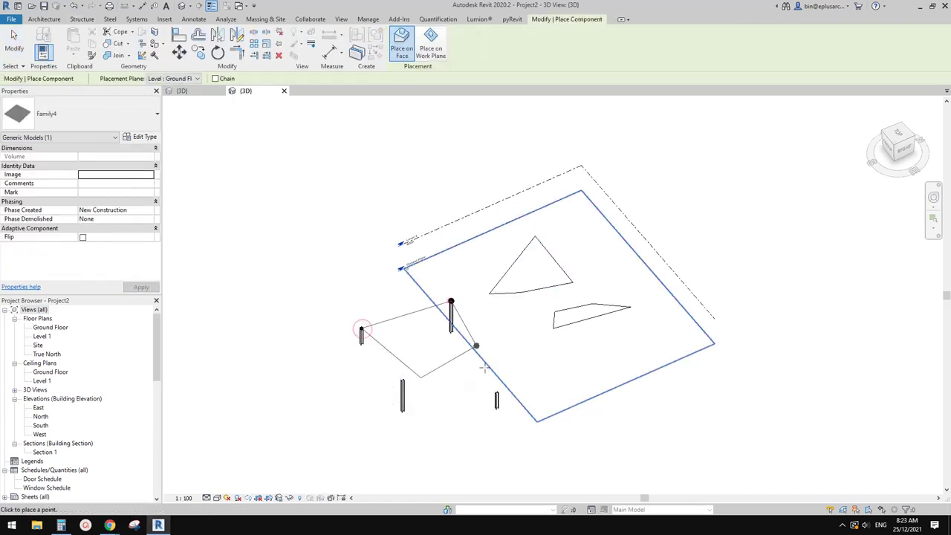
pyautogui.click(404, 380)
pyautogui.press('Escape')
pyautogui.press('Escape')
pyautogui.keyDown('shift'); pyautogui.moveTo(440, 357); pyautogui.dragTo(459, 321, button='middle'); pyautogui.keyUp('shift')
pyautogui.moveTo(310, 205); pyautogui.dragTo(655, 423)
# Step: Switch to the Family4 3D view and select the surface form
pyautogui.click(205, 90)
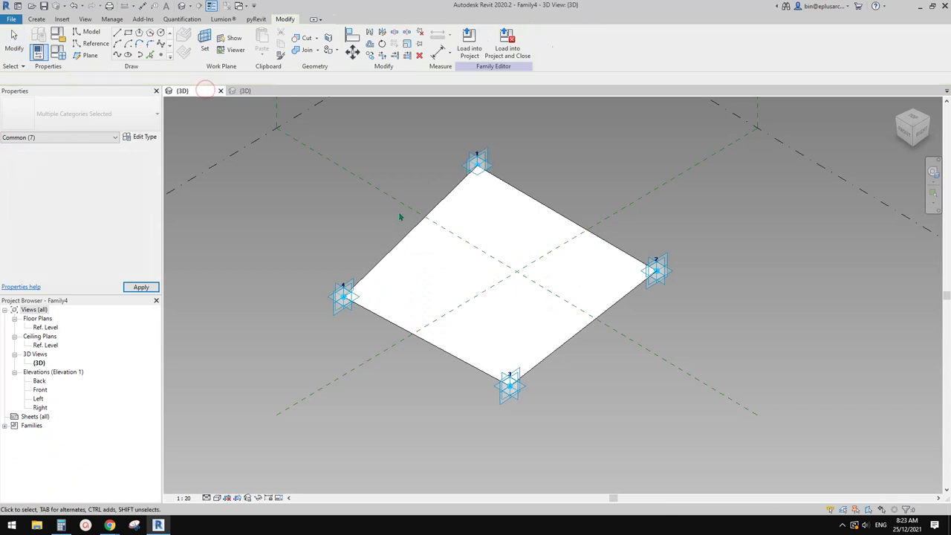
pyautogui.click(521, 248)
pyautogui.moveTo(569, 256); pyautogui.dragTo(473, 271, button='middle')
pyautogui.scroll(-1, 482, 238)
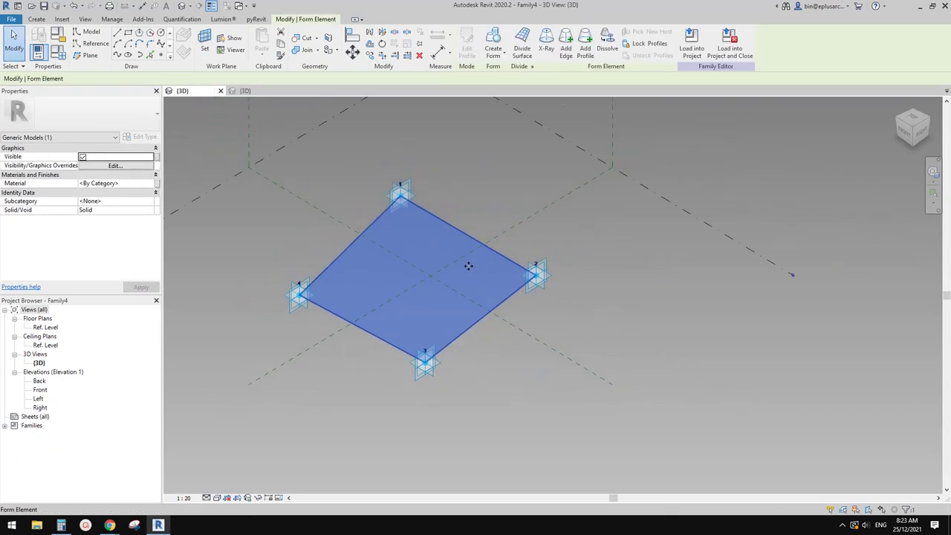
# Step: Delete the surface form between the adaptive points and undo the deletion
pyautogui.press('Escape')
pyautogui.click(429, 258)
pyautogui.press('Delete')
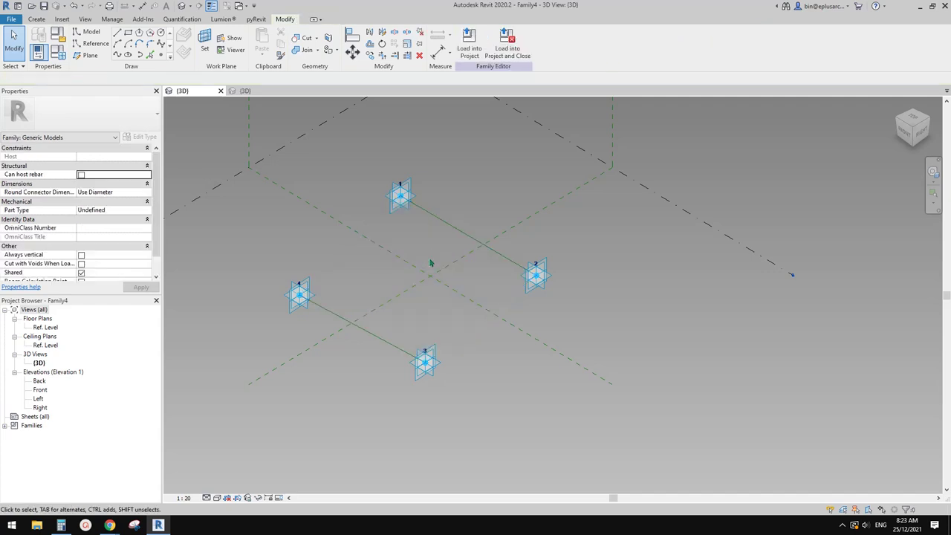
pyautogui.hotkey('ctrl', 'z')
# Step: Try to create a form from the existing surface between the four adaptive points
pyautogui.click(440, 277)
pyautogui.keyDown('shift'); pyautogui.moveTo(441, 277); pyautogui.dragTo(494, 297, button='middle'); pyautogui.keyUp('shift')
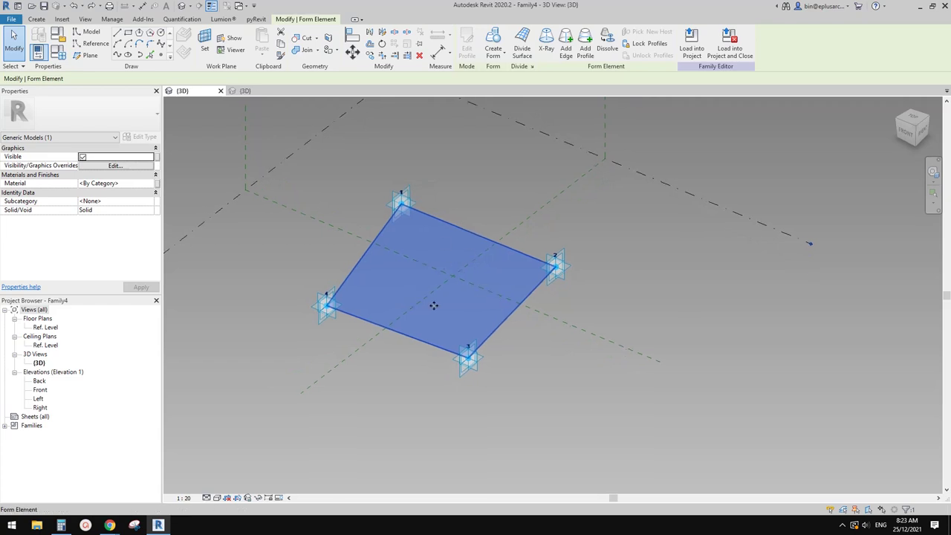
pyautogui.moveTo(424, 278)
pyautogui.keyDown('shift'); pyautogui.mouseDown(button='middle')
pyautogui.moveTo(428, 249)
pyautogui.moveTo(423, 284)
pyautogui.mouseUp(button='middle'); pyautogui.keyUp('shift')
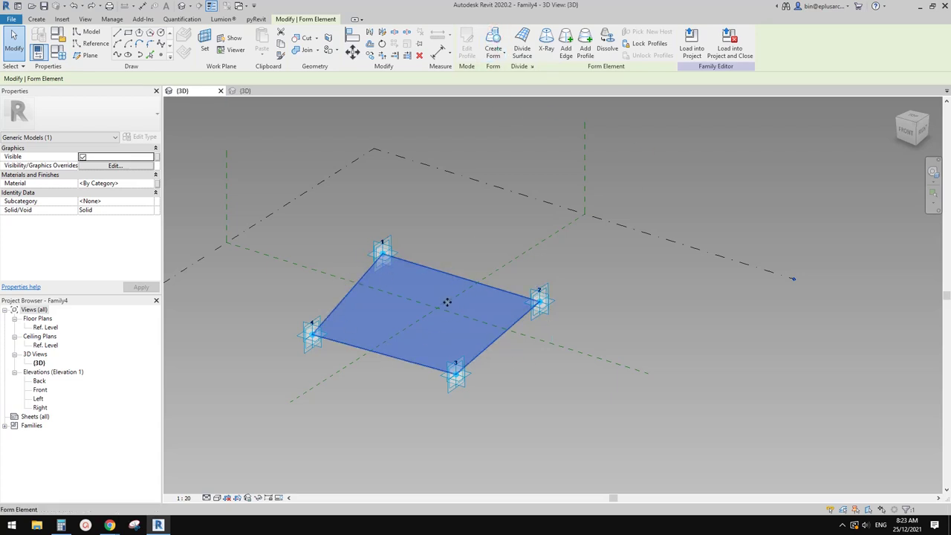
pyautogui.click(493, 44)
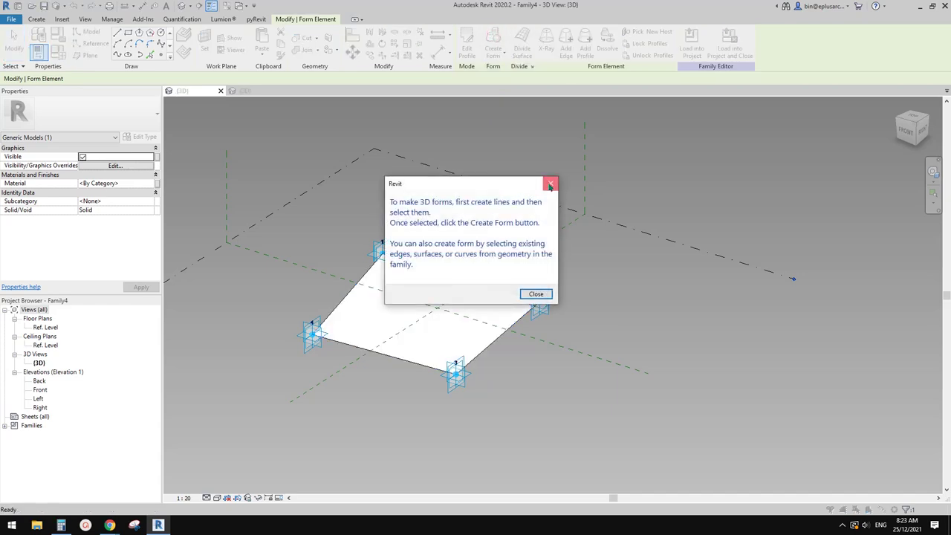
pyautogui.click(550, 185)
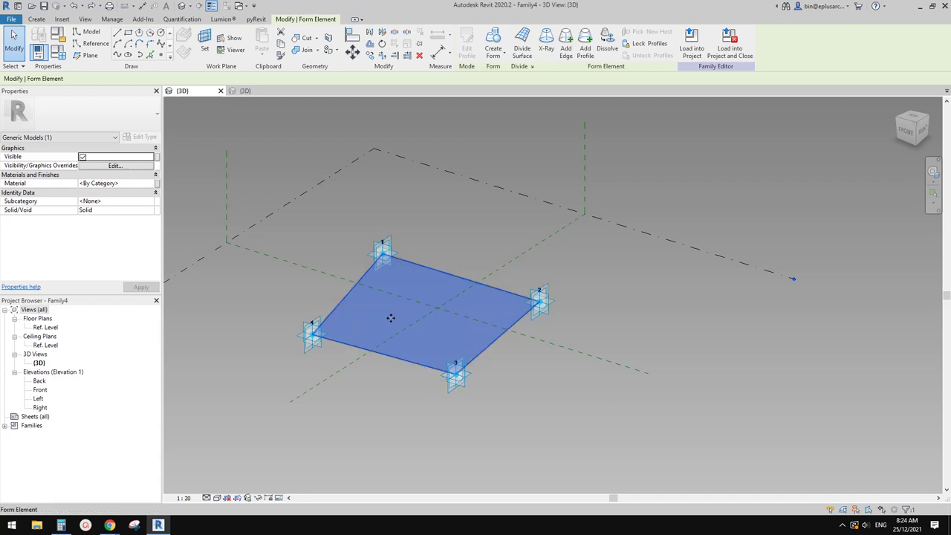
pyautogui.keyDown('shift'); pyautogui.moveTo(409, 314); pyautogui.dragTo(400, 372, button='middle'); pyautogui.keyUp('shift')
pyautogui.press('Escape')
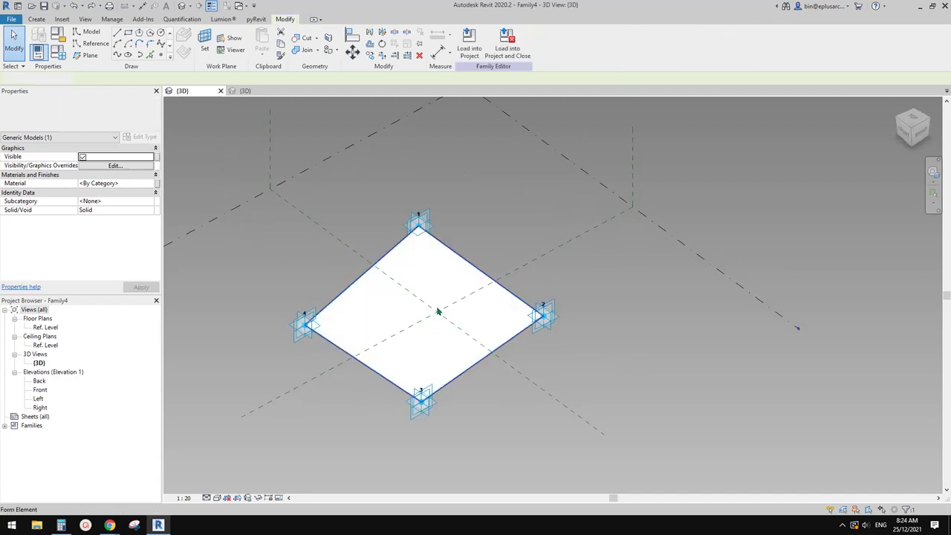
# Step: Dissolve the surface form back into its adaptive points and reference lines
pyautogui.click(426, 295)
pyautogui.keyDown('shift'); pyautogui.moveTo(433, 299); pyautogui.dragTo(424, 305, button='middle'); pyautogui.keyUp('shift')
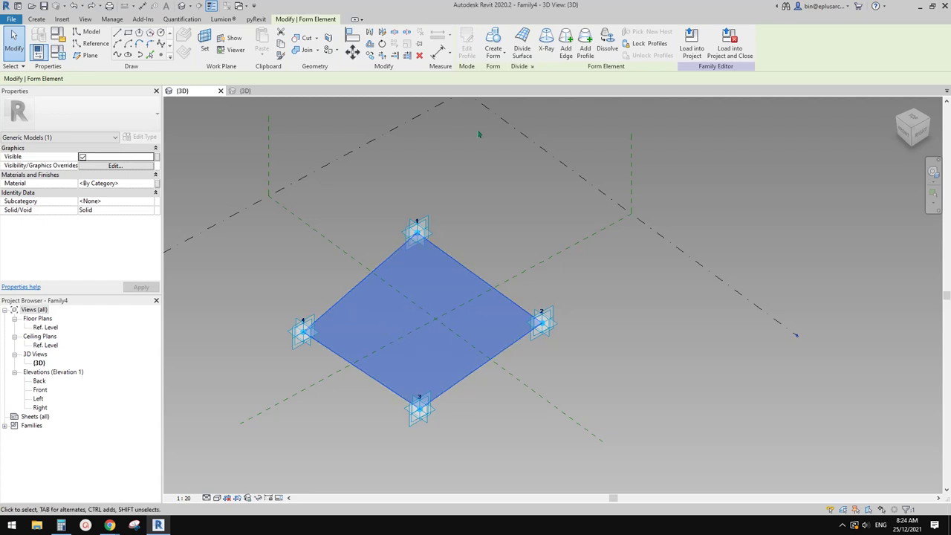
pyautogui.click(607, 46)
pyautogui.keyDown('shift'); pyautogui.moveTo(493, 307); pyautogui.dragTo(547, 260, button='middle'); pyautogui.keyUp('shift')
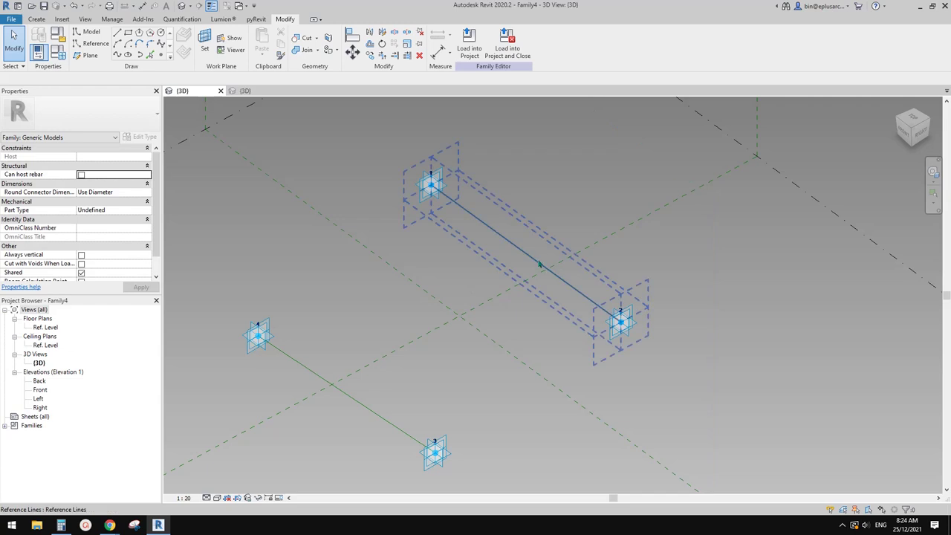
# Step: Connect adaptive points 1 and 4, as well as points 2 and 3, with splines through points
pyautogui.scroll(-1, 368, 374)
pyautogui.moveTo(256, 304); pyautogui.dragTo(322, 364)
pyautogui.keyDown('ctrl'); pyautogui.moveTo(380, 204); pyautogui.dragTo(450, 257); pyautogui.keyUp('ctrl')
pyautogui.click(116, 55)
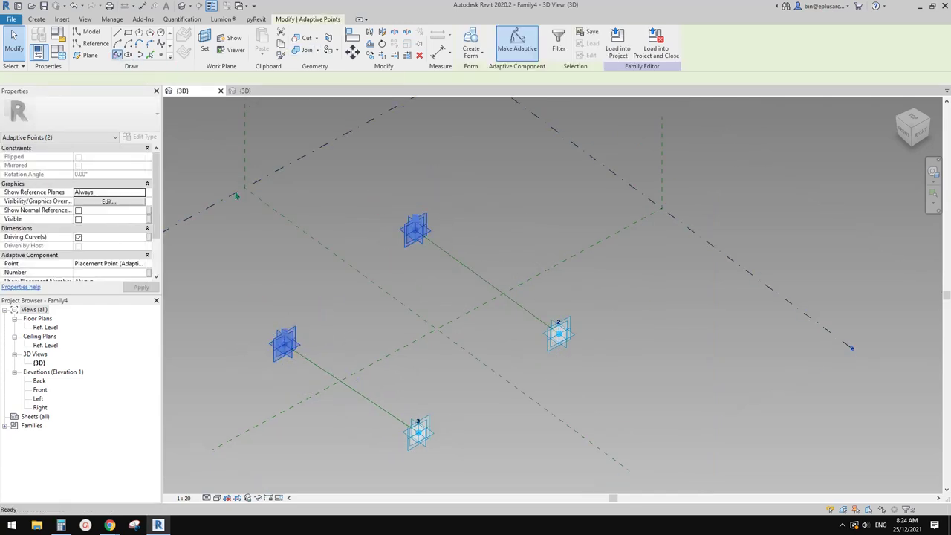
pyautogui.click(592, 369)
pyautogui.click(561, 355)
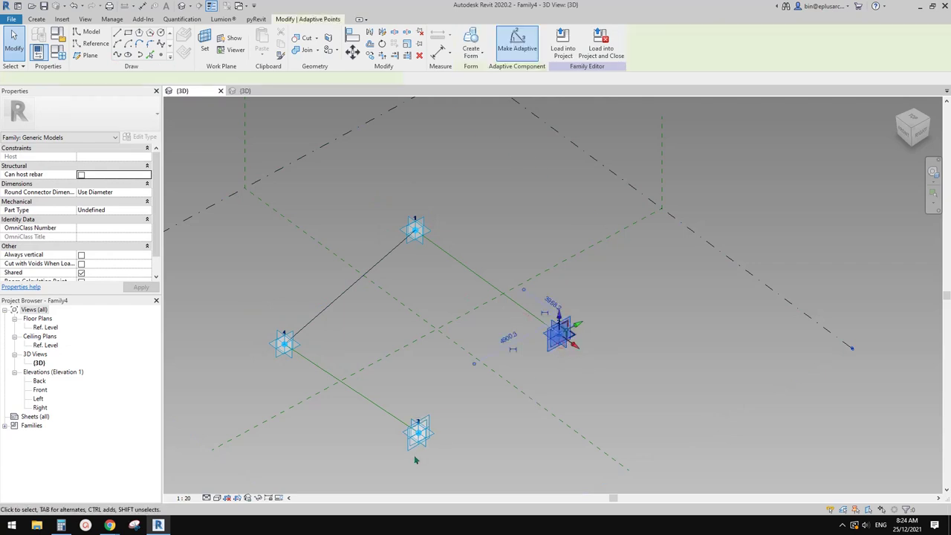
pyautogui.click(117, 56)
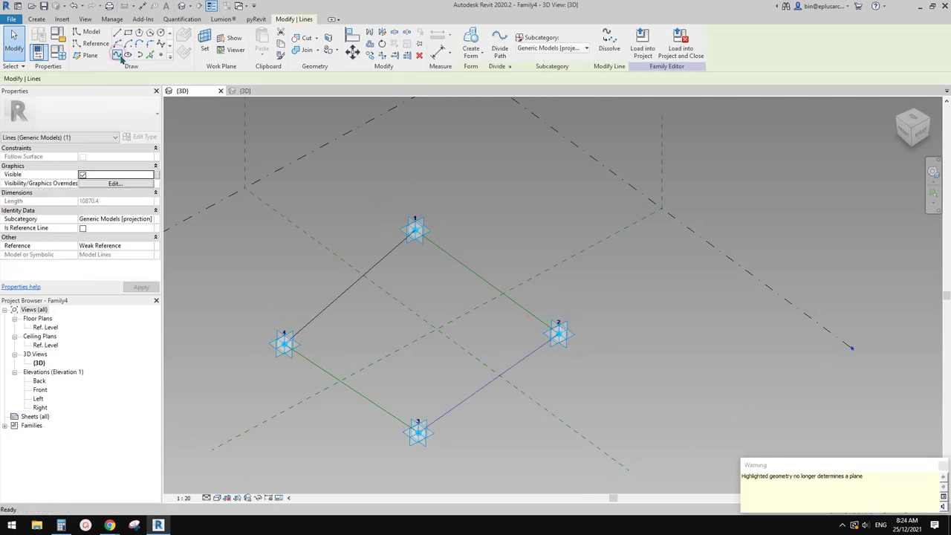
# Step: Examine the lines connecting the four adaptive points and how they highlight as a chain
pyautogui.click(409, 264)
pyautogui.press('Tab')
pyautogui.click(367, 276)
pyautogui.click(497, 409)
pyautogui.moveTo(515, 442); pyautogui.dragTo(518, 439)
pyautogui.scroll(3, 493, 399)
pyautogui.moveTo(493, 412); pyautogui.dragTo(545, 387, button='middle')
pyautogui.press('Tab')
pyautogui.scroll(-1, 423, 387)
pyautogui.moveTo(402, 395); pyautogui.dragTo(446, 397, button='middle')
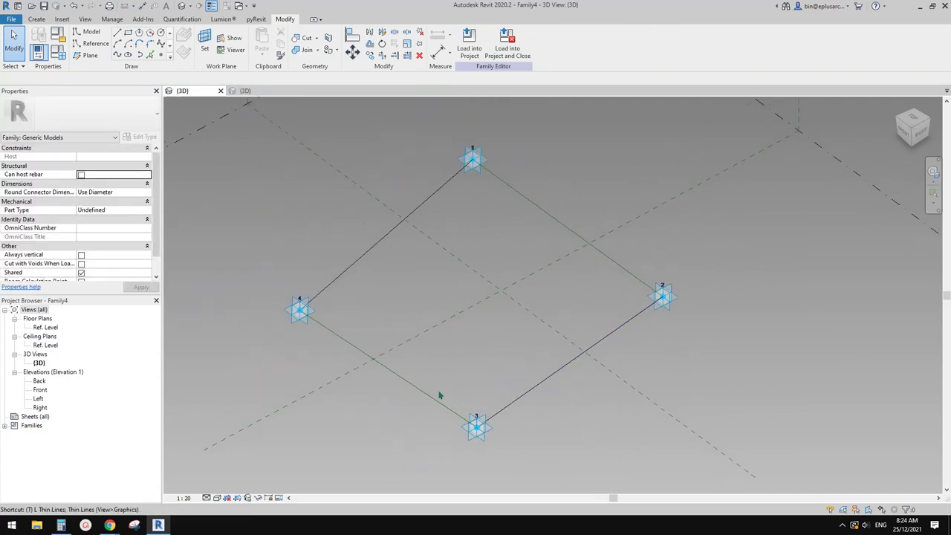
pyautogui.press('Tab')
pyautogui.moveTo(548, 382); pyautogui.dragTo(543, 382, button='middle')
pyautogui.moveTo(489, 330); pyautogui.dragTo(477, 335, button='middle')
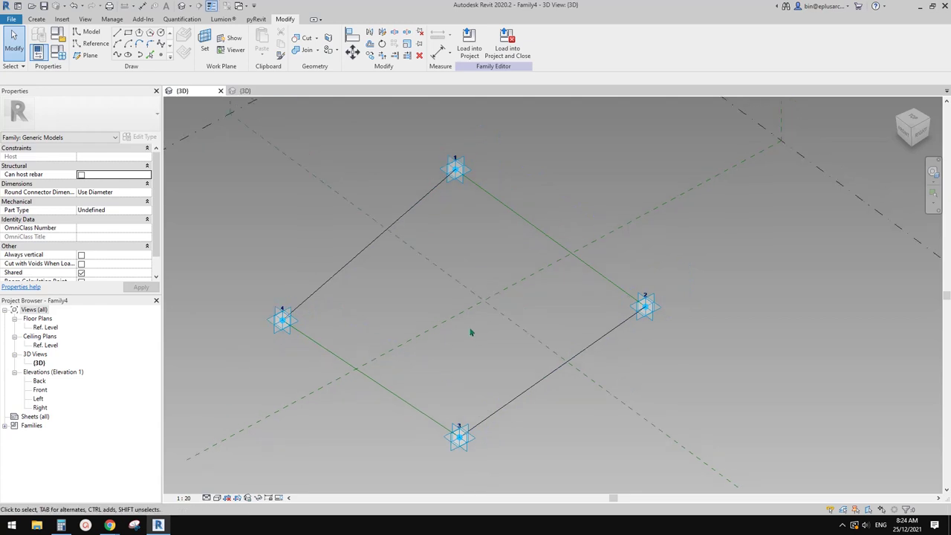
# Step: Try the view scales 1:100, 1:200 and 1:50 for the family's 3D view
pyautogui.click(185, 498)
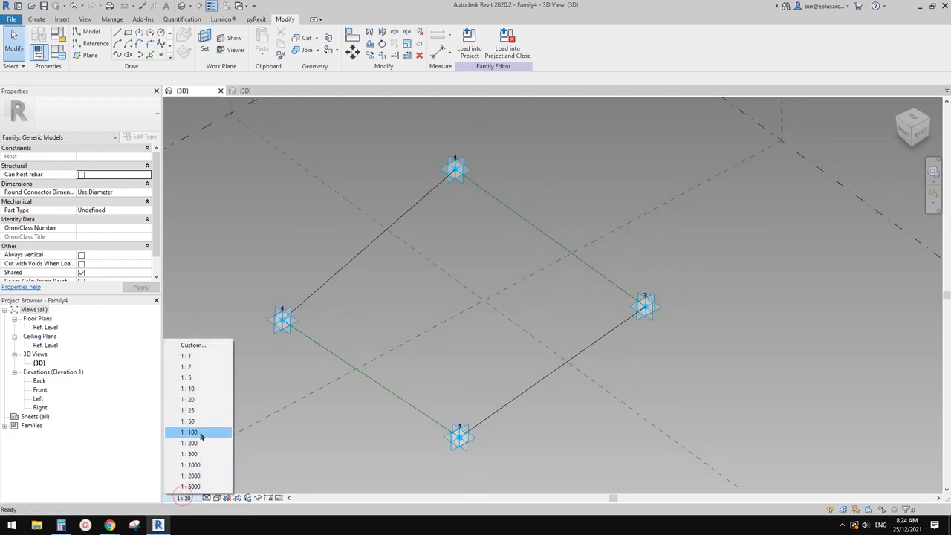
pyautogui.click(199, 431)
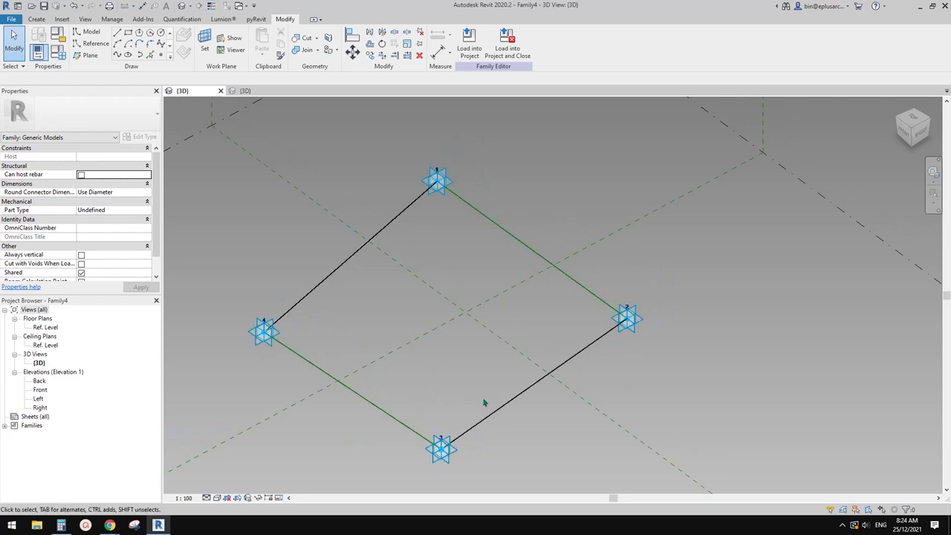
pyautogui.scroll(2, 486, 402)
pyautogui.click(189, 499)
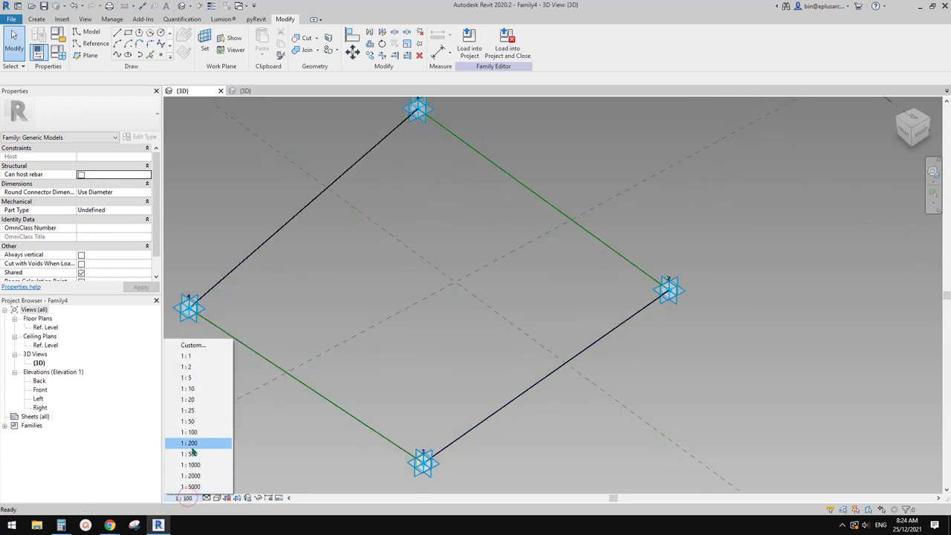
pyautogui.click(209, 443)
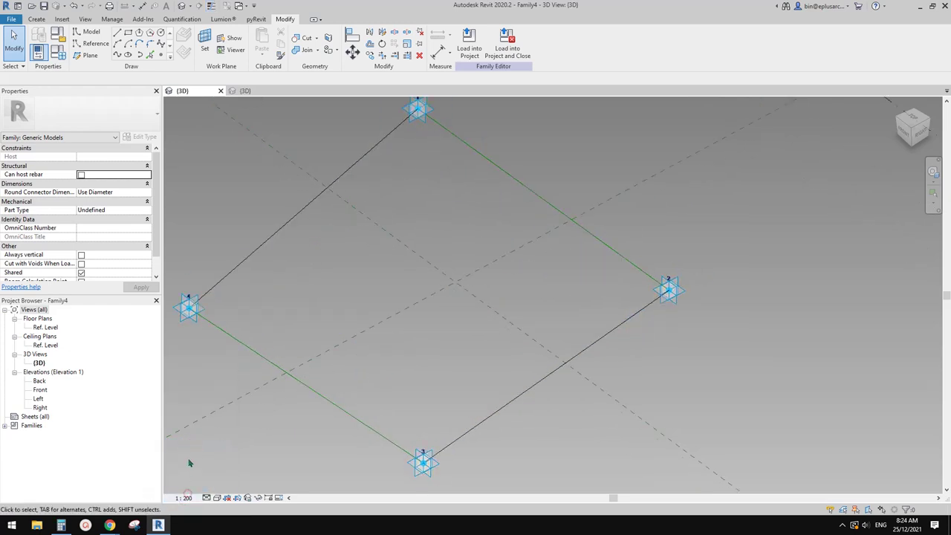
pyautogui.click(185, 499)
pyautogui.click(192, 420)
pyautogui.click(185, 500)
pyautogui.click(196, 433)
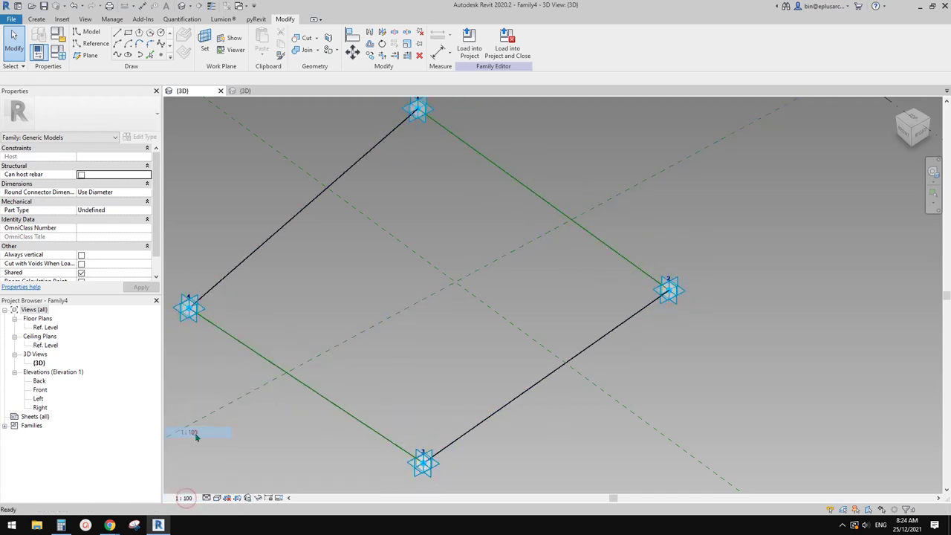
# Step: Set the scale of the family's 3D view to 1:500
pyautogui.click(183, 498)
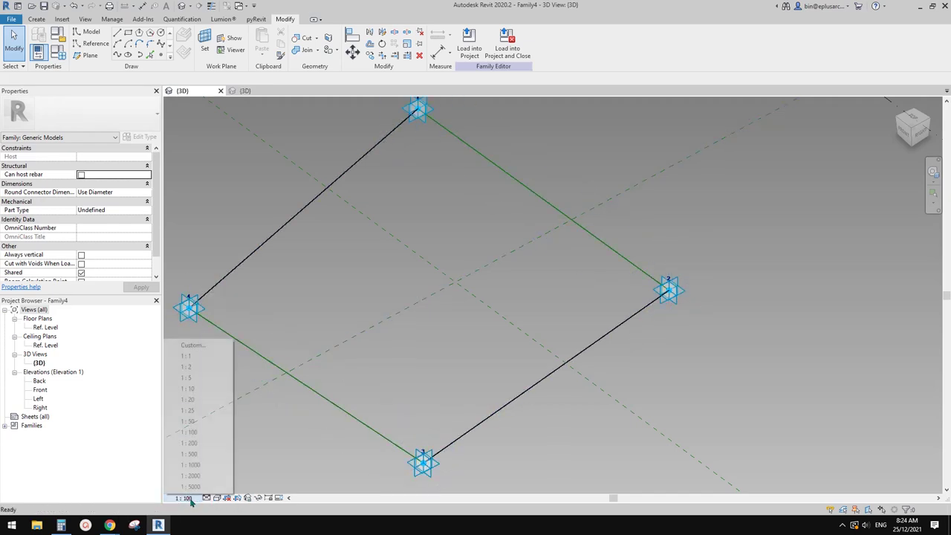
pyautogui.click(191, 455)
pyautogui.moveTo(369, 410); pyautogui.dragTo(449, 416, button='middle')
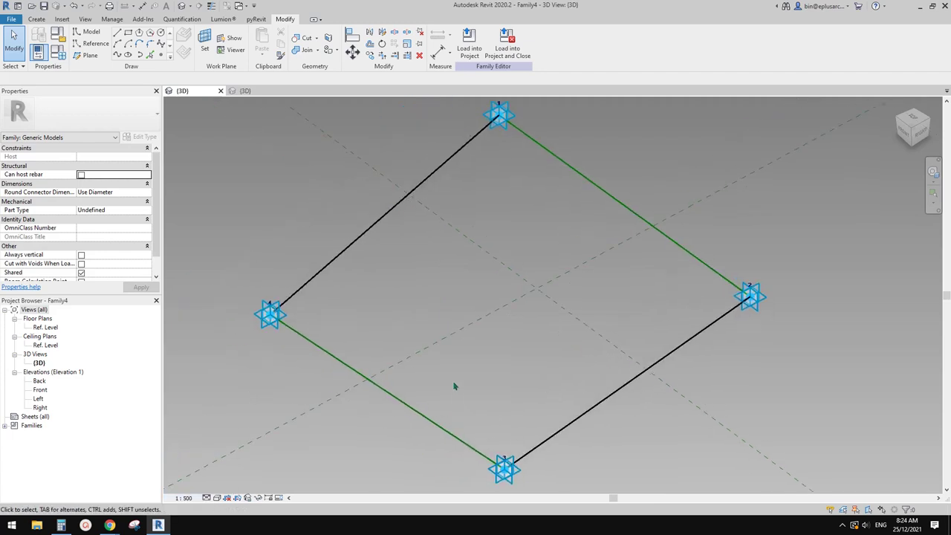
# Step: Select the whole chain of four lines between the adaptive points to check them, and clear the selection
pyautogui.moveTo(670, 409); pyautogui.dragTo(655, 402, button='middle')
pyautogui.press('Tab')
pyautogui.click(586, 401)
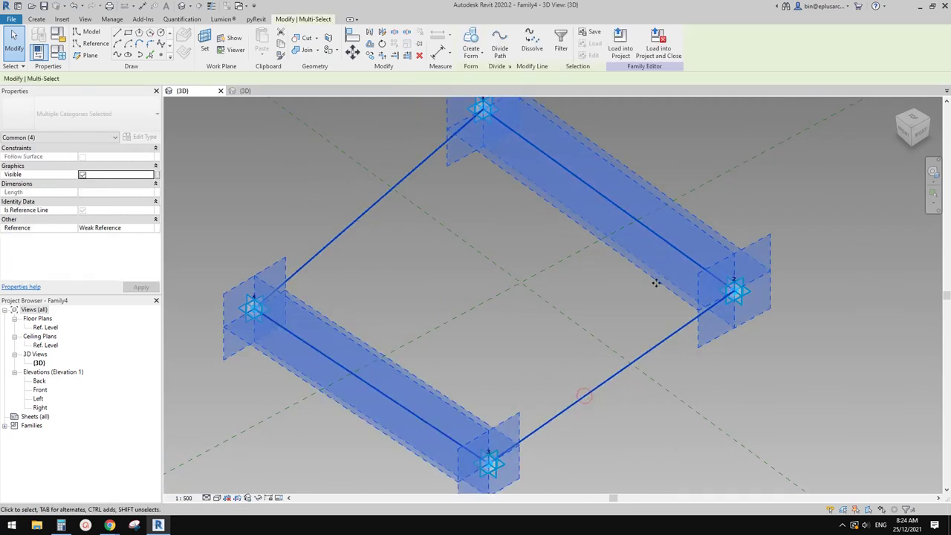
pyautogui.click(654, 277)
# Step: Convert the two model lines between points 2 and 3 and points 1 and 4 into reference lines
pyautogui.press('Tab')
pyautogui.moveTo(682, 330); pyautogui.dragTo(674, 331, button='middle')
pyautogui.press('Tab')
pyautogui.click(672, 329)
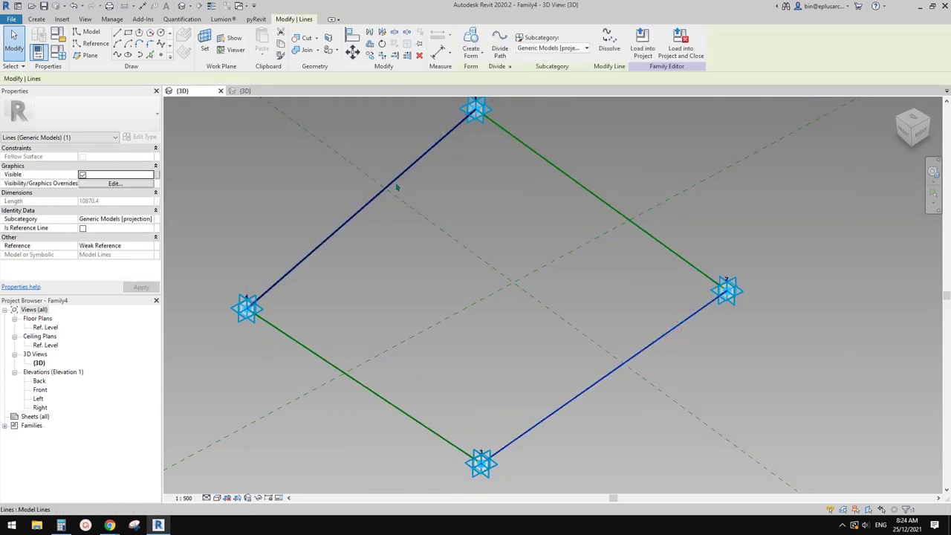
pyautogui.keyDown('ctrl'); pyautogui.click(395, 184); pyautogui.keyUp('ctrl')
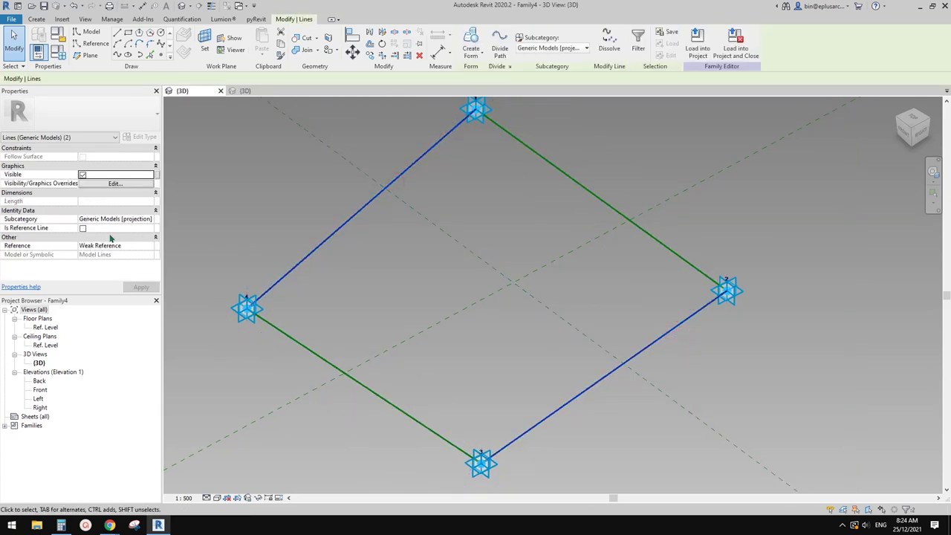
pyautogui.click(82, 229)
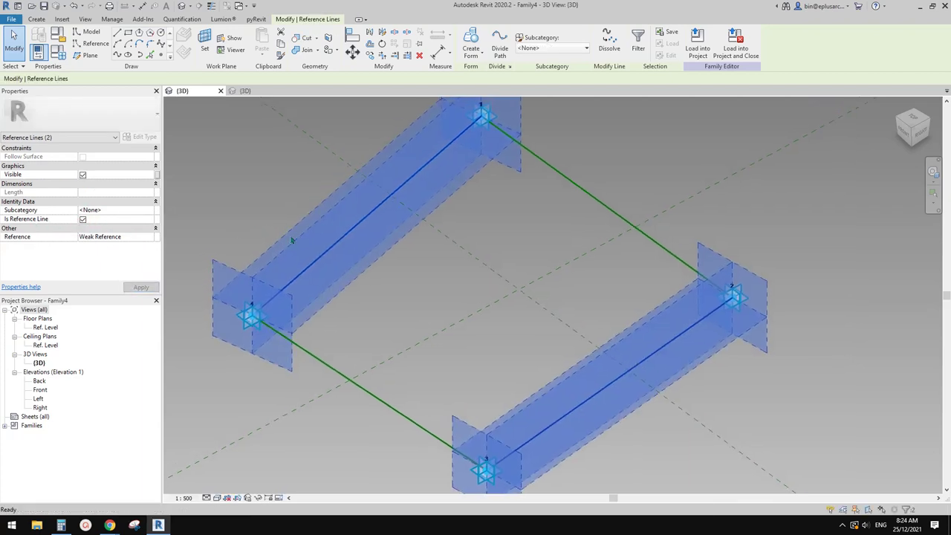
pyautogui.click(303, 238)
pyautogui.keyDown('shift'); pyautogui.moveTo(302, 238); pyautogui.dragTo(346, 285, button='middle'); pyautogui.keyUp('shift')
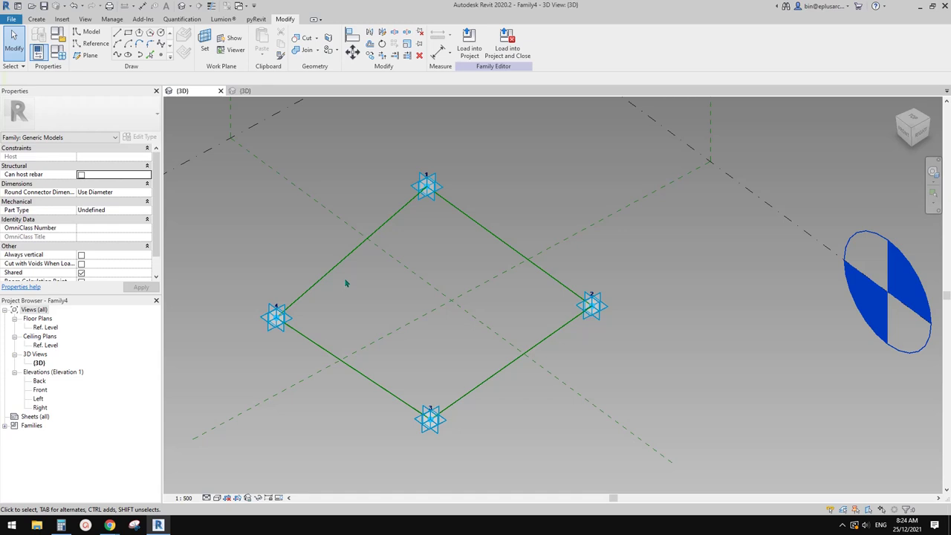
# Step: Review the reference line setting of the line between points 1 and 4, and clear the selection
pyautogui.click(344, 269)
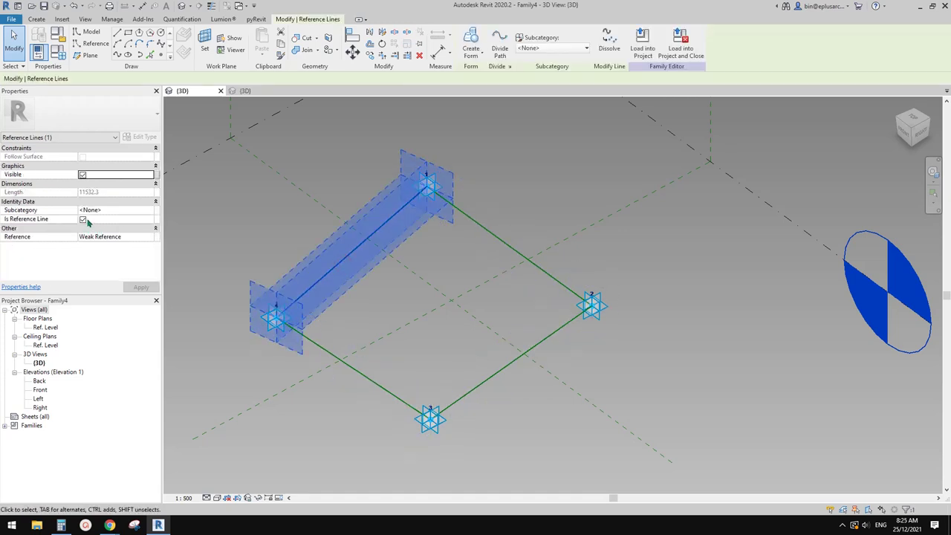
pyautogui.moveTo(248, 235); pyautogui.dragTo(252, 237, button='middle')
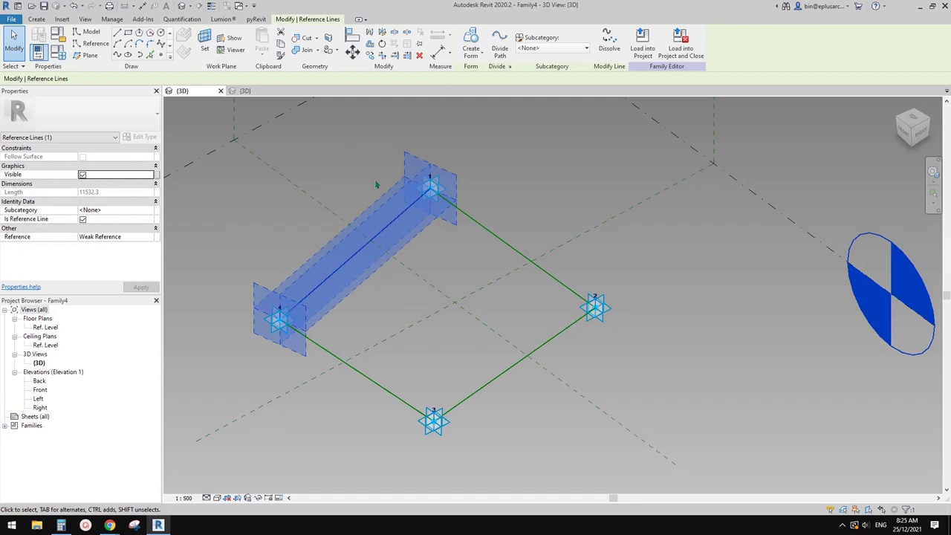
pyautogui.moveTo(392, 208); pyautogui.dragTo(390, 207, button='middle')
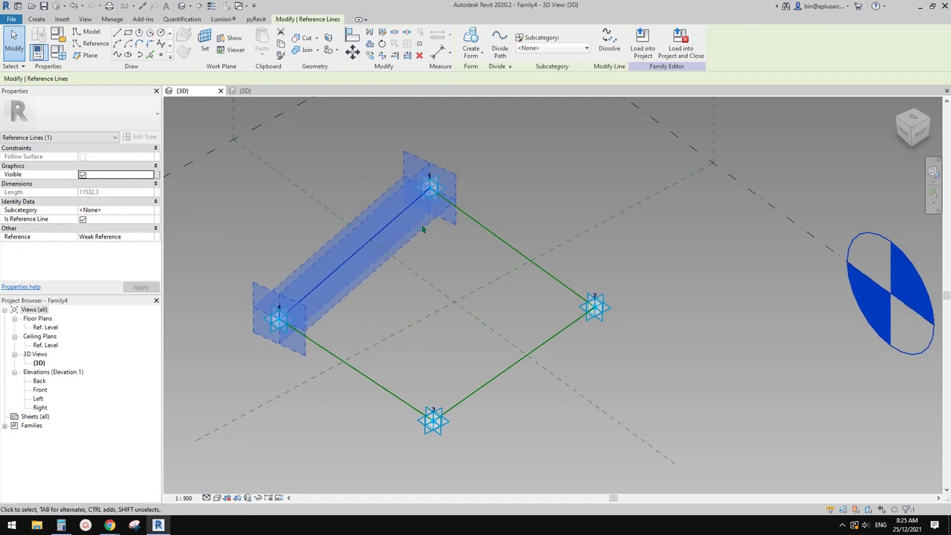
pyautogui.moveTo(431, 284); pyautogui.dragTo(439, 278, button='middle')
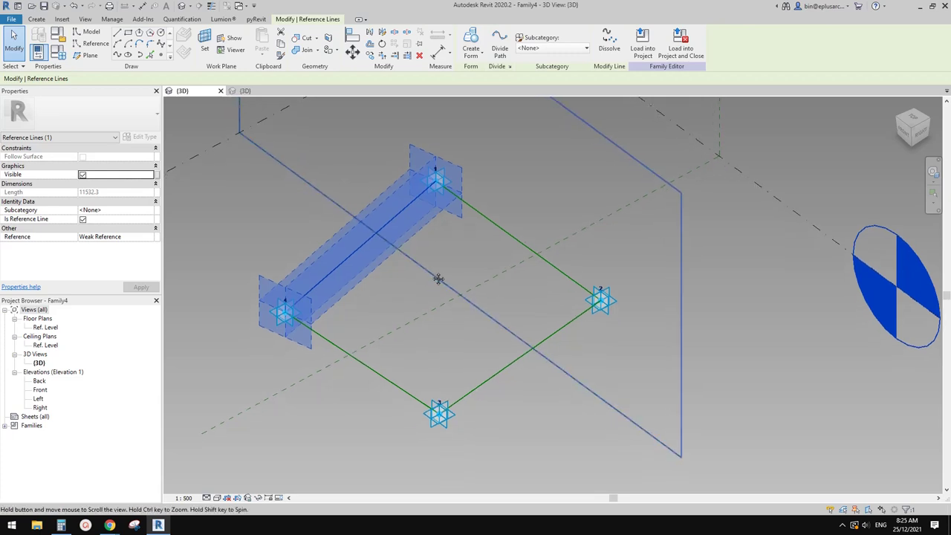
pyautogui.click(447, 304)
# Step: Create a flat surface form from the closed chain of four reference lines, choosing the planar option instead of the solid
pyautogui.scroll(3, 496, 313)
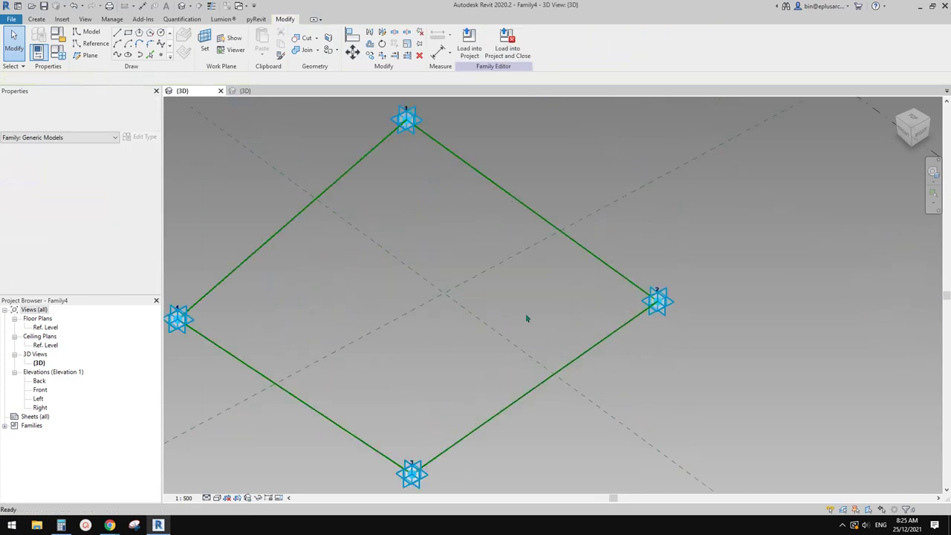
pyautogui.press('Tab')
pyautogui.press('Tab')
pyautogui.press('Tab')
pyautogui.scroll(-1, 612, 327)
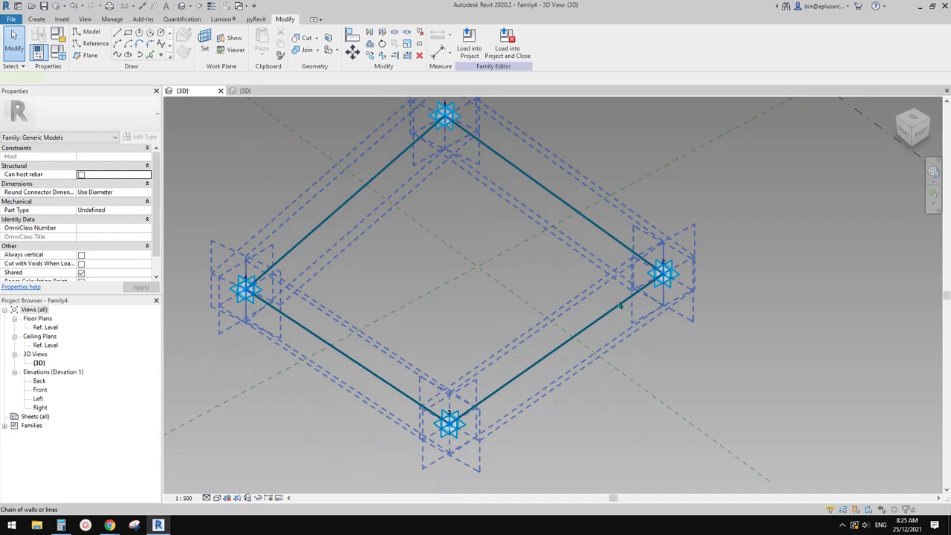
pyautogui.click(620, 305)
pyautogui.scroll(-1, 471, 214)
pyautogui.moveTo(473, 286)
pyautogui.keyDown('shift'); pyautogui.mouseDown(button='middle')
pyautogui.moveTo(586, 168)
pyautogui.moveTo(549, 127)
pyautogui.moveTo(472, 297)
pyautogui.mouseUp(button='middle'); pyautogui.keyUp('shift')
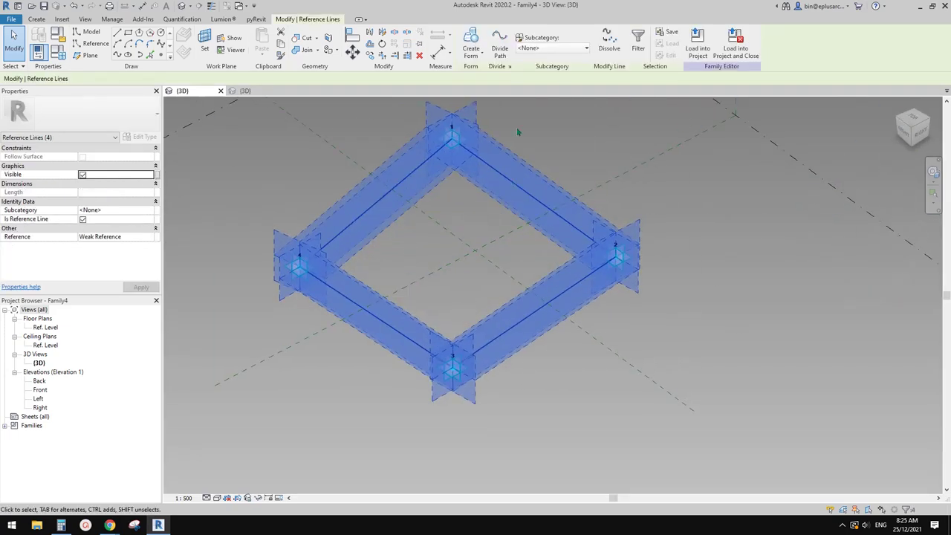
pyautogui.click(473, 48)
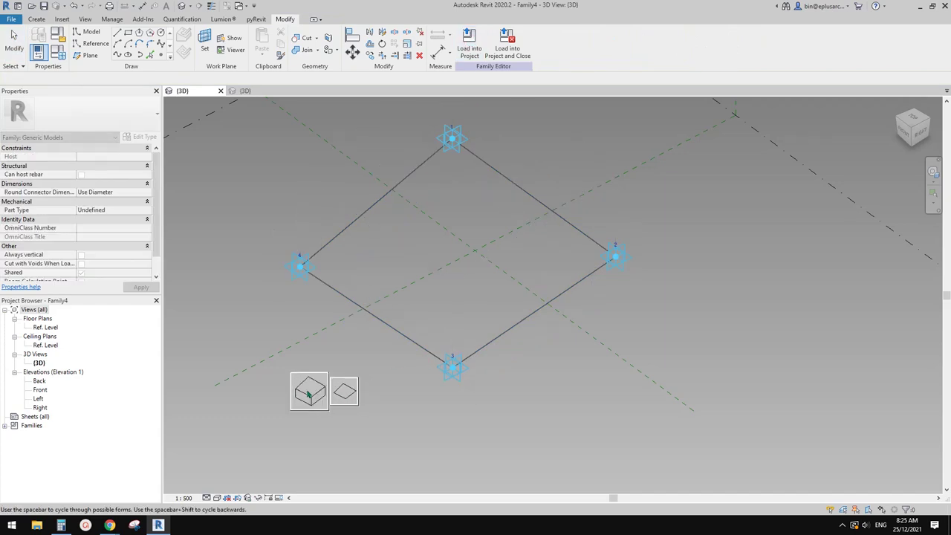
pyautogui.click(341, 396)
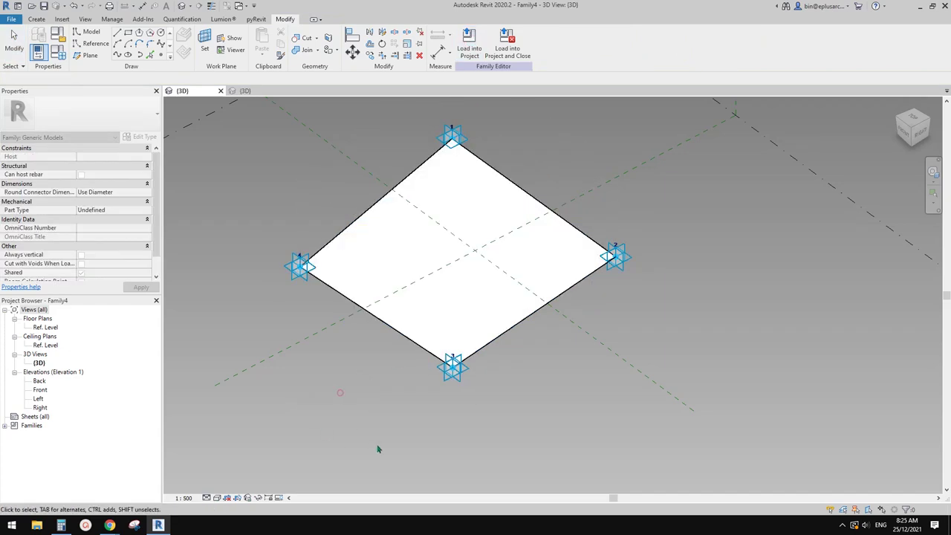
# Step: Inspect the new surface form and its boundary reference lines in 3D
pyautogui.scroll(3, 476, 319)
pyautogui.click(475, 321)
pyautogui.keyDown('shift'); pyautogui.moveTo(471, 314); pyautogui.dragTo(595, 399, button='middle'); pyautogui.keyUp('shift')
pyautogui.click(679, 366)
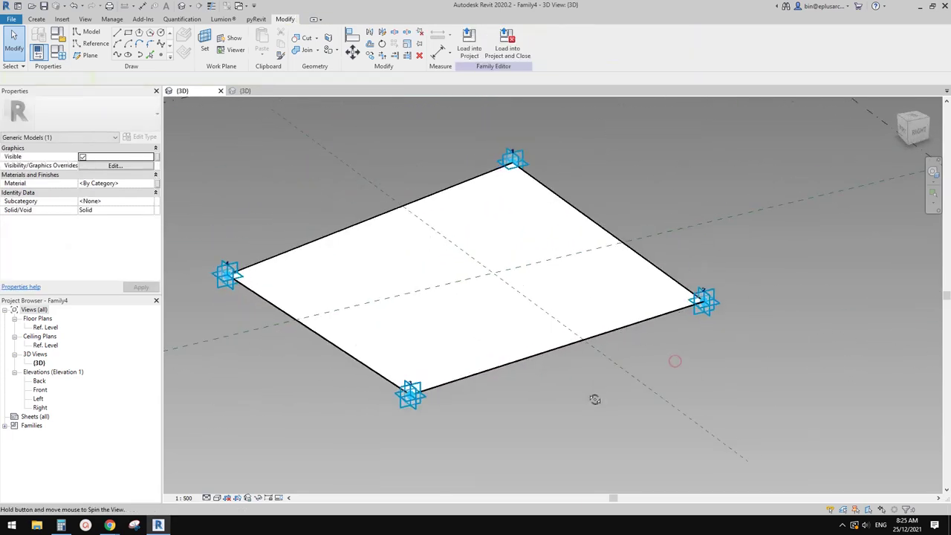
pyautogui.keyDown('shift'); pyautogui.moveTo(574, 274); pyautogui.dragTo(565, 219, button='middle'); pyautogui.keyUp('shift')
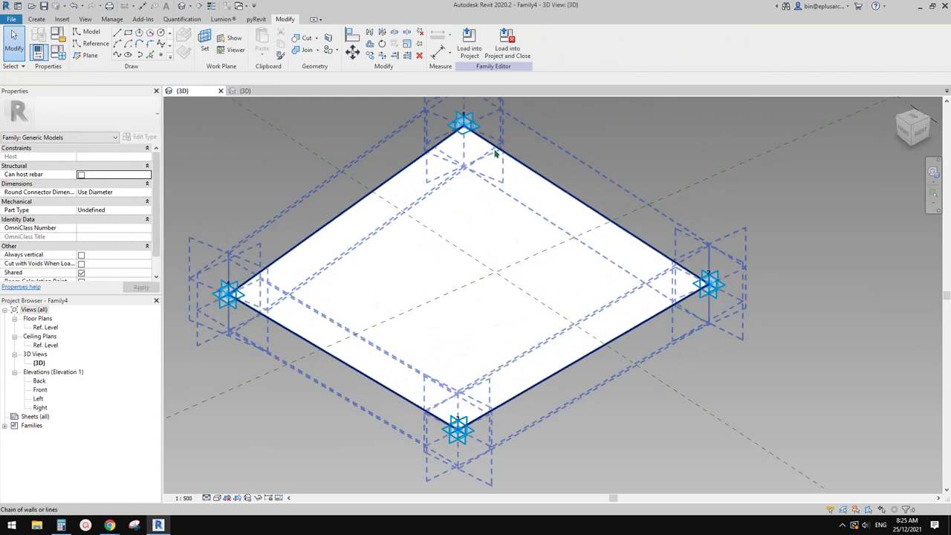
# Step: Create a solid form from the selected flat surface, choosing the block option, and undo it
pyautogui.scroll(-3, 565, 217)
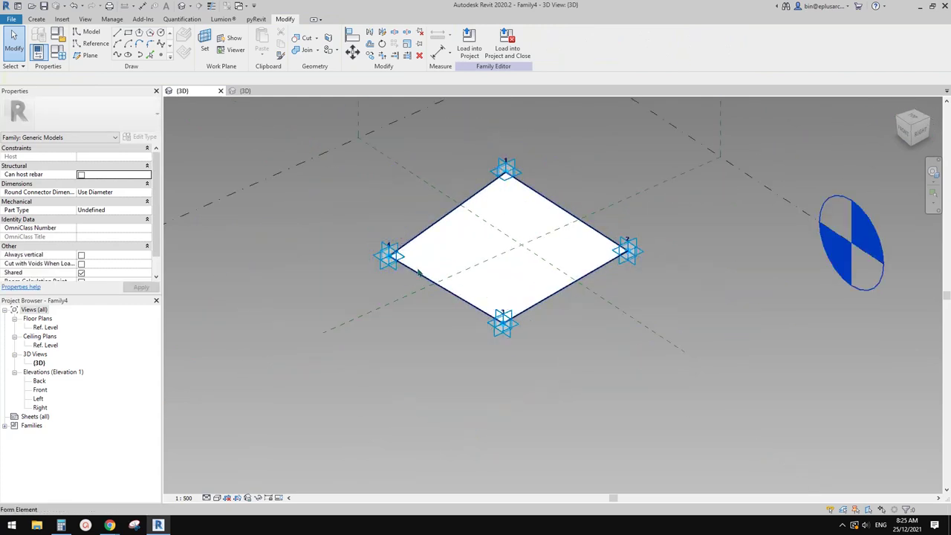
pyautogui.scroll(2, 525, 290)
pyautogui.click(528, 296)
pyautogui.moveTo(530, 297); pyautogui.dragTo(495, 317, button='middle')
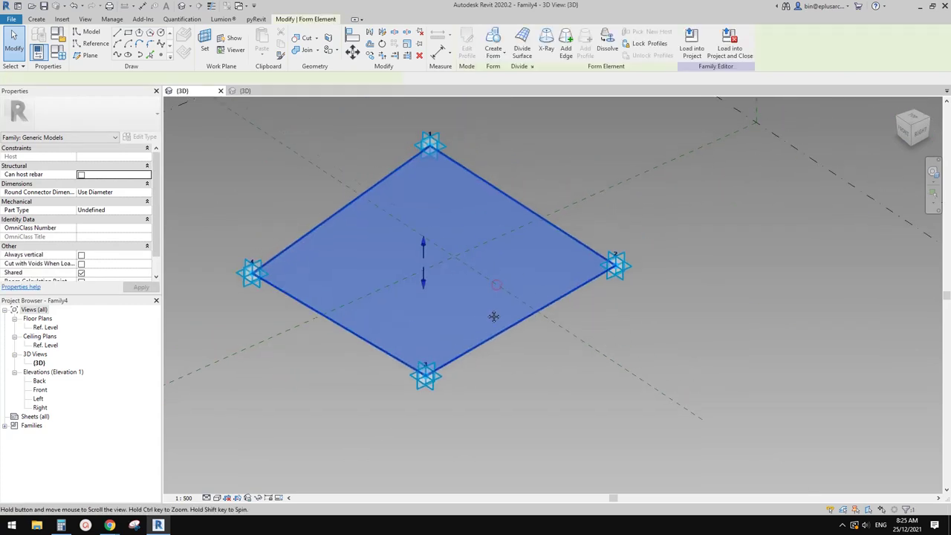
pyautogui.click(492, 44)
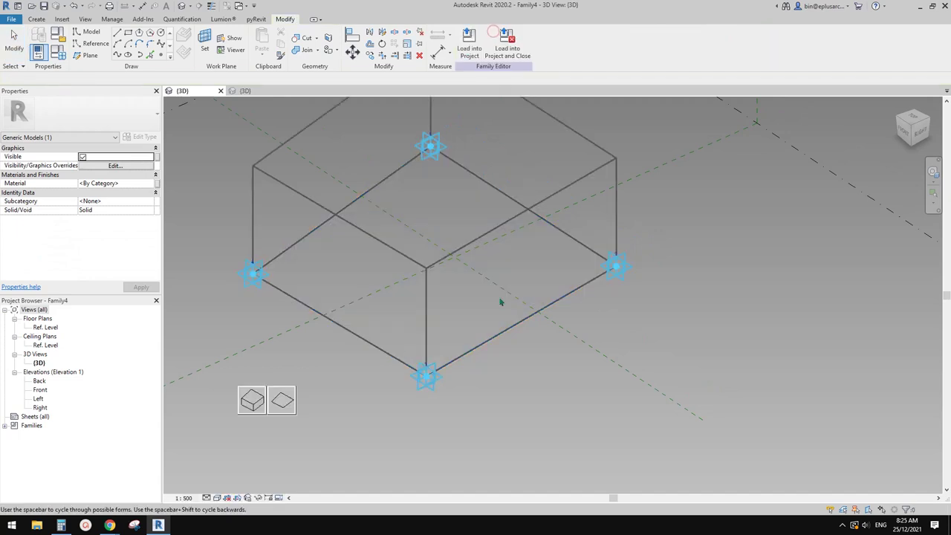
pyautogui.click(254, 402)
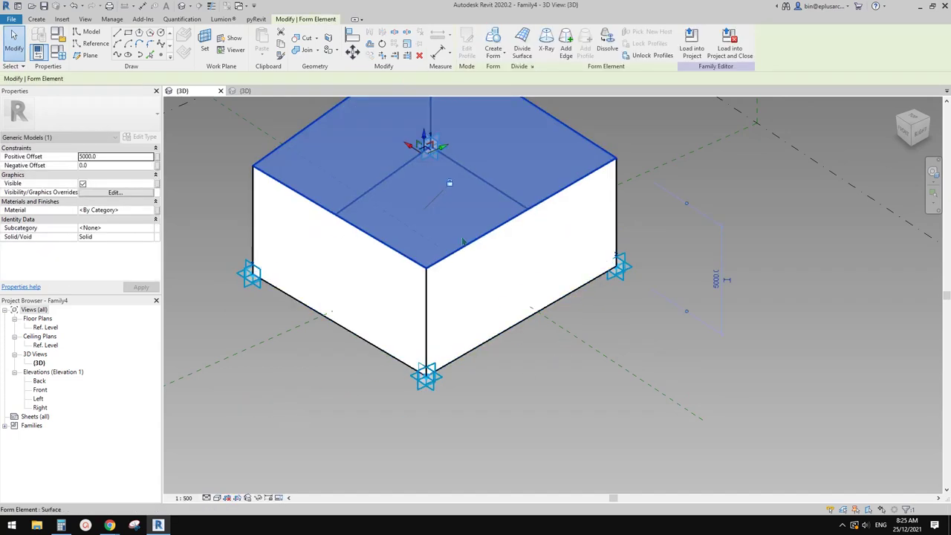
pyautogui.hotkey('ctrl', 'z')
# Step: Stretch the flat surface upward with its 3D arrow into a solid block about 4357 mm high
pyautogui.click(520, 323)
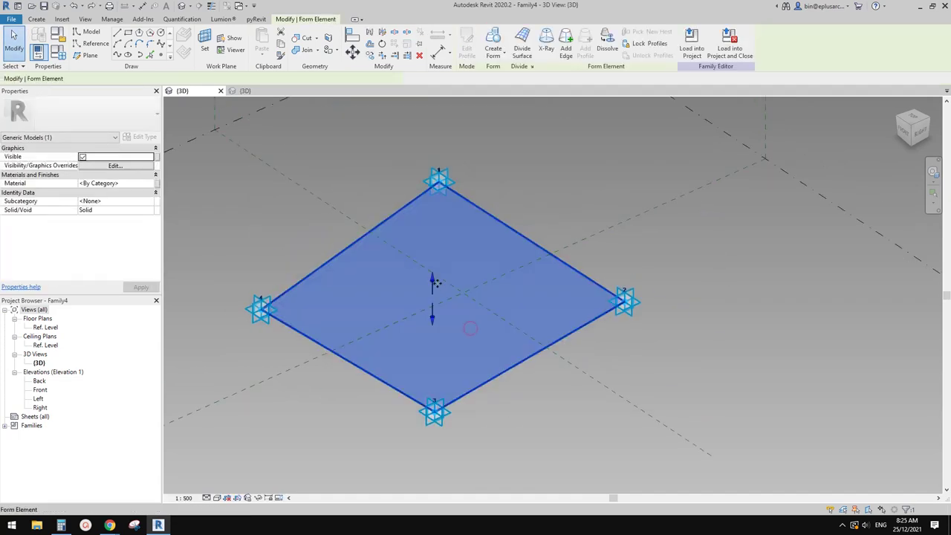
pyautogui.click(433, 279)
pyautogui.keyDown('shift'); pyautogui.moveTo(513, 292); pyautogui.dragTo(521, 267, button='middle'); pyautogui.keyUp('shift')
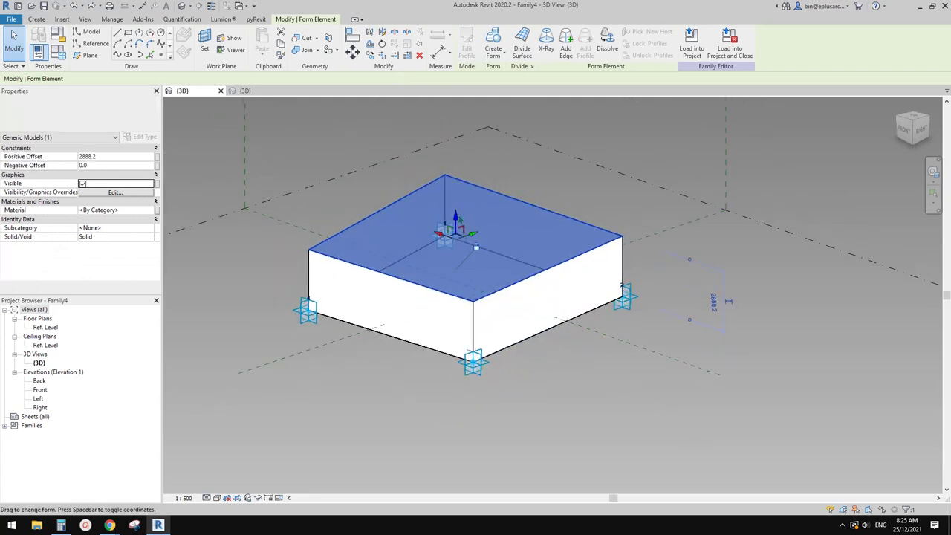
pyautogui.moveTo(456, 217); pyautogui.dragTo(456, 186)
pyautogui.keyDown('shift'); pyautogui.moveTo(510, 242); pyautogui.dragTo(550, 259, button='middle'); pyautogui.keyUp('shift')
pyautogui.press('Escape')
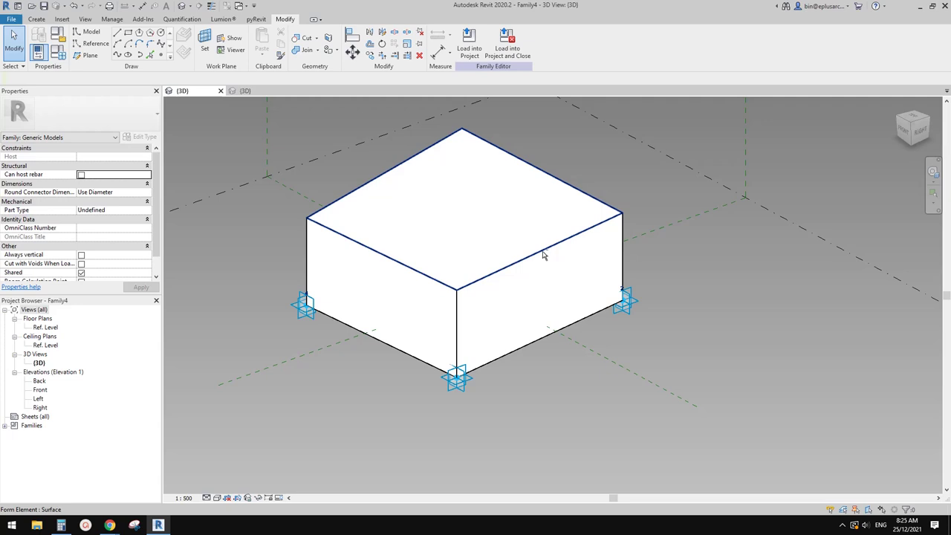
# Step: Raise the block's top face to a positive offset of about 5046.5 mm and clear the selection
pyautogui.click(518, 230)
pyautogui.keyDown('shift'); pyautogui.moveTo(518, 231); pyautogui.dragTo(492, 281, button='middle'); pyautogui.keyUp('shift')
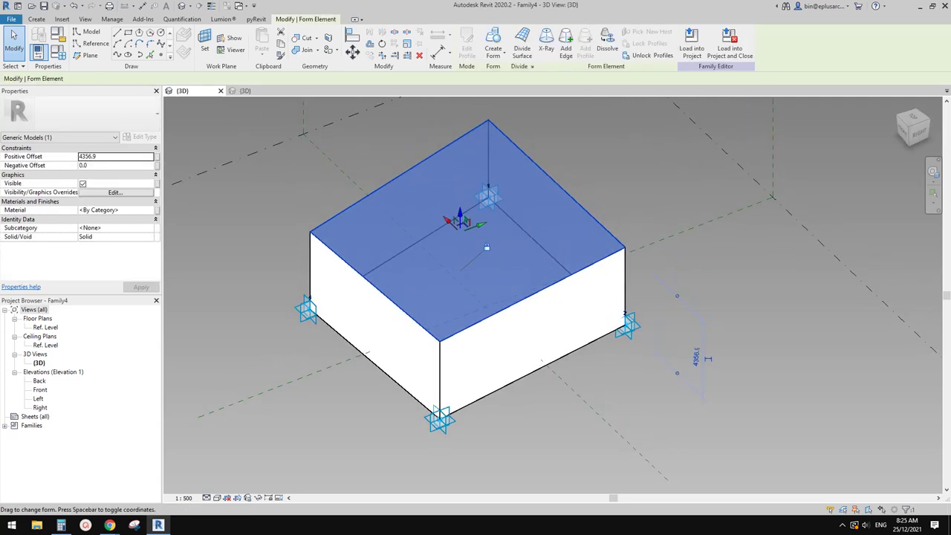
pyautogui.moveTo(459, 212); pyautogui.dragTo(460, 200)
pyautogui.keyDown('shift'); pyautogui.moveTo(486, 238); pyautogui.dragTo(482, 236, button='middle'); pyautogui.keyUp('shift')
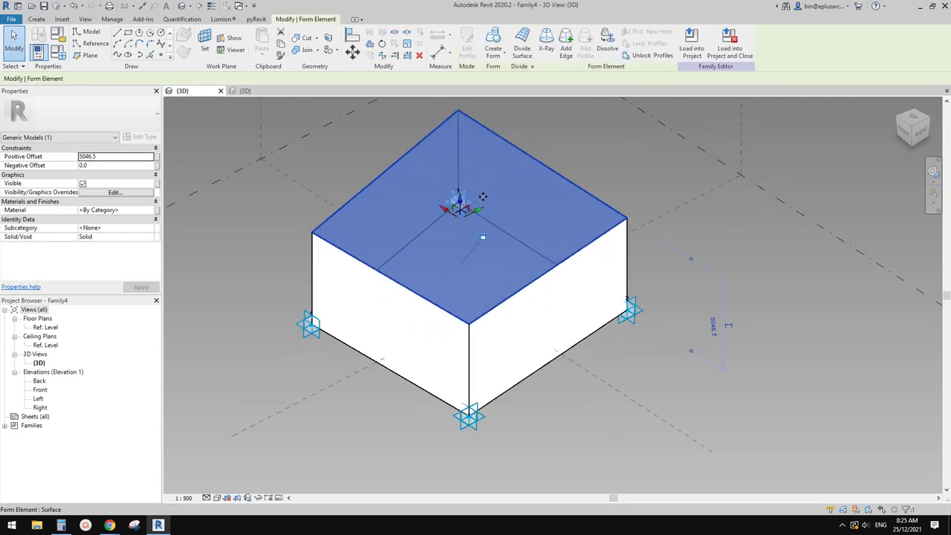
pyautogui.press('Escape')
# Step: Load the block family into Project2, then delete the previously placed adaptive surfaces and the four structural columns
pyautogui.click(469, 45)
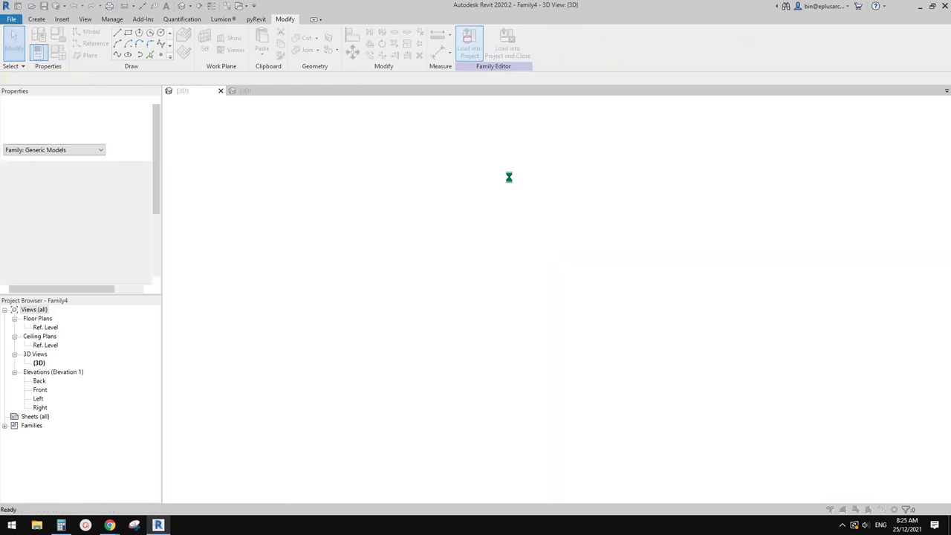
pyautogui.click(454, 233)
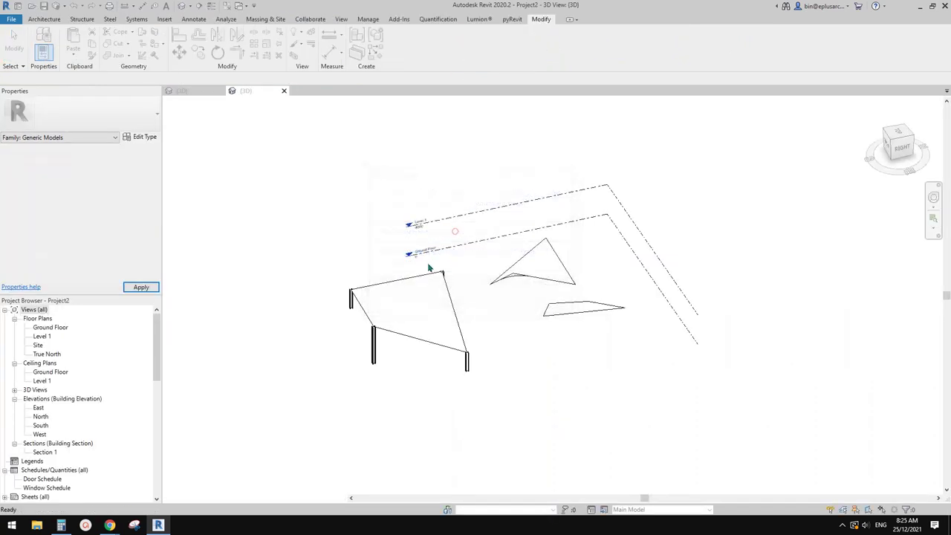
pyautogui.click(573, 285)
pyautogui.press('Delete')
pyautogui.click(548, 245)
pyautogui.press('Delete')
pyautogui.click(434, 296)
pyautogui.press('Delete')
pyautogui.moveTo(324, 251); pyautogui.dragTo(434, 346)
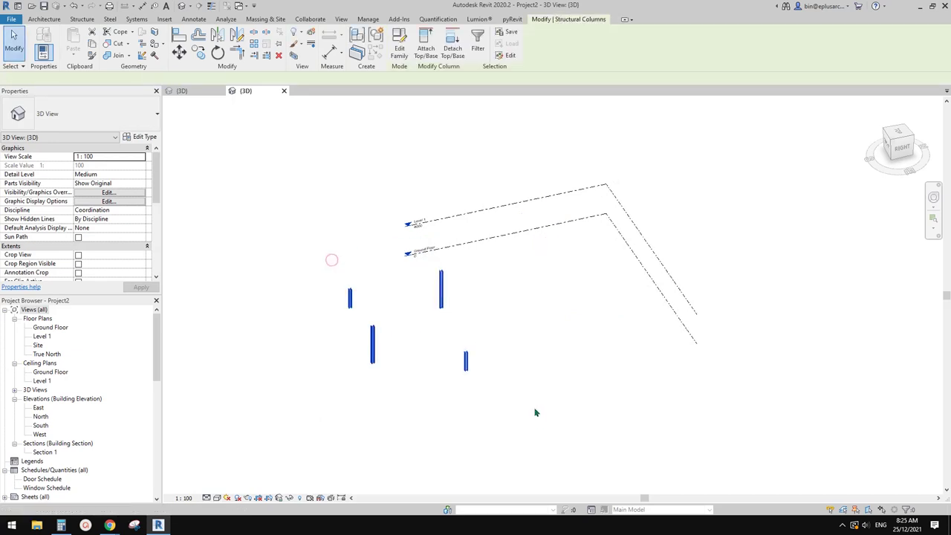
pyautogui.press('Delete')
# Step: Place a Family4 component on the Ground Floor plan by picking its four adaptive points as a small quadrilateral
pyautogui.doubleClick(51, 327)
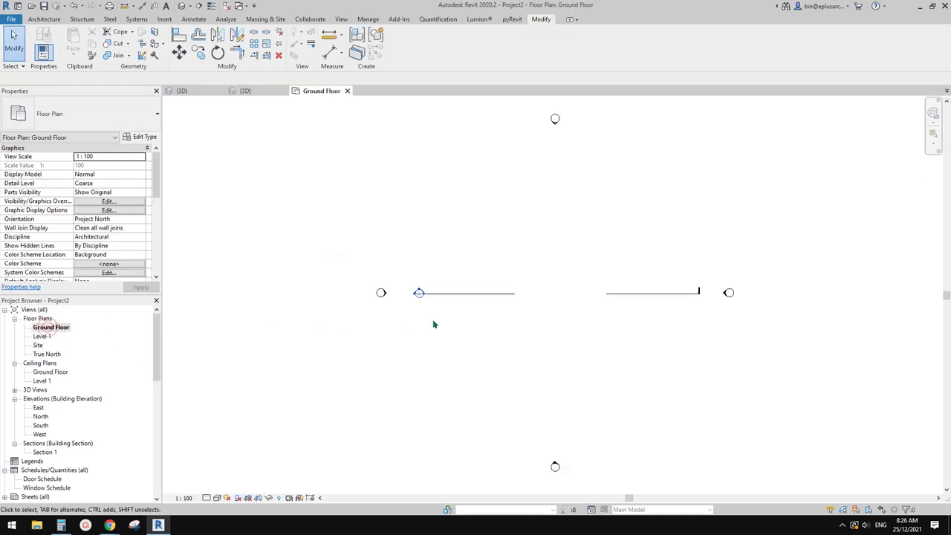
pyautogui.click(45, 19)
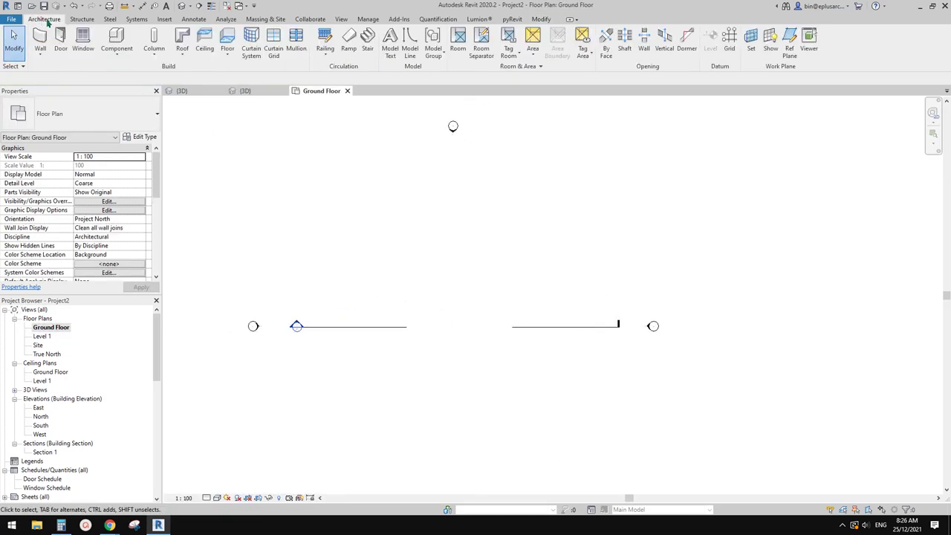
pyautogui.click(117, 41)
pyautogui.moveTo(488, 304); pyautogui.dragTo(424, 289, button='middle')
pyautogui.scroll(3, 381, 286)
pyautogui.scroll(3, 382, 286)
pyautogui.scroll(-2, 618, 225)
pyautogui.moveTo(617, 225); pyautogui.dragTo(415, 261, button='middle')
pyautogui.scroll(1, 416, 261)
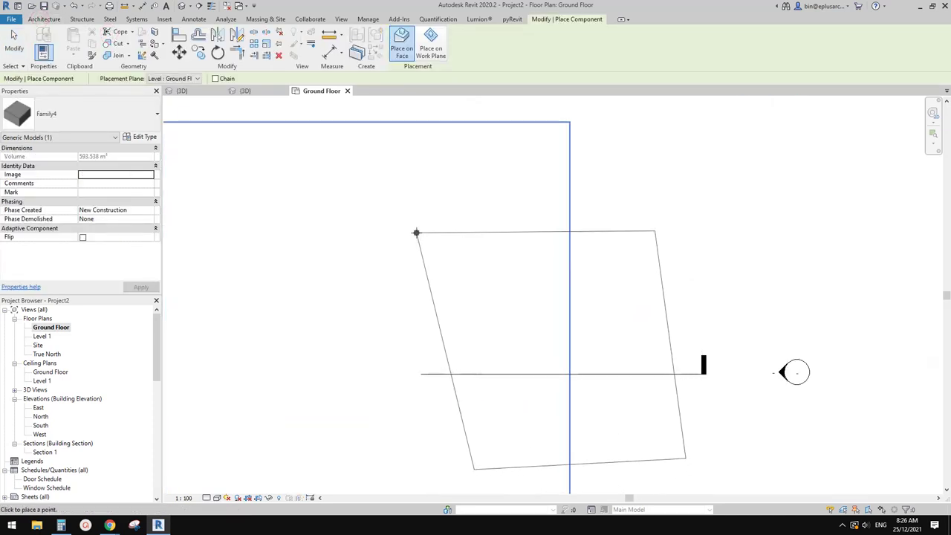
pyautogui.scroll(1, 432, 223)
pyautogui.click(418, 208)
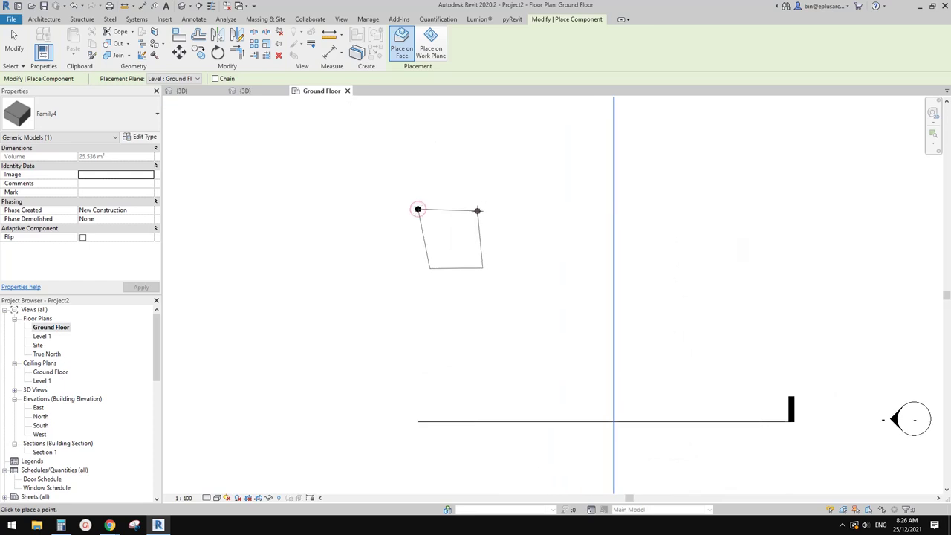
pyautogui.click(476, 266)
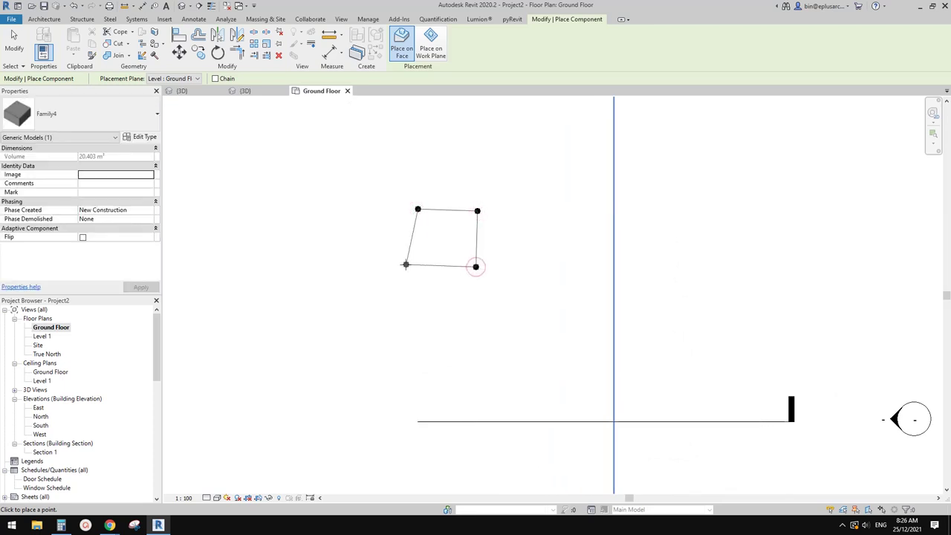
pyautogui.click(405, 266)
# Step: Place two more four-point Family4 components on the plan, one overlapping the first component's corner and one standing apart
pyautogui.click(514, 214)
pyautogui.click(460, 218)
pyautogui.click(493, 244)
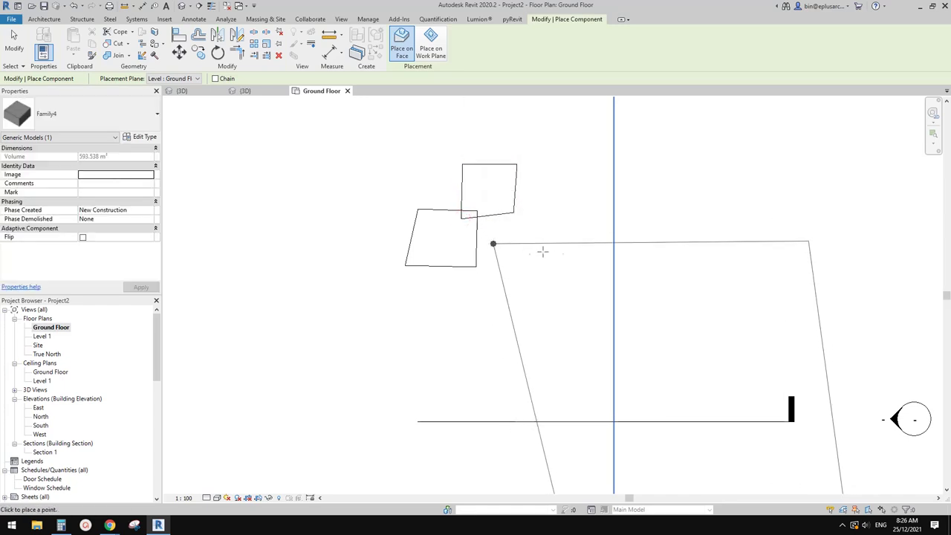
pyautogui.click(484, 311)
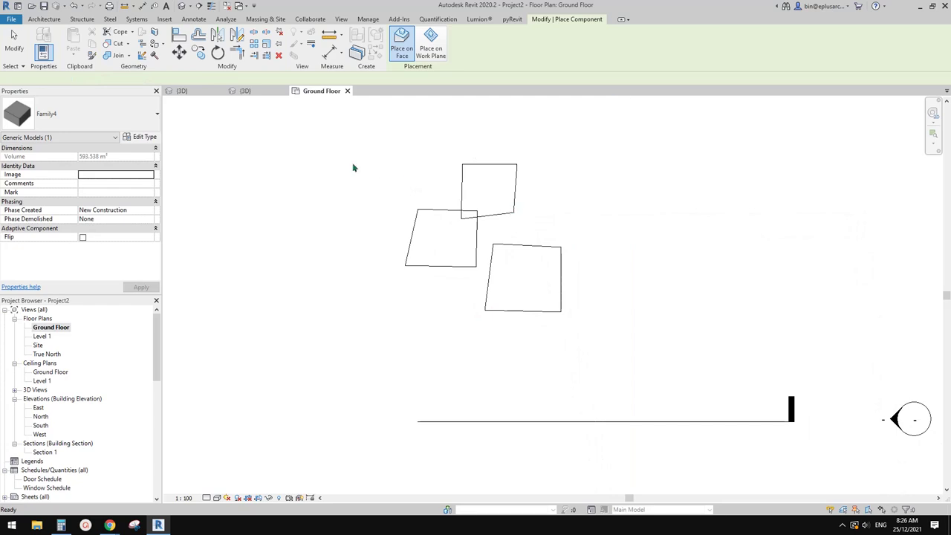
pyautogui.press('Escape')
pyautogui.press('Escape')
# Step: Join the geometry of the two overlapping Family4 blocks in the project's 3D view
pyautogui.click(182, 7)
pyautogui.keyDown('shift'); pyautogui.moveTo(470, 190); pyautogui.dragTo(587, 223, button='middle'); pyautogui.keyUp('shift')
pyautogui.scroll(4, 667, 293)
pyautogui.scroll(2, 484, 233)
pyautogui.moveTo(707, 223); pyautogui.dragTo(455, 260, button='middle')
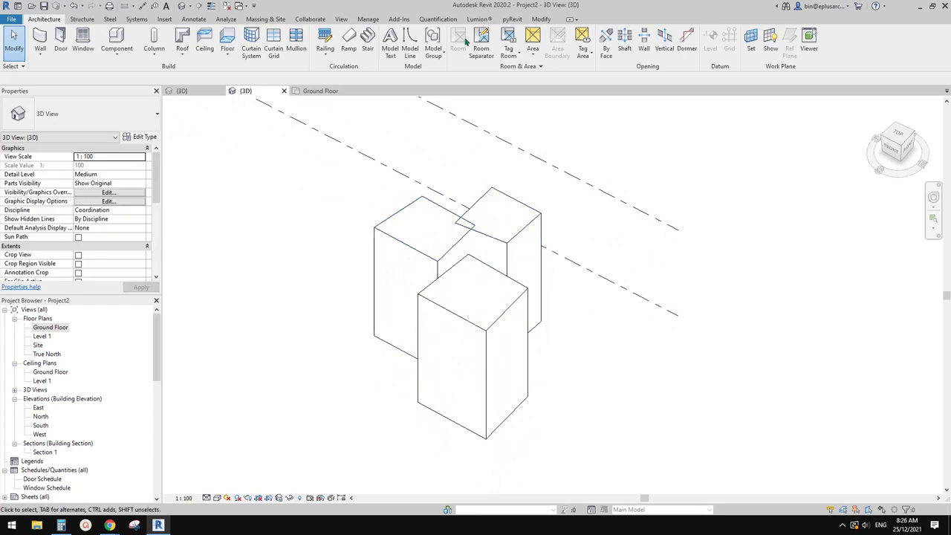
pyautogui.click(541, 19)
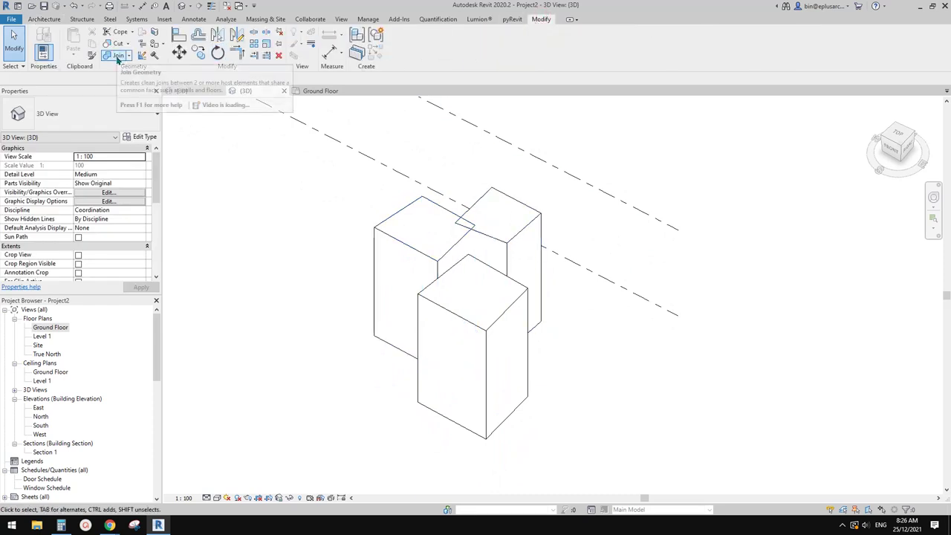
pyautogui.click(117, 56)
pyautogui.click(515, 245)
pyautogui.click(451, 245)
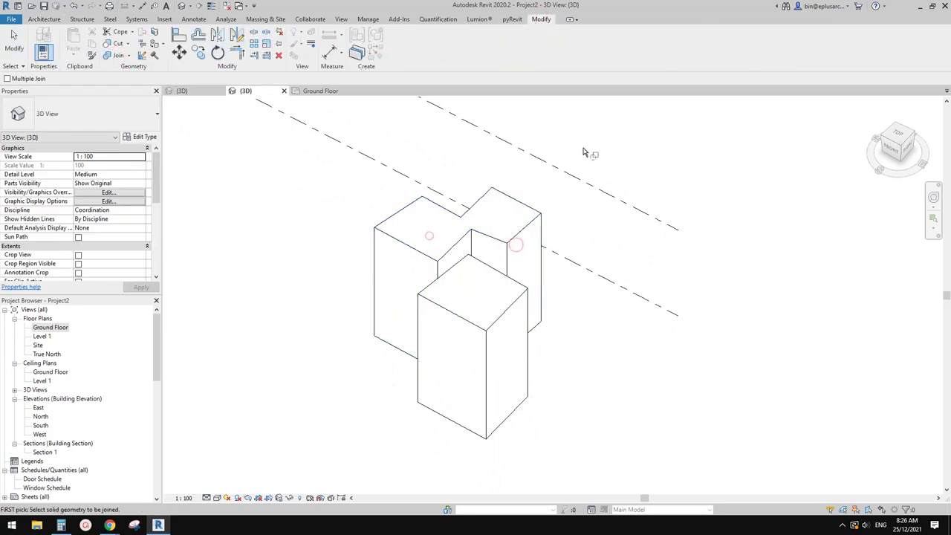
# Step: Move the separate front block so that it overlaps the left block, and join the two
pyautogui.moveTo(463, 324); pyautogui.dragTo(449, 292)
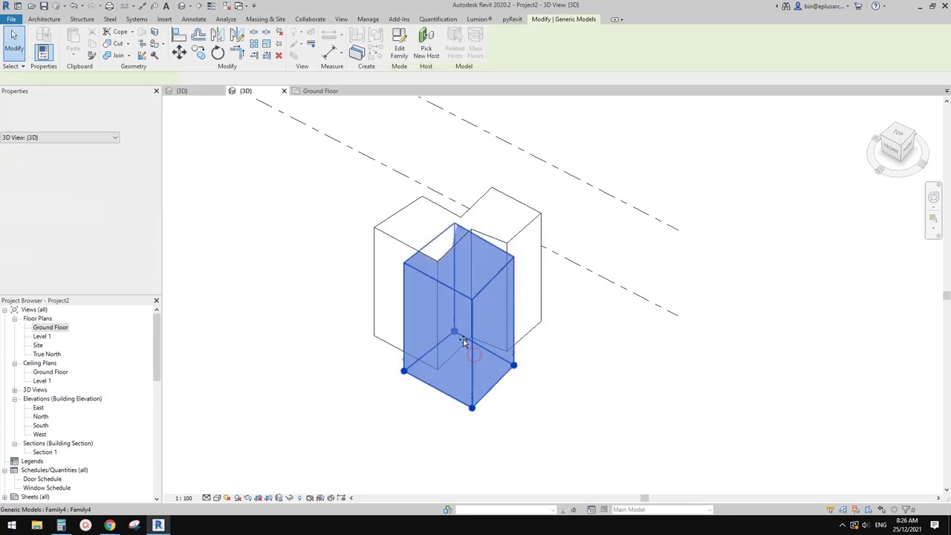
pyautogui.click(486, 255)
pyautogui.click(419, 219)
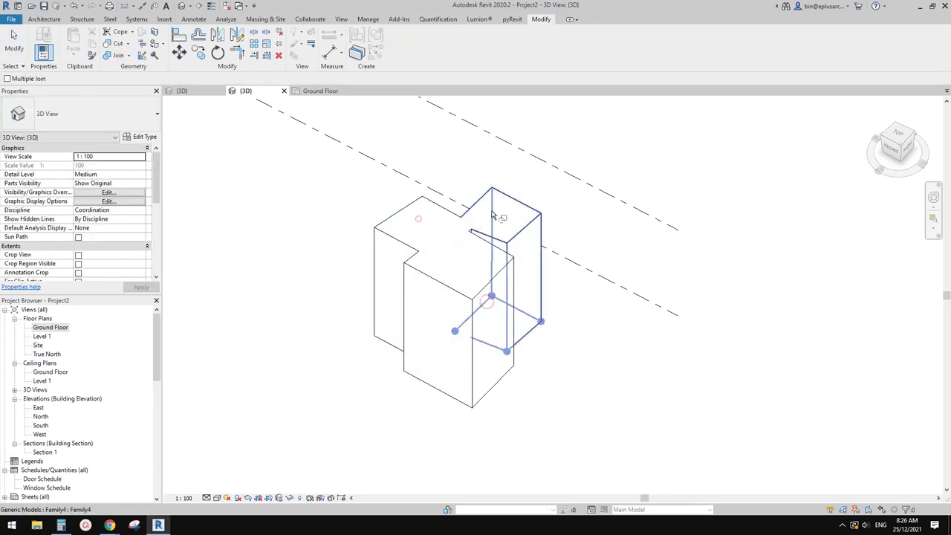
pyautogui.press('Escape')
# Step: Shift the joined front block farther into the left block and inspect the combined shape in 3D
pyautogui.moveTo(467, 310); pyautogui.dragTo(446, 323)
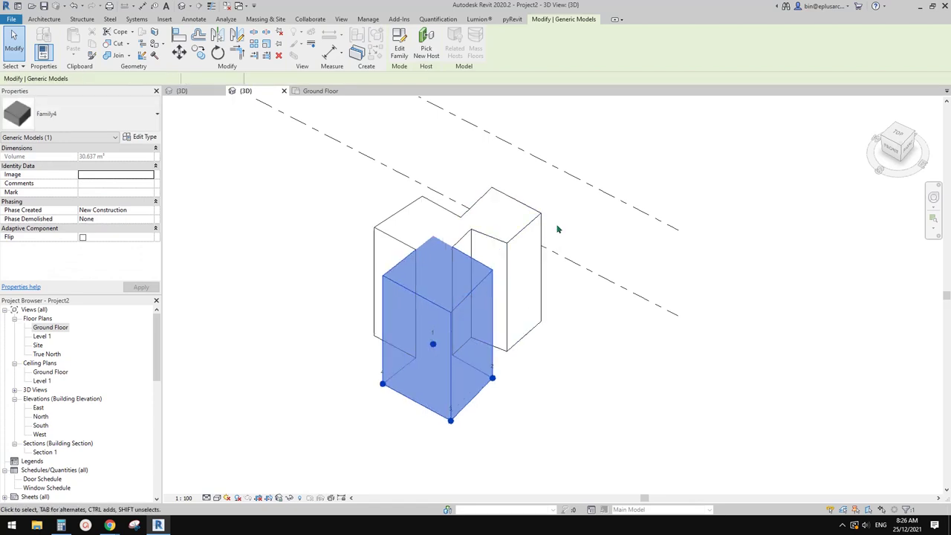
pyautogui.click(558, 226)
pyautogui.keyDown('shift'); pyautogui.moveTo(513, 290); pyautogui.dragTo(551, 263, button='middle'); pyautogui.keyUp('shift')
pyautogui.scroll(-2, 498, 349)
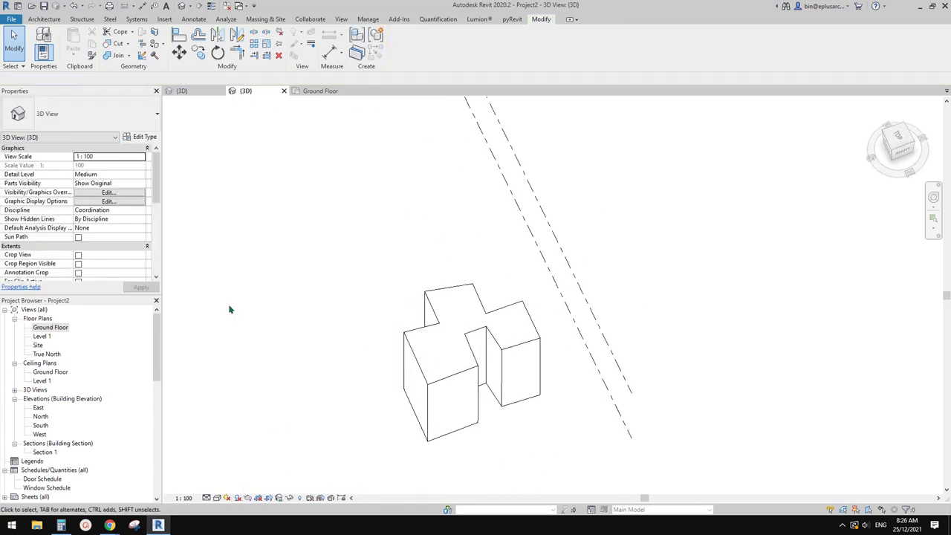
# Step: Close the Project2 test project and return to the Family4 3D view
pyautogui.click(284, 91)
pyautogui.click(490, 261)
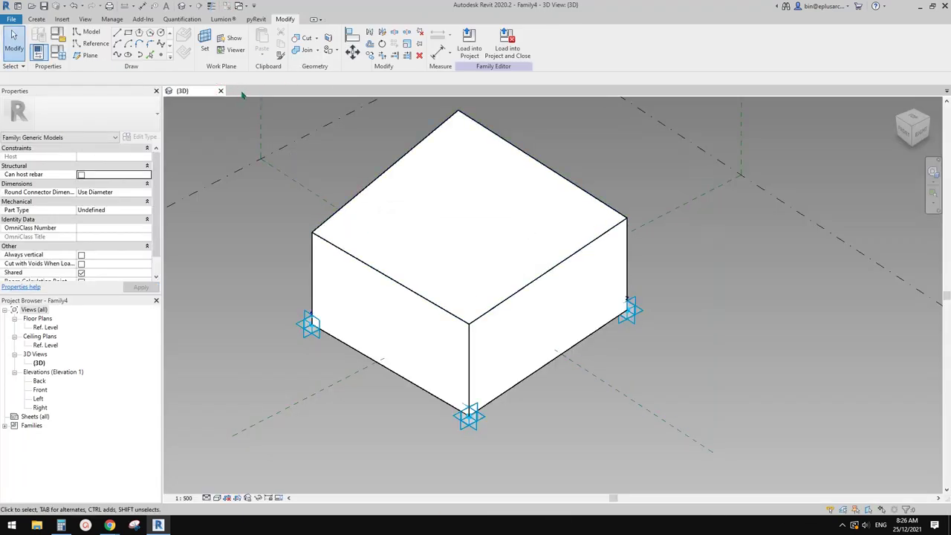
pyautogui.moveTo(503, 275)
pyautogui.keyDown('shift'); pyautogui.mouseDown(button='middle')
pyautogui.moveTo(520, 272)
pyautogui.moveTo(508, 289)
pyautogui.mouseUp(button='middle'); pyautogui.keyUp('shift')
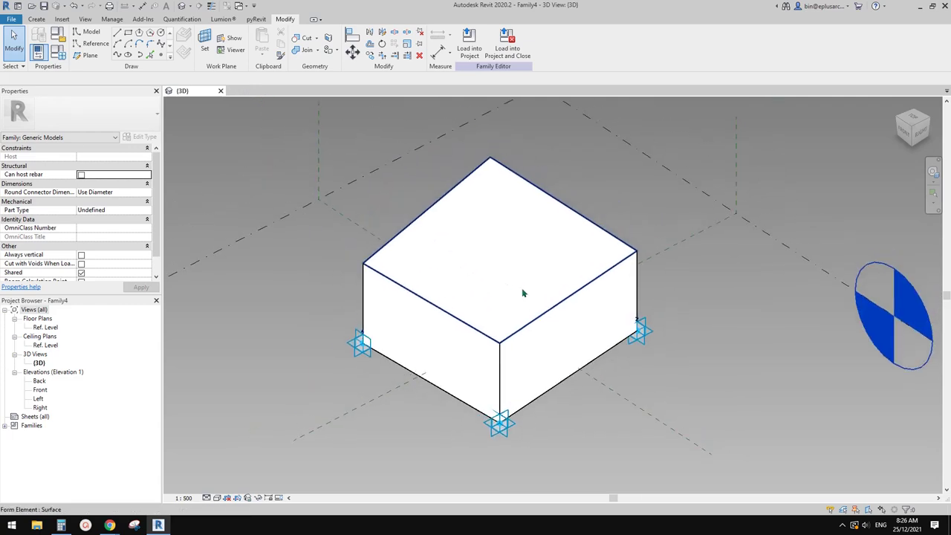
pyautogui.moveTo(533, 293); pyautogui.dragTo(530, 292, button='middle')
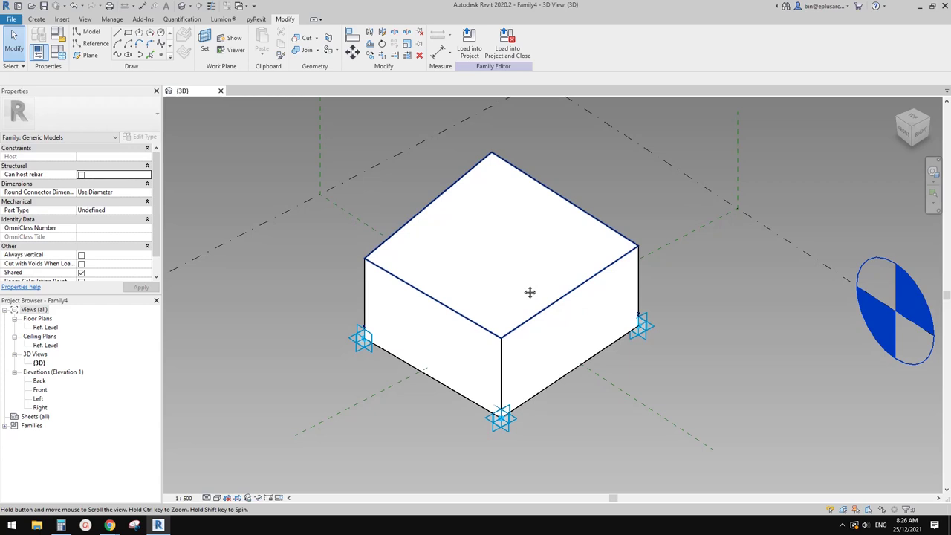
pyautogui.scroll(-3, 476, 294)
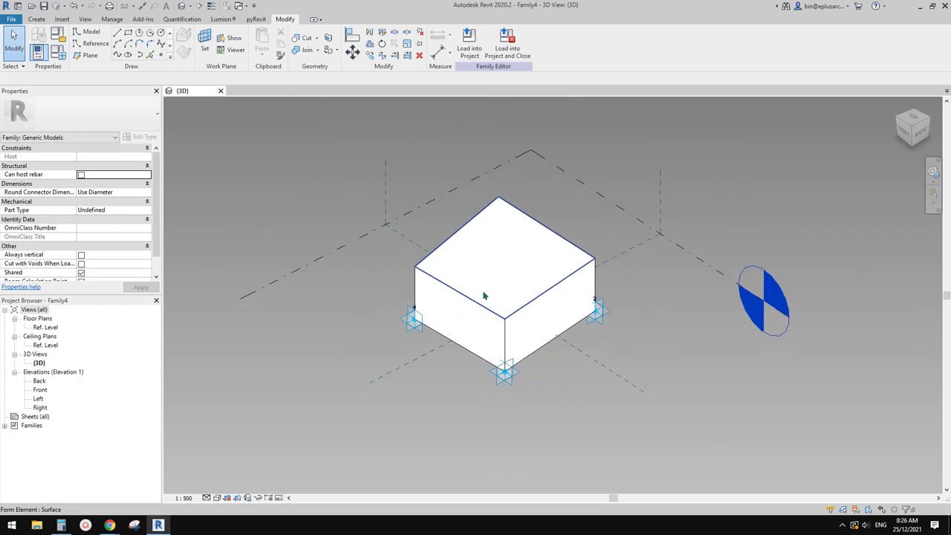
pyautogui.moveTo(475, 294); pyautogui.dragTo(474, 298, button='middle')
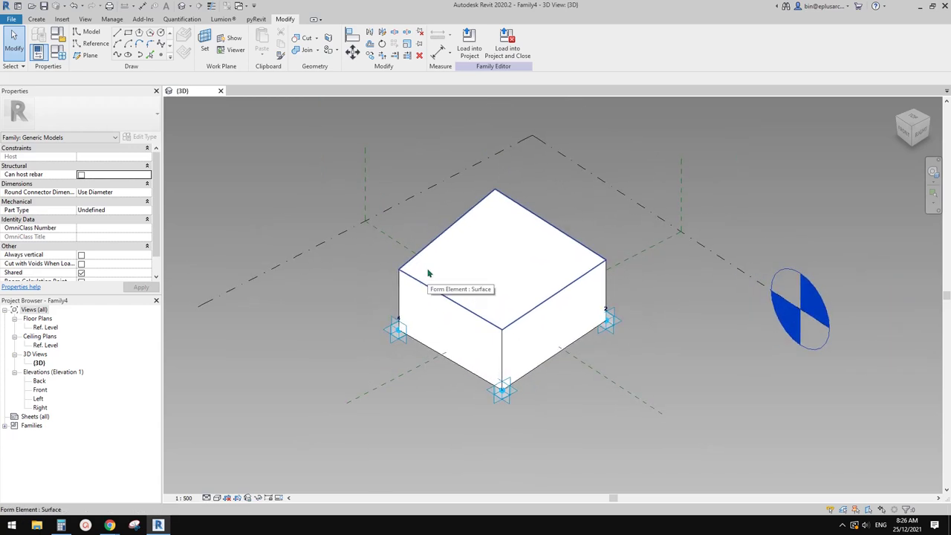
pyautogui.scroll(3, 444, 270)
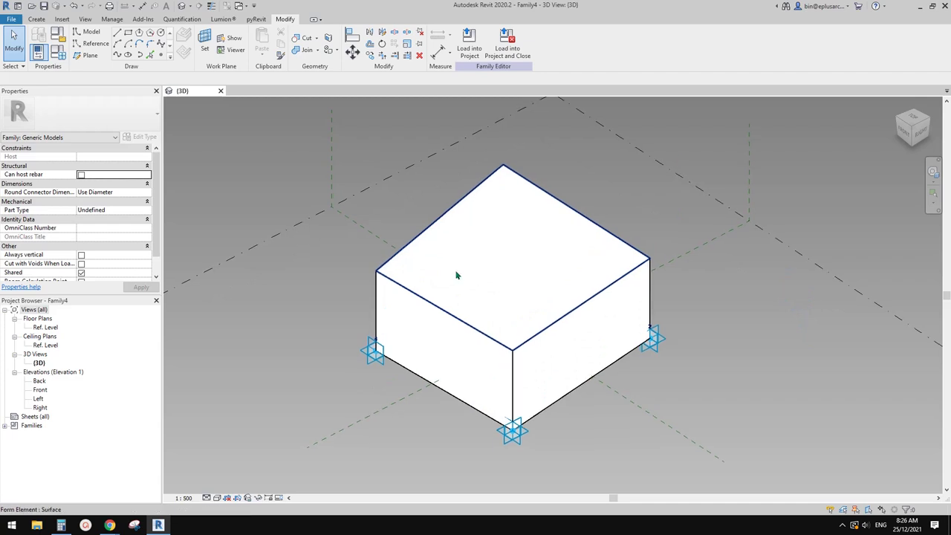
# Step: Create a new project, picking a template from the list of available templates
pyautogui.click(15, 22)
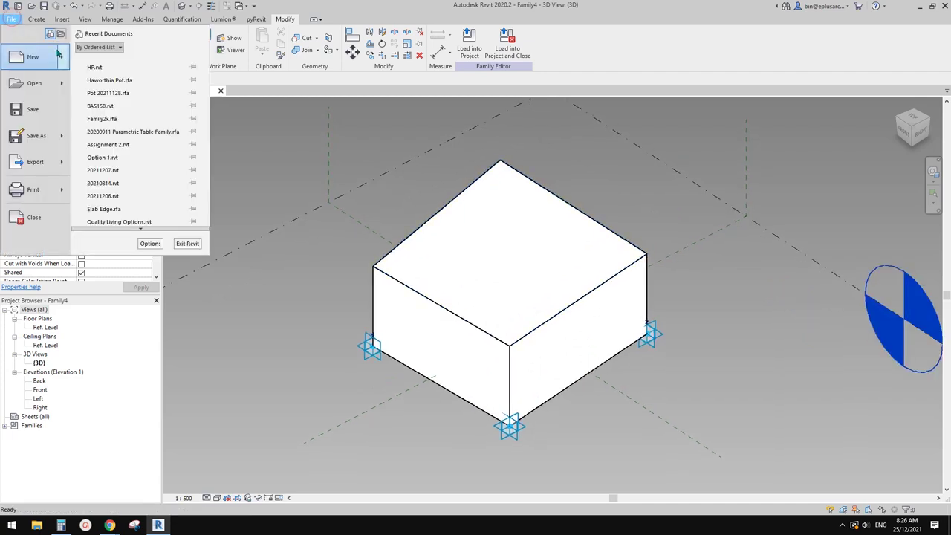
pyautogui.moveTo(63, 57)
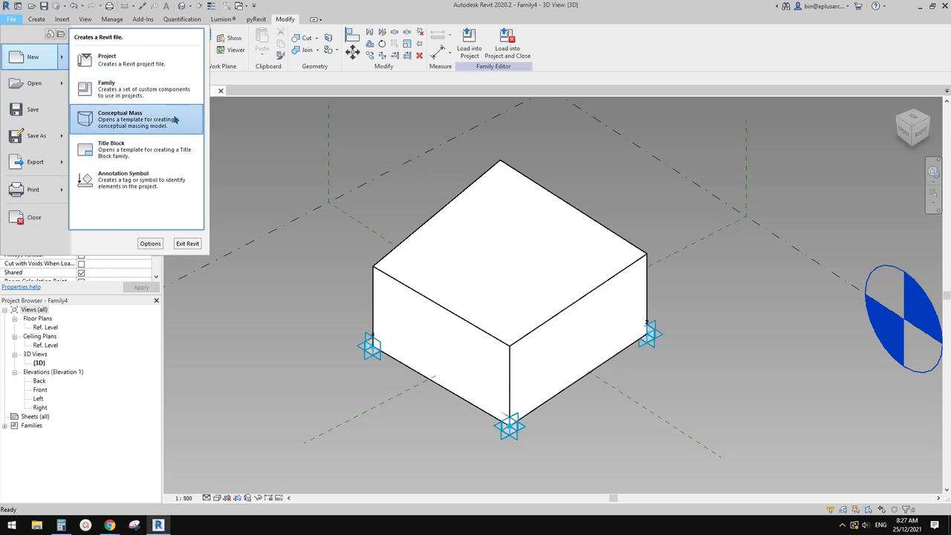
pyautogui.click(130, 60)
pyautogui.click(260, 157)
pyautogui.click(237, 178)
pyautogui.click(255, 211)
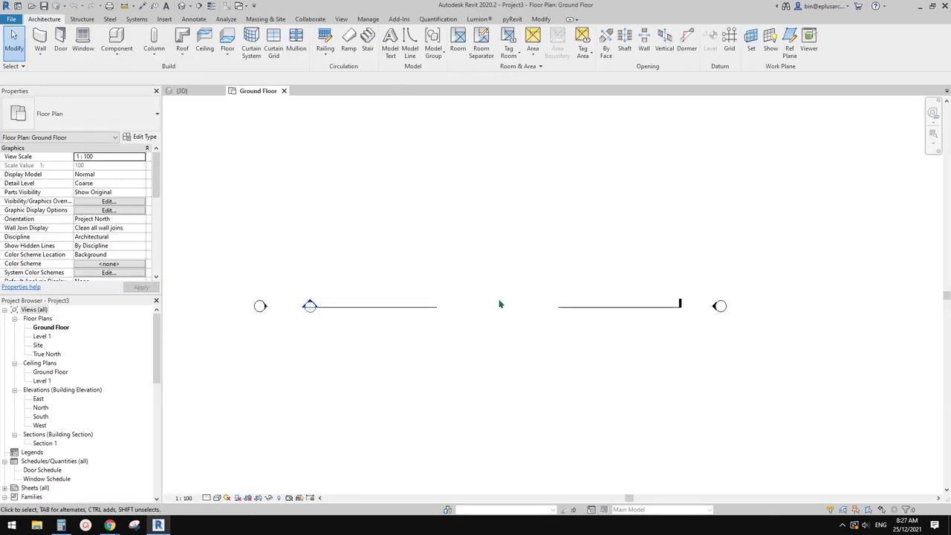
# Step: View the Family4 block in 3D, and return to the new project's Ground Floor plan
pyautogui.click(209, 93)
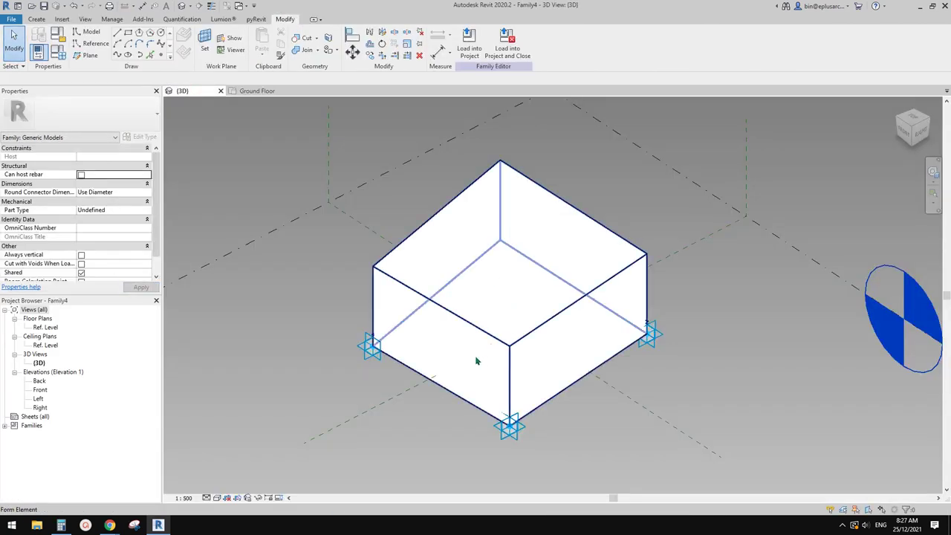
pyautogui.click(260, 91)
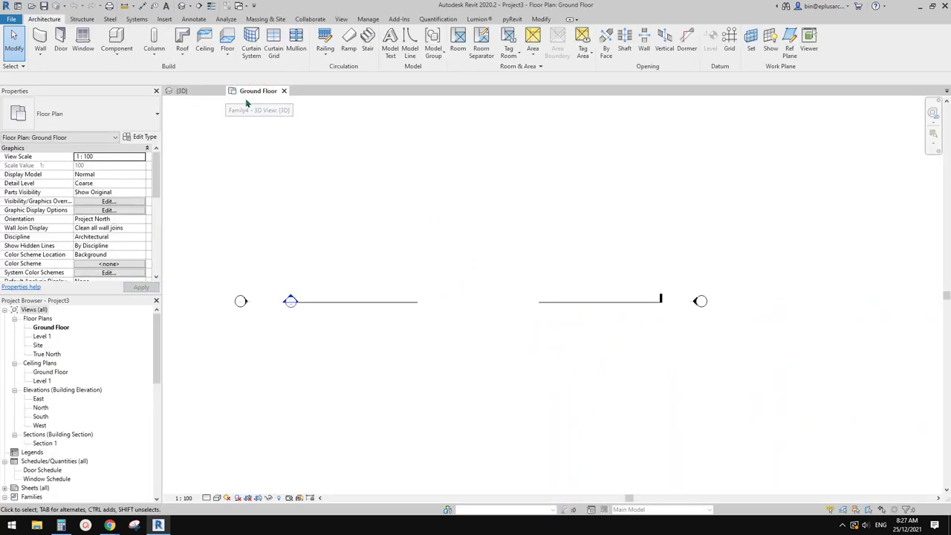
pyautogui.moveTo(454, 226); pyautogui.dragTo(453, 230, button='middle')
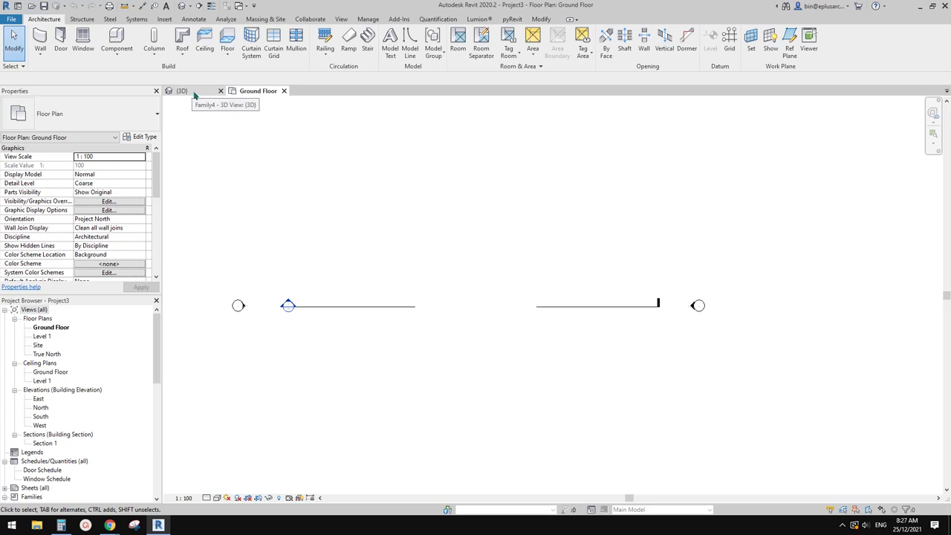
pyautogui.moveTo(461, 236); pyautogui.dragTo(471, 240, button='middle')
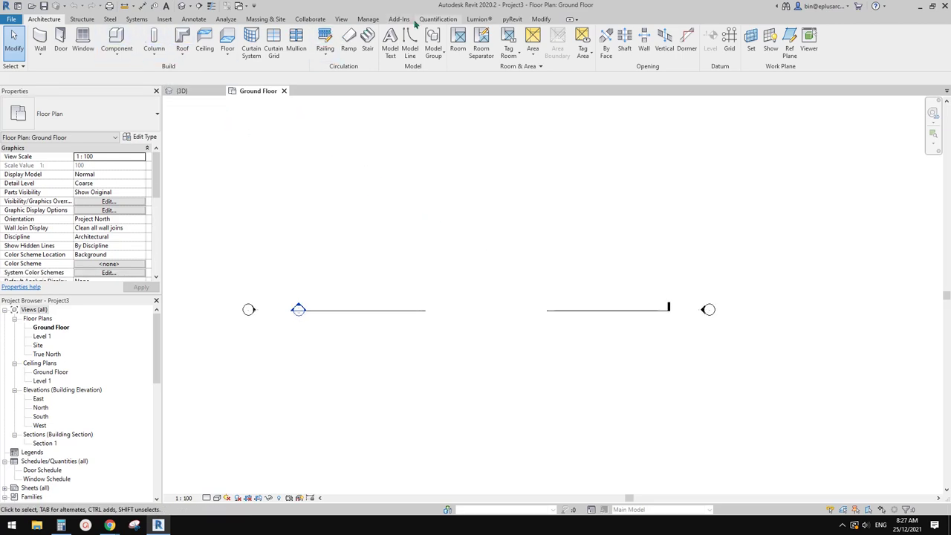
# Step: Start an in-place model in the Ground Floor plan, accepting its family category and name
pyautogui.click(542, 19)
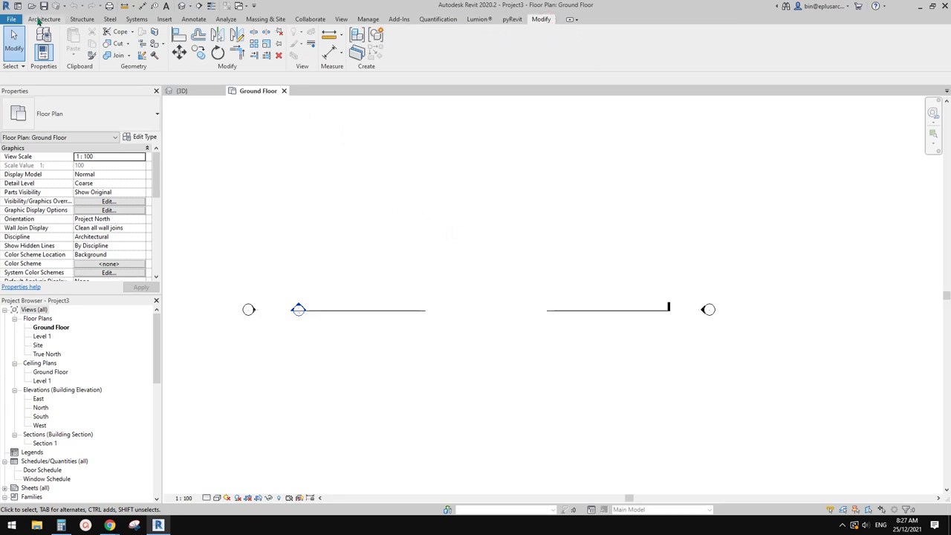
pyautogui.click(40, 20)
pyautogui.moveTo(327, 186); pyautogui.dragTo(341, 183, button='middle')
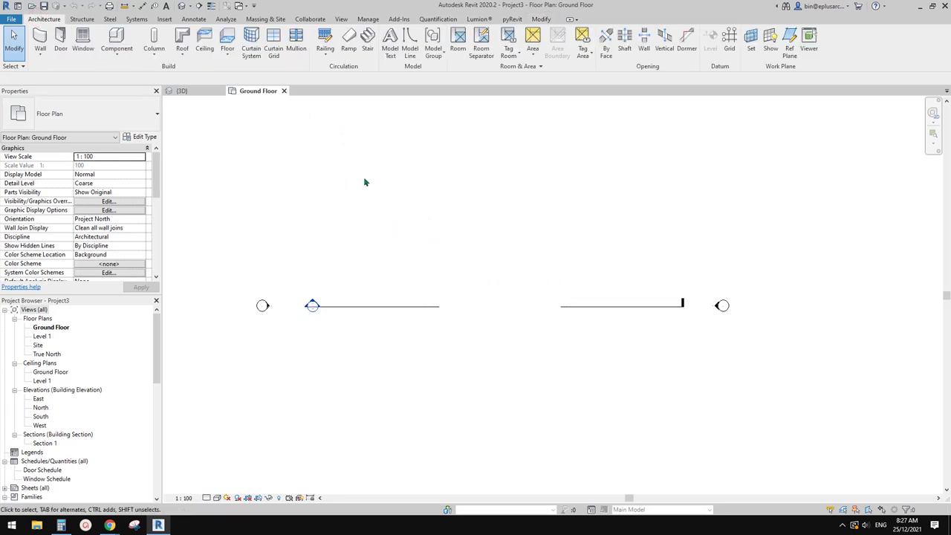
pyautogui.click(117, 53)
pyautogui.click(132, 95)
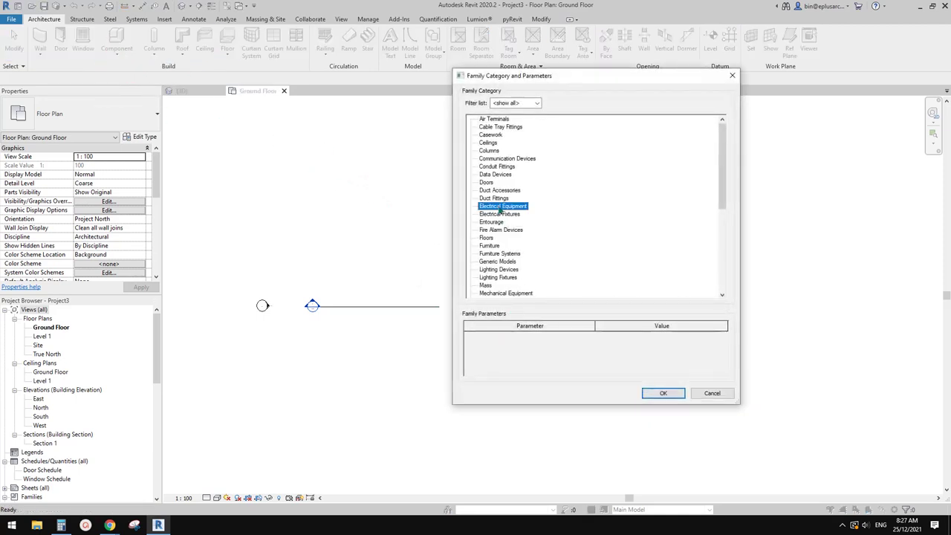
pyautogui.click(657, 394)
pyautogui.click(405, 179)
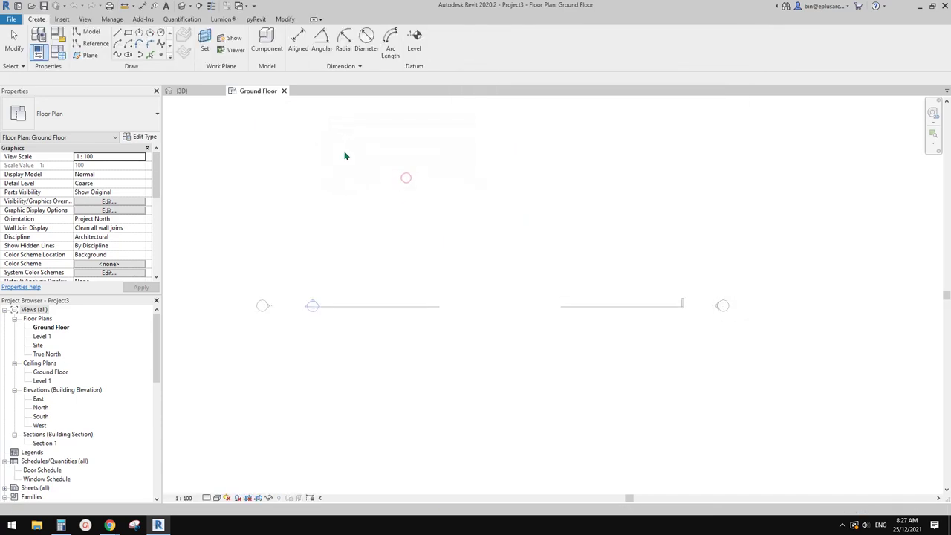
# Step: Draw a start-end-radius arc reference line on the Ground Floor, radius about 17970 and angle about 62°, and open the default 3D view
pyautogui.click(111, 44)
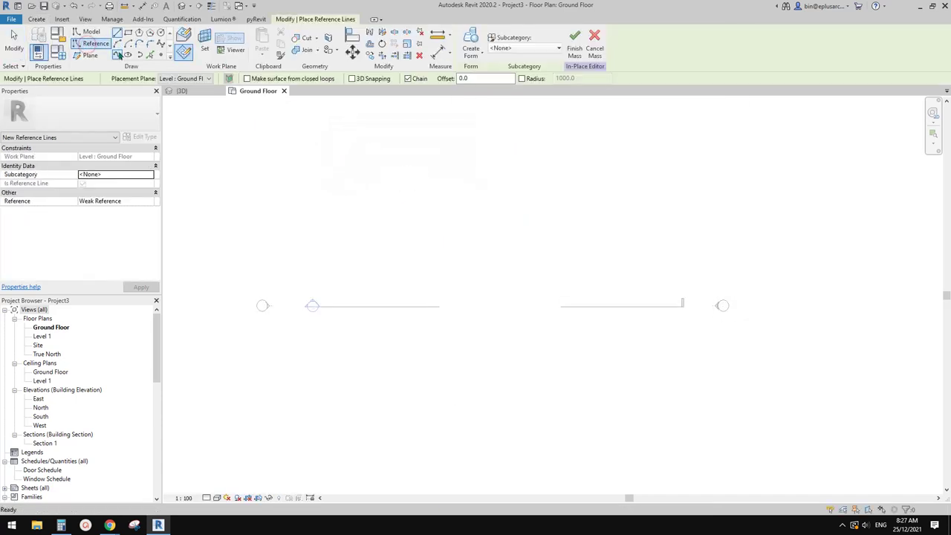
pyautogui.click(117, 46)
pyautogui.click(563, 257)
pyautogui.click(510, 279)
pyautogui.press('Escape')
pyautogui.press('Escape')
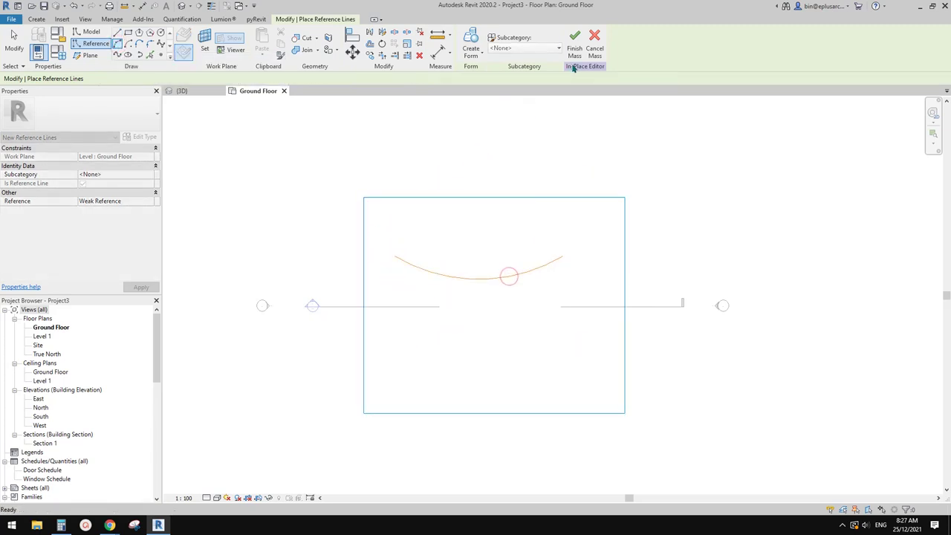
pyautogui.press('Escape')
pyautogui.click(181, 6)
# Step: Try creating a form from the single Ground Floor arc, and delete that form
pyautogui.click(559, 285)
pyautogui.moveTo(563, 269); pyautogui.dragTo(455, 337, button='middle')
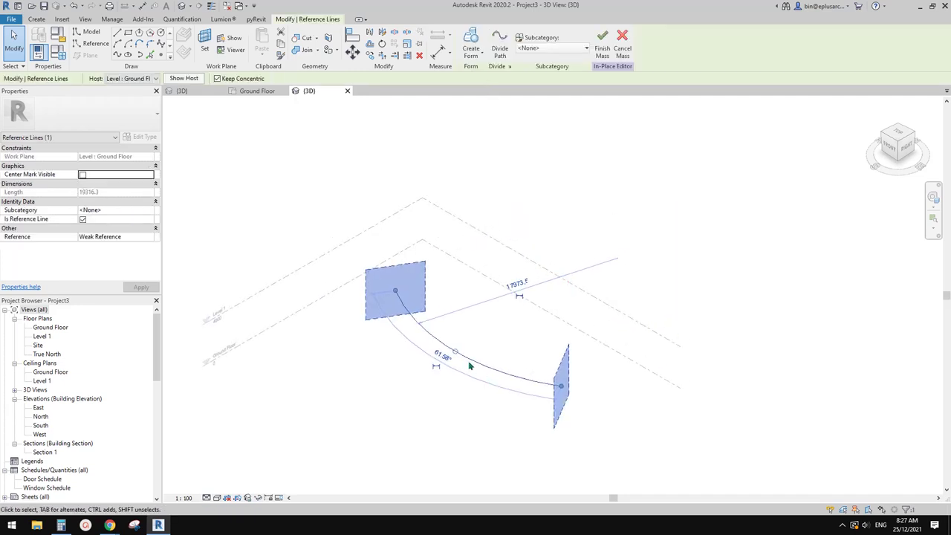
pyautogui.click(471, 39)
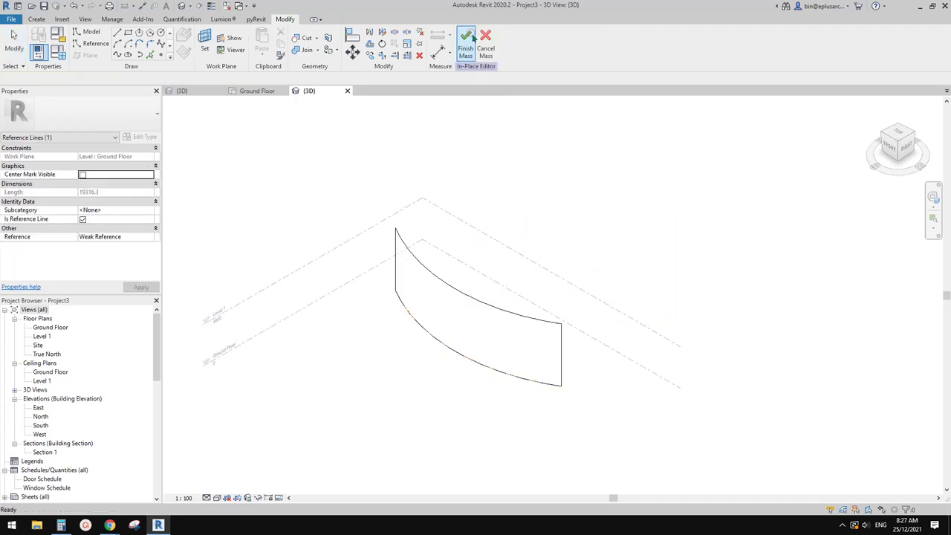
pyautogui.keyDown('shift'); pyautogui.moveTo(467, 298); pyautogui.dragTo(492, 298, button='middle'); pyautogui.keyUp('shift')
pyautogui.press('Escape')
pyautogui.click(473, 326)
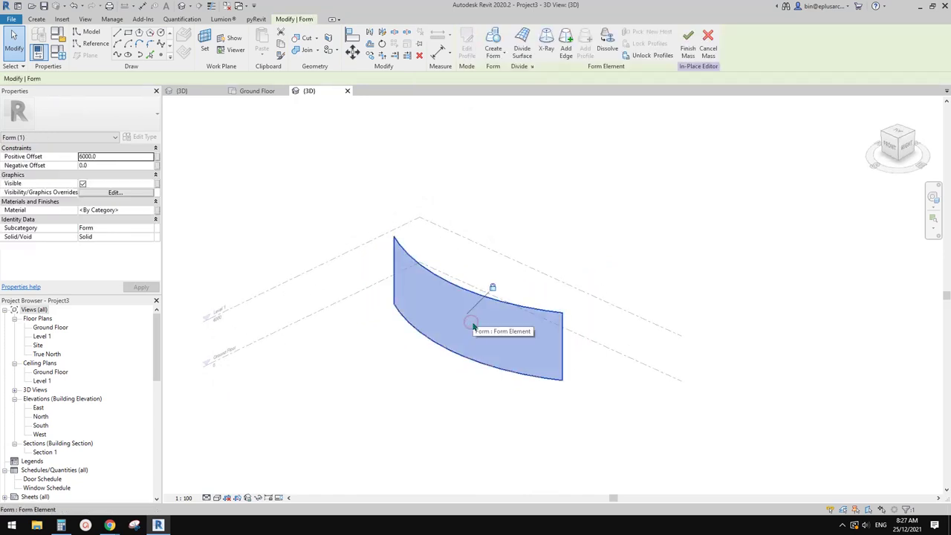
pyautogui.press('Delete')
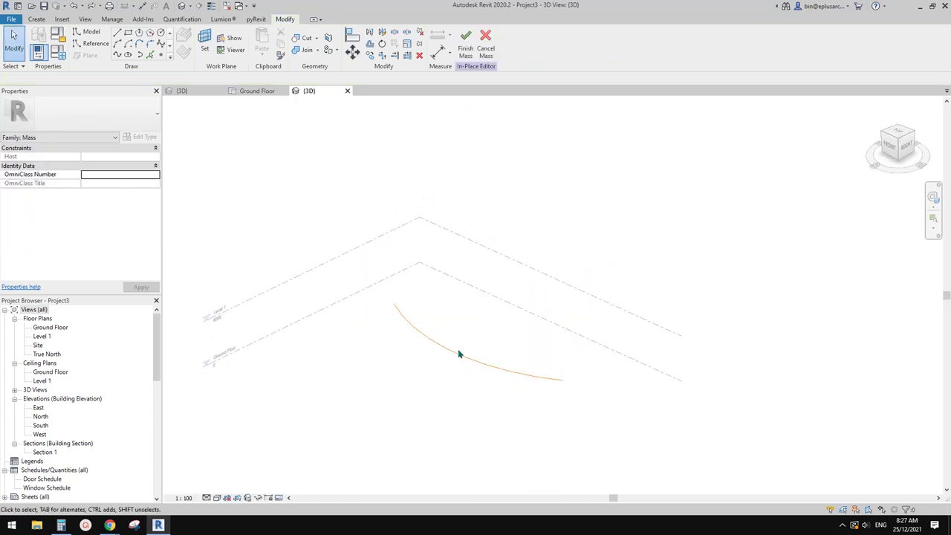
# Step: Set Level 1 as the active work plane for new reference lines
pyautogui.click(459, 355)
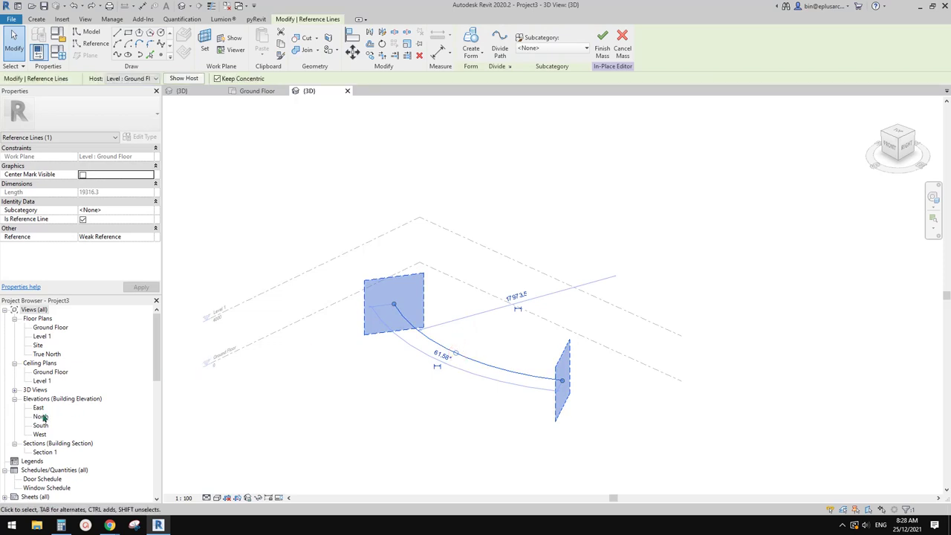
pyautogui.keyDown('shift'); pyautogui.moveTo(488, 307); pyautogui.dragTo(319, 301, button='middle'); pyautogui.keyUp('shift')
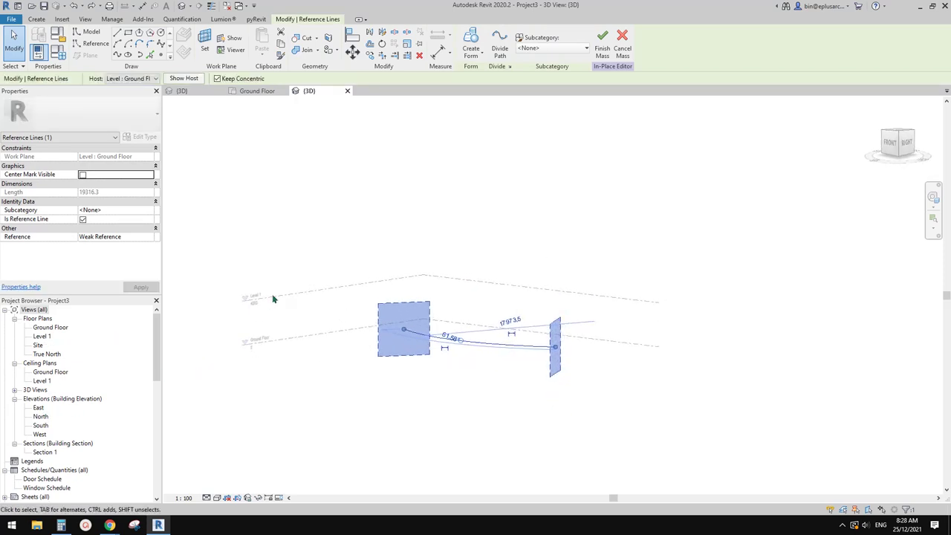
pyautogui.keyDown('shift'); pyautogui.moveTo(352, 248); pyautogui.dragTo(344, 236, button='middle'); pyautogui.keyUp('shift')
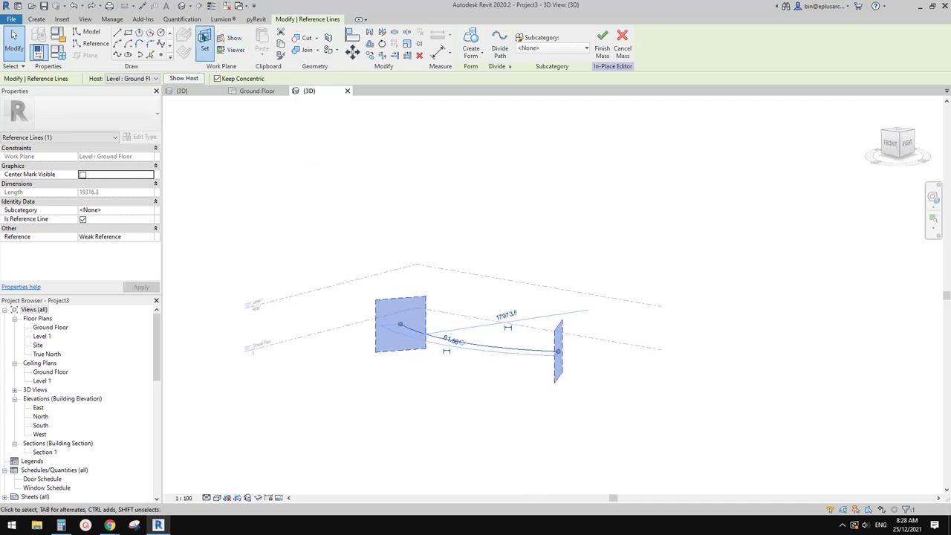
pyautogui.click(204, 39)
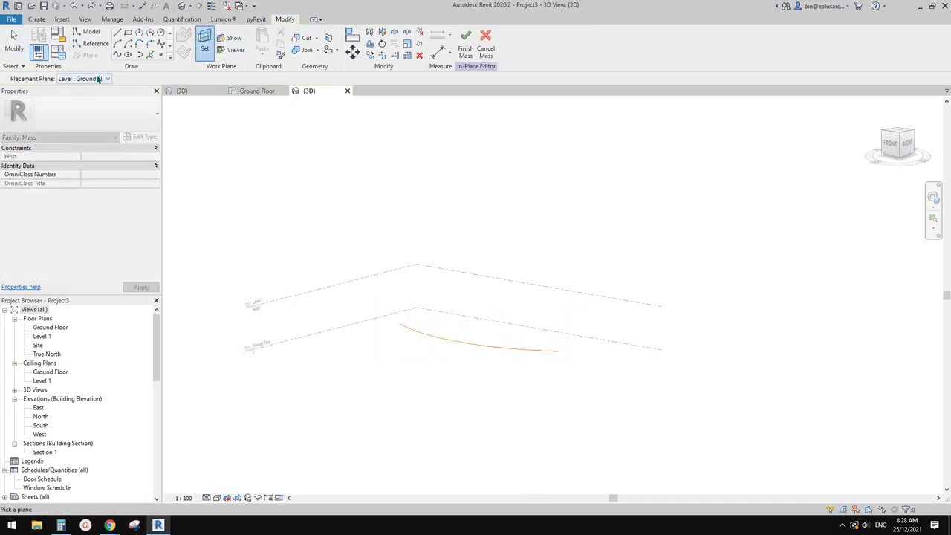
pyautogui.click(83, 95)
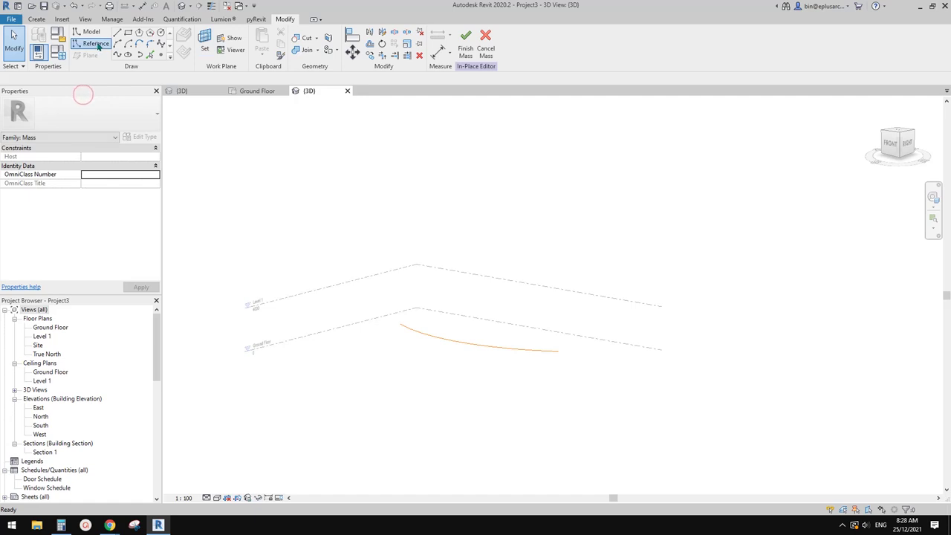
# Step: Draw an arc reference line on Level 1 above the first arc, curving the opposite way, radius about 20305 and angle about 55°
pyautogui.click(95, 44)
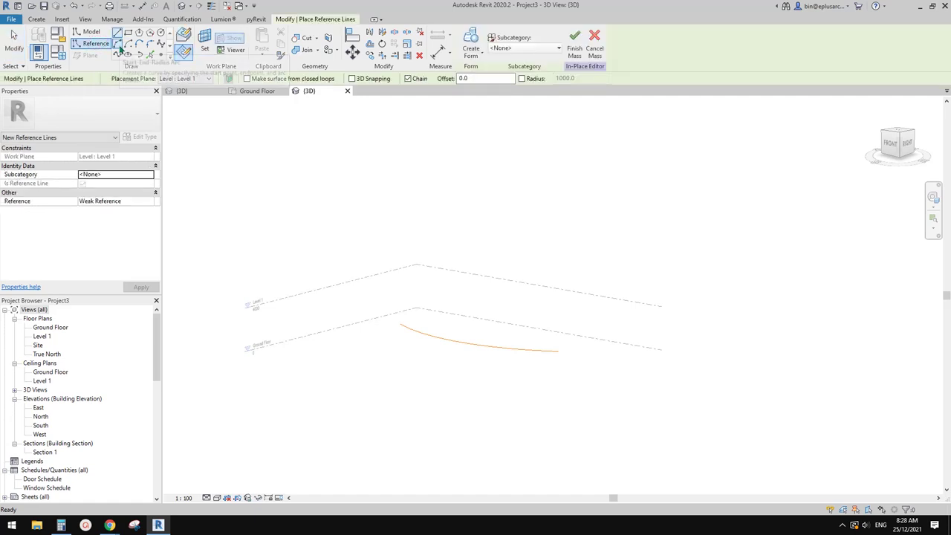
pyautogui.click(127, 55)
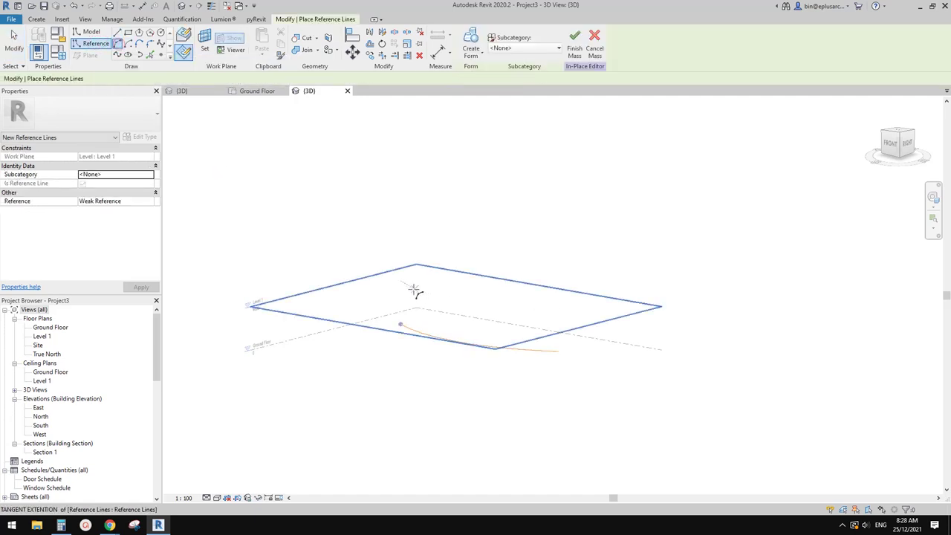
pyautogui.click(551, 336)
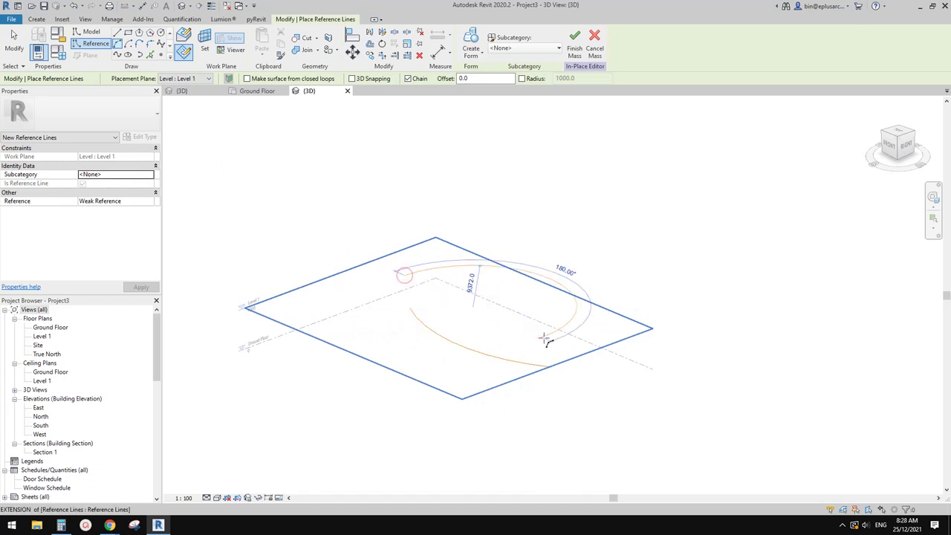
pyautogui.click(512, 310)
pyautogui.keyDown('shift'); pyautogui.moveTo(492, 340); pyautogui.dragTo(524, 278, button='middle'); pyautogui.keyUp('shift')
pyautogui.press('Escape')
pyautogui.press('Escape')
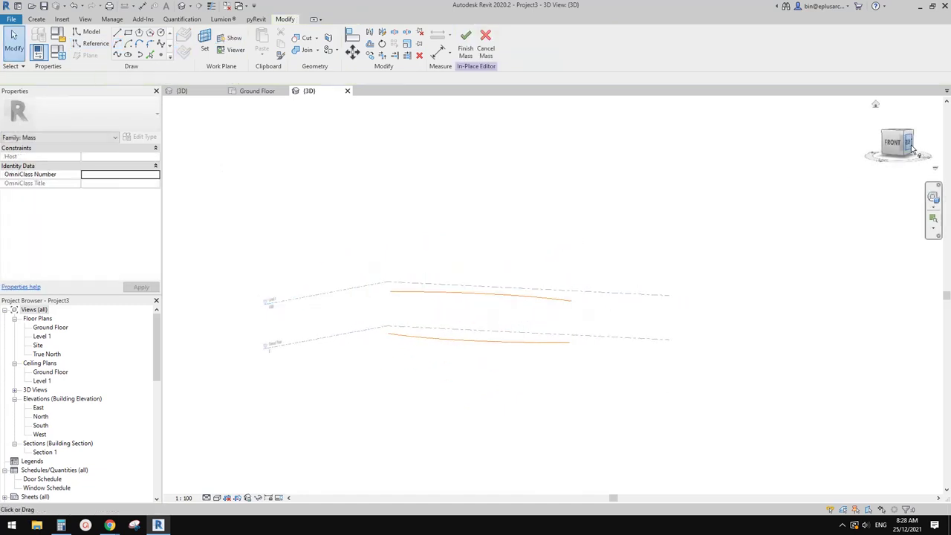
# Step: From the front view, copy the Ground Floor arc straight up to a height above Level 1
pyautogui.click(898, 146)
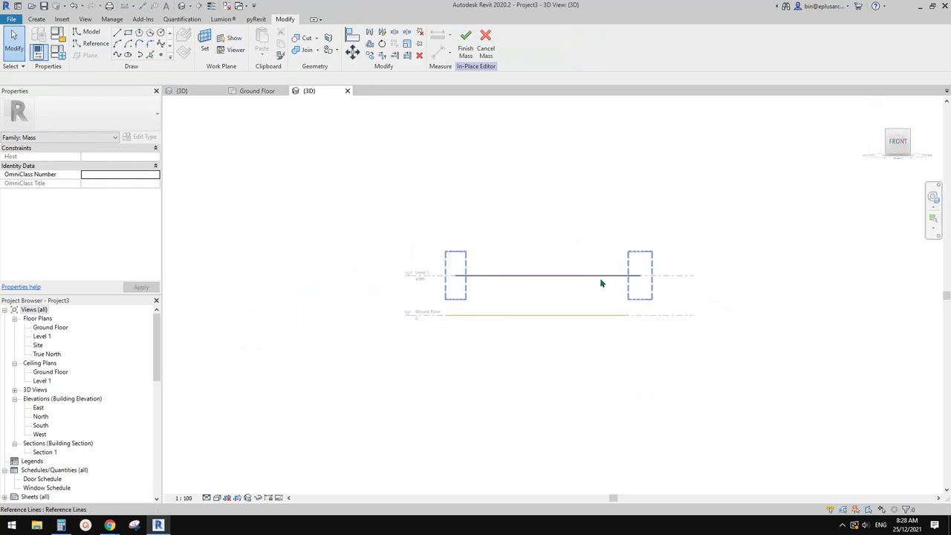
pyautogui.moveTo(532, 294); pyautogui.dragTo(532, 291)
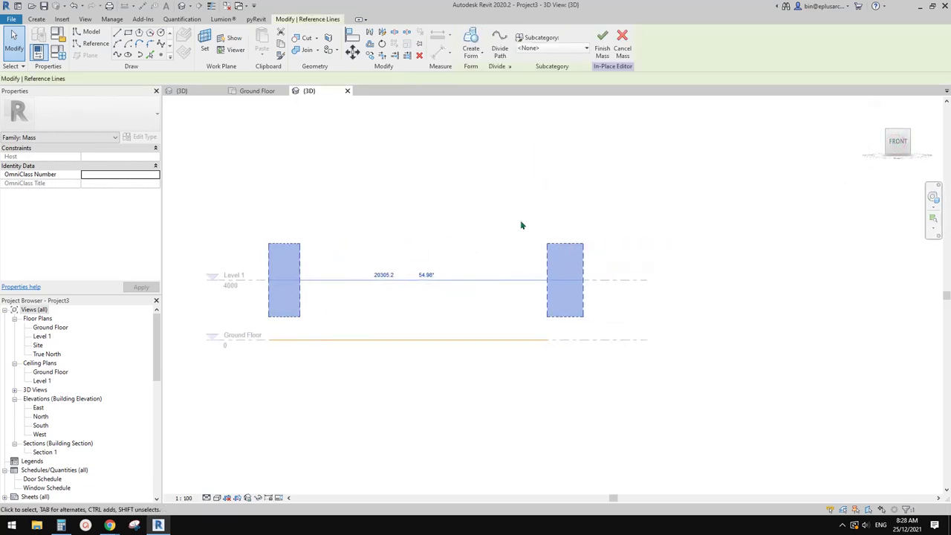
pyautogui.click(503, 340)
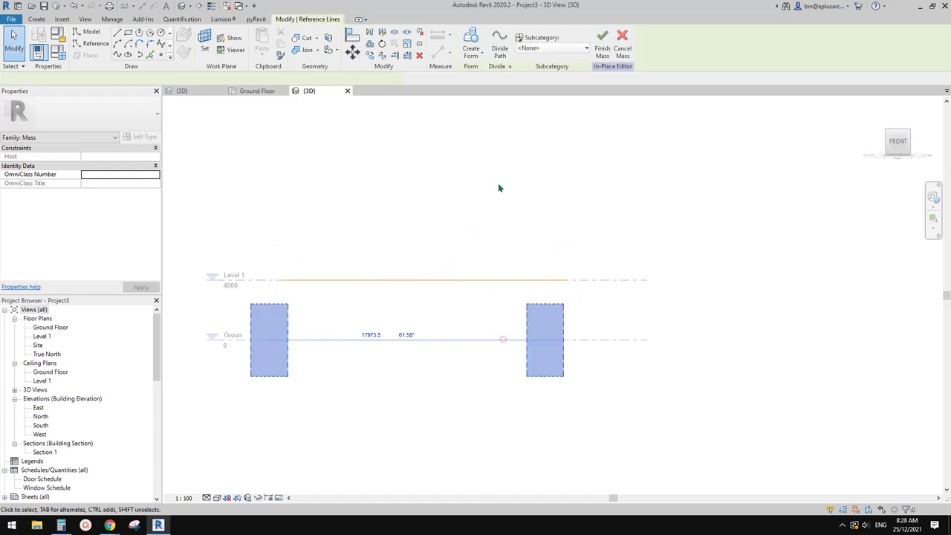
pyautogui.press('m')
pyautogui.press('v')
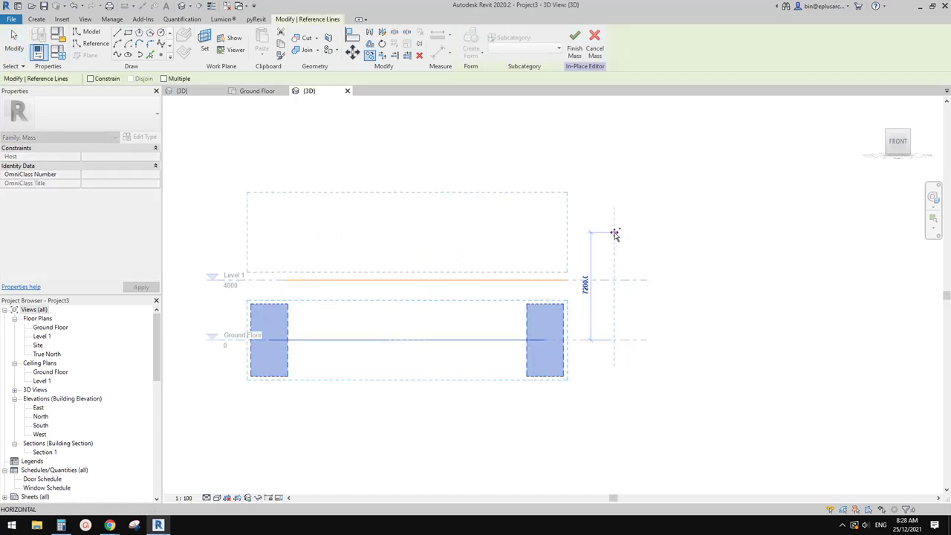
pyautogui.click(615, 227)
pyautogui.click(530, 245)
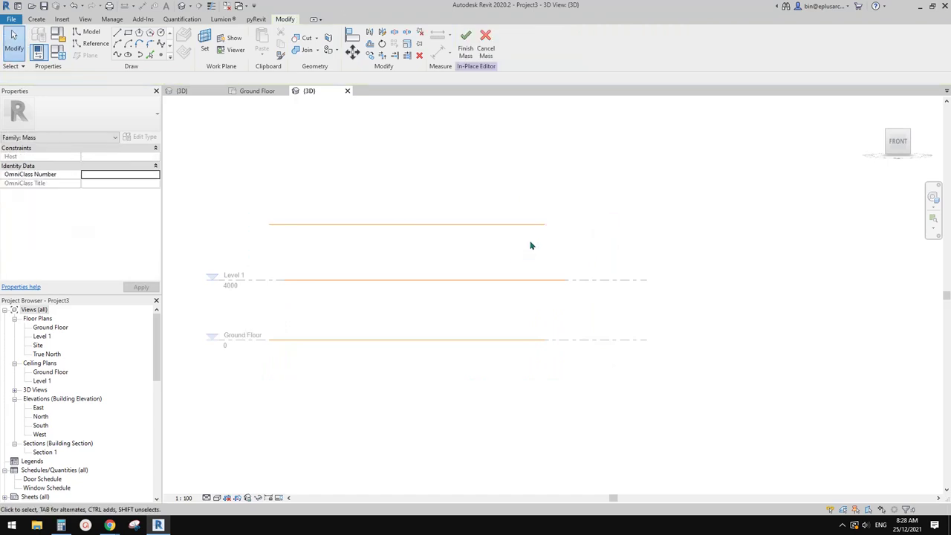
# Step: Examine the copied upper arc in 3D, including its host and work plane association
pyautogui.keyDown('shift'); pyautogui.moveTo(531, 245); pyautogui.dragTo(425, 346, button='middle'); pyautogui.keyUp('shift')
pyautogui.moveTo(502, 272); pyautogui.dragTo(481, 319, button='middle')
pyautogui.click(483, 279)
pyautogui.moveTo(483, 279); pyautogui.dragTo(556, 287, button='middle')
pyautogui.click(568, 280)
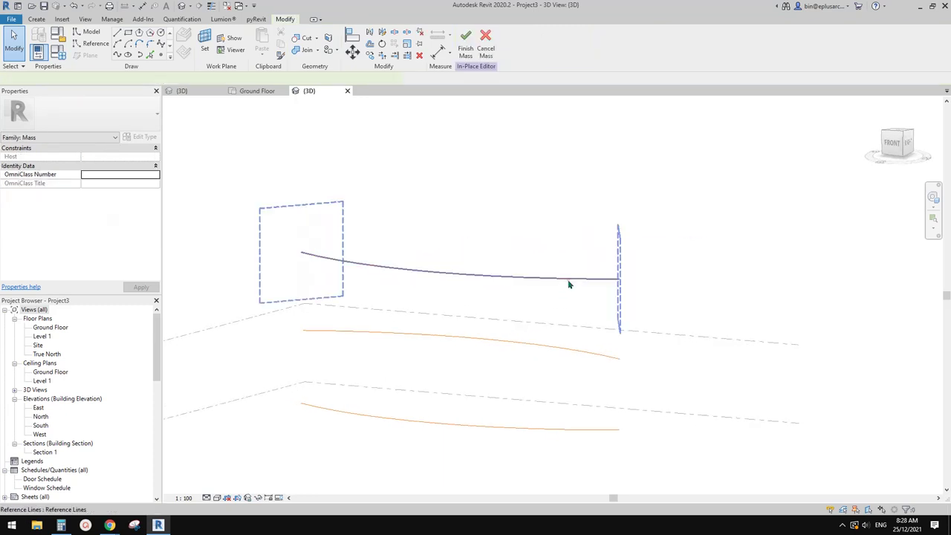
pyautogui.click(518, 280)
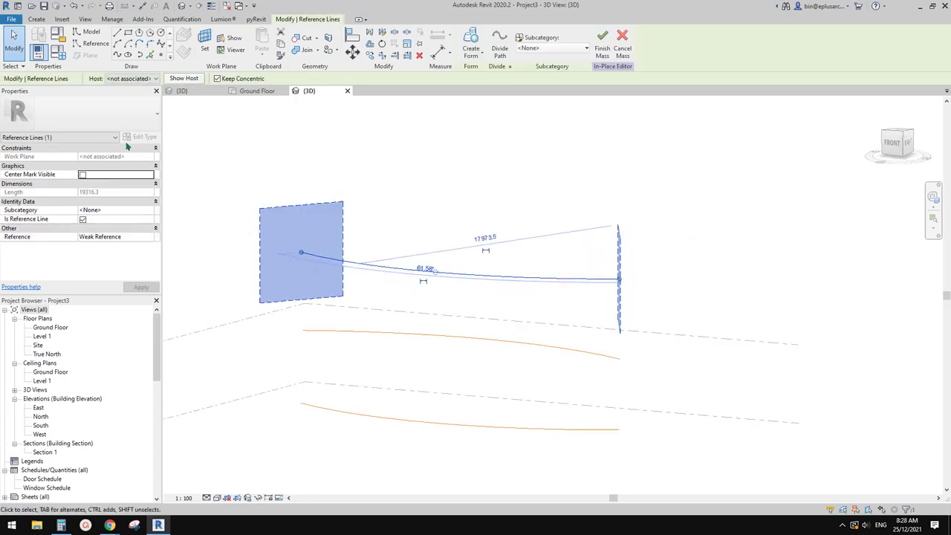
pyautogui.keyDown('shift'); pyautogui.moveTo(532, 283); pyautogui.dragTo(583, 318, button='middle'); pyautogui.keyUp('shift')
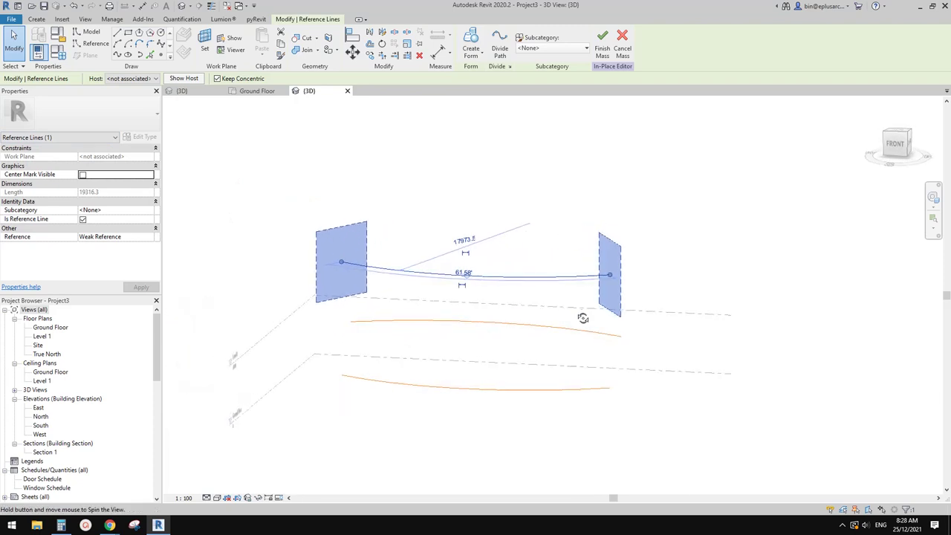
# Step: Examine how the three stacked reference arcs line up in 3D, selected together and individually
pyautogui.moveTo(565, 408); pyautogui.dragTo(540, 249)
pyautogui.keyDown('shift'); pyautogui.moveTo(548, 282); pyautogui.dragTo(527, 368, button='middle'); pyautogui.keyUp('shift')
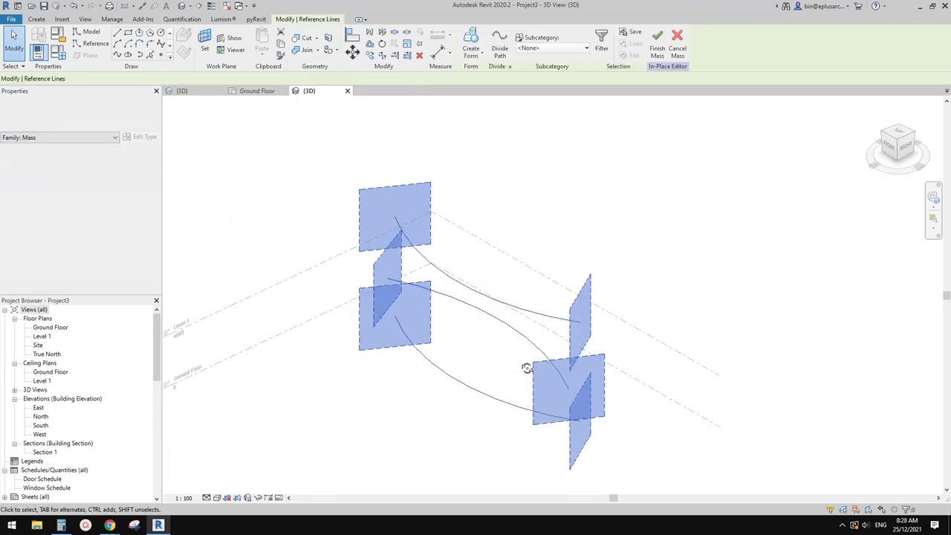
pyautogui.keyDown('shift'); pyautogui.moveTo(481, 340); pyautogui.dragTo(520, 340, button='middle'); pyautogui.keyUp('shift')
pyautogui.keyDown('shift'); pyautogui.moveTo(481, 375); pyautogui.dragTo(491, 358, button='middle'); pyautogui.keyUp('shift')
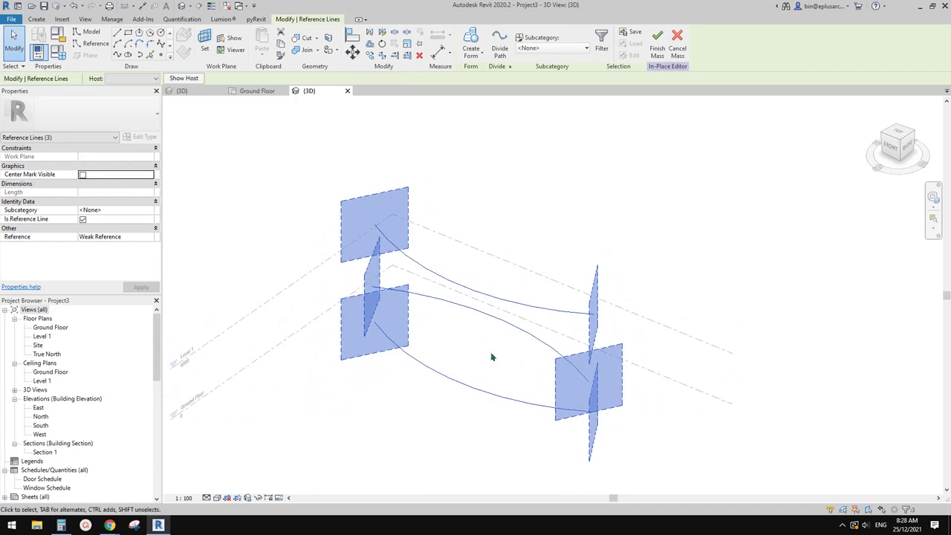
pyautogui.click(543, 309)
pyautogui.keyDown('shift'); pyautogui.moveTo(543, 317); pyautogui.dragTo(543, 274, button='middle'); pyautogui.keyUp('shift')
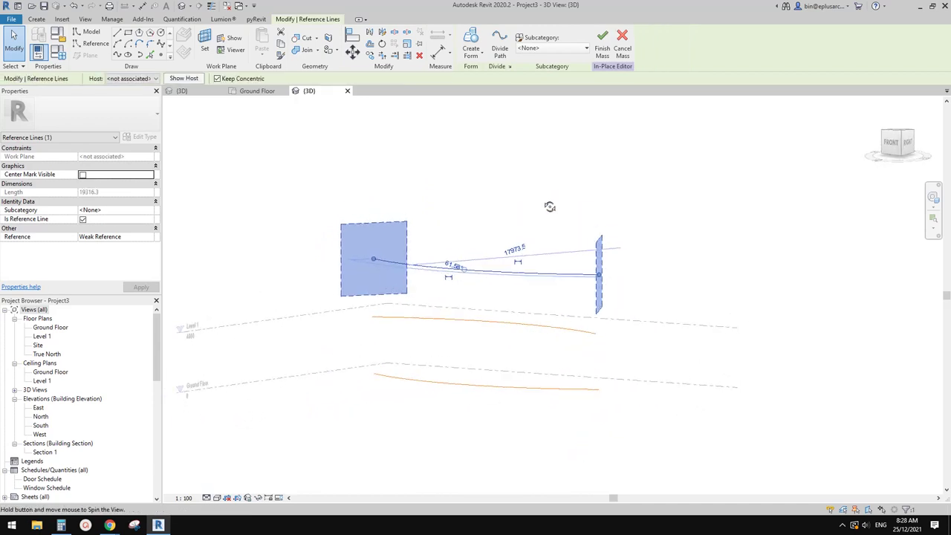
pyautogui.click(563, 253)
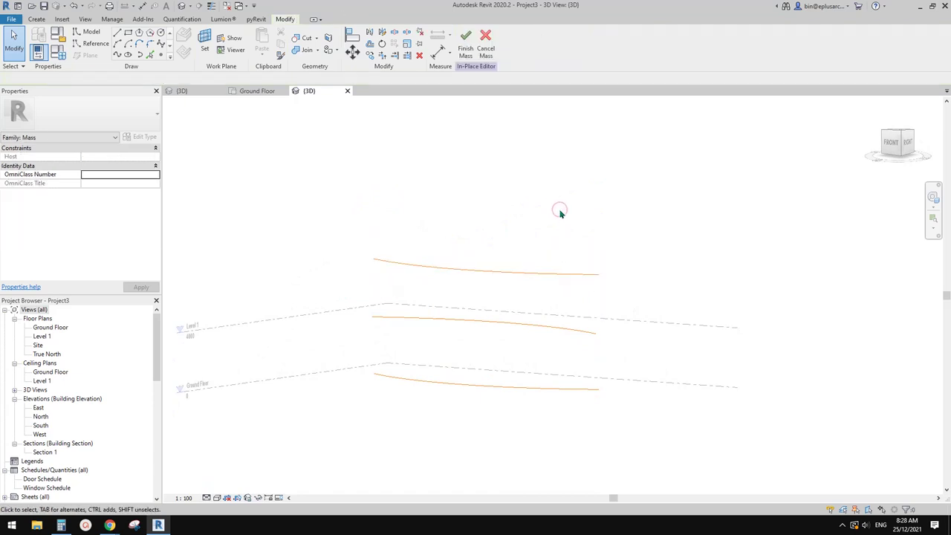
pyautogui.keyDown('shift'); pyautogui.moveTo(548, 234); pyautogui.dragTo(601, 319, button='middle'); pyautogui.keyUp('shift')
pyautogui.moveTo(573, 409); pyautogui.dragTo(530, 250)
pyautogui.keyDown('shift'); pyautogui.moveTo(552, 269); pyautogui.dragTo(567, 242, button='middle'); pyautogui.keyUp('shift')
pyautogui.moveTo(567, 242); pyautogui.dragTo(554, 289)
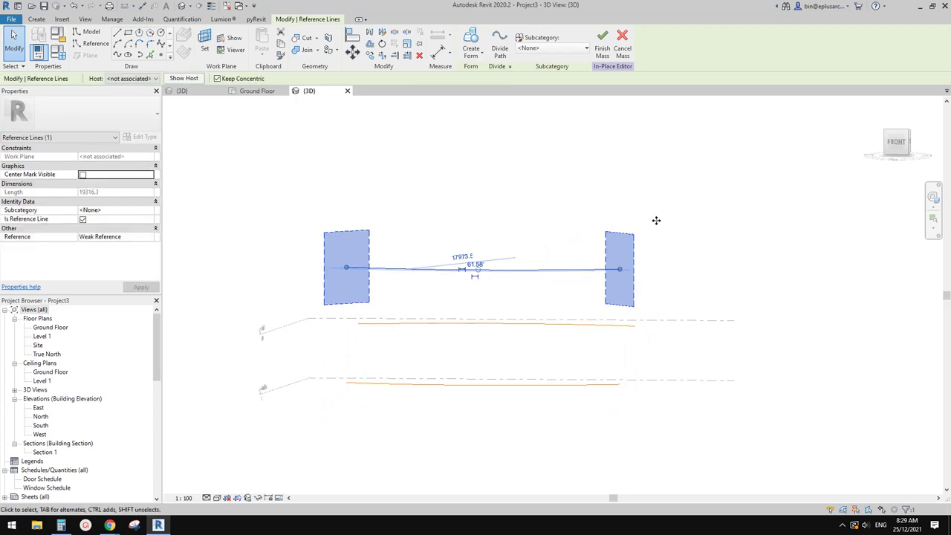
# Step: From the front view, copy the Level 1 arc straight up to a height above the uppermost arc
pyautogui.click(897, 142)
pyautogui.moveTo(613, 263); pyautogui.dragTo(674, 222, button='middle')
pyautogui.click(691, 376)
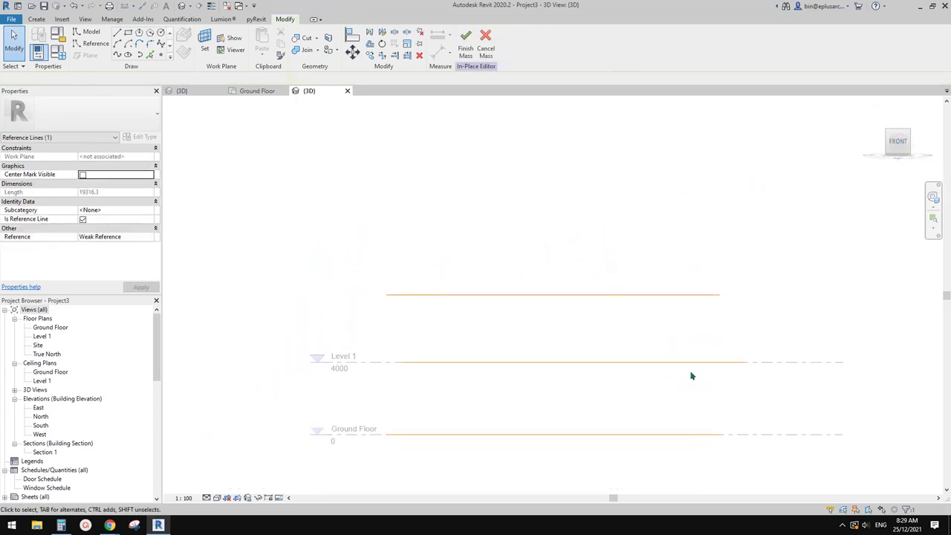
pyautogui.click(688, 365)
pyautogui.moveTo(688, 365); pyautogui.dragTo(591, 350, button='middle')
pyautogui.press('c')
pyautogui.press('o')
pyautogui.click(703, 346)
pyautogui.press('c')
pyautogui.press('o')
pyautogui.click(704, 346)
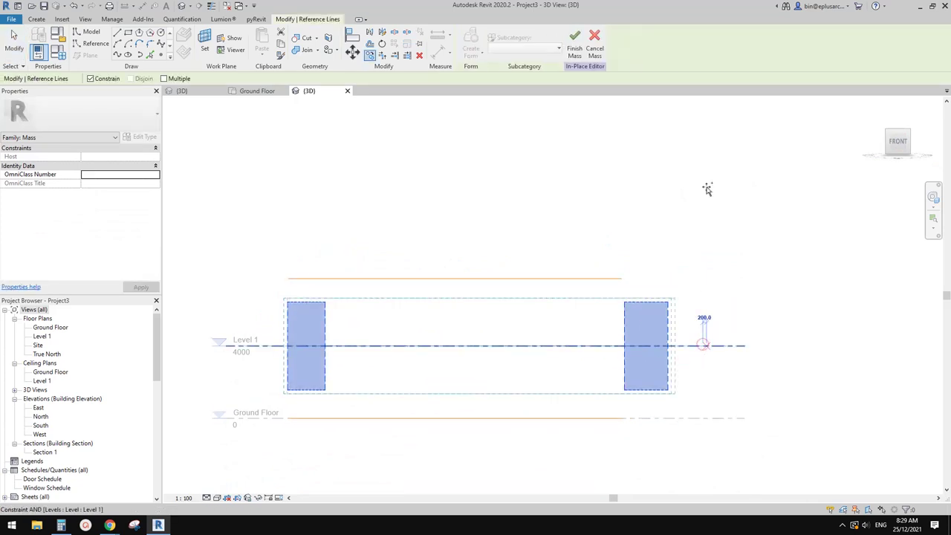
pyautogui.click(662, 241)
# Step: Select all four stacked reference arcs and create one curved surface form through them
pyautogui.keyDown('shift'); pyautogui.moveTo(627, 246); pyautogui.dragTo(558, 201, button='middle'); pyautogui.keyUp('shift')
pyautogui.moveTo(556, 195); pyautogui.dragTo(489, 387)
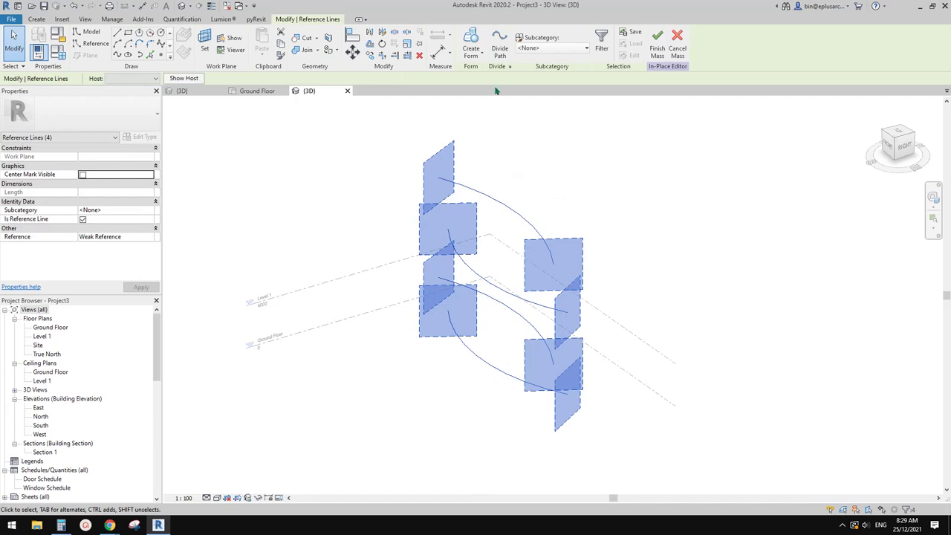
pyautogui.keyDown('shift'); pyautogui.moveTo(613, 130); pyautogui.dragTo(255, 456, button='middle'); pyautogui.keyUp('shift')
# Step: Set the 3D view's visual style to Shaded to display the curved form
pyautogui.click(216, 497)
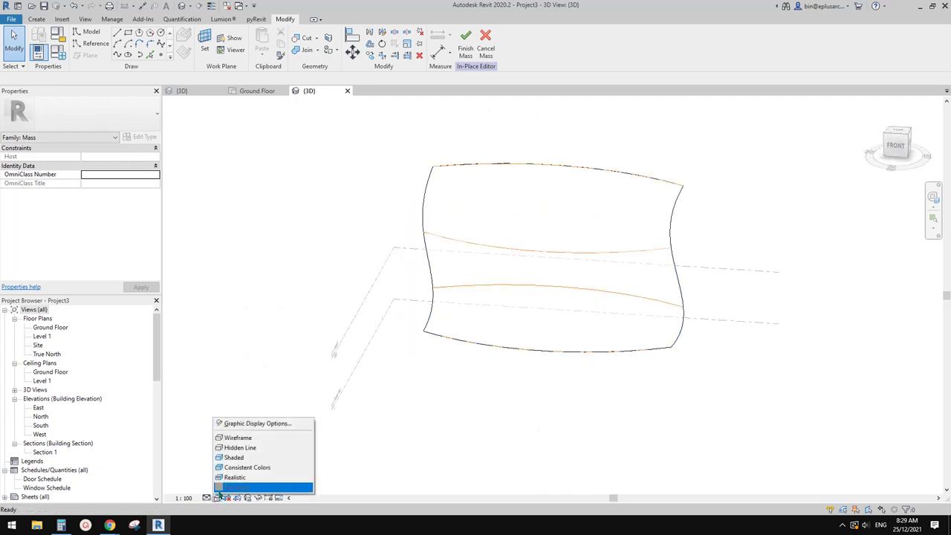
pyautogui.click(237, 458)
pyautogui.keyDown('shift'); pyautogui.moveTo(472, 418); pyautogui.dragTo(567, 245, button='middle'); pyautogui.keyUp('shift')
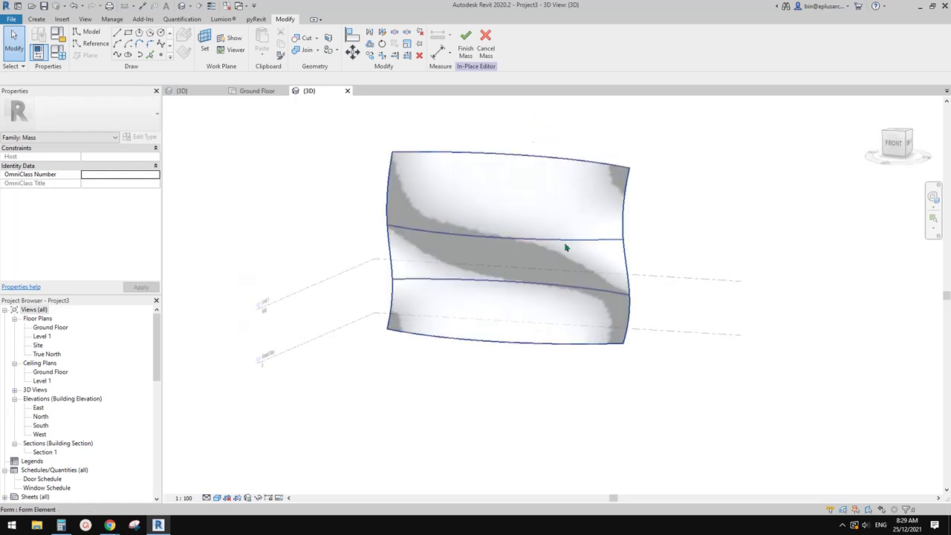
# Step: Finish the in-place mass, and reopen the finished mass for in-place editing
pyautogui.click(464, 44)
pyautogui.keyDown('shift'); pyautogui.moveTo(503, 246); pyautogui.dragTo(566, 327, button='middle'); pyautogui.keyUp('shift')
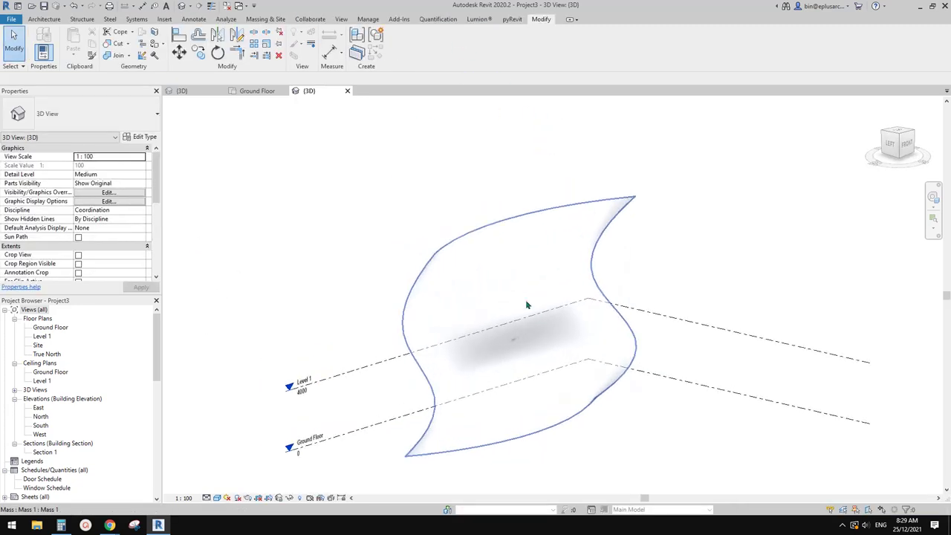
pyautogui.click(526, 300)
pyautogui.click(401, 45)
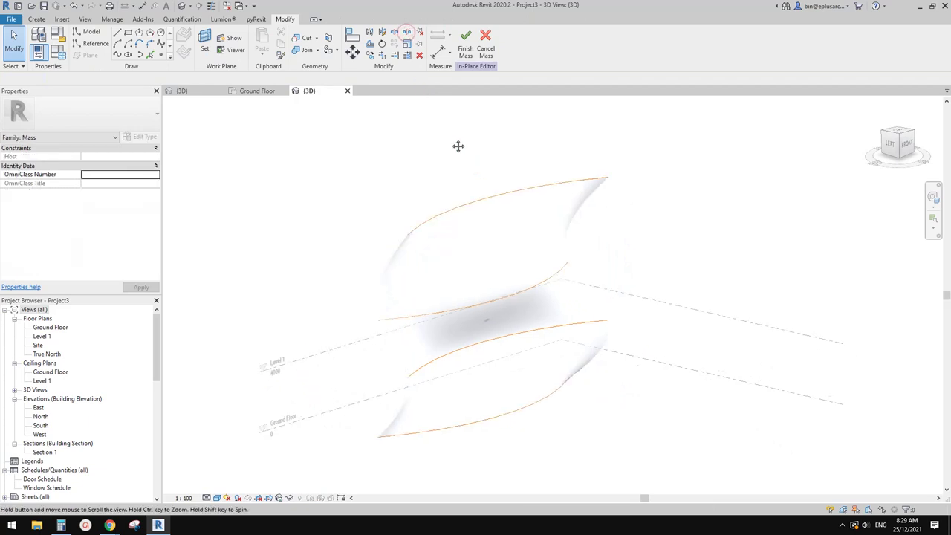
# Step: Divide the wavy form's surface into a UV grid with 10 divisions in each direction
pyautogui.click(512, 253)
pyautogui.keyDown('shift'); pyautogui.moveTo(513, 252); pyautogui.dragTo(515, 189, button='middle'); pyautogui.keyUp('shift')
pyautogui.click(527, 56)
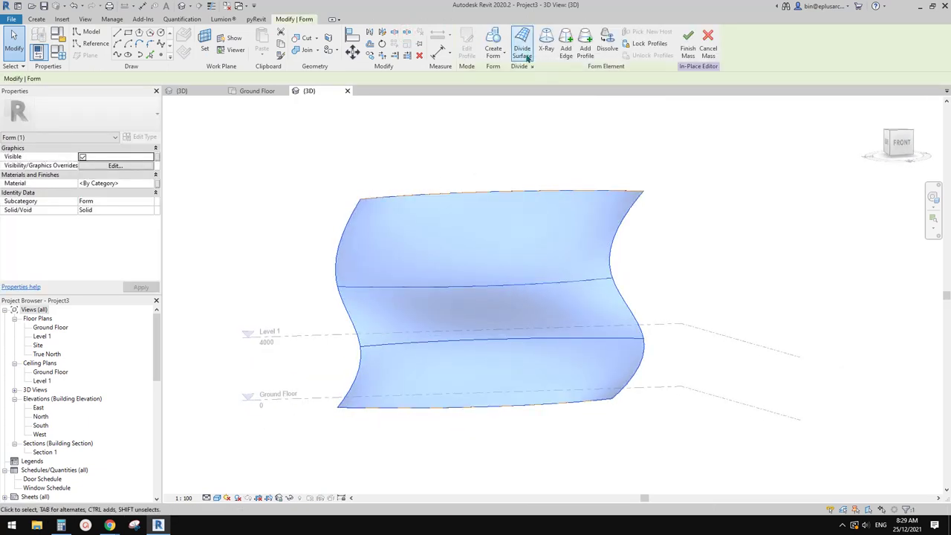
pyautogui.keyDown('shift'); pyautogui.moveTo(523, 229); pyautogui.dragTo(498, 243, button='middle'); pyautogui.keyUp('shift')
pyautogui.keyDown('shift'); pyautogui.moveTo(501, 290); pyautogui.dragTo(531, 156, button='middle'); pyautogui.keyUp('shift')
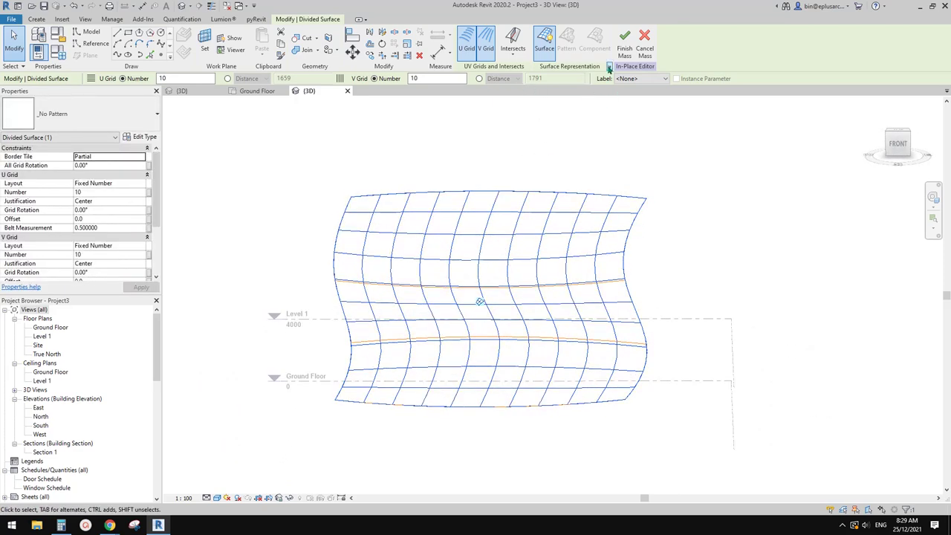
# Step: Turn on the display of nodes in the divided surface's surface representation settings
pyautogui.click(608, 67)
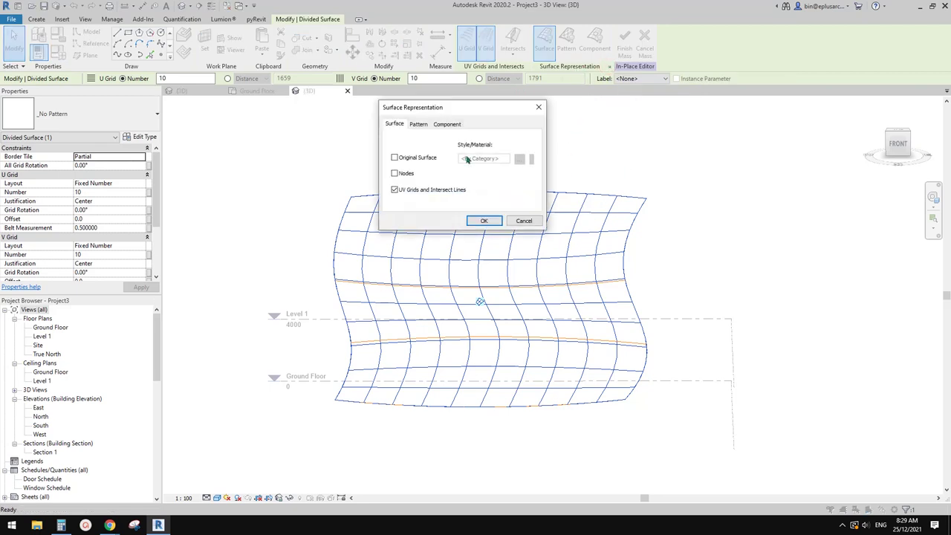
pyautogui.click(483, 220)
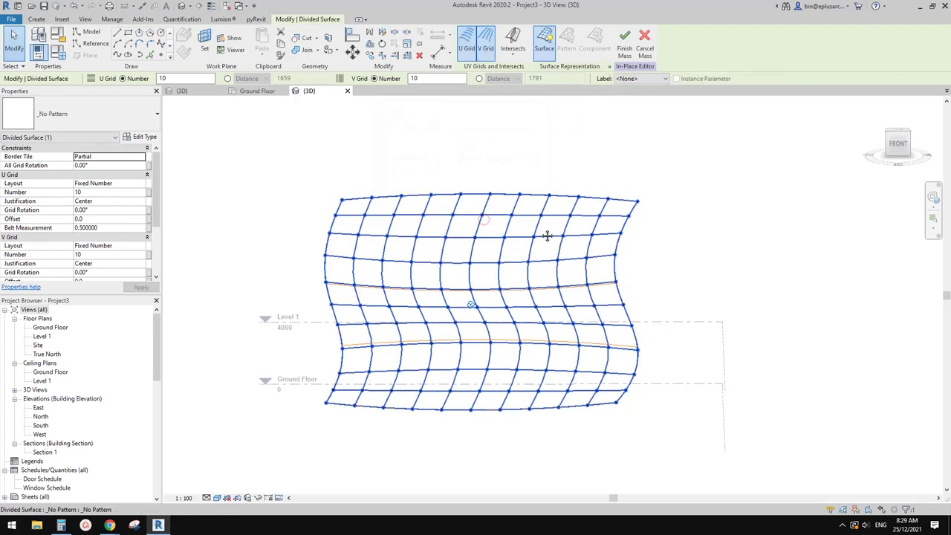
pyautogui.scroll(2, 503, 250)
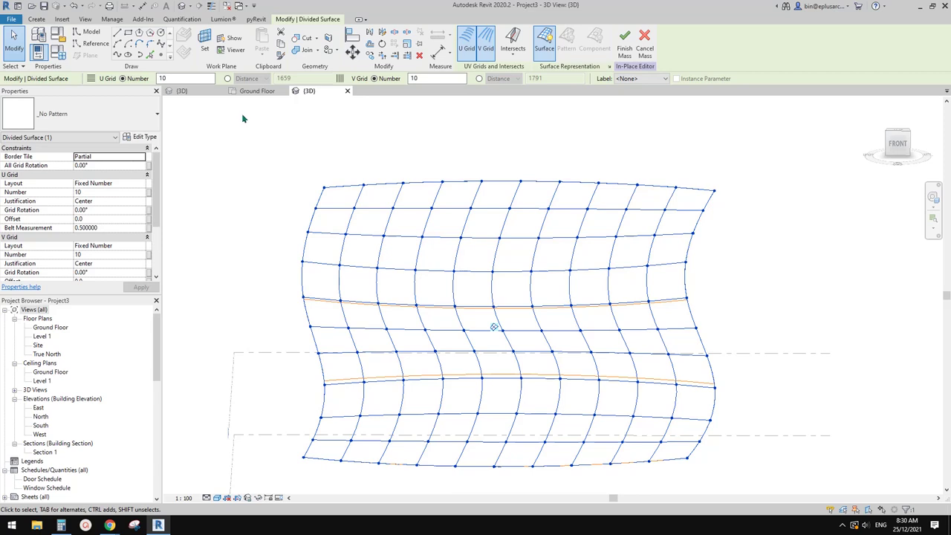
# Step: Load Family4 into the mass project and place one box on the four corner nodes of a mid-surface grid cell
pyautogui.click(198, 94)
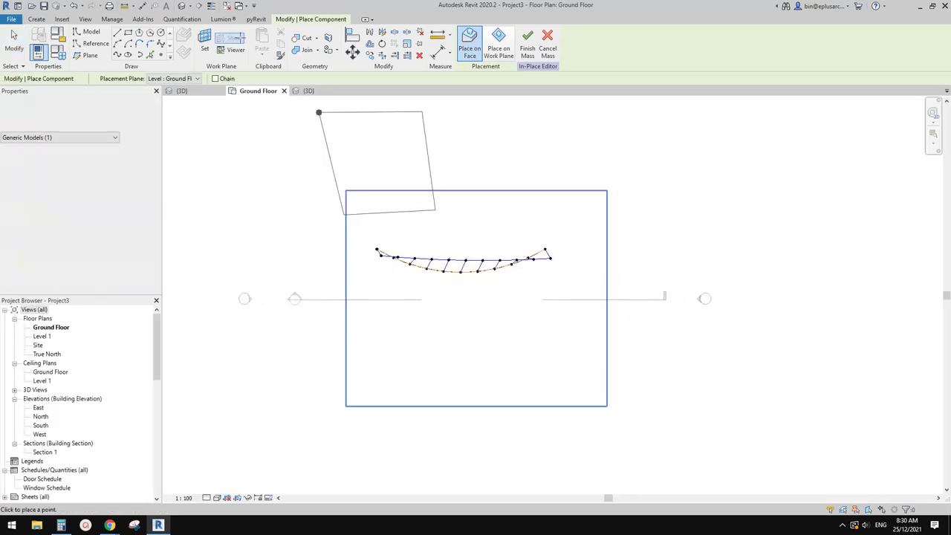
pyautogui.click(309, 91)
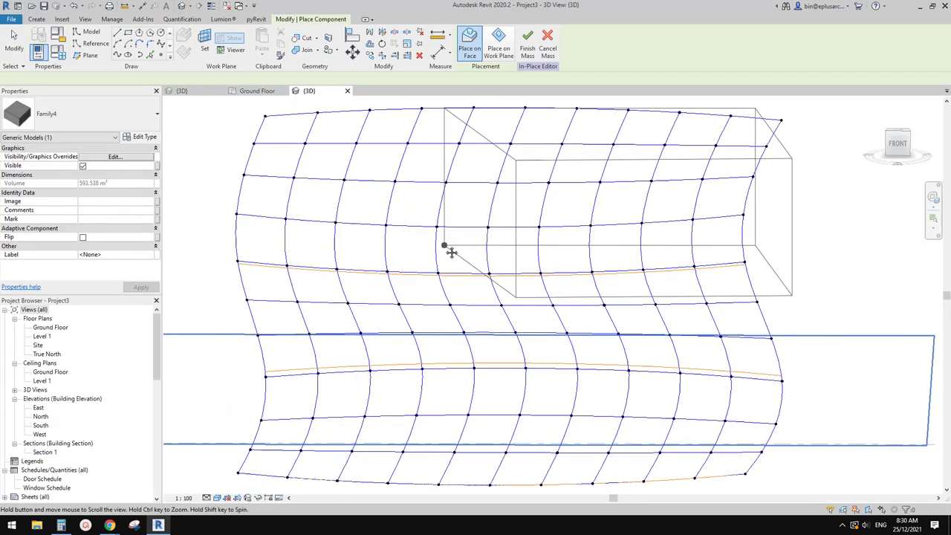
pyautogui.scroll(3, 451, 253)
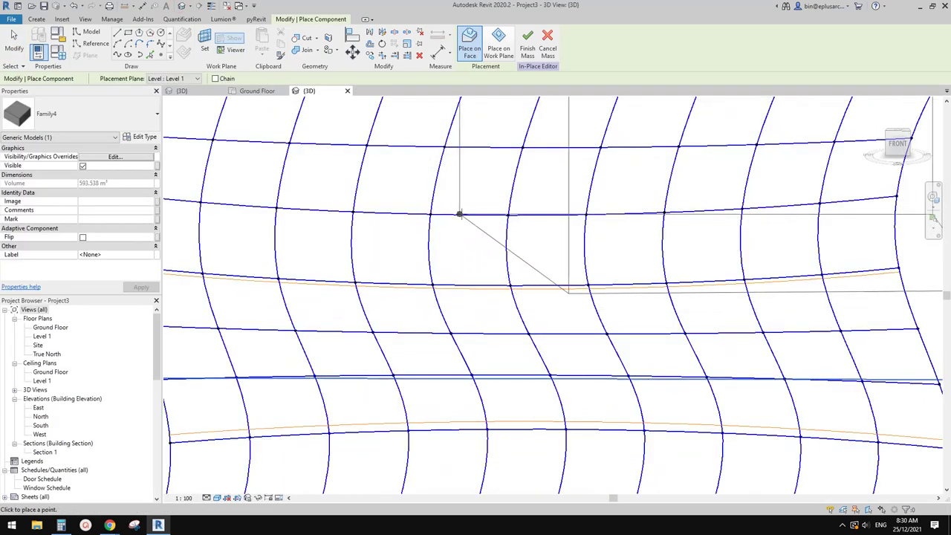
pyautogui.click(431, 214)
pyautogui.click(508, 215)
pyautogui.click(432, 285)
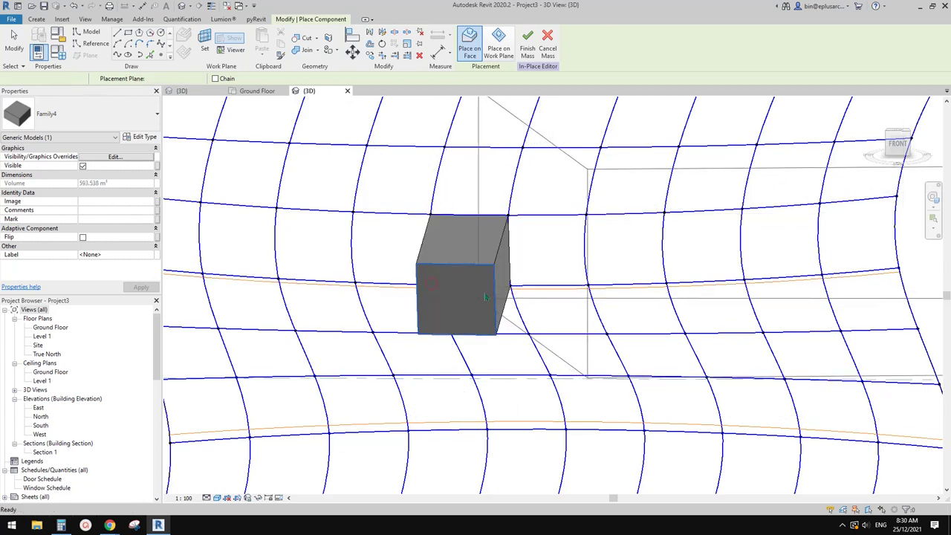
pyautogui.press('Escape')
# Step: Try to repeat the single placed box across the divided surface
pyautogui.keyDown('shift'); pyautogui.moveTo(475, 246); pyautogui.dragTo(473, 277, button='middle'); pyautogui.keyUp('shift')
pyautogui.keyDown('shift'); pyautogui.moveTo(496, 249); pyautogui.dragTo(536, 240, button='middle'); pyautogui.keyUp('shift')
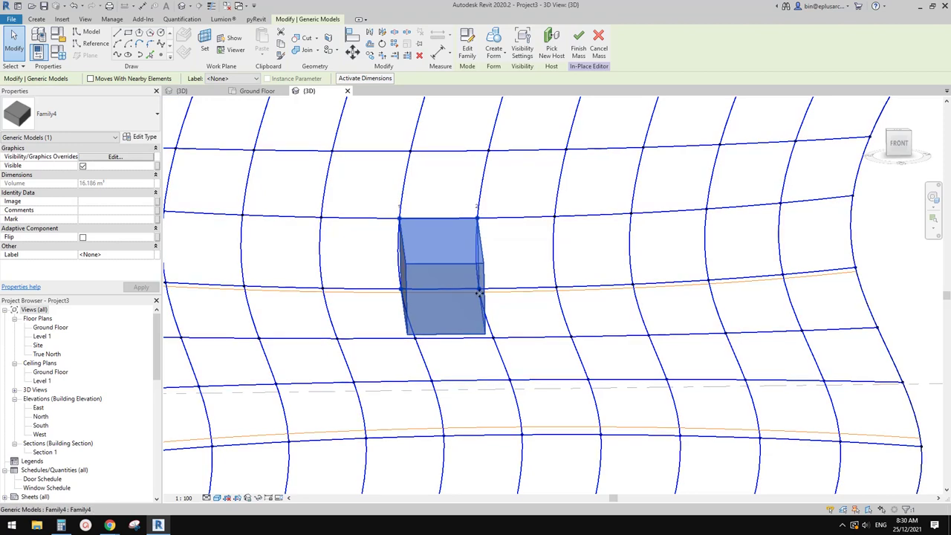
pyautogui.scroll(-4, 420, 261)
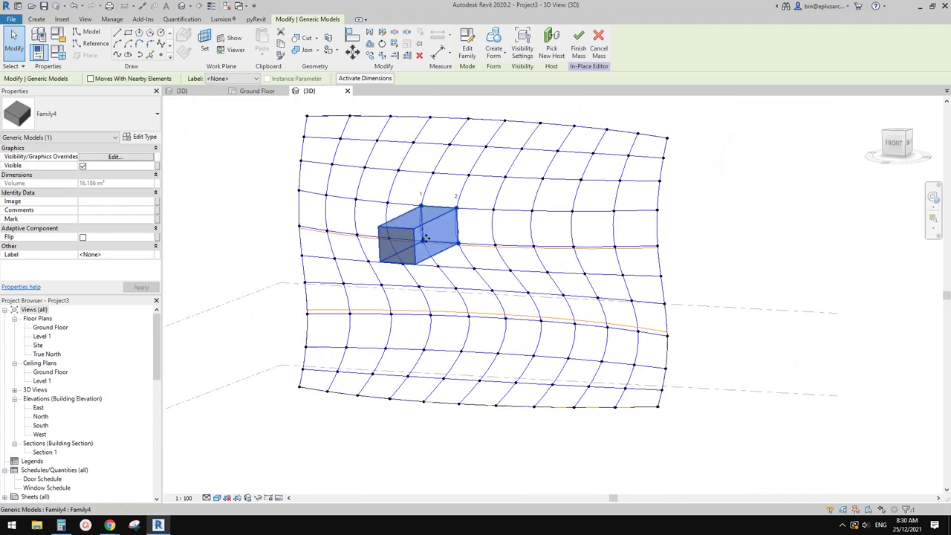
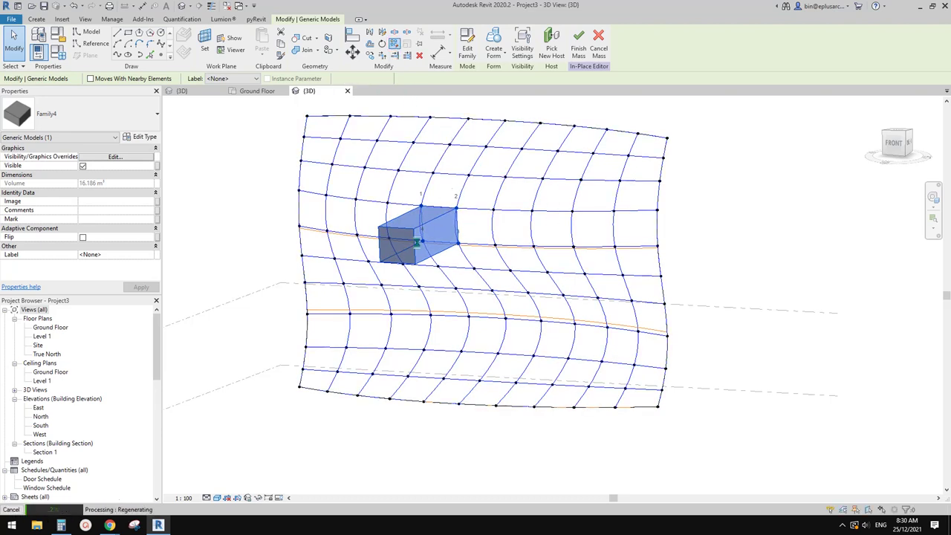
pyautogui.keyDown('shift'); pyautogui.moveTo(436, 251); pyautogui.dragTo(513, 275, button='middle'); pyautogui.keyUp('shift')
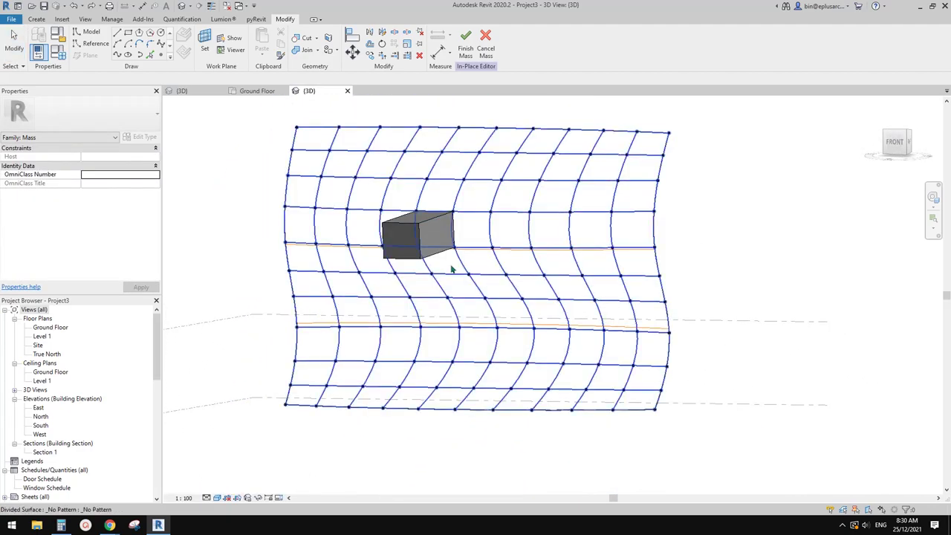
pyautogui.scroll(3, 505, 295)
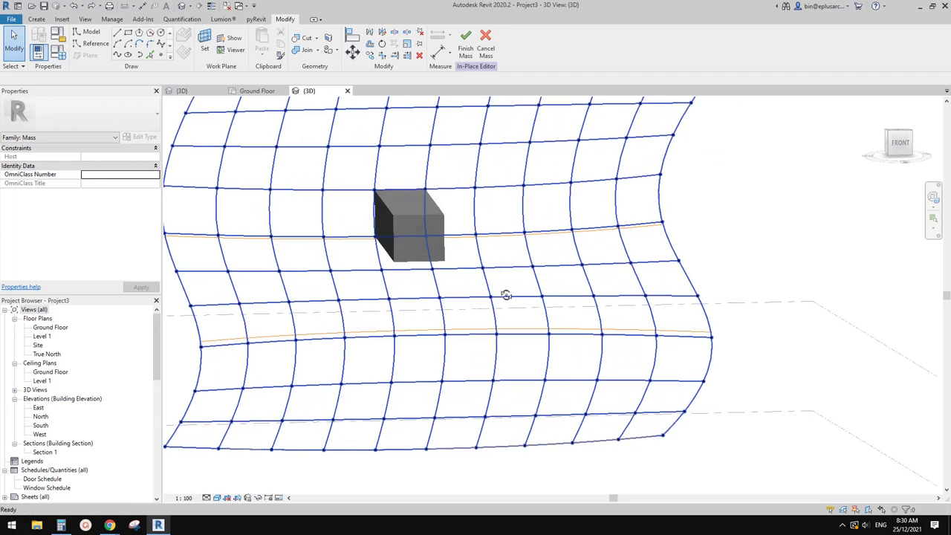
# Step: Place a second Family4 box in the same grid row, leaving one empty cell between the two boxes
pyautogui.click(440, 230)
pyautogui.moveTo(446, 231); pyautogui.dragTo(402, 251, button='middle')
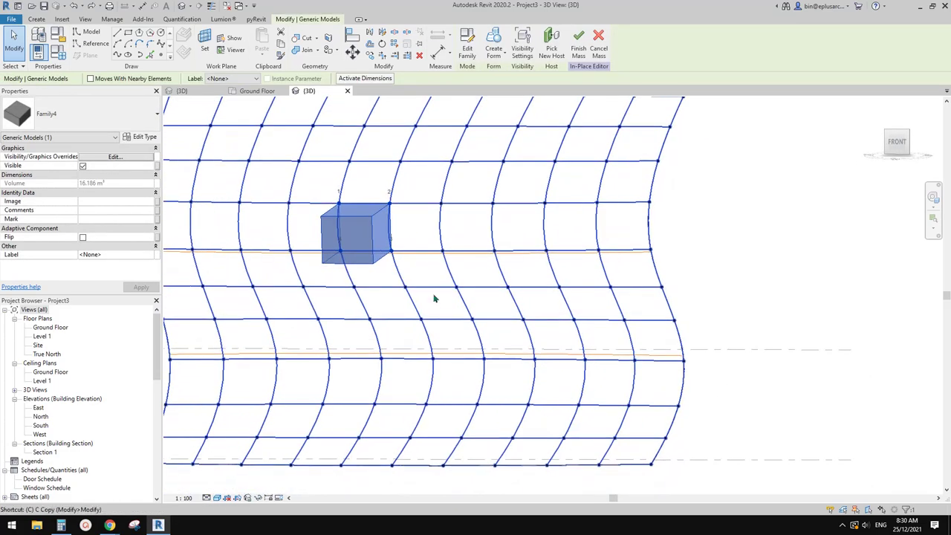
pyautogui.press('Escape')
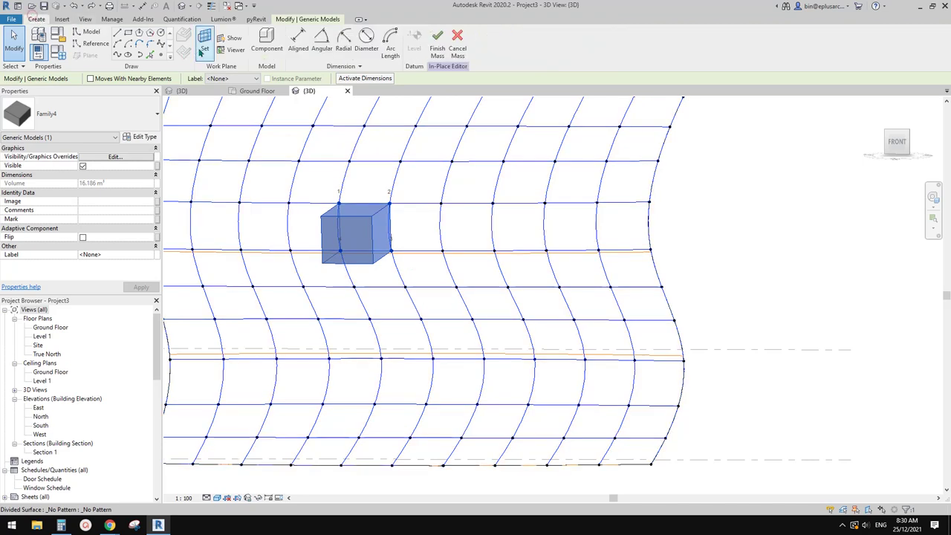
pyautogui.click(279, 47)
pyautogui.keyDown('shift'); pyautogui.moveTo(448, 291); pyautogui.dragTo(458, 239, button='middle'); pyautogui.keyUp('shift')
pyautogui.keyDown('shift'); pyautogui.moveTo(329, 146); pyautogui.dragTo(448, 216, button='middle'); pyautogui.keyUp('shift')
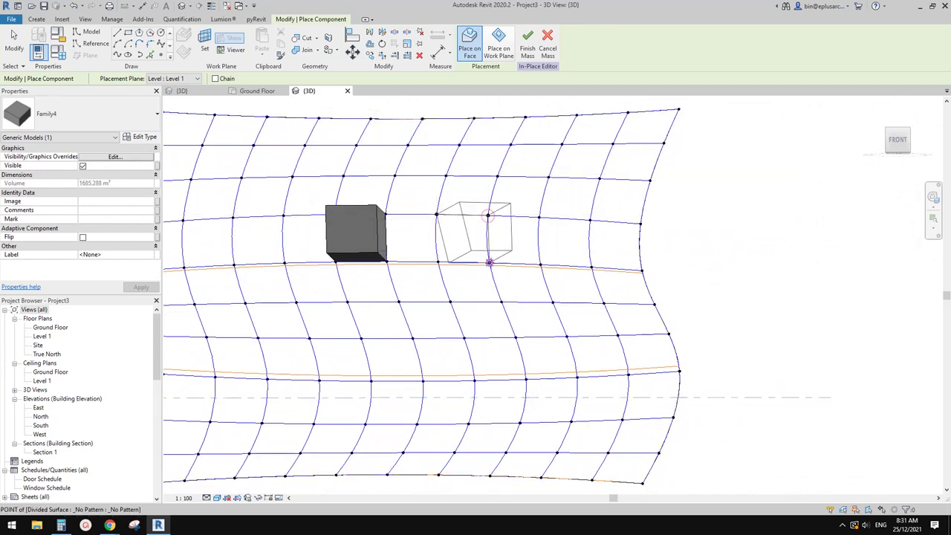
pyautogui.click(439, 262)
pyautogui.press('Escape')
pyautogui.press('Escape')
# Step: Select both placed boxes and try to repeat their alternating pattern across the divided surface
pyautogui.keyDown('shift'); pyautogui.moveTo(495, 265); pyautogui.dragTo(456, 249, button='middle'); pyautogui.keyUp('shift')
pyautogui.click(456, 249)
pyautogui.keyDown('ctrl'); pyautogui.click(378, 238); pyautogui.keyUp('ctrl')
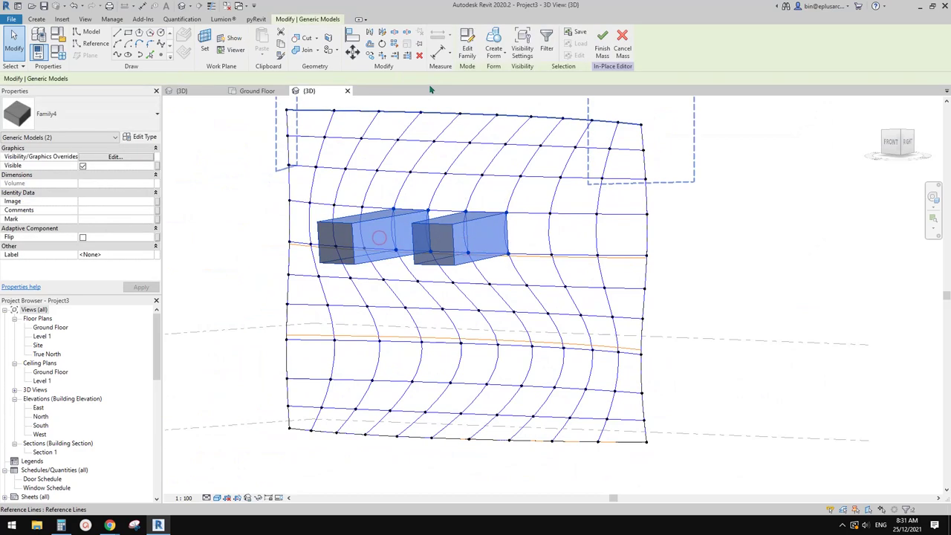
pyautogui.click(394, 45)
pyautogui.press('Escape')
pyautogui.keyDown('shift'); pyautogui.moveTo(500, 153); pyautogui.dragTo(481, 209, button='middle'); pyautogui.keyUp('shift')
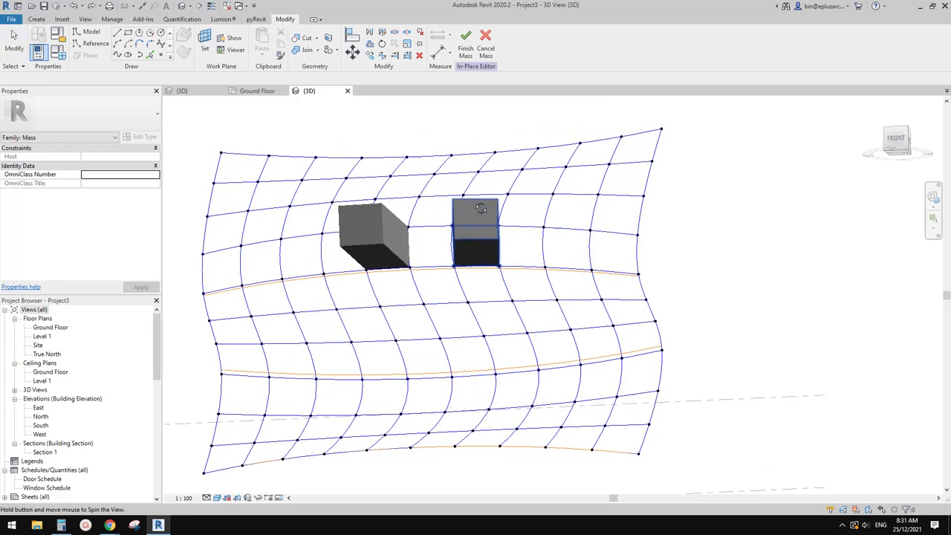
# Step: Place a third Family4 box two grid rows below the existing boxes, in the empty column between them
pyautogui.click(495, 261)
pyautogui.scroll(1, 479, 238)
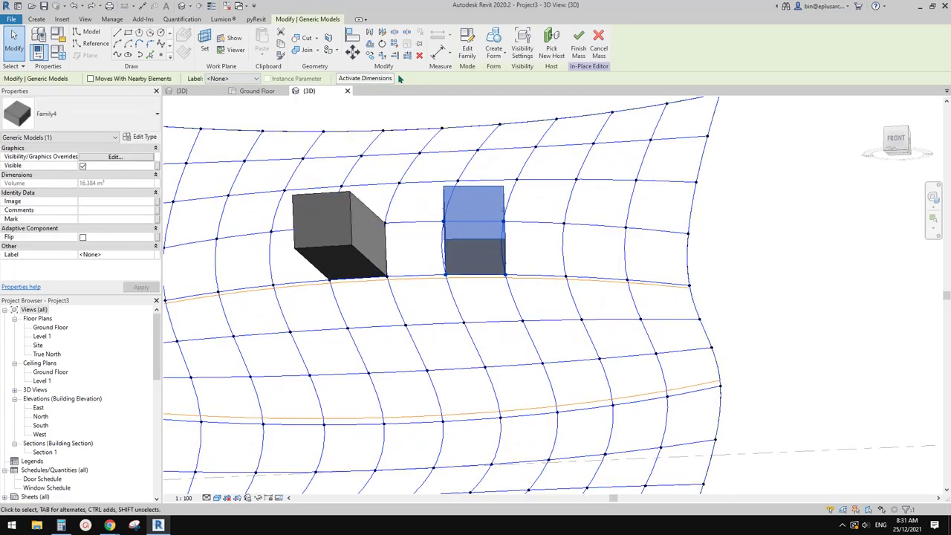
pyautogui.click(37, 18)
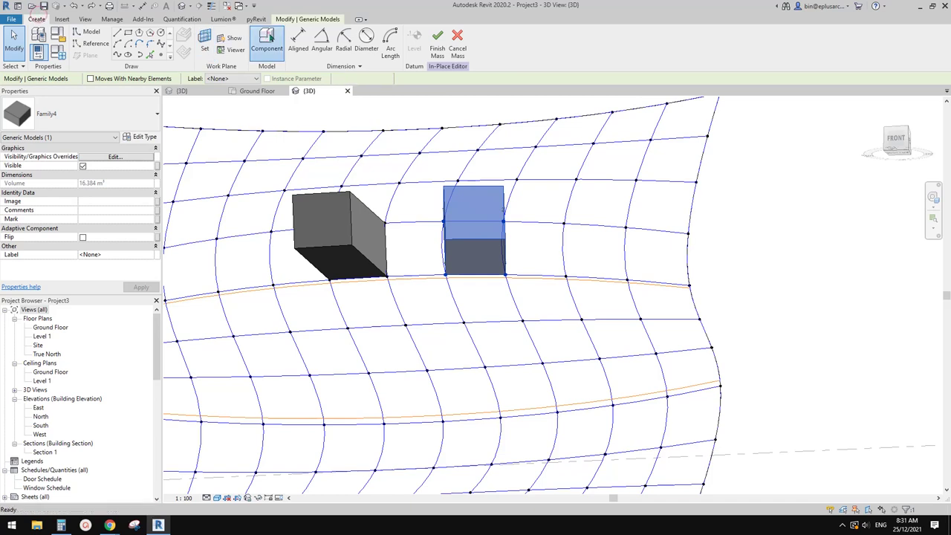
pyautogui.click(268, 41)
pyautogui.click(463, 322)
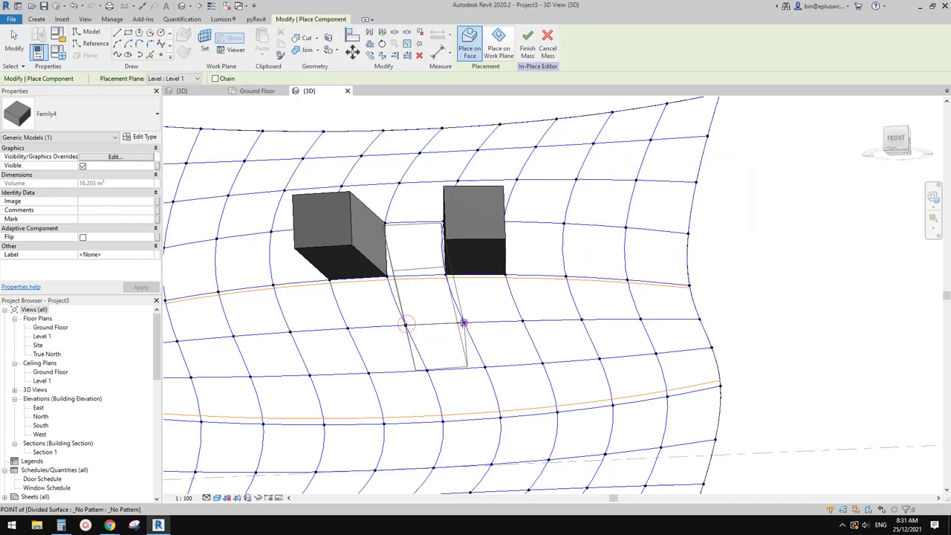
pyautogui.click(427, 371)
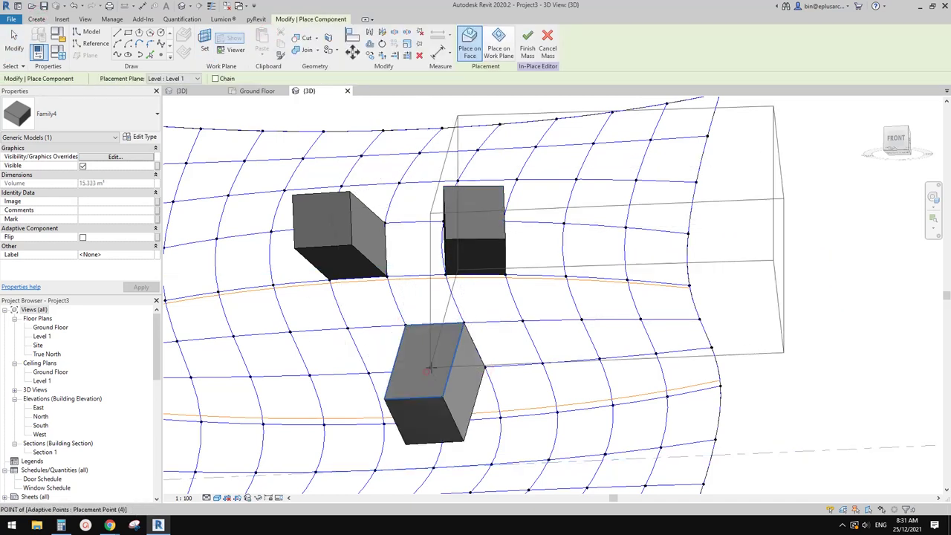
pyautogui.press('Escape')
# Step: Select all three boxes and try to repeat their staggered pattern across the divided surface
pyautogui.click(452, 360)
pyautogui.keyDown('ctrl'); pyautogui.click(477, 247); pyautogui.keyUp('ctrl')
pyautogui.keyDown('ctrl'); pyautogui.click(359, 265); pyautogui.keyUp('ctrl')
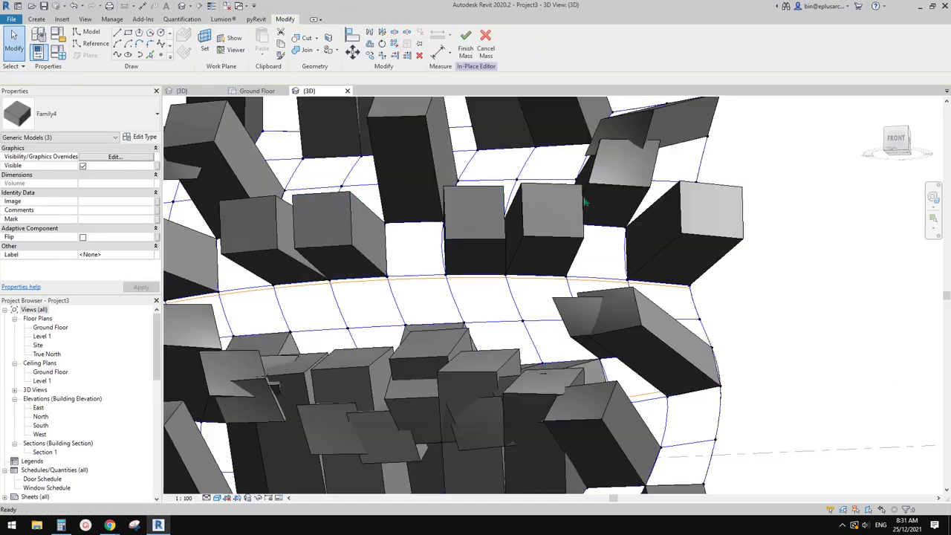
pyautogui.press('Escape')
pyautogui.keyDown('shift'); pyautogui.moveTo(585, 202); pyautogui.dragTo(502, 278, button='middle'); pyautogui.keyUp('shift')
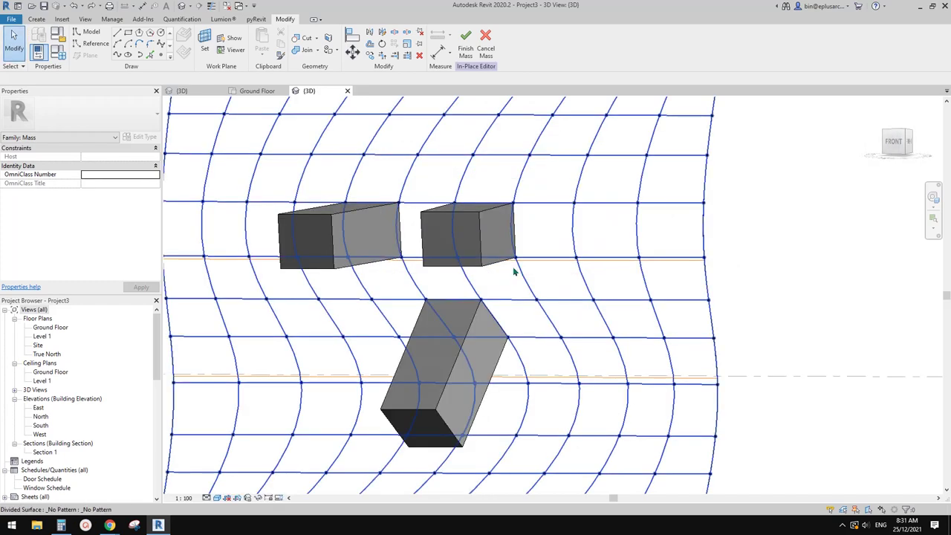
# Step: Examine from several angles how the three placed boxes project from the surface grid
pyautogui.keyDown('shift'); pyautogui.moveTo(516, 269); pyautogui.dragTo(571, 304, button='middle'); pyautogui.keyUp('shift')
pyautogui.scroll(-3, 571, 304)
pyautogui.scroll(4, 489, 275)
pyautogui.click(489, 275)
pyautogui.keyDown('shift'); pyautogui.moveTo(489, 275); pyautogui.dragTo(445, 260, button='middle'); pyautogui.keyUp('shift')
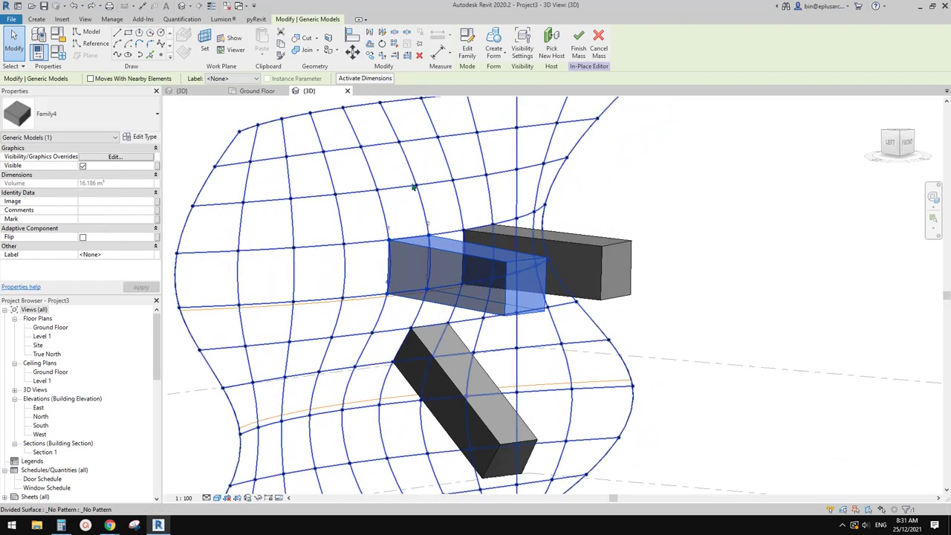
pyautogui.keyDown('shift'); pyautogui.moveTo(446, 211); pyautogui.dragTo(374, 157, button='middle'); pyautogui.keyUp('shift')
# Step: Return to the Family4 model and inspect the adaptive placement points at the box's base corners
pyautogui.click(260, 91)
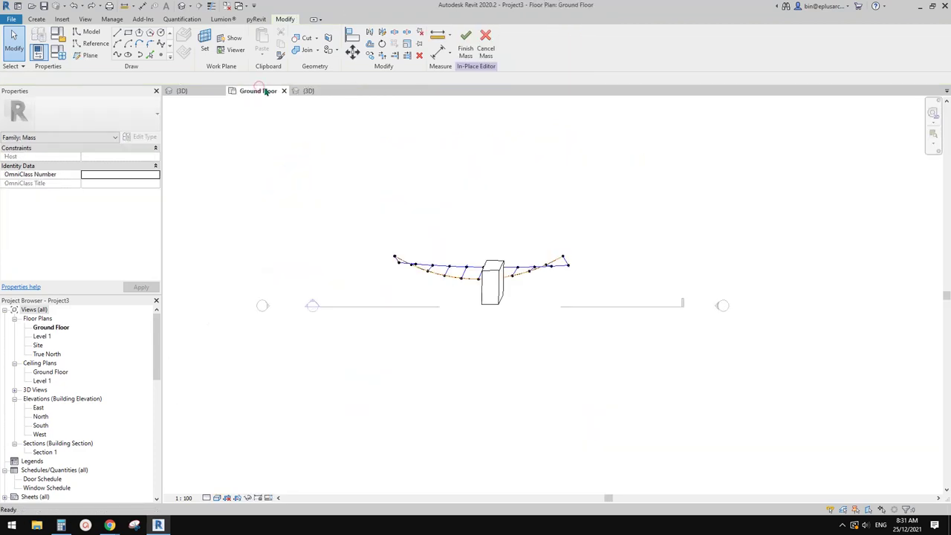
pyautogui.click(207, 91)
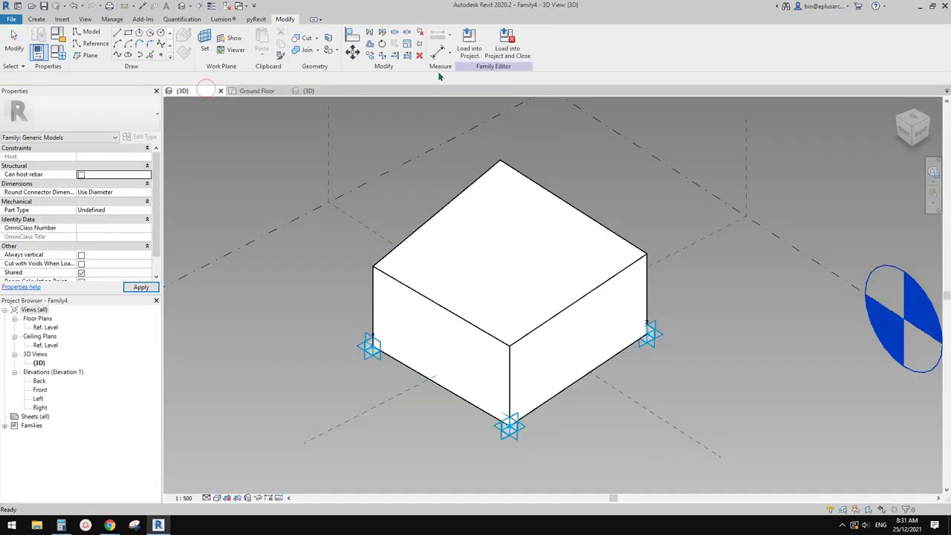
pyautogui.keyDown('shift'); pyautogui.moveTo(497, 275); pyautogui.dragTo(416, 282, button='middle'); pyautogui.keyUp('shift')
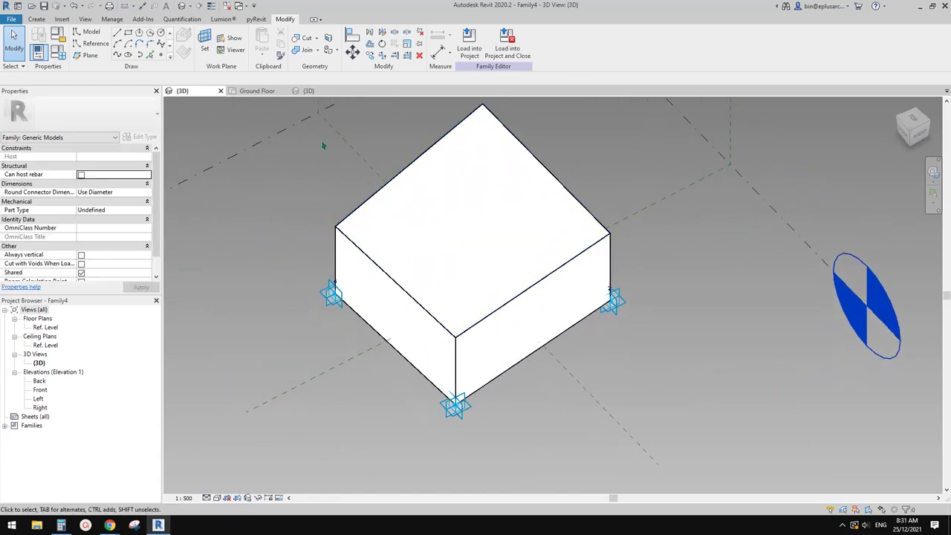
pyautogui.click(622, 310)
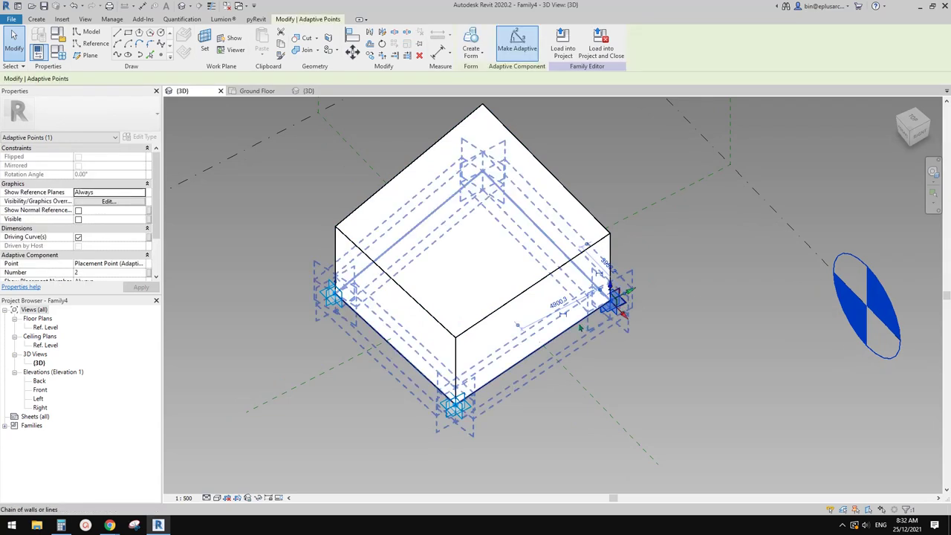
pyautogui.moveTo(595, 332); pyautogui.dragTo(596, 327, button='middle')
pyautogui.click(597, 327)
pyautogui.scroll(-1, 571, 298)
pyautogui.keyDown('shift'); pyautogui.moveTo(568, 298); pyautogui.dragTo(561, 353, button='middle'); pyautogui.keyUp('shift')
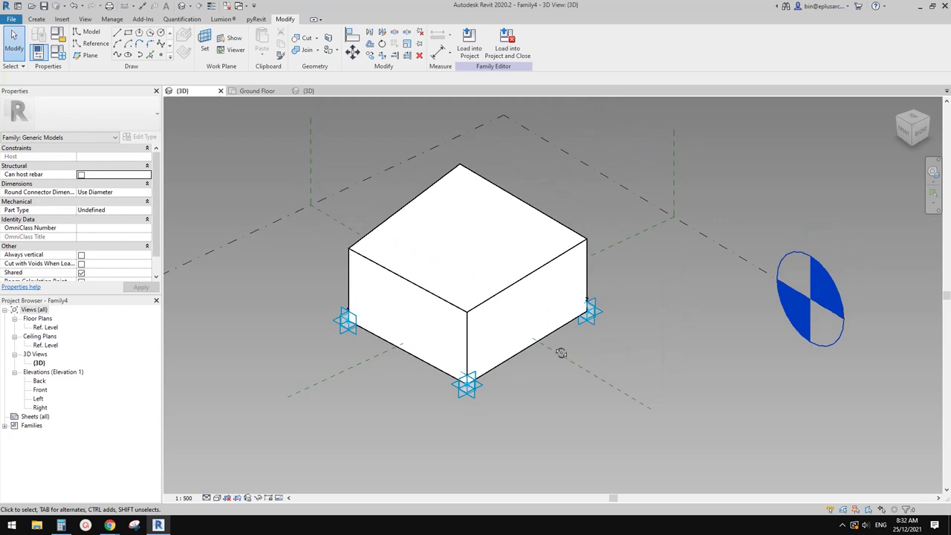
pyautogui.click(251, 95)
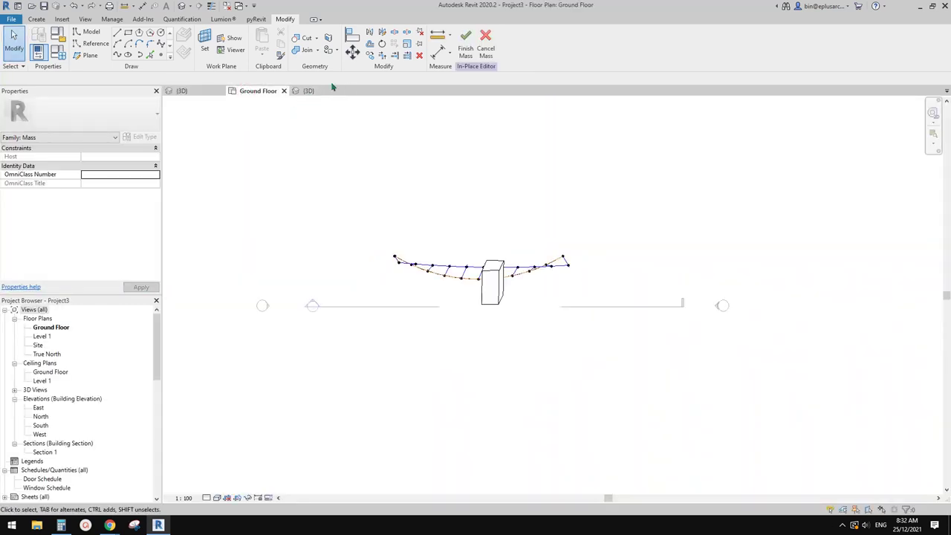
pyautogui.click(222, 91)
pyautogui.moveTo(474, 334); pyautogui.dragTo(470, 332, button='middle')
pyautogui.moveTo(332, 215); pyautogui.dragTo(319, 228, button='middle')
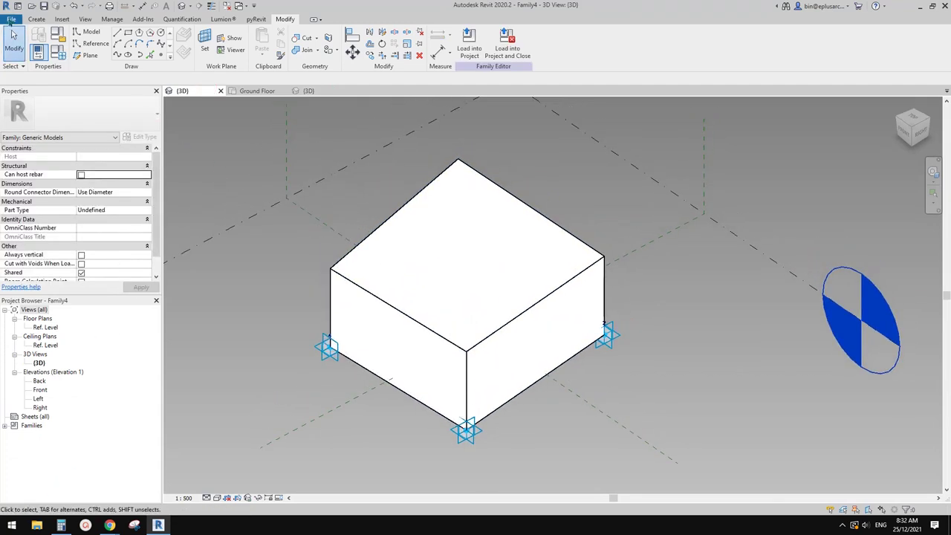
pyautogui.click(12, 19)
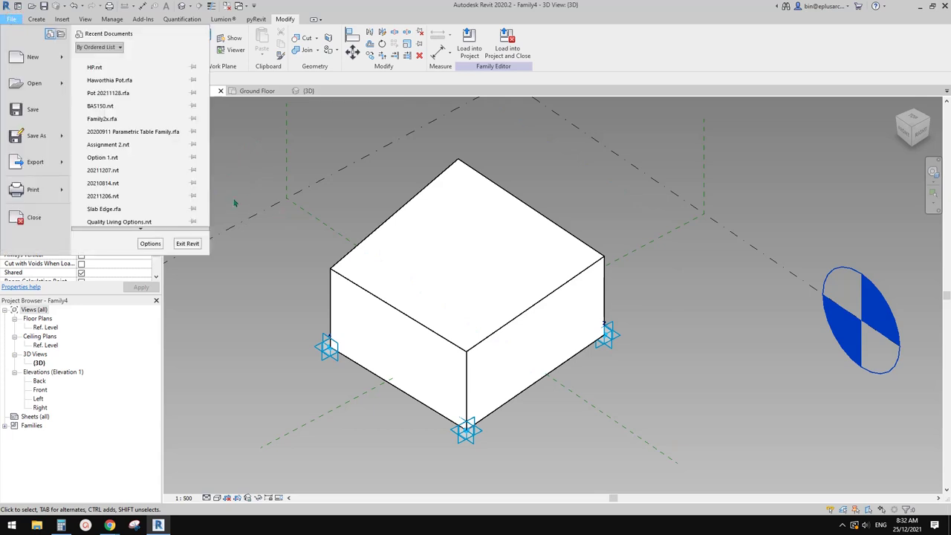
pyautogui.click(279, 214)
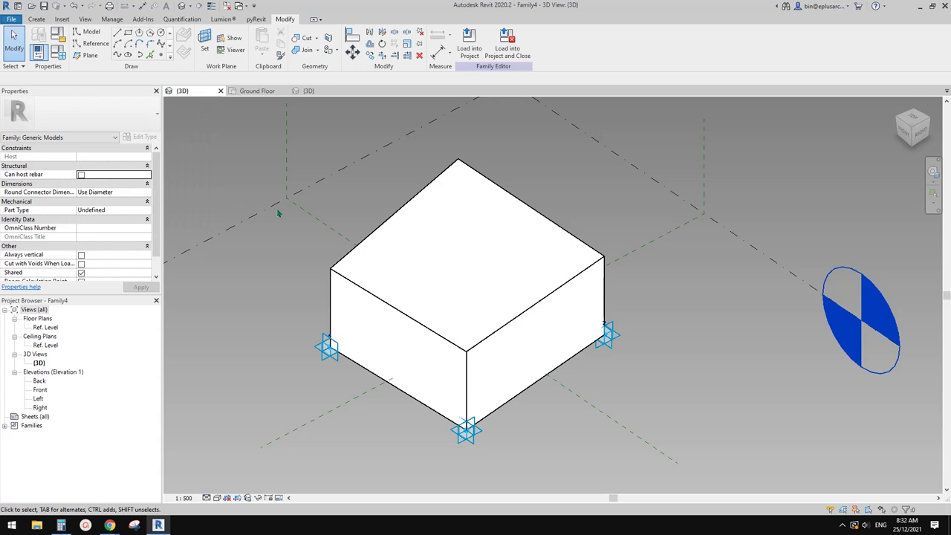
# Step: Select placement point 4 at a base corner of the Family4 box and examine its position relative to the other adaptive points
pyautogui.moveTo(312, 234); pyautogui.dragTo(372, 213, button='middle')
pyautogui.click(372, 321)
pyautogui.keyDown('shift'); pyautogui.moveTo(373, 322); pyautogui.dragTo(459, 321, button='middle'); pyautogui.keyUp('shift')
pyautogui.moveTo(392, 309); pyautogui.dragTo(423, 321, button='middle')
pyautogui.click(584, 342)
pyautogui.click(392, 301)
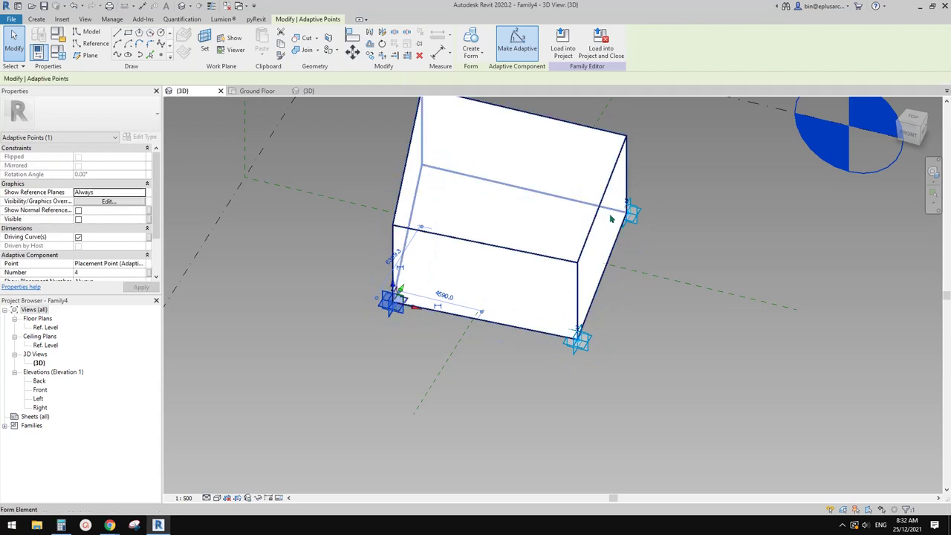
pyautogui.moveTo(517, 283); pyautogui.dragTo(494, 278, button='middle')
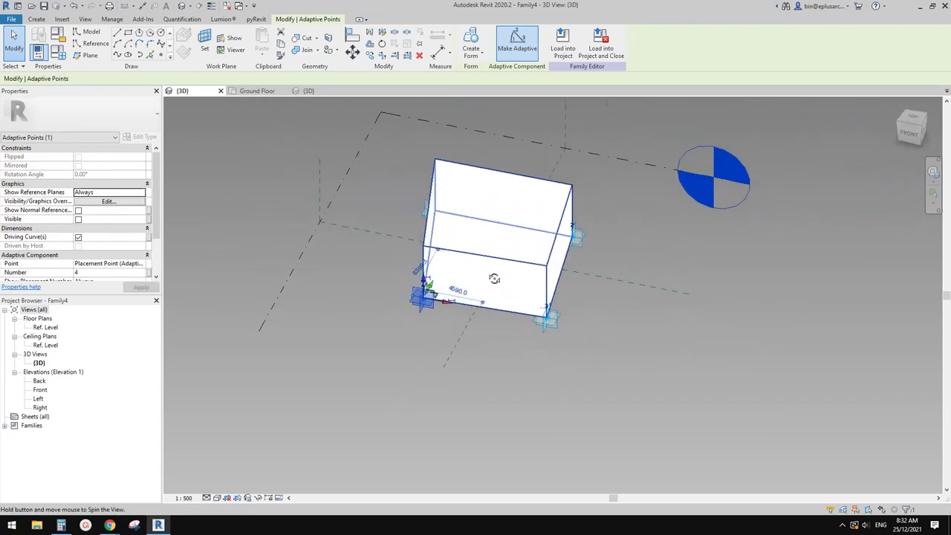
pyautogui.scroll(3, 494, 279)
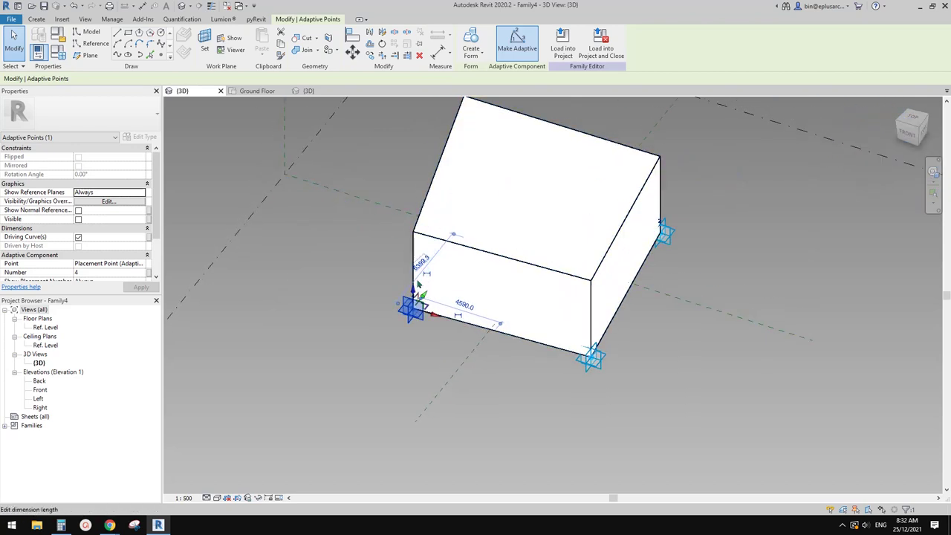
# Step: Return to the project's 3D view and examine how one of the two upper Family4 boxes attaches to the grid nodes
pyautogui.click(257, 91)
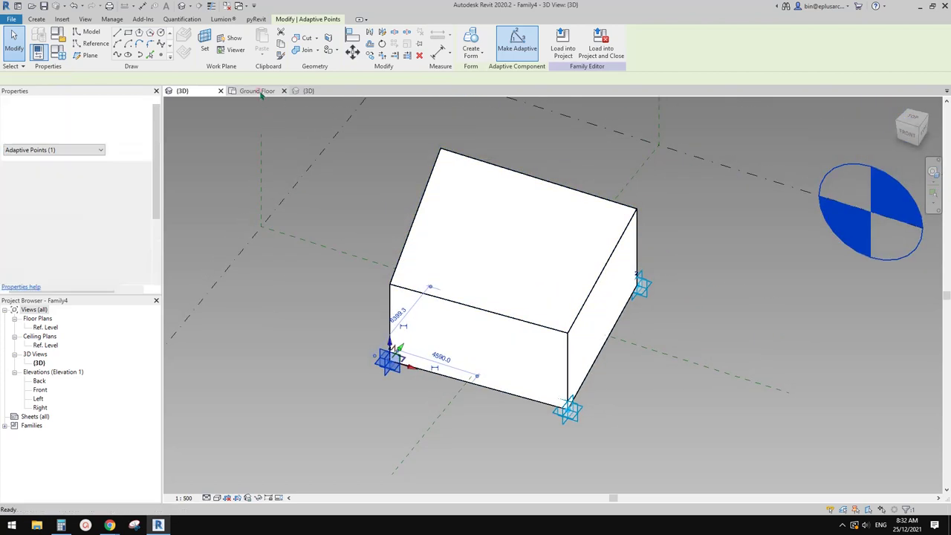
pyautogui.click(181, 6)
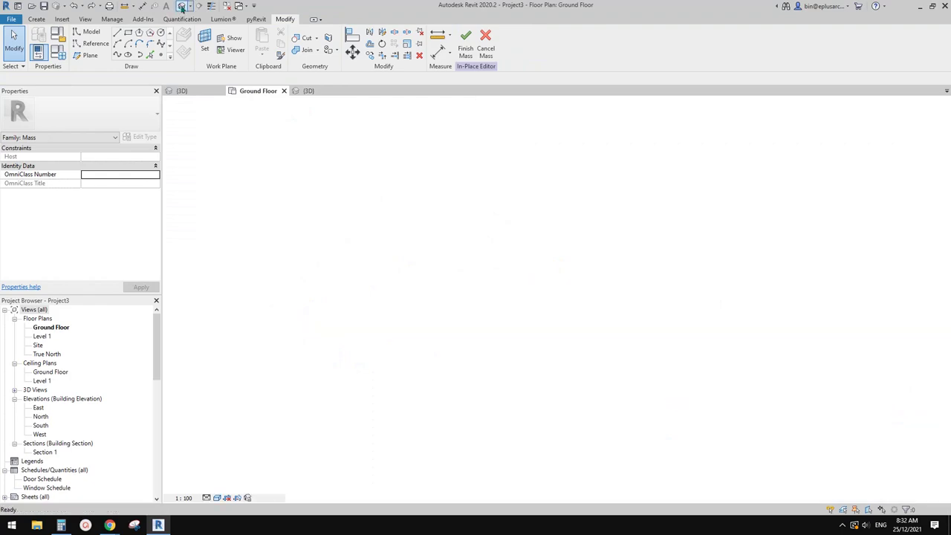
pyautogui.keyDown('shift'); pyautogui.moveTo(497, 304); pyautogui.dragTo(418, 302, button='middle'); pyautogui.keyUp('shift')
pyautogui.click(431, 245)
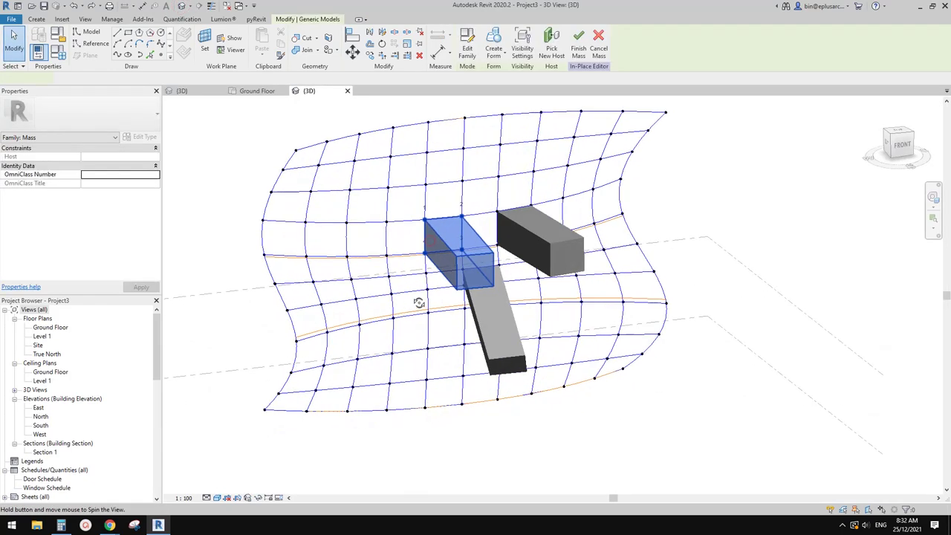
pyautogui.scroll(4, 419, 302)
pyautogui.press('Escape')
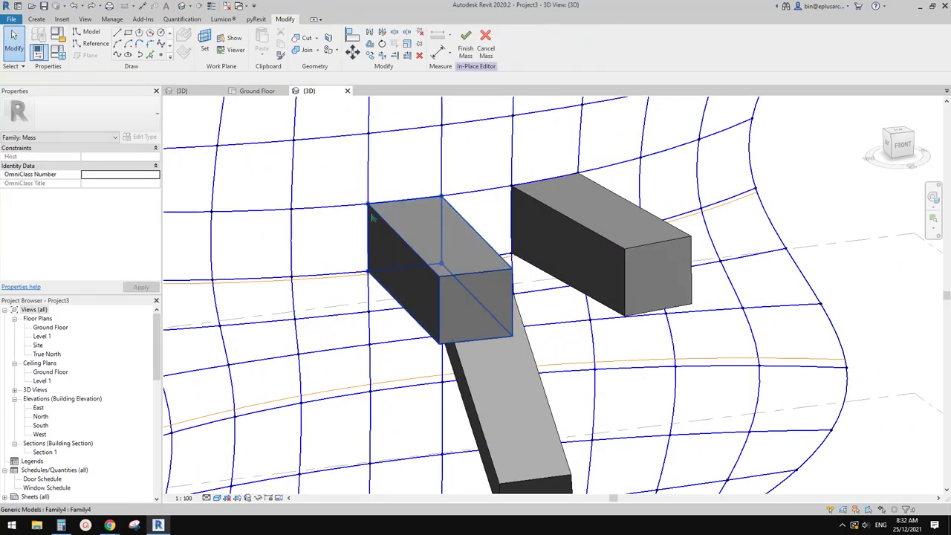
pyautogui.click(390, 215)
pyautogui.keyDown('shift'); pyautogui.moveTo(390, 215); pyautogui.dragTo(459, 287, button='middle'); pyautogui.keyUp('shift')
pyautogui.press('c')
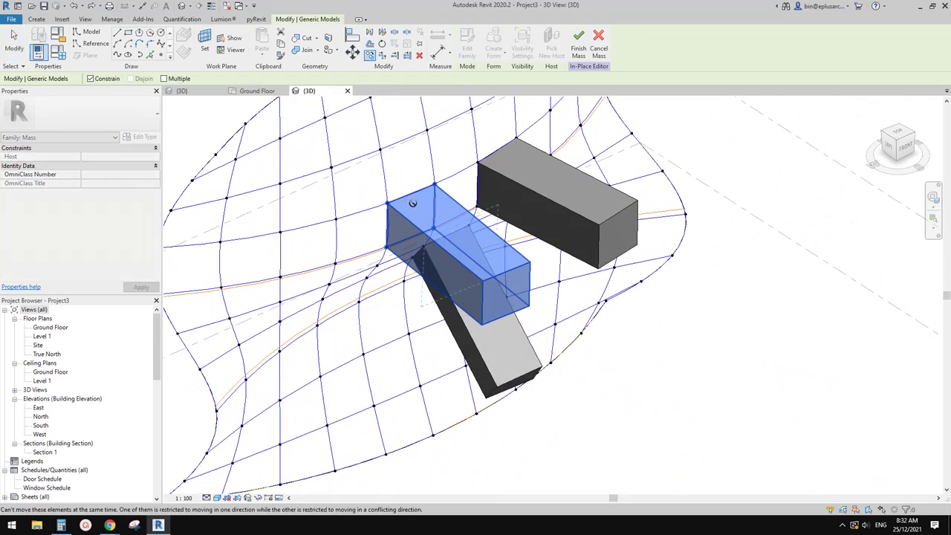
pyautogui.scroll(2, 402, 220)
pyautogui.press('Escape')
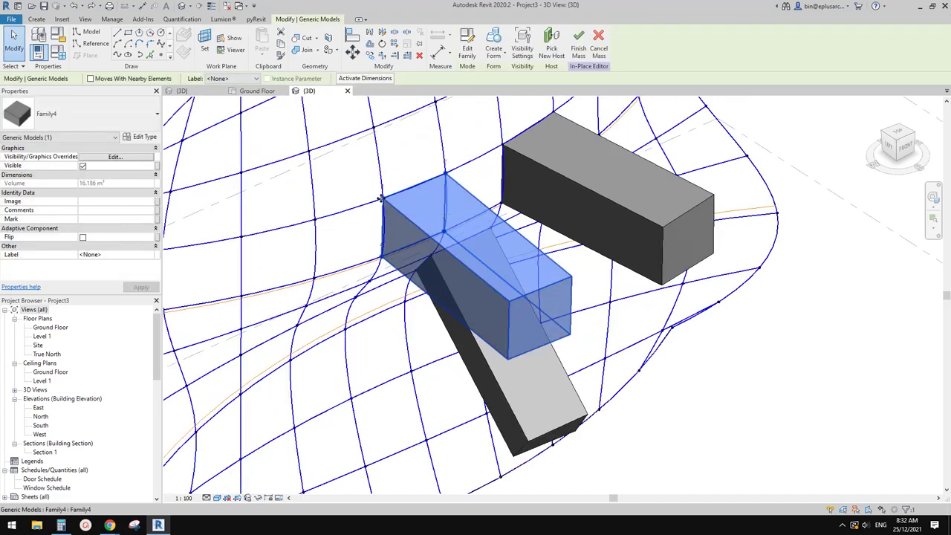
# Step: Inspect adaptive point 1 at the corner where the selected Family4 box meets the divided surface
pyautogui.scroll(4, 383, 199)
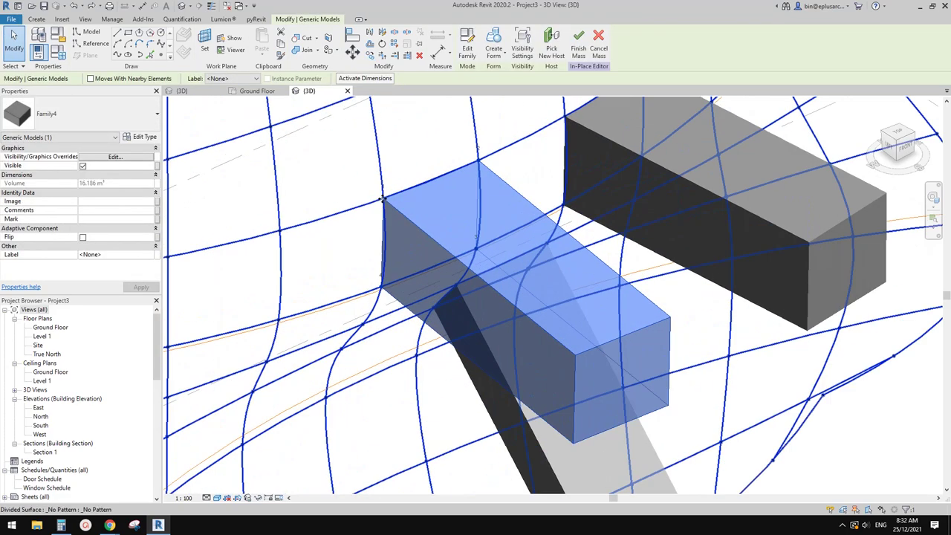
pyautogui.keyDown('shift'); pyautogui.moveTo(385, 201); pyautogui.dragTo(355, 236, button='middle'); pyautogui.keyUp('shift')
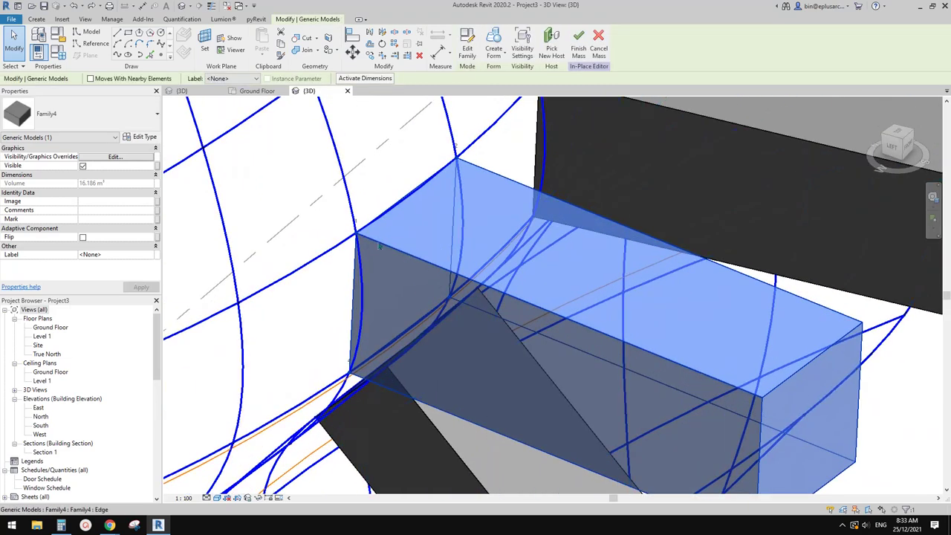
pyautogui.click(357, 238)
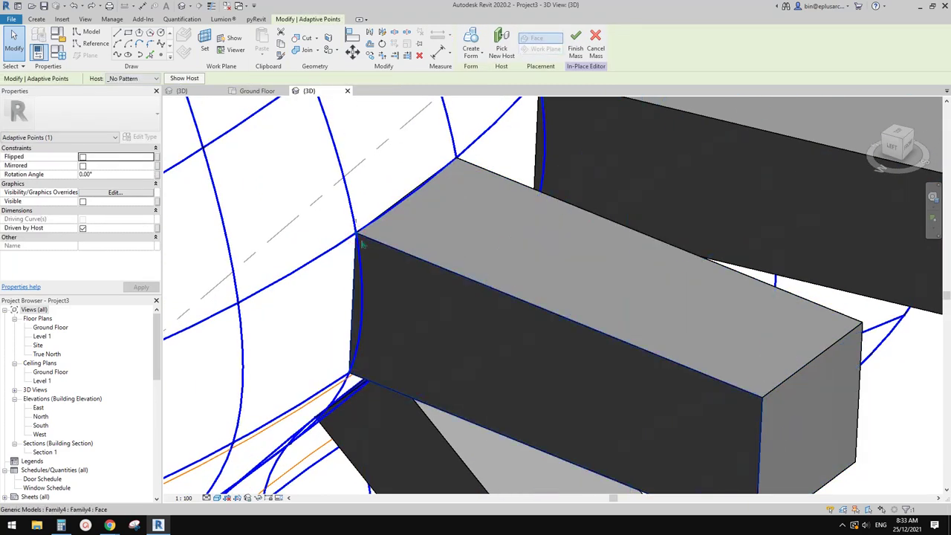
pyautogui.click(522, 344)
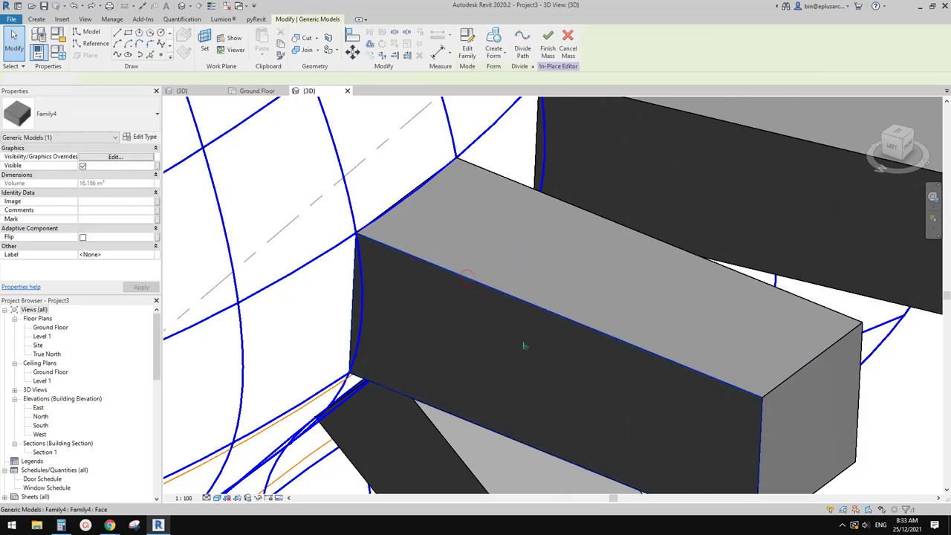
pyautogui.press('Escape')
# Step: Temporarily isolate the selected Family4 box from the surface grid and the other boxes
pyautogui.scroll(-2, 540, 329)
pyautogui.click(514, 230)
pyautogui.moveTo(541, 329); pyautogui.dragTo(486, 259, button='middle')
pyautogui.press('Escape')
pyautogui.click(608, 282)
pyautogui.press('h')
pyautogui.press('i')
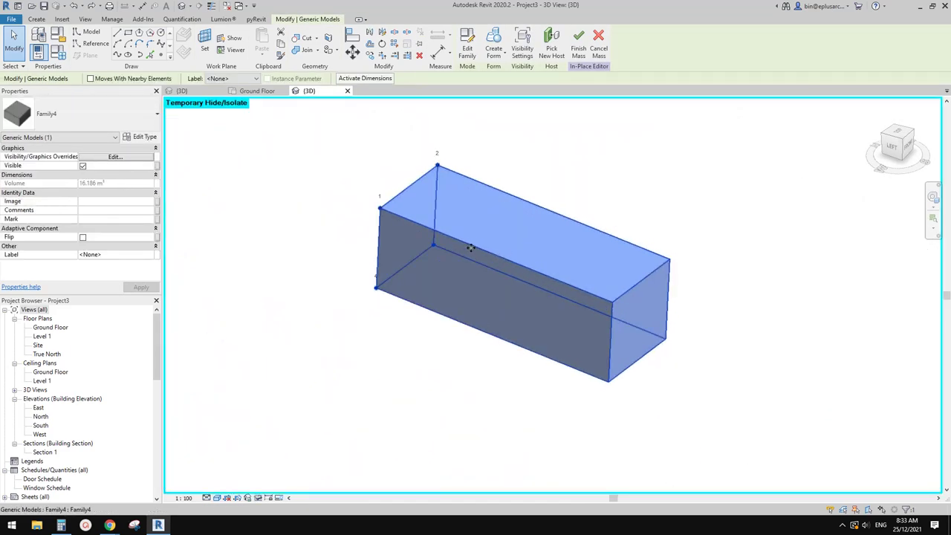
pyautogui.click(402, 155)
pyautogui.click(503, 366)
pyautogui.scroll(-1, 510, 367)
pyautogui.scroll(1, 444, 224)
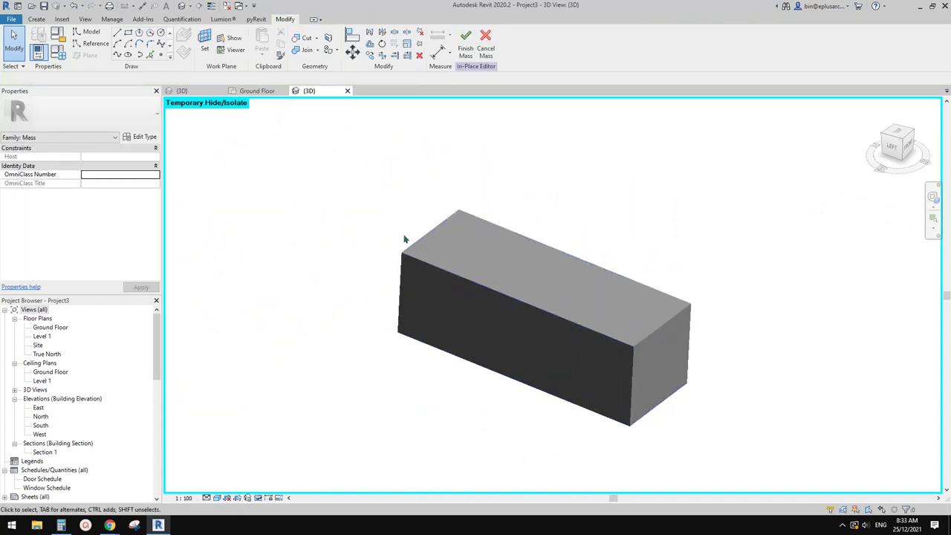
# Step: Re-host adaptive point 1 of the isolated box at a freely picked position away from its grid node
pyautogui.click(401, 254)
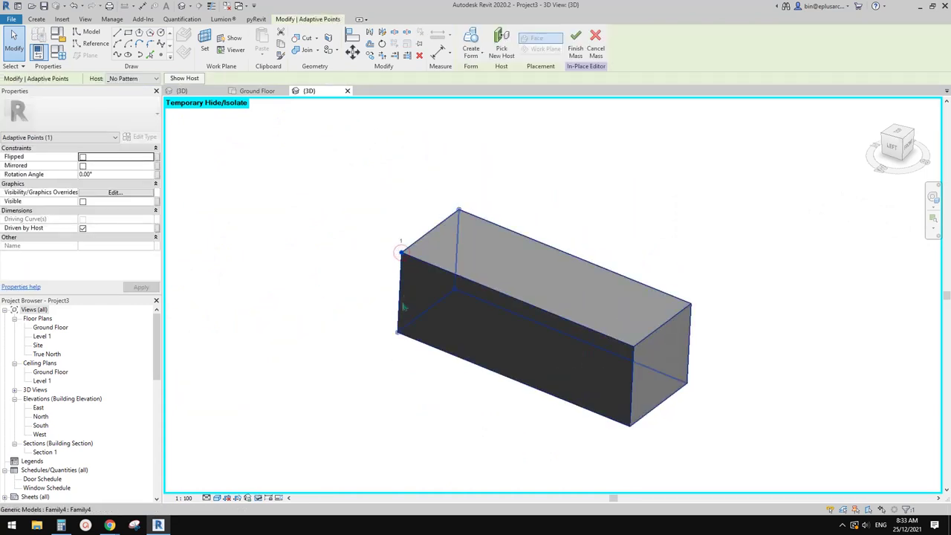
pyautogui.scroll(-2, 403, 264)
pyautogui.keyDown('shift'); pyautogui.moveTo(403, 264); pyautogui.dragTo(411, 254, button='middle'); pyautogui.keyUp('shift')
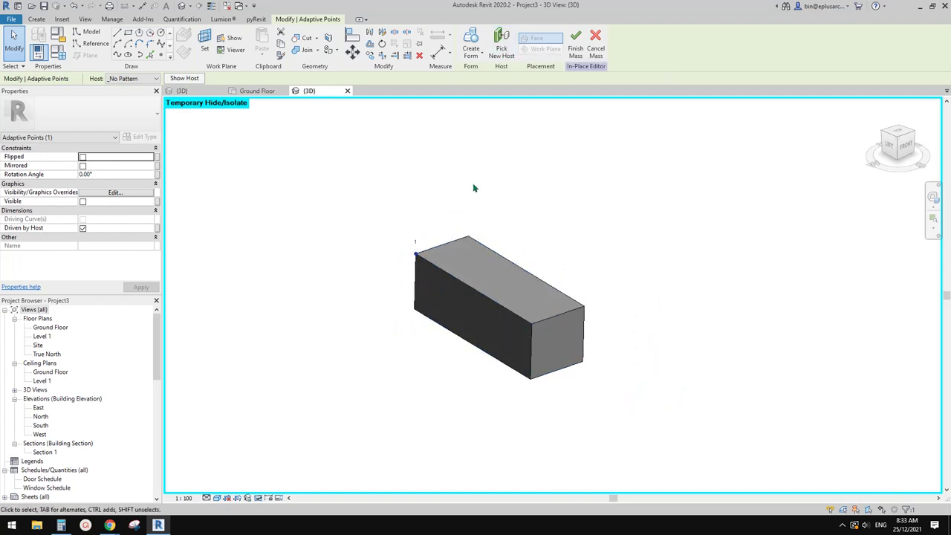
pyautogui.click(495, 55)
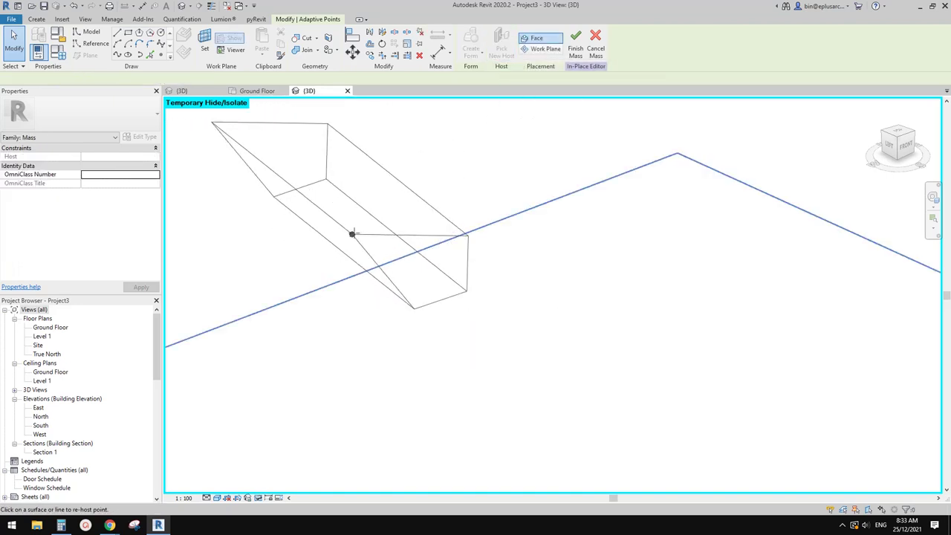
pyautogui.click(355, 232)
# Step: Reset the temporary isolation and re-host an adaptive point of the neighbouring Family4 box at a new location to deform it
pyautogui.moveTo(389, 269); pyautogui.dragTo(491, 161, button='middle')
pyautogui.press('r')
pyautogui.click(505, 222)
pyautogui.scroll(-1, 505, 221)
pyautogui.click(502, 47)
pyautogui.scroll(-2, 497, 275)
pyautogui.click(464, 325)
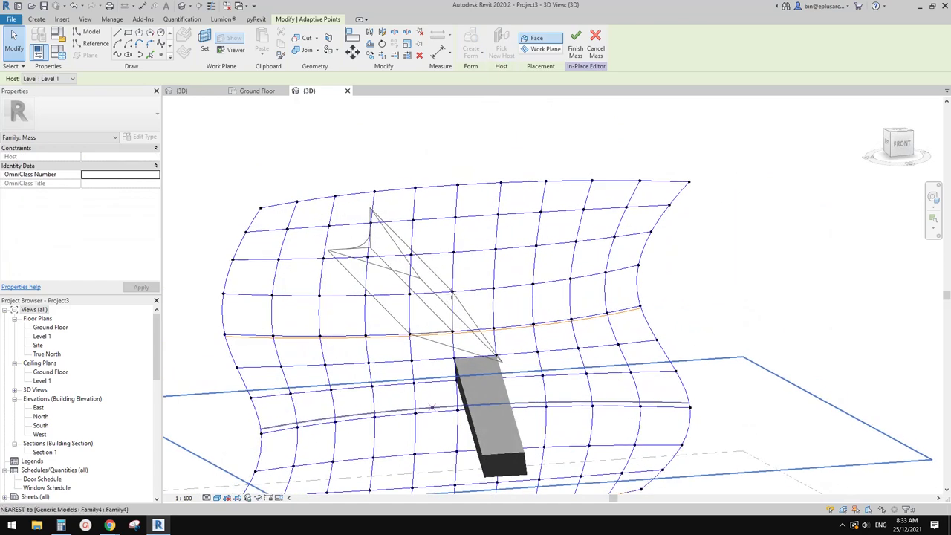
pyautogui.click(453, 251)
pyautogui.keyDown('shift'); pyautogui.moveTo(502, 392); pyautogui.dragTo(615, 365, button='middle'); pyautogui.keyUp('shift')
pyautogui.scroll(-3, 560, 318)
pyautogui.keyDown('shift'); pyautogui.moveTo(560, 318); pyautogui.dragTo(466, 372, button='middle'); pyautogui.keyUp('shift')
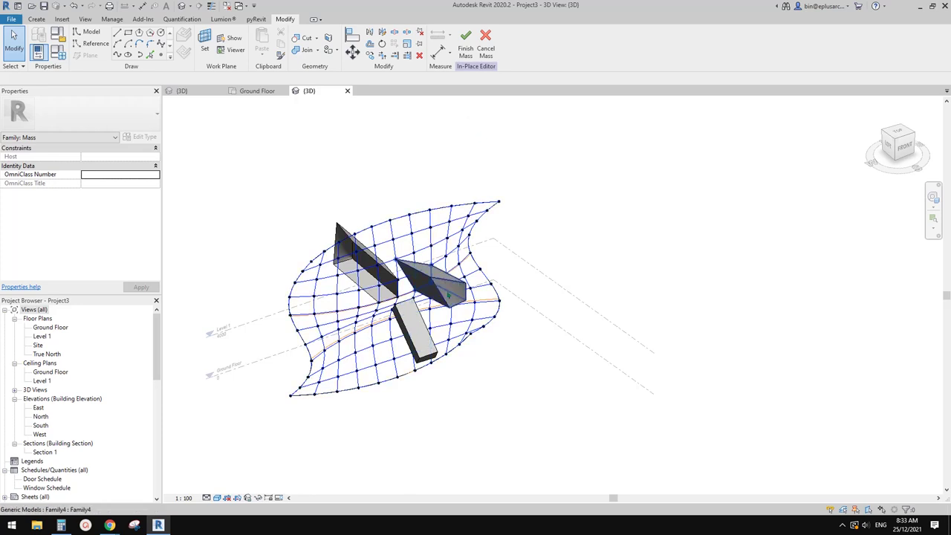
# Step: Clear the box selection and finish editing the in-place mass
pyautogui.click(445, 296)
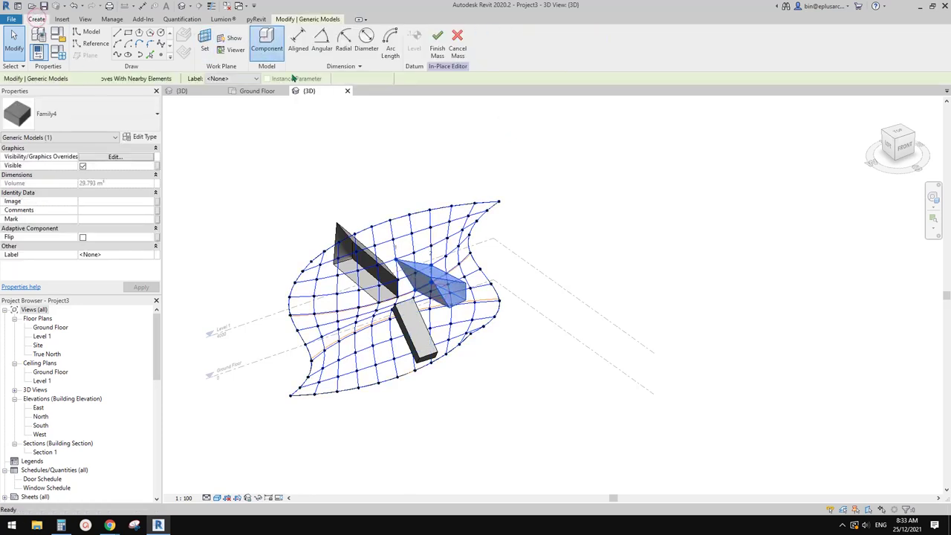
pyautogui.press('Escape')
pyautogui.click(469, 46)
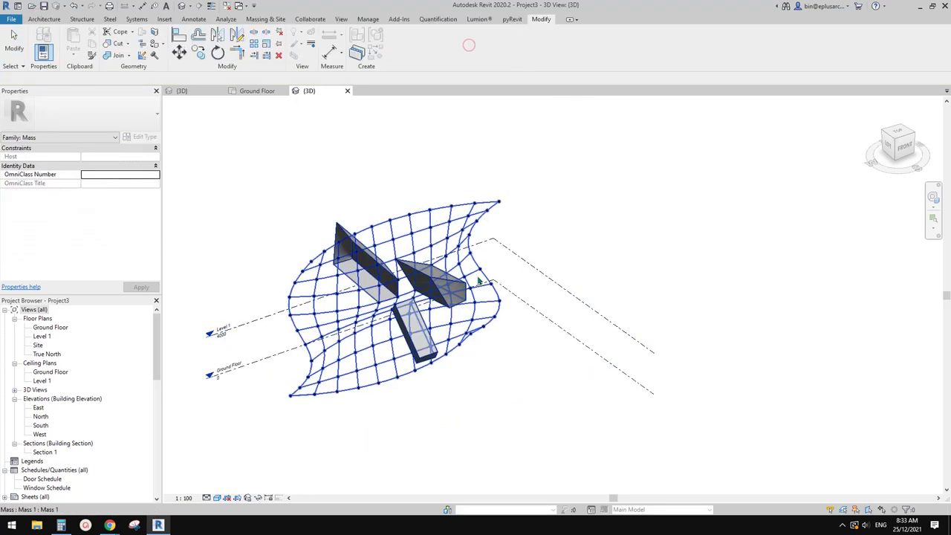
# Step: Place a new Family4 adaptive box on the Ground Floor in front of the wavy surface by picking its four placement points
pyautogui.scroll(-2, 466, 305)
pyautogui.moveTo(466, 307); pyautogui.dragTo(498, 245, button='middle')
pyautogui.click(40, 19)
pyautogui.click(127, 36)
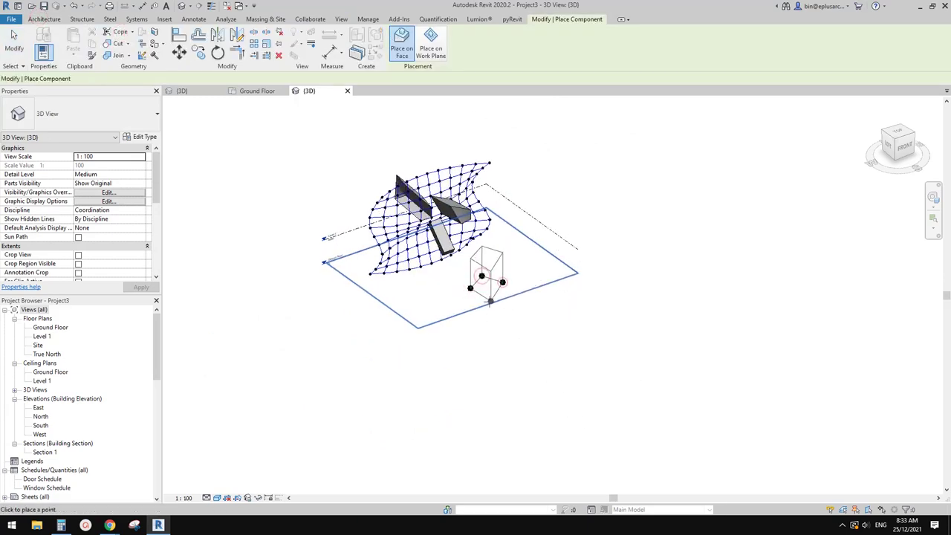
pyautogui.click(490, 300)
pyautogui.scroll(5, 482, 356)
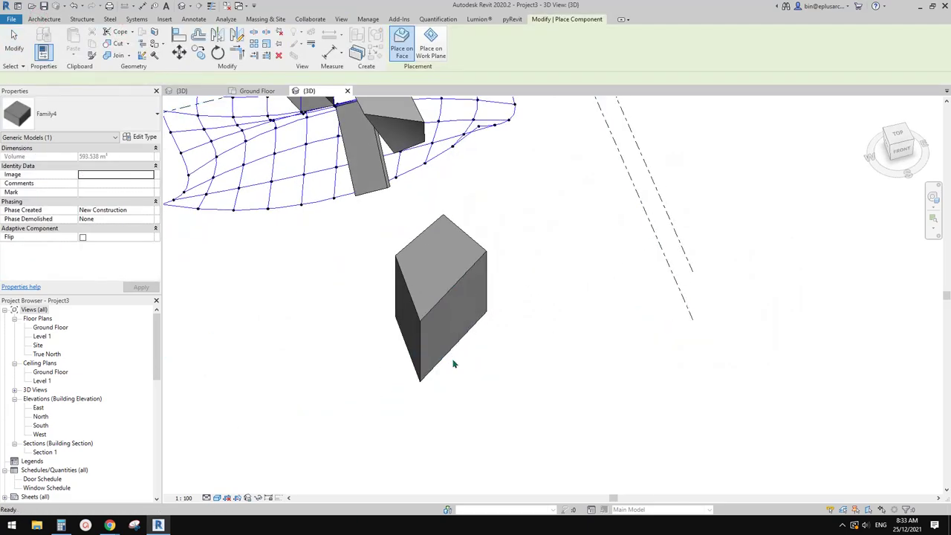
pyautogui.press('Escape')
# Step: Select placement point 1 of the new box and move it outward along the Ground Floor to widen the base
pyautogui.scroll(-4, 440, 324)
pyautogui.scroll(4, 486, 334)
pyautogui.click(477, 318)
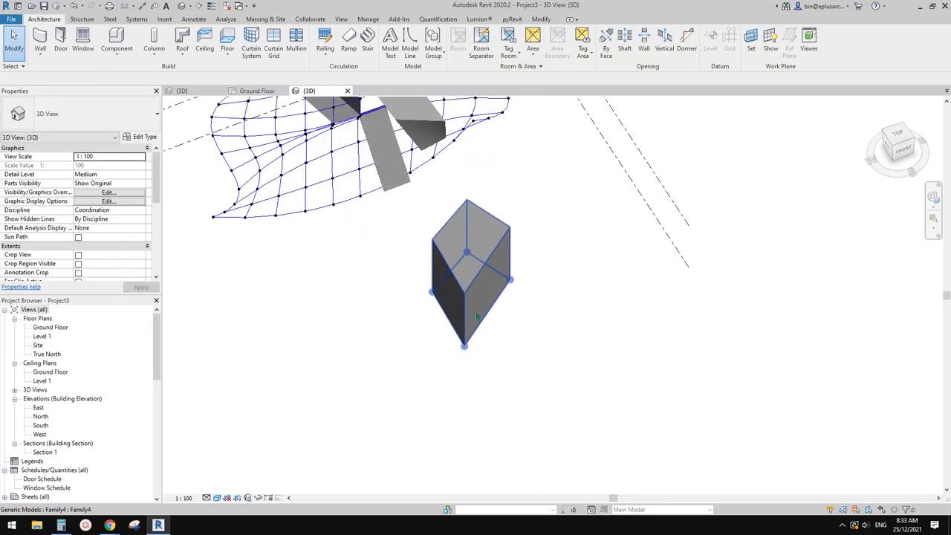
pyautogui.click(469, 348)
pyautogui.moveTo(469, 349); pyautogui.dragTo(475, 368, button='middle')
pyautogui.press('Escape')
pyautogui.press('Tab')
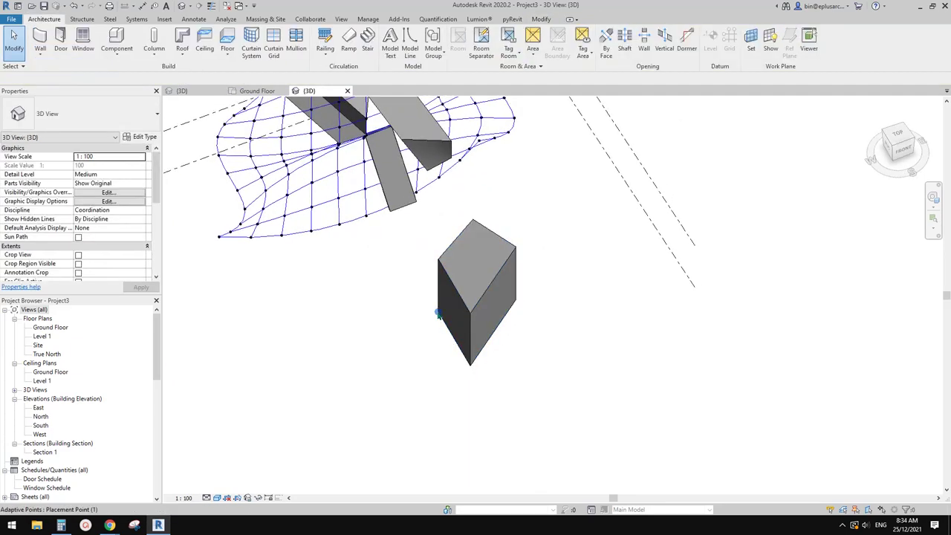
pyautogui.click(439, 318)
pyautogui.moveTo(412, 329); pyautogui.dragTo(410, 328)
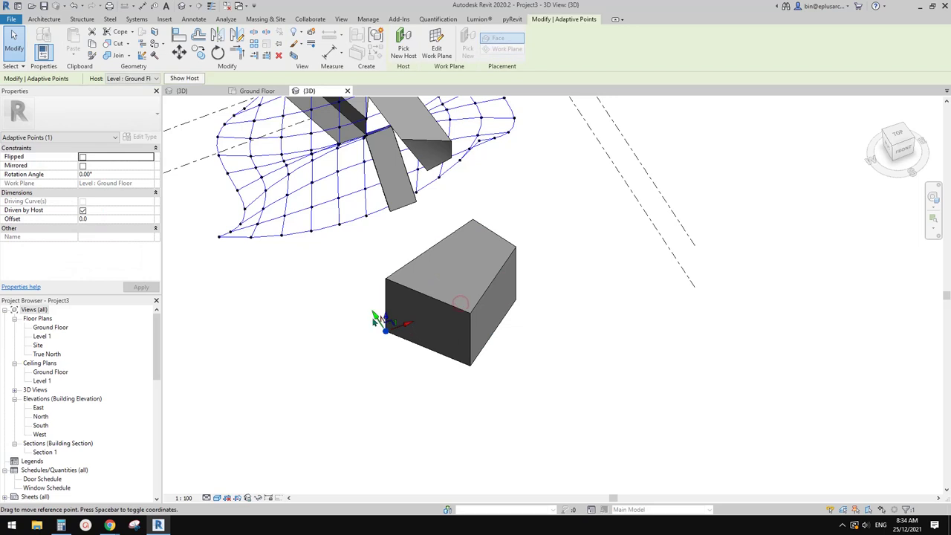
pyautogui.moveTo(356, 287); pyautogui.dragTo(329, 300)
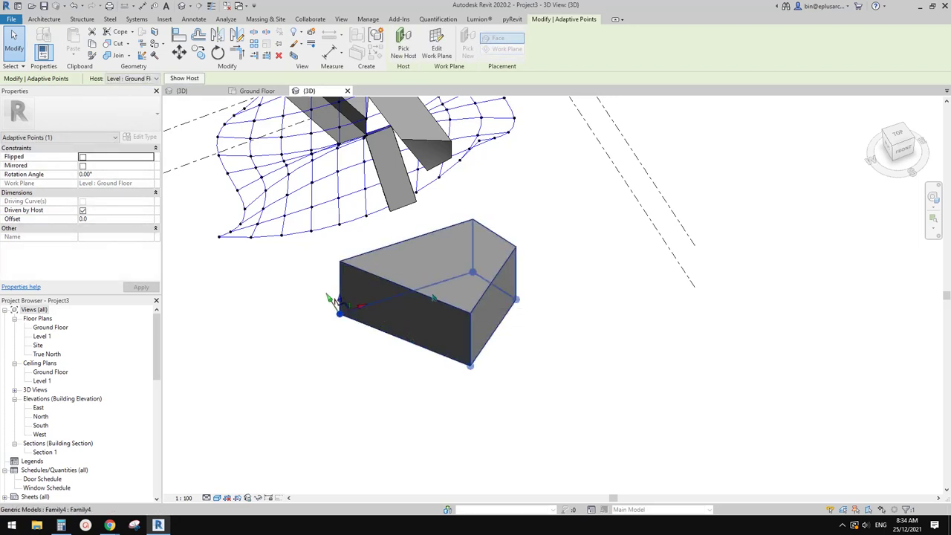
# Step: Move further placement points of the new box along the Ground Floor to reshape its base
pyautogui.moveTo(595, 279); pyautogui.dragTo(572, 303)
pyautogui.scroll(1, 478, 364)
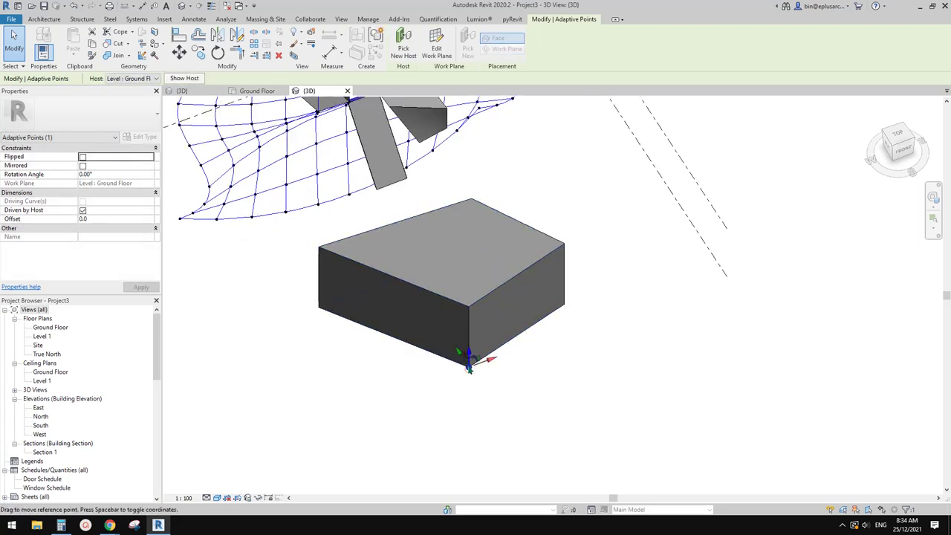
pyautogui.moveTo(490, 361); pyautogui.dragTo(449, 379)
# Step: Raise a front placement point of the new box vertically above the Ground Floor to tilt its base
pyautogui.moveTo(461, 377); pyautogui.dragTo(415, 387, button='middle')
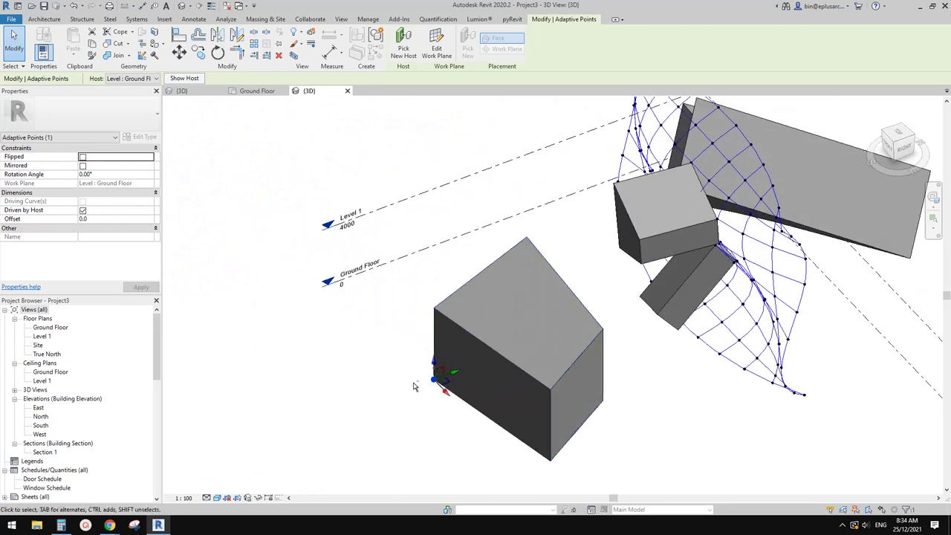
pyautogui.moveTo(605, 401)
pyautogui.keyDown('shift'); pyautogui.mouseDown(button='middle')
pyautogui.moveTo(729, 364)
pyautogui.moveTo(572, 428)
pyautogui.moveTo(597, 418)
pyautogui.moveTo(605, 463)
pyautogui.moveTo(652, 300)
pyautogui.moveTo(615, 403)
pyautogui.mouseUp(button='middle'); pyautogui.keyUp('shift')
pyautogui.click(562, 435)
pyautogui.press('Escape')
pyautogui.click(580, 422)
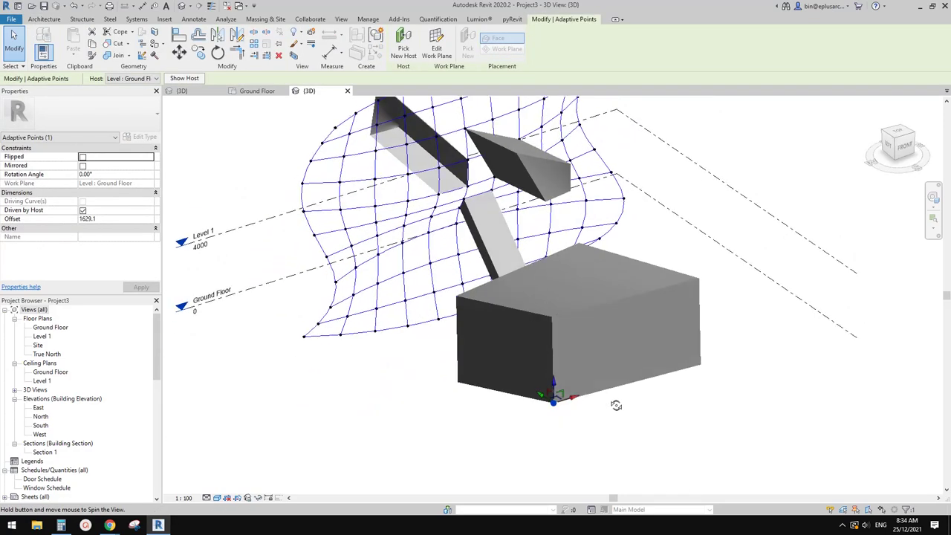
pyautogui.moveTo(554, 385); pyautogui.dragTo(554, 350)
pyautogui.moveTo(591, 405)
pyautogui.keyDown('shift'); pyautogui.mouseDown(button='middle')
pyautogui.moveTo(660, 312)
pyautogui.moveTo(743, 339)
pyautogui.moveTo(544, 434)
pyautogui.moveTo(603, 394)
pyautogui.mouseUp(button='middle'); pyautogui.keyUp('shift')
pyautogui.click(543, 434)
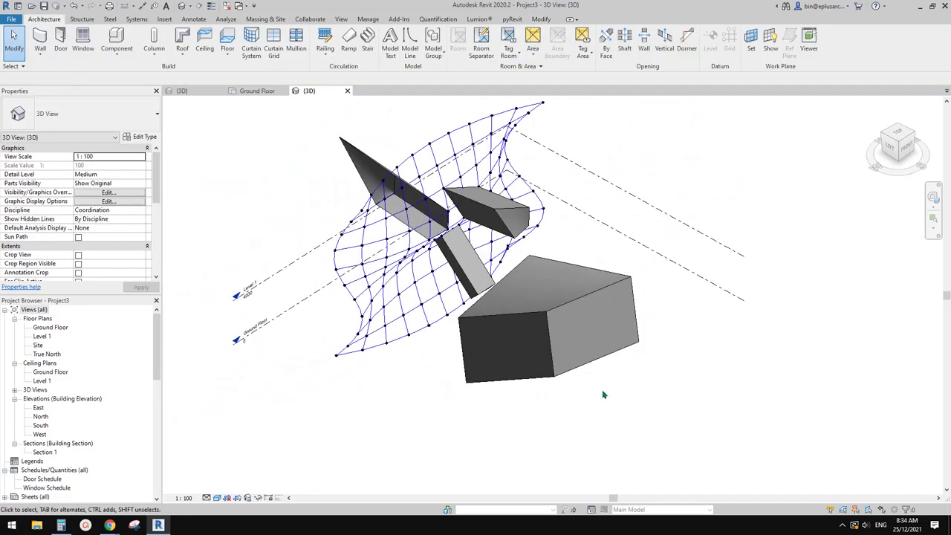
# Step: Compare the deformed boxes around the wavy surface and reopen the Family4 model to review its adaptive base points
pyautogui.moveTo(474, 327); pyautogui.dragTo(500, 386, button='middle')
pyautogui.scroll(1, 496, 381)
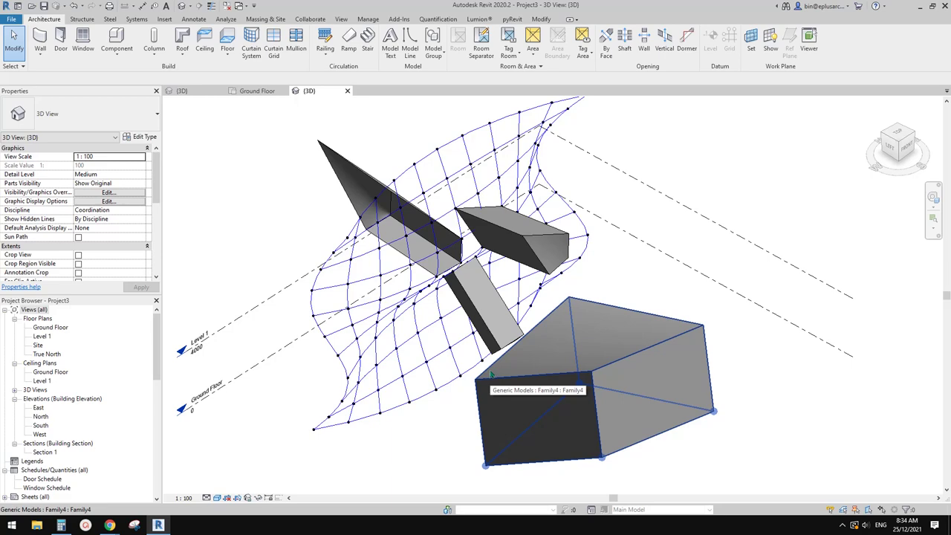
pyautogui.moveTo(333, 224); pyautogui.dragTo(337, 207, button='middle')
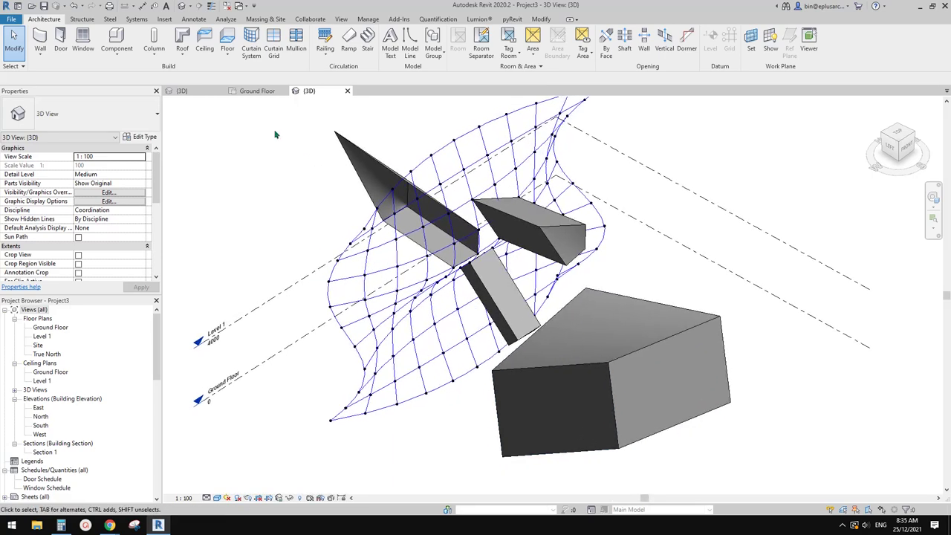
pyautogui.click(207, 93)
pyautogui.keyDown('shift'); pyautogui.moveTo(503, 276); pyautogui.dragTo(480, 309, button='middle'); pyautogui.keyUp('shift')
pyautogui.scroll(-2, 480, 299)
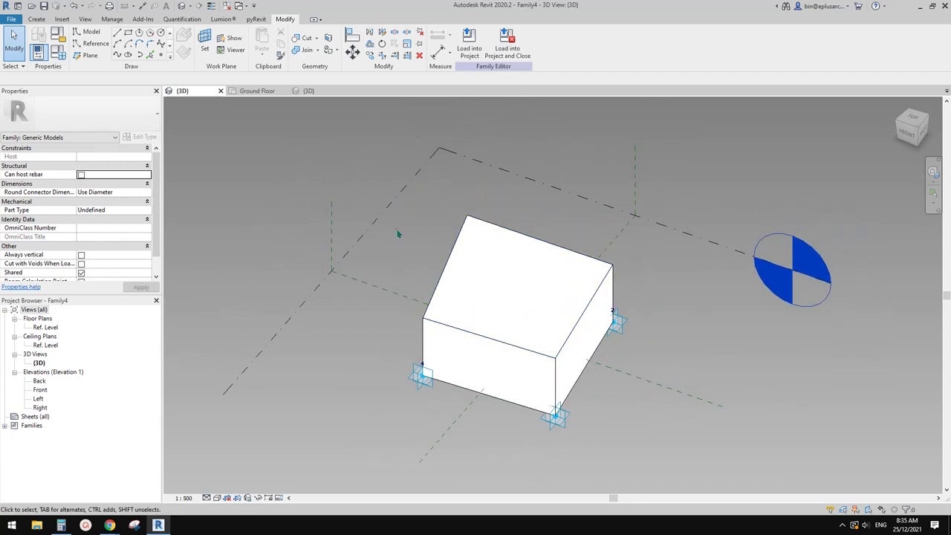
# Step: Delete the whole box together with its adaptive placement points and reference lines, keeping the level and reference planes
pyautogui.keyDown('shift'); pyautogui.moveTo(404, 239); pyautogui.dragTo(391, 211, button='middle'); pyautogui.keyUp('shift')
pyautogui.moveTo(350, 184); pyautogui.dragTo(648, 436)
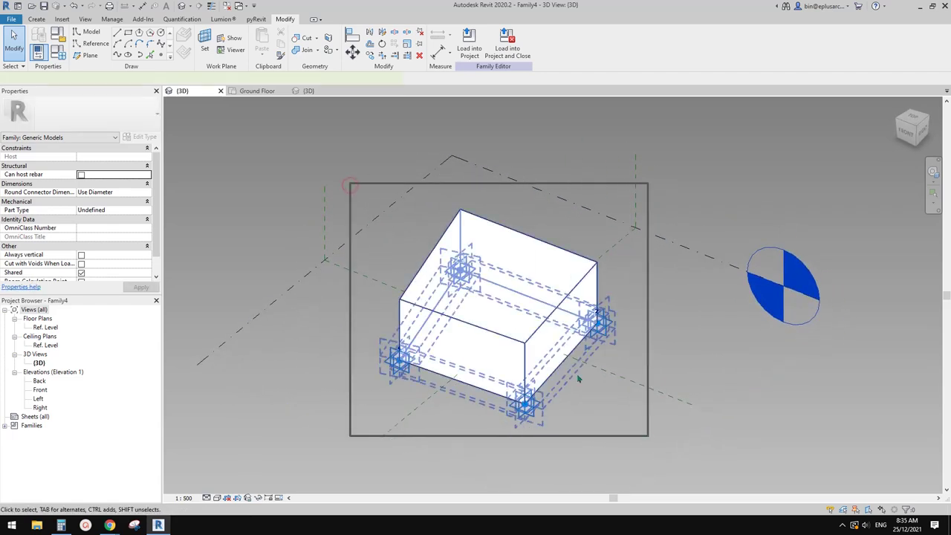
pyautogui.moveTo(578, 379); pyautogui.dragTo(569, 373)
pyautogui.press('Delete')
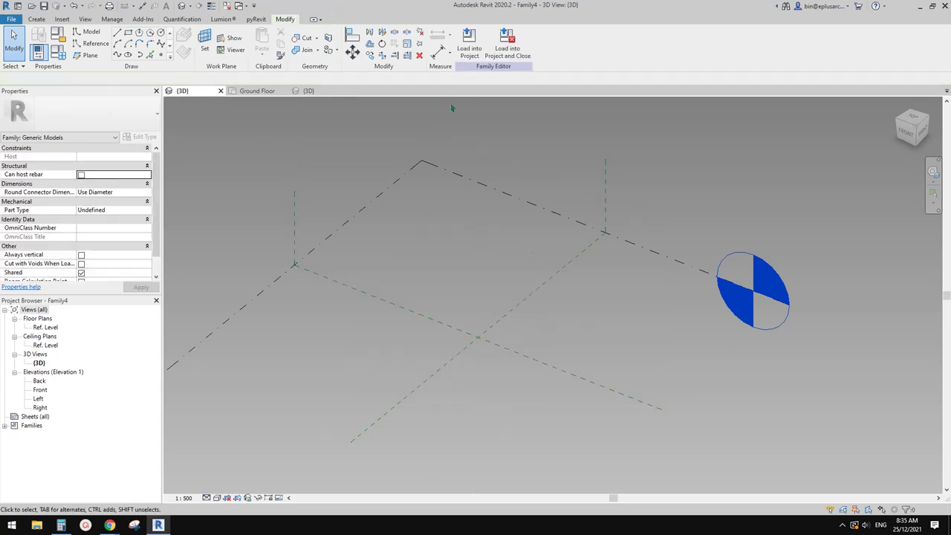
# Step: Start the reference line command and review the solid and void form options of Create Form
pyautogui.moveTo(489, 344); pyautogui.dragTo(428, 291, button='middle')
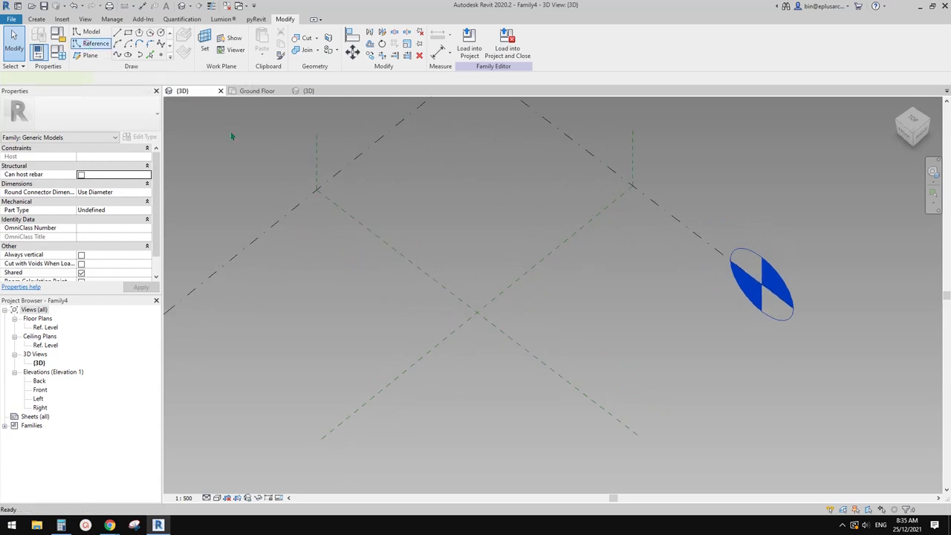
pyautogui.press('r')
pyautogui.press('p')
pyautogui.moveTo(376, 272); pyautogui.dragTo(410, 284, button='middle')
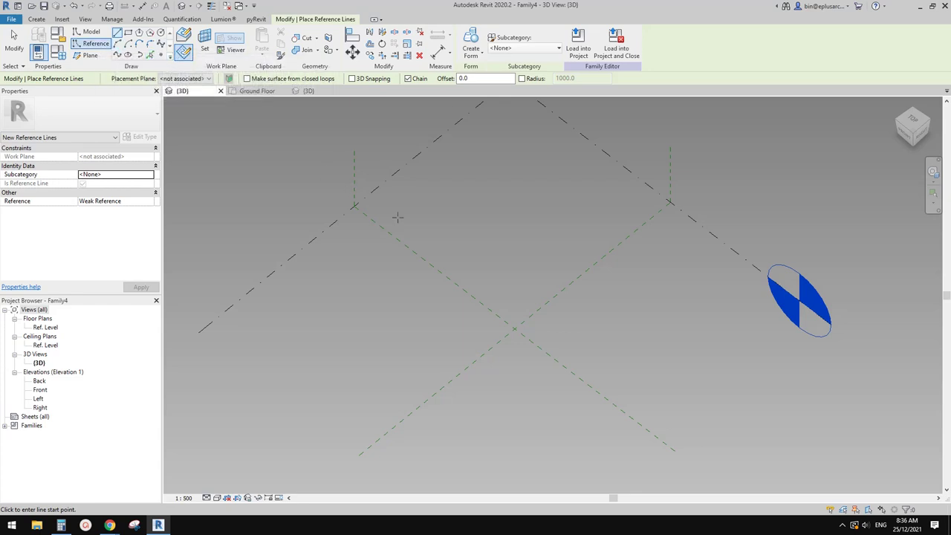
pyautogui.moveTo(398, 217); pyautogui.dragTo(404, 198, button='middle')
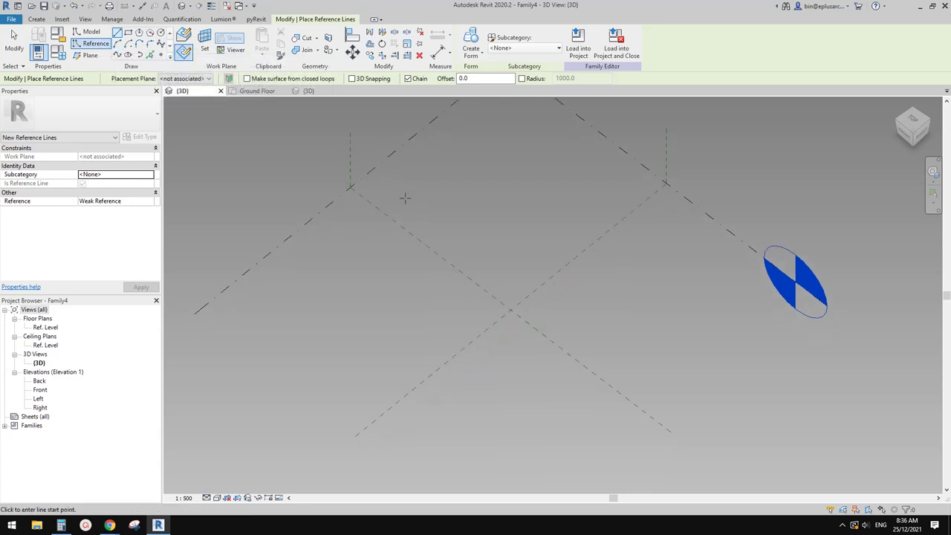
pyautogui.click(479, 36)
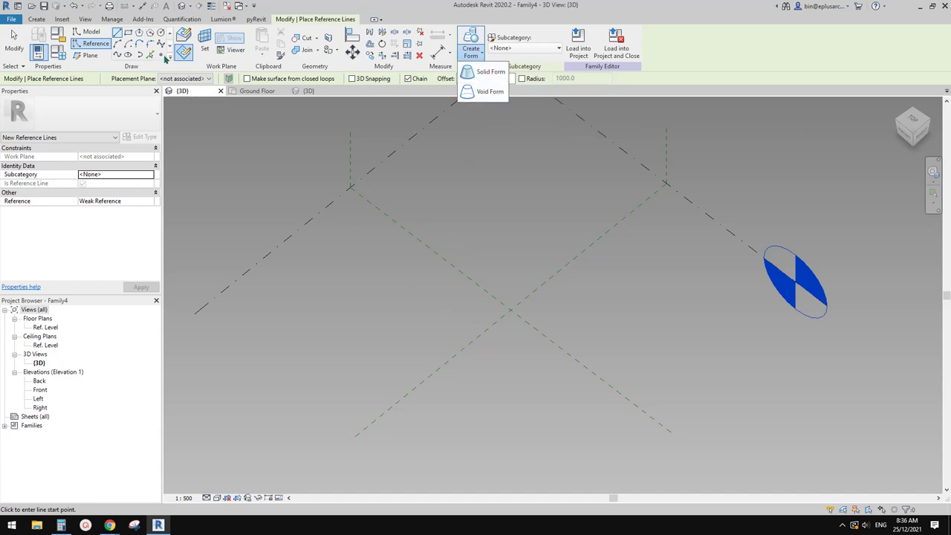
pyautogui.click(123, 41)
pyautogui.moveTo(451, 324); pyautogui.dragTo(421, 292, button='middle')
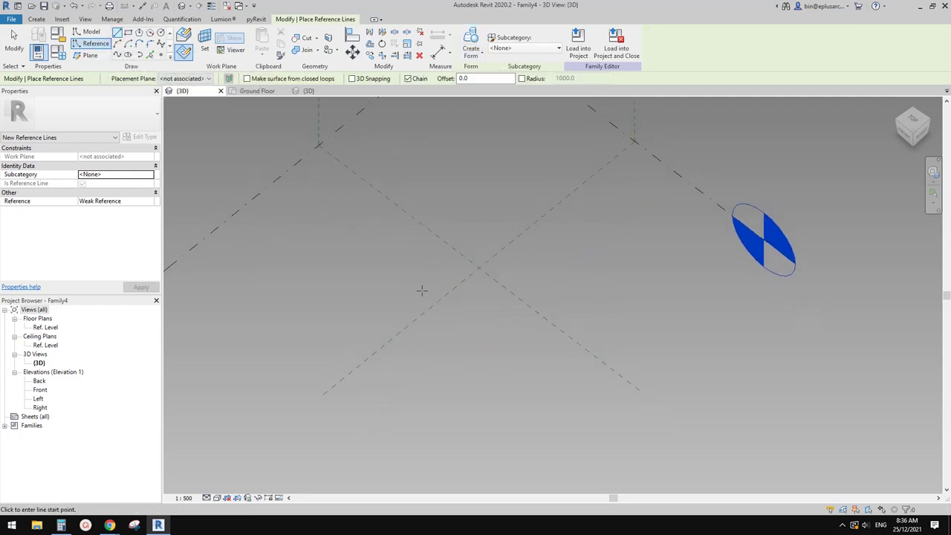
# Step: Draw a trial rectangle of reference lines across the intersecting reference planes and delete it
pyautogui.click(128, 34)
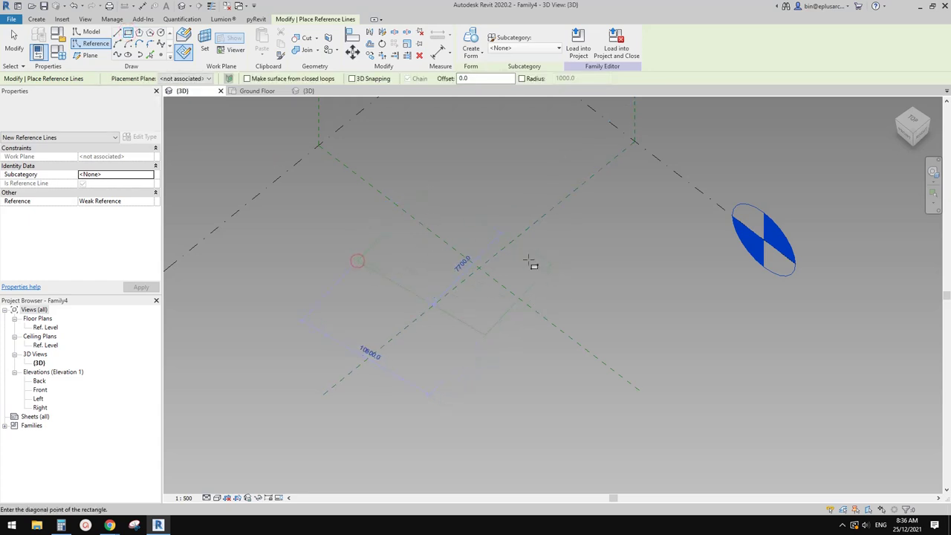
pyautogui.click(551, 265)
pyautogui.press('Escape')
pyautogui.press('Escape')
pyautogui.keyDown('shift'); pyautogui.moveTo(509, 255); pyautogui.dragTo(498, 297, button='middle'); pyautogui.keyUp('shift')
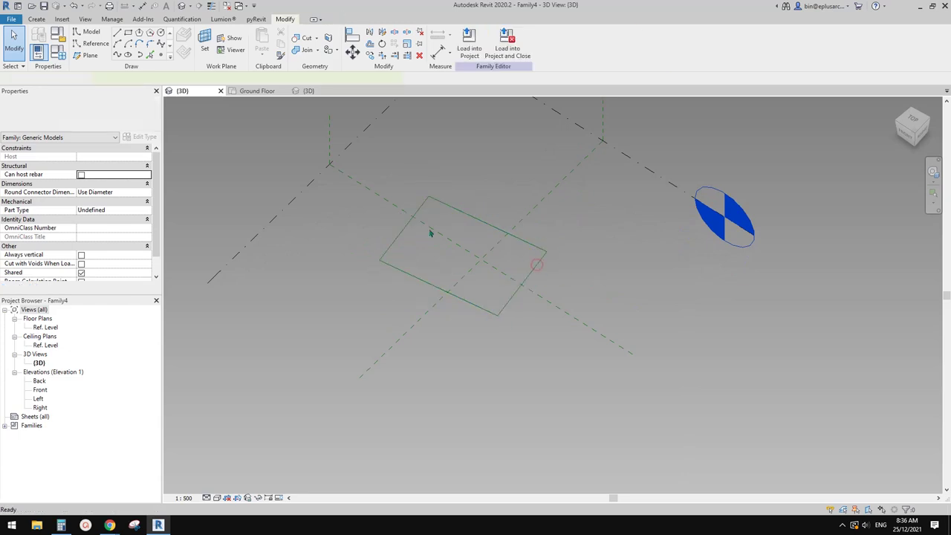
pyautogui.moveTo(256, 154); pyautogui.dragTo(587, 355)
pyautogui.press('Delete')
# Step: Draw a rectangle of reference lines on the Ref. Level work plane near the crossing of the center reference planes
pyautogui.moveTo(587, 355); pyautogui.dragTo(395, 260, button='middle')
pyautogui.moveTo(471, 260); pyautogui.dragTo(465, 267, button='middle')
pyautogui.moveTo(334, 171); pyautogui.dragTo(306, 207, button='middle')
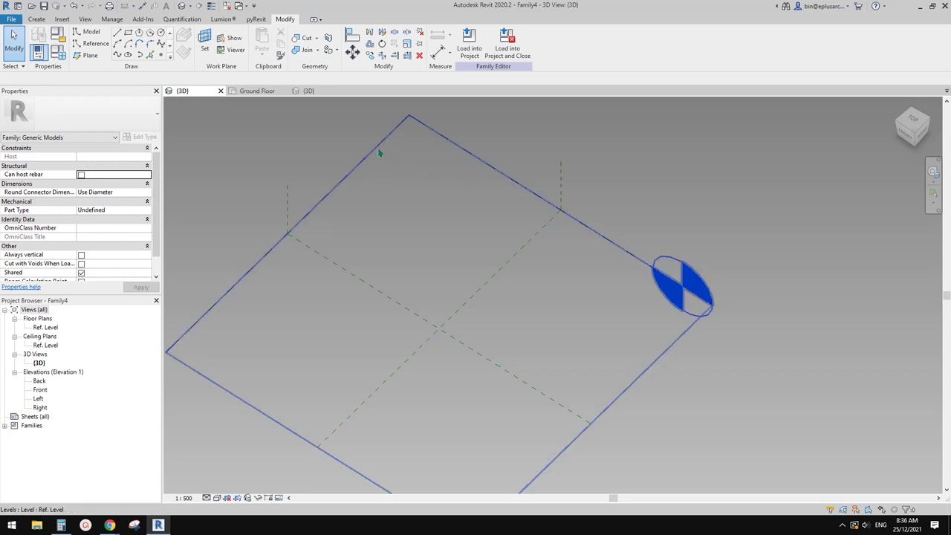
pyautogui.click(378, 154)
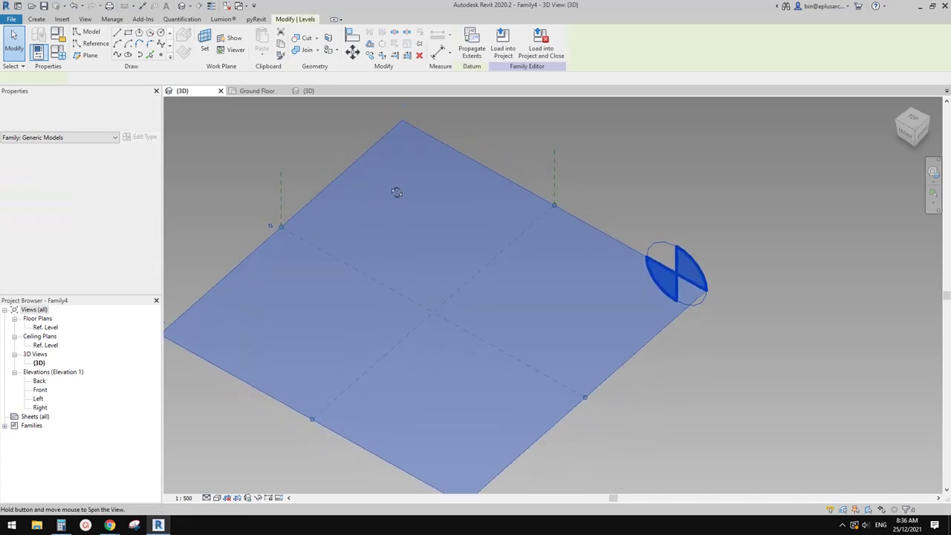
pyautogui.click(94, 43)
pyautogui.click(128, 33)
pyautogui.click(408, 245)
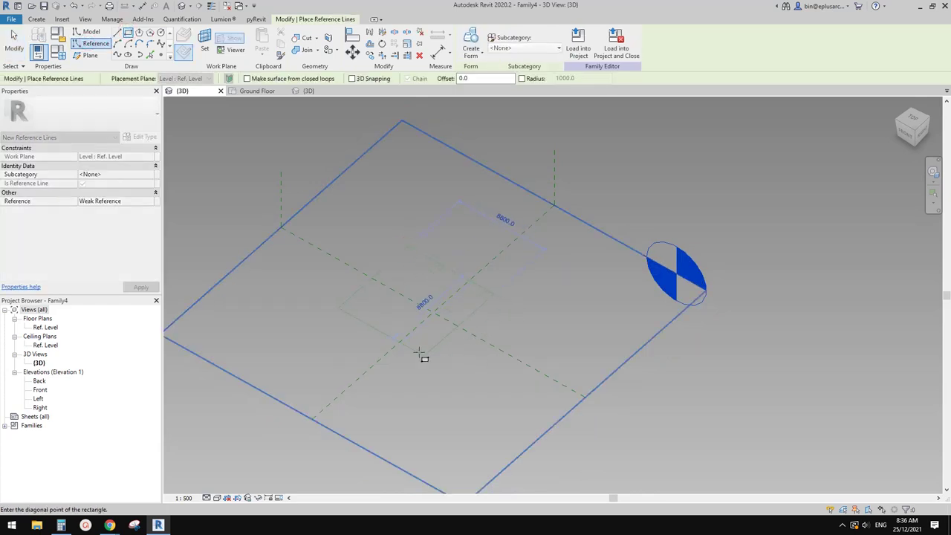
pyautogui.click(398, 325)
# Step: Draw a hexagon of reference lines on the Ref. Level, across the center reference planes from the rectangle
pyautogui.scroll(2, 364, 245)
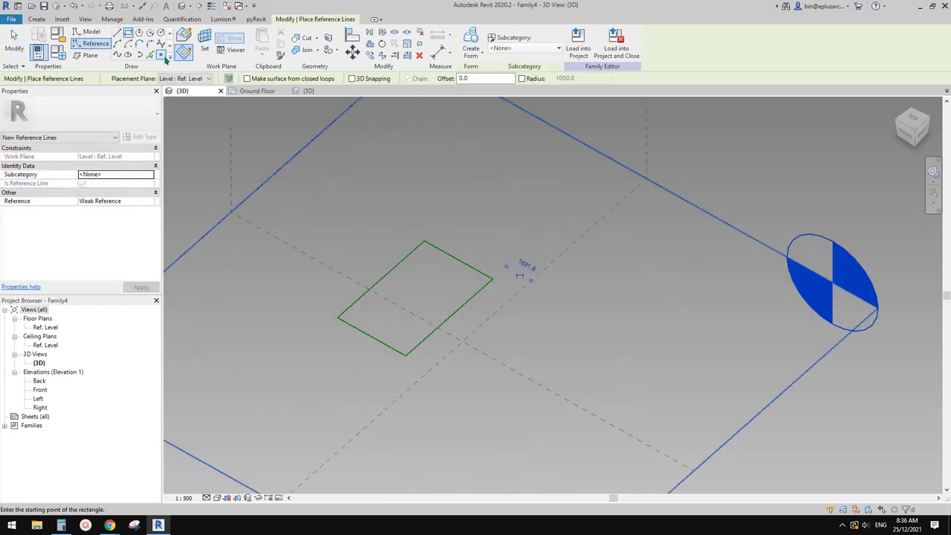
pyautogui.click(149, 33)
pyautogui.click(593, 341)
pyautogui.click(651, 316)
# Step: Draw a closed irregular five-sided outline of reference lines on the Ref. Level, on the rectangle's side away from the hexagon
pyautogui.click(117, 34)
pyautogui.moveTo(303, 231); pyautogui.dragTo(448, 242, button='middle')
pyautogui.click(358, 349)
pyautogui.click(425, 300)
pyautogui.click(461, 339)
pyautogui.click(405, 408)
pyautogui.click(358, 349)
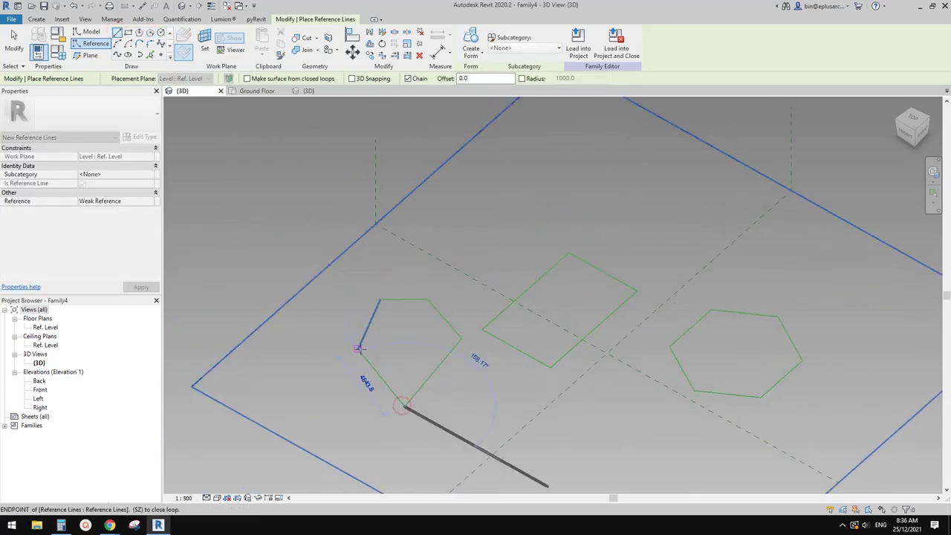
pyautogui.moveTo(443, 359); pyautogui.dragTo(321, 305, button='middle')
pyautogui.press('Escape')
pyautogui.press('Escape')
# Step: Create a planar form from the five-sided outline and raise its face into a solid block
pyautogui.press('Tab')
pyautogui.click(321, 305)
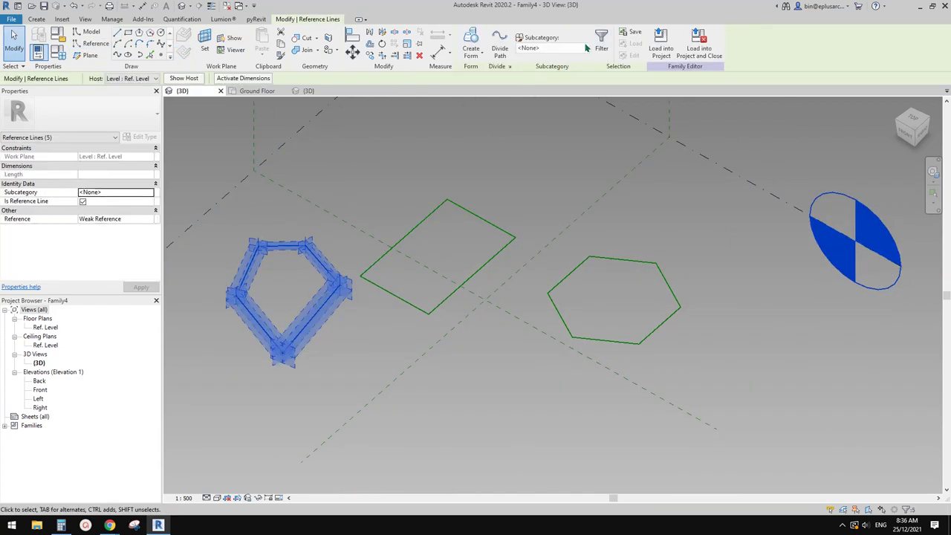
pyautogui.click(471, 43)
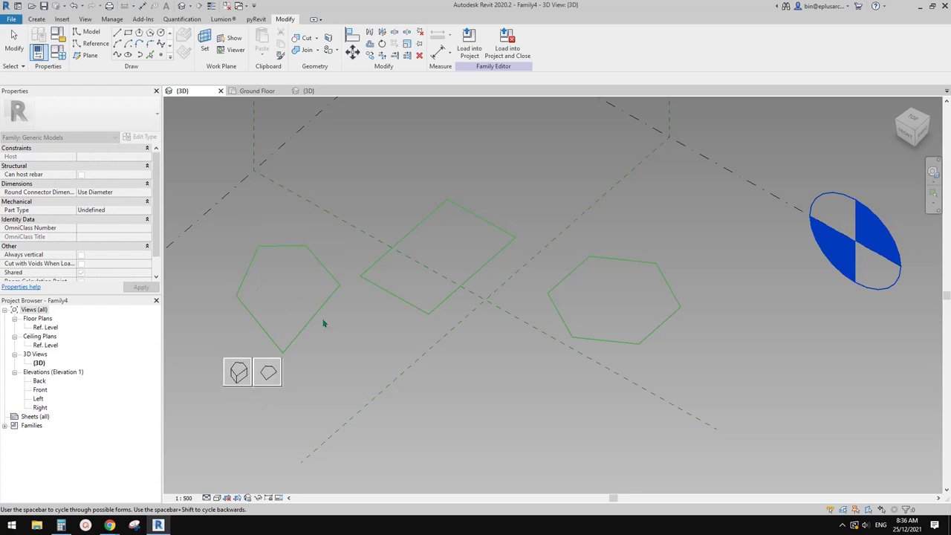
pyautogui.click(275, 376)
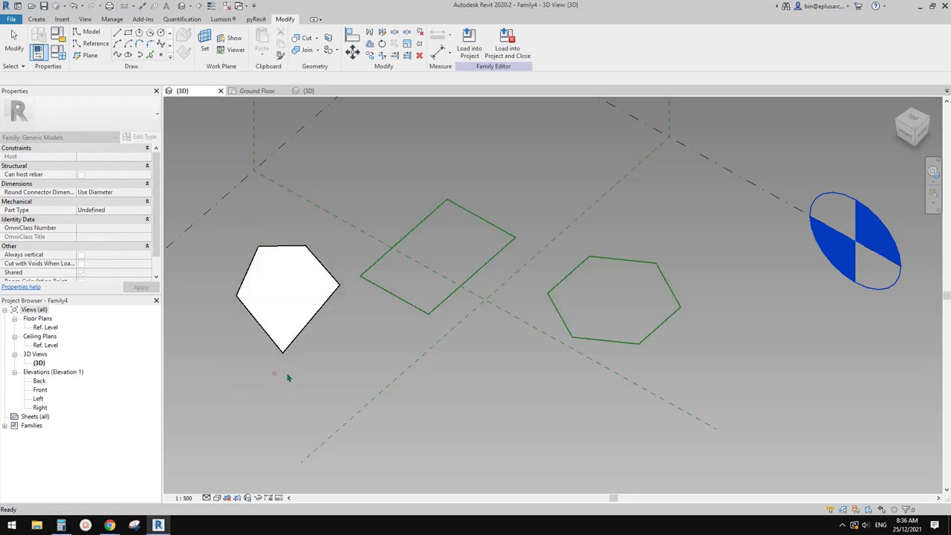
pyautogui.click(306, 303)
pyautogui.keyDown('shift'); pyautogui.moveTo(307, 303); pyautogui.dragTo(378, 273, button='middle'); pyautogui.keyUp('shift')
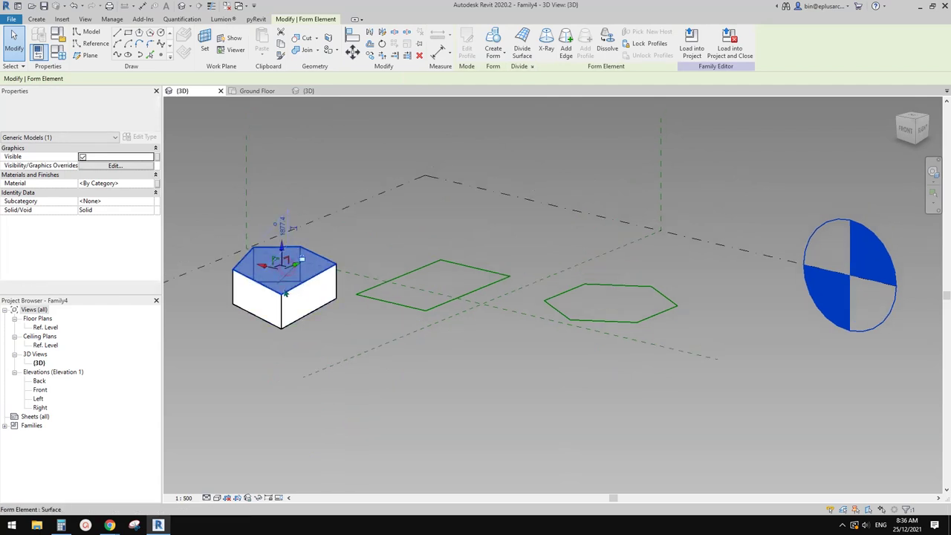
pyautogui.press('Escape')
# Step: Create a solid box form from the rectangular reference line loop
pyautogui.click(378, 298)
pyautogui.click(474, 46)
pyautogui.click(395, 333)
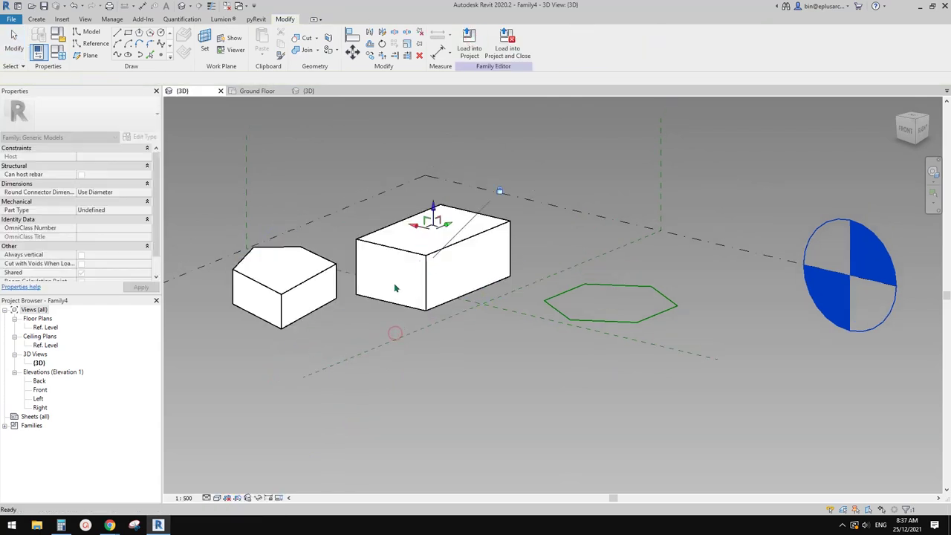
# Step: Create a solid prism form from the hexagonal reference line loop, choosing the extruded result over the flat surface
pyautogui.keyDown('shift'); pyautogui.moveTo(514, 327); pyautogui.dragTo(500, 346, button='middle'); pyautogui.keyUp('shift')
pyautogui.click(573, 302)
pyautogui.click(470, 46)
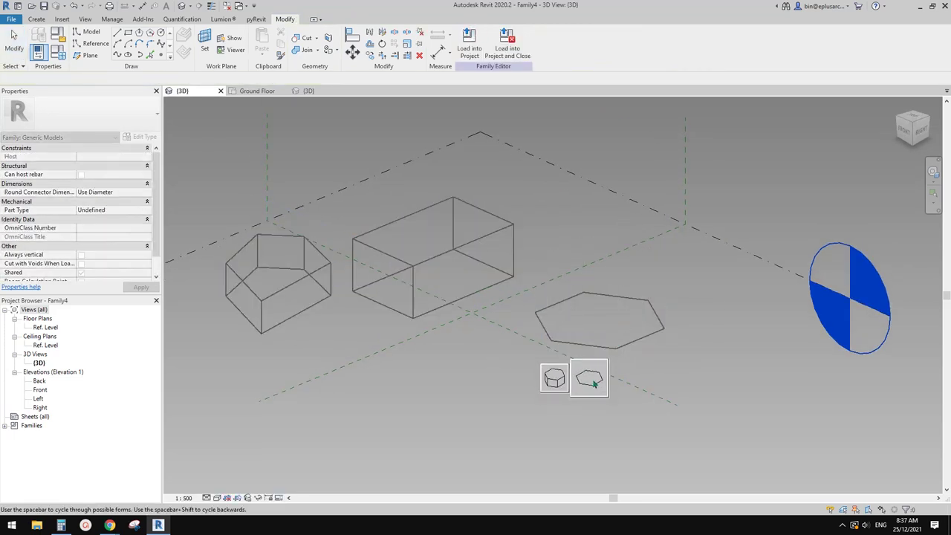
pyautogui.click(559, 379)
pyautogui.keyDown('shift'); pyautogui.moveTo(574, 253); pyautogui.dragTo(492, 238, button='middle'); pyautogui.keyUp('shift')
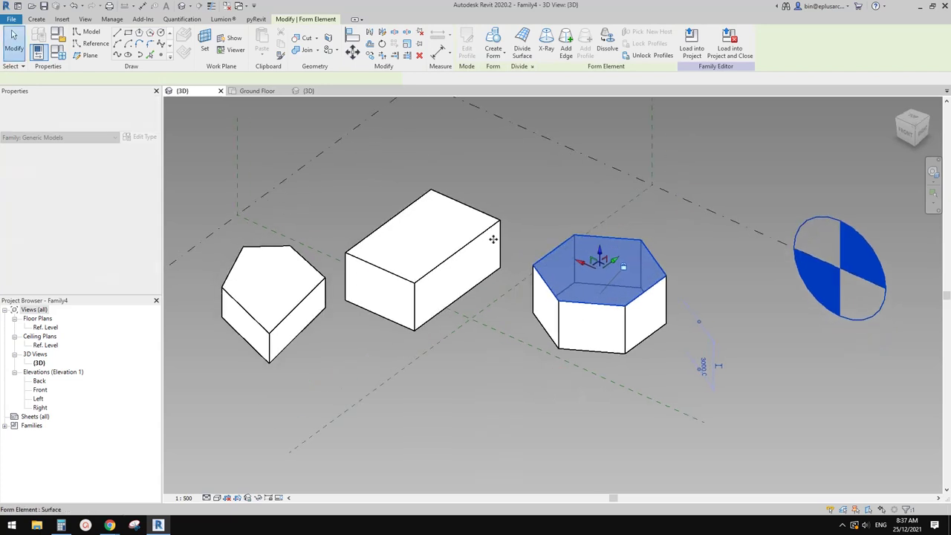
pyautogui.click(510, 304)
# Step: Draw a model line about 8100 long on the Ref. Level in front of the solids and convert it to a reference line
pyautogui.scroll(-2, 451, 346)
pyautogui.moveTo(448, 348); pyautogui.dragTo(372, 297, button='middle')
pyautogui.click(122, 34)
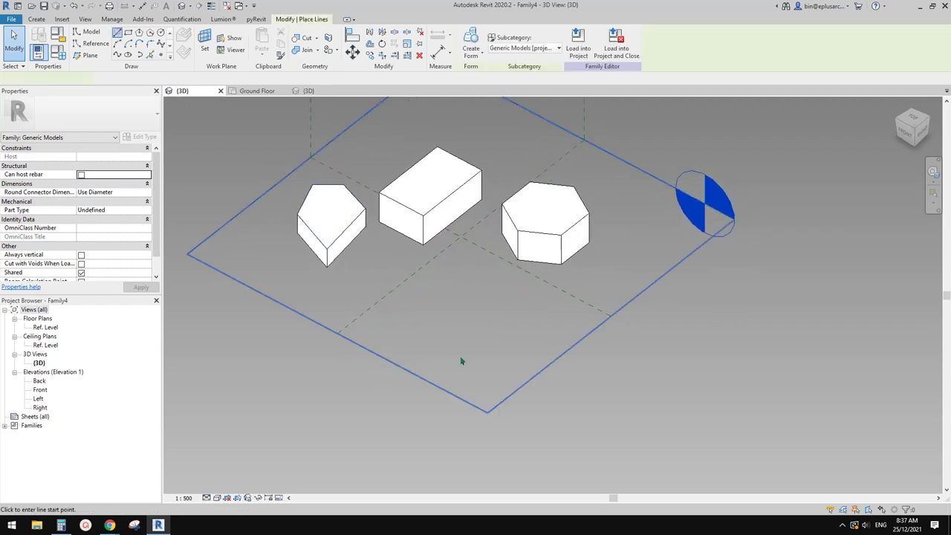
pyautogui.click(417, 394)
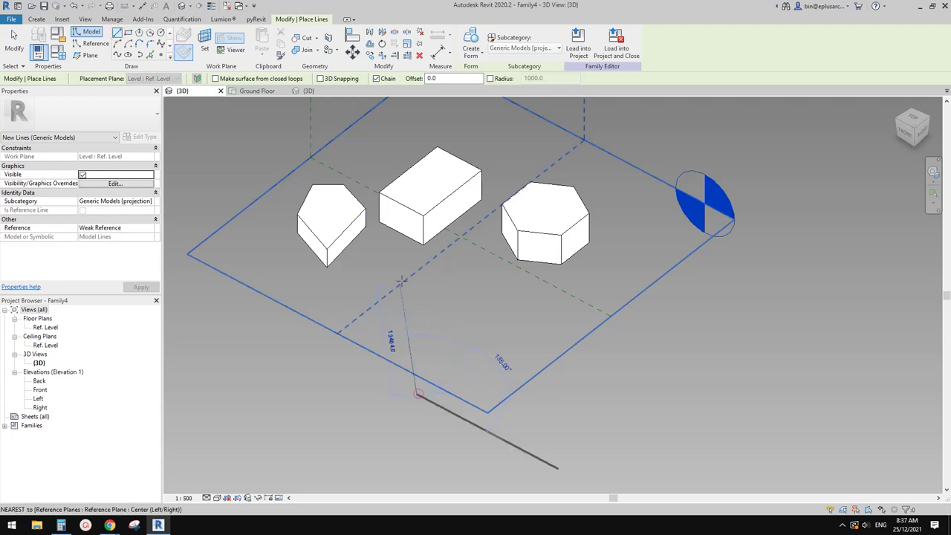
pyautogui.press('Escape')
pyautogui.press('Escape')
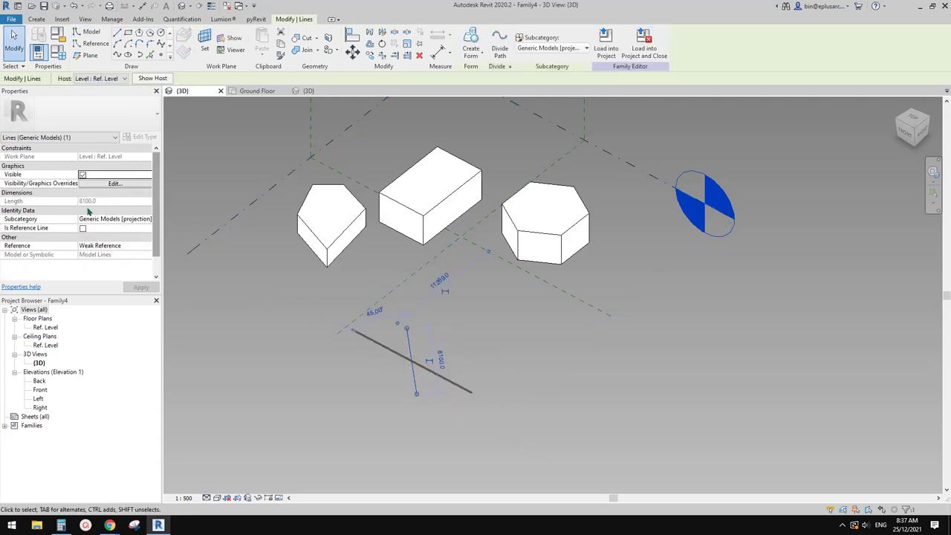
pyautogui.click(83, 228)
pyautogui.moveTo(399, 252); pyautogui.dragTo(397, 251, button='middle')
pyautogui.press('Escape')
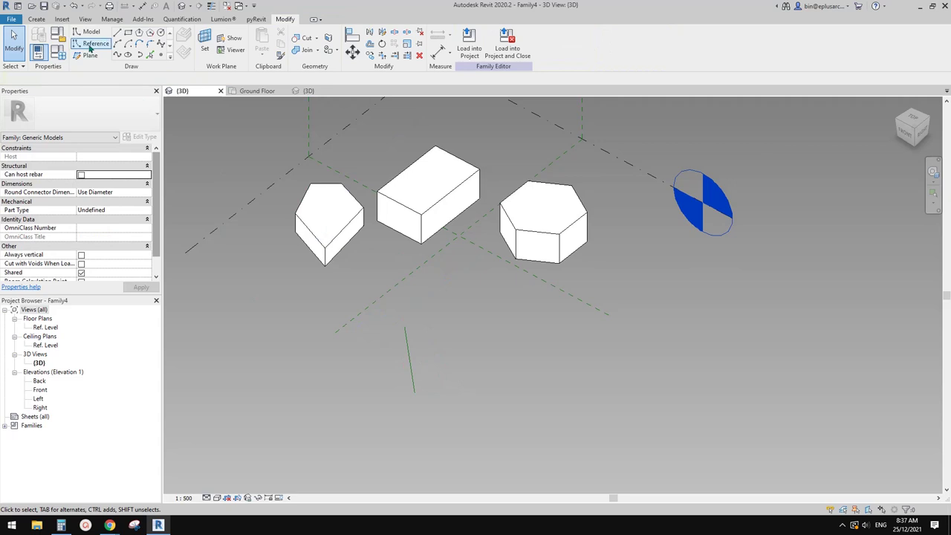
# Step: Draw a small rectangle of reference lines beside the single reference line
pyautogui.click(89, 47)
pyautogui.scroll(3, 476, 342)
pyautogui.click(444, 314)
pyautogui.click(479, 383)
pyautogui.press('Escape')
pyautogui.press('Escape')
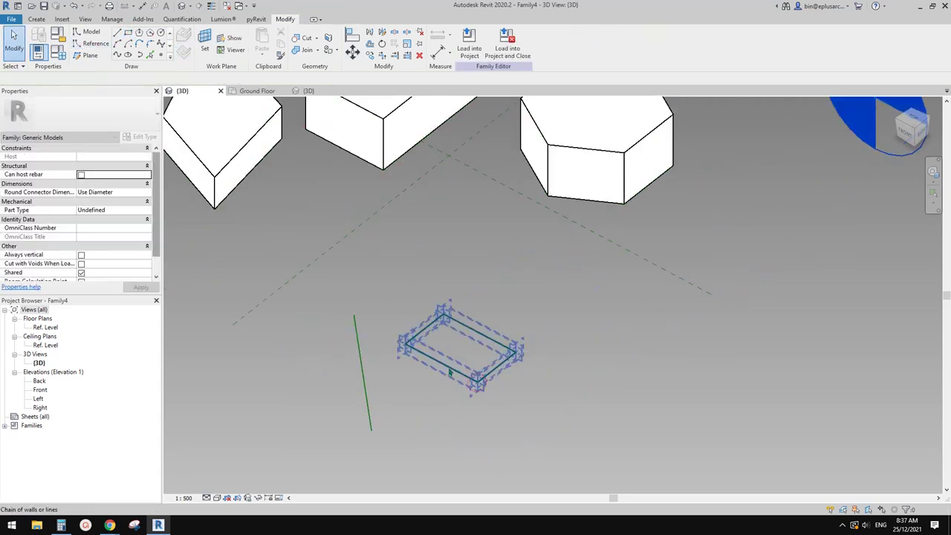
# Step: Create a revolved solid form from the small rectangle using the single reference line as its axis
pyautogui.click(450, 373)
pyautogui.keyDown('ctrl'); pyautogui.click(361, 358); pyautogui.keyUp('ctrl')
pyautogui.click(476, 39)
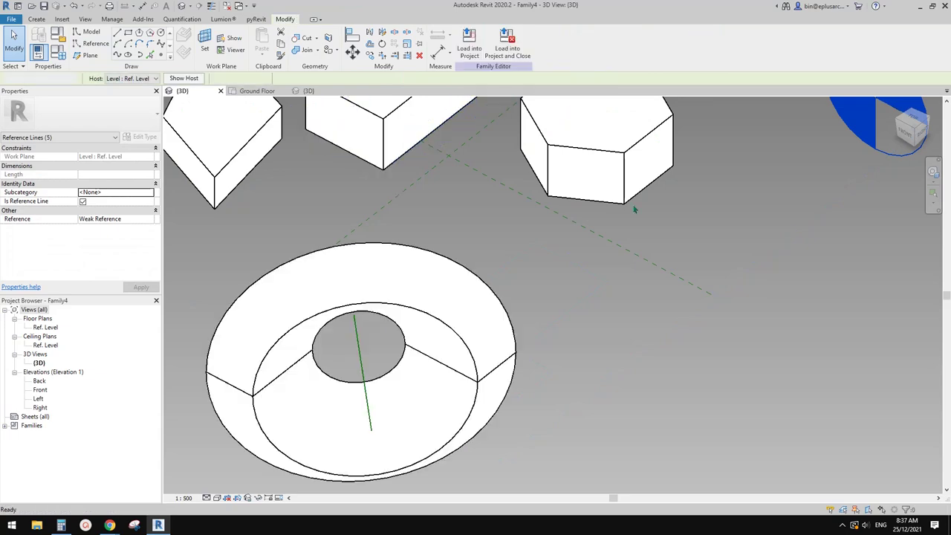
pyautogui.keyDown('shift'); pyautogui.moveTo(564, 234); pyautogui.dragTo(545, 326, button='middle'); pyautogui.keyUp('shift')
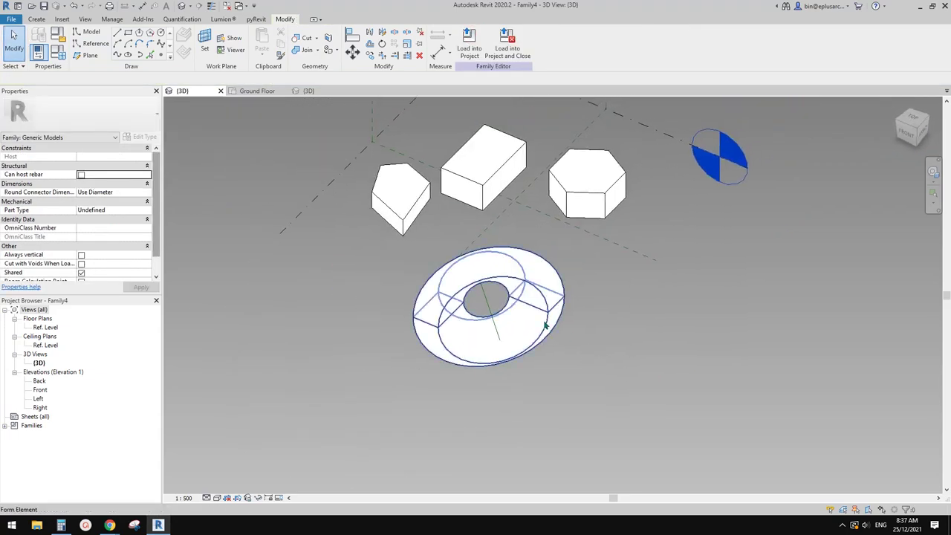
# Step: Set the revolved form's end angle to 180 degrees
pyautogui.scroll(3, 545, 326)
pyautogui.click(357, 350)
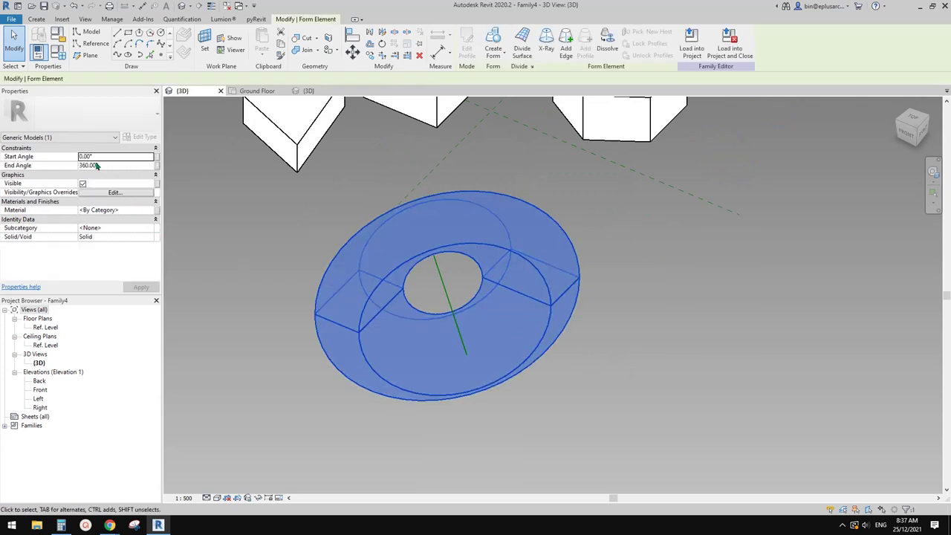
pyautogui.click(123, 169)
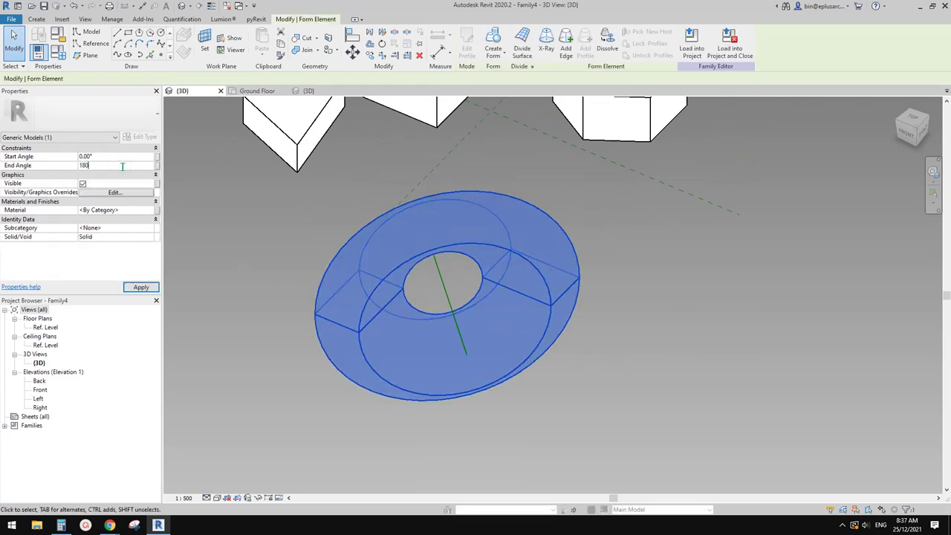
pyautogui.click(628, 249)
pyautogui.moveTo(732, 264); pyautogui.dragTo(711, 254, button='middle')
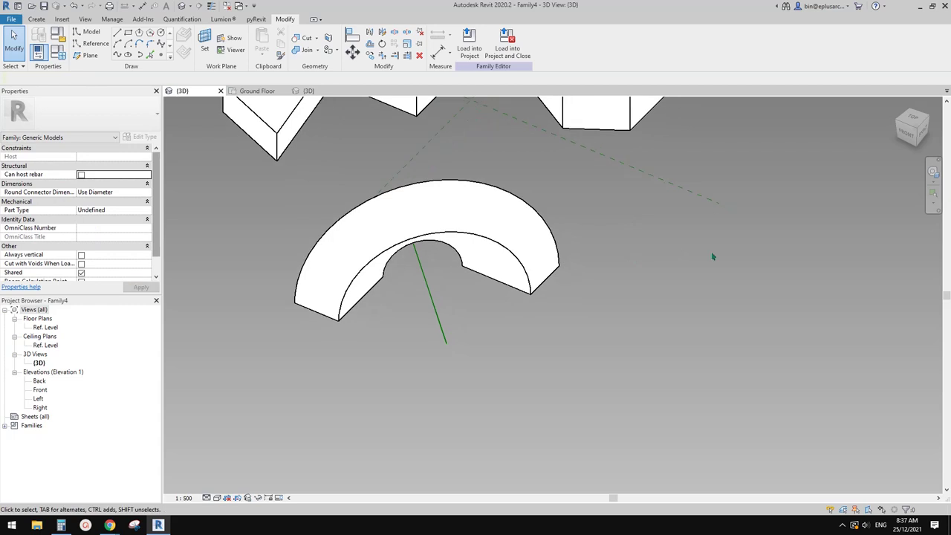
# Step: Draw a straight model line in the empty area beside the half ring, away from the other solids
pyautogui.scroll(-3, 712, 257)
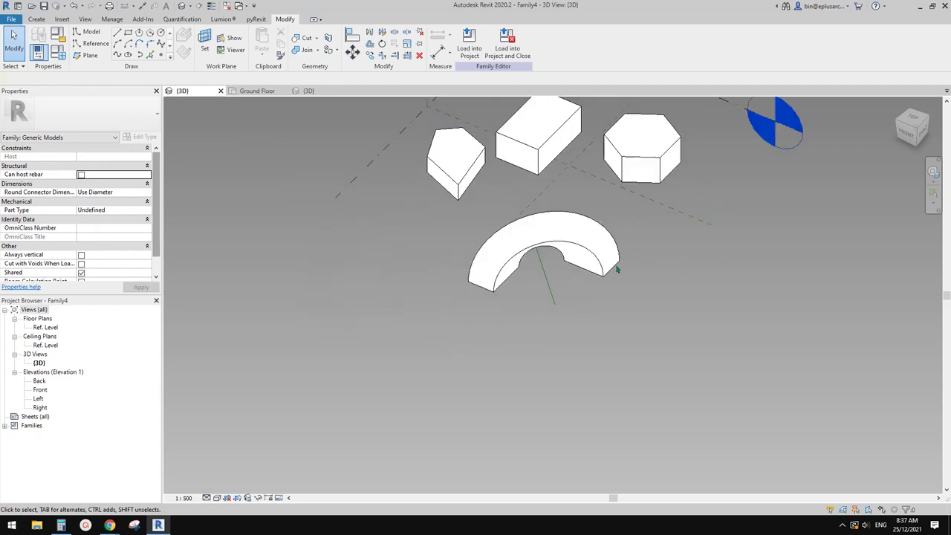
pyautogui.click(91, 32)
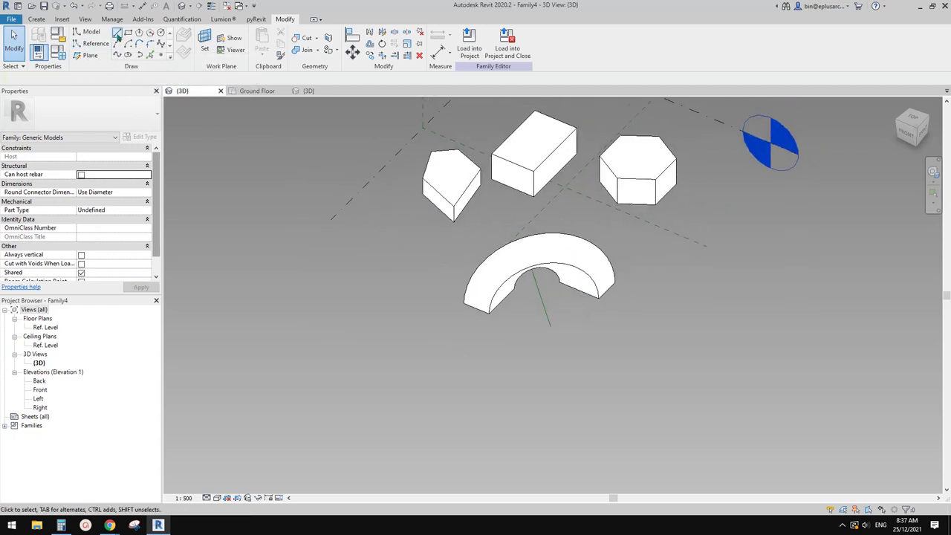
pyautogui.click(290, 366)
pyautogui.press('Escape')
pyautogui.press('Escape')
pyautogui.moveTo(382, 288); pyautogui.dragTo(425, 296, button='middle')
pyautogui.keyDown('shift'); pyautogui.moveTo(546, 256); pyautogui.dragTo(583, 267, button='middle'); pyautogui.keyUp('shift')
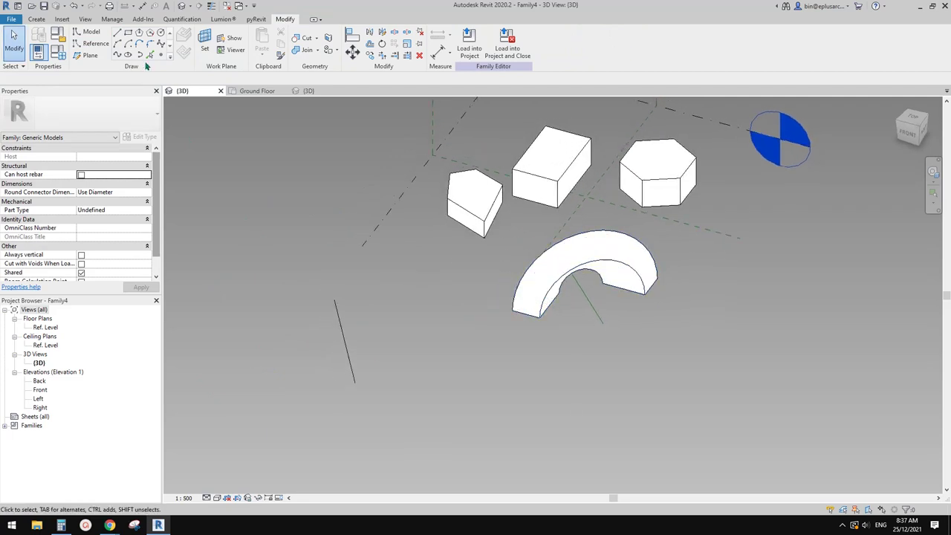
# Step: Draw an S-shaped model-line spline through four points beside the straight model line
pyautogui.click(117, 55)
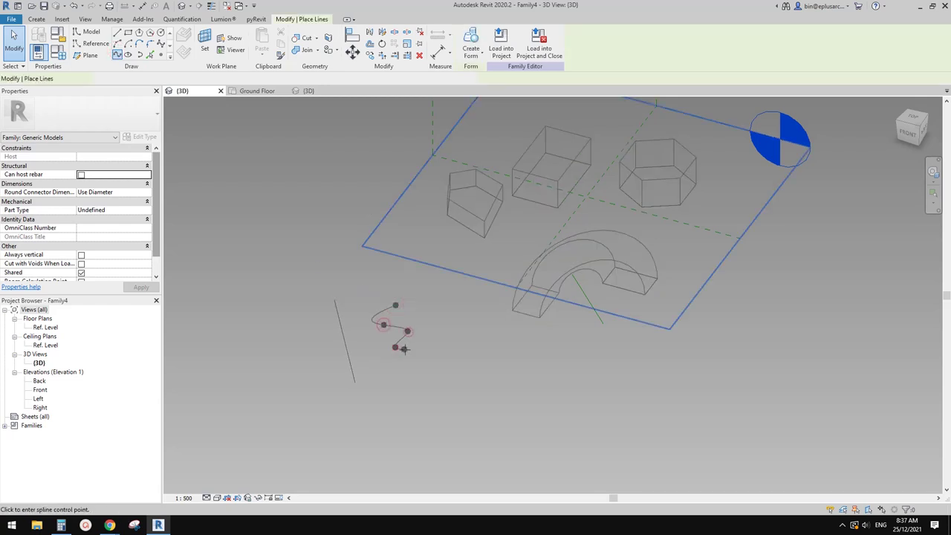
pyautogui.press('Escape')
pyautogui.press('Escape')
# Step: Create a revolved form from the S-shaped spline using the straight model line as its axis
pyautogui.scroll(3, 398, 342)
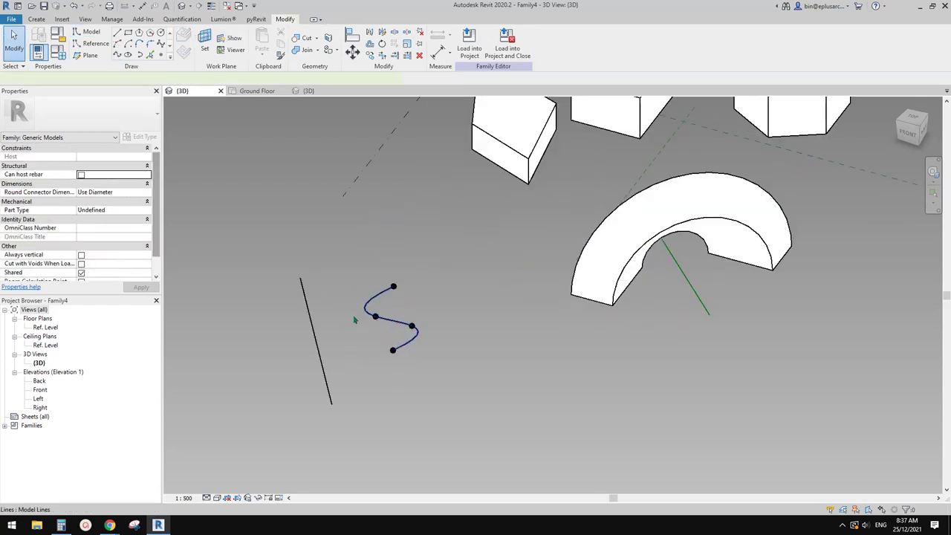
pyautogui.click(354, 319)
pyautogui.keyDown('ctrl'); pyautogui.click(311, 315); pyautogui.keyUp('ctrl')
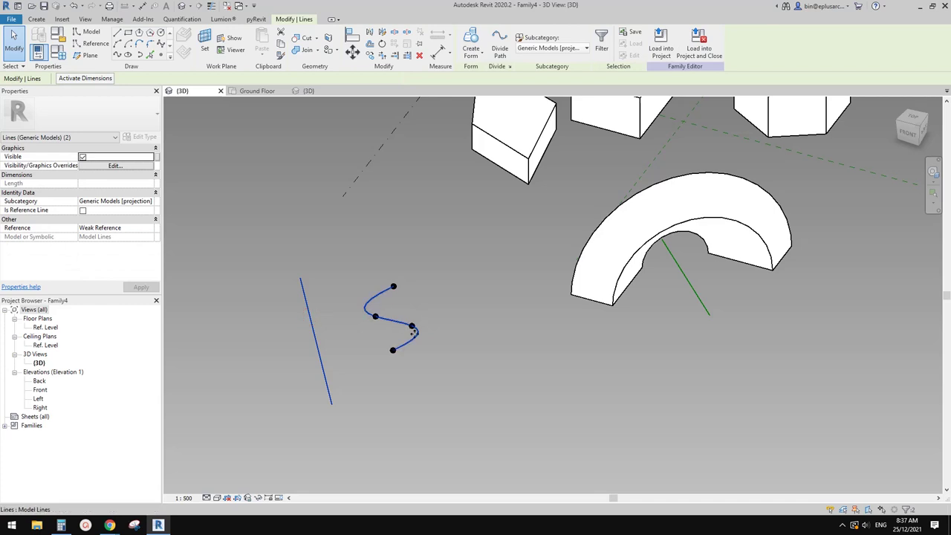
pyautogui.click(472, 39)
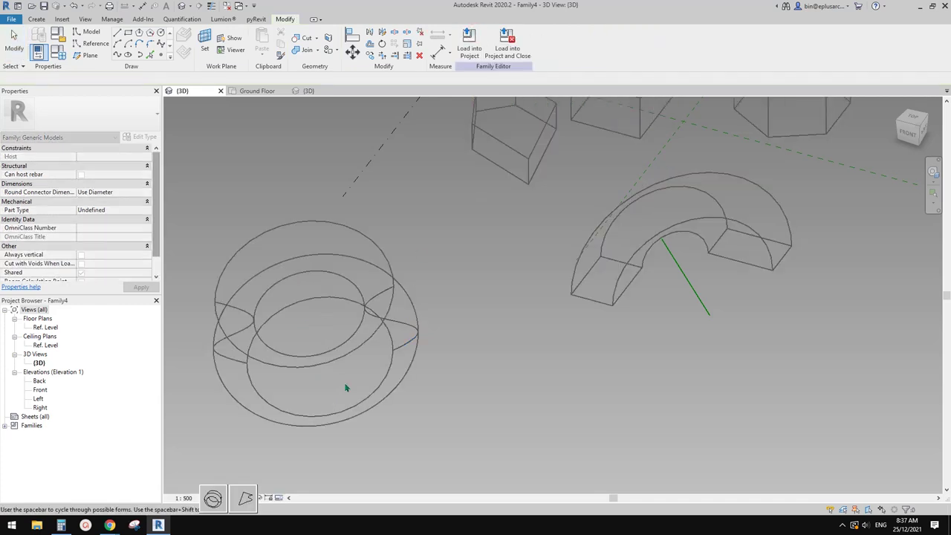
pyautogui.click(222, 496)
# Step: Examine the surfaces of the revolved spline form from several sides
pyautogui.moveTo(459, 367); pyautogui.dragTo(491, 319, button='middle')
pyautogui.click(417, 334)
pyautogui.keyDown('shift'); pyautogui.moveTo(450, 374); pyautogui.dragTo(479, 365, button='middle'); pyautogui.keyUp('shift')
pyautogui.click(397, 346)
pyautogui.keyDown('shift'); pyautogui.moveTo(407, 308); pyautogui.dragTo(356, 216, button='middle'); pyautogui.keyUp('shift')
pyautogui.moveTo(507, 187)
pyautogui.keyDown('shift'); pyautogui.mouseDown(button='middle')
pyautogui.moveTo(405, 265)
pyautogui.moveTo(324, 286)
pyautogui.mouseUp(button='middle'); pyautogui.keyUp('shift')
pyautogui.keyDown('shift'); pyautogui.moveTo(461, 275); pyautogui.dragTo(324, 336, button='middle'); pyautogui.keyUp('shift')
pyautogui.click(335, 295)
pyautogui.scroll(-2, 336, 297)
pyautogui.keyDown('shift'); pyautogui.moveTo(386, 319); pyautogui.dragTo(420, 415, button='middle'); pyautogui.keyUp('shift')
# Step: Reduce the end angle of the revolved spline form so that it sweeps only about a quarter turn
pyautogui.click(331, 263)
pyautogui.click(347, 285)
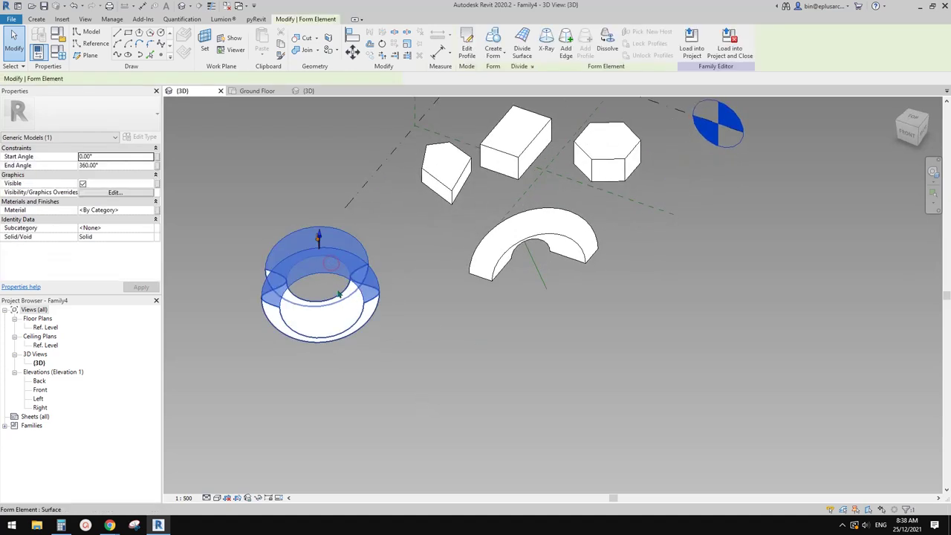
pyautogui.press('Escape')
pyautogui.click(345, 320)
pyautogui.press('Escape')
pyautogui.click(349, 259)
pyautogui.click(114, 166)
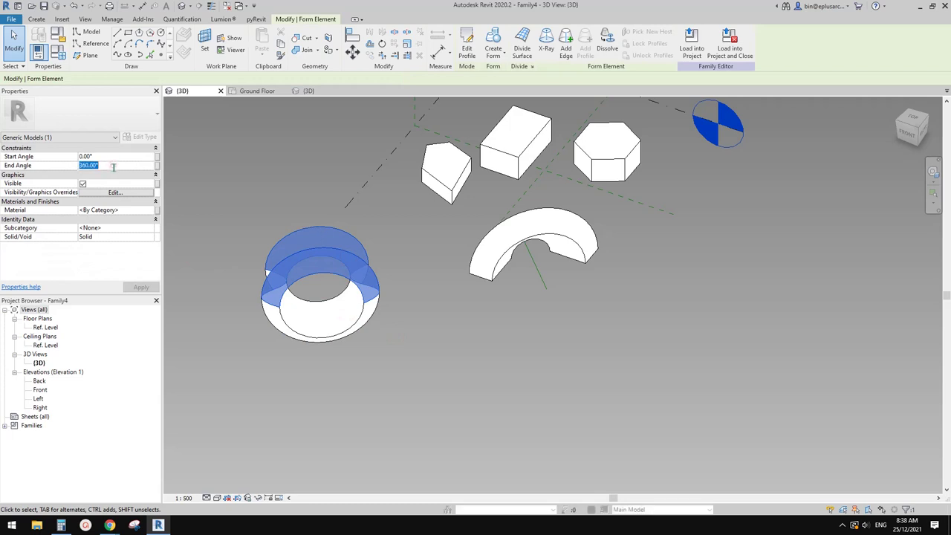
pyautogui.click(443, 332)
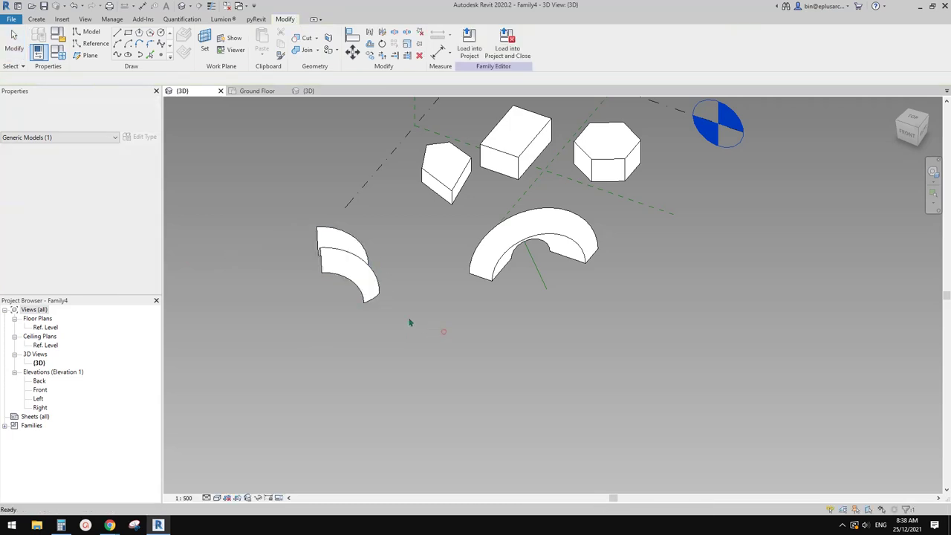
# Step: Draw a winding reference-line spline in the empty area in front of the solids and place a reference point on it near its far end
pyautogui.scroll(2, 369, 279)
pyautogui.keyDown('shift'); pyautogui.moveTo(476, 228); pyautogui.dragTo(380, 310, button='middle'); pyautogui.keyUp('shift')
pyautogui.click(416, 319)
pyautogui.scroll(-1, 416, 320)
pyautogui.scroll(1, 402, 311)
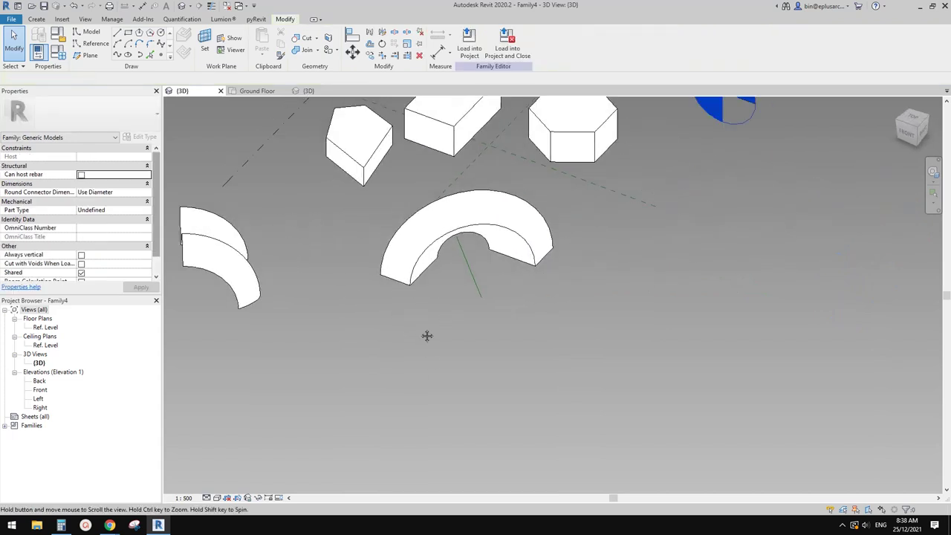
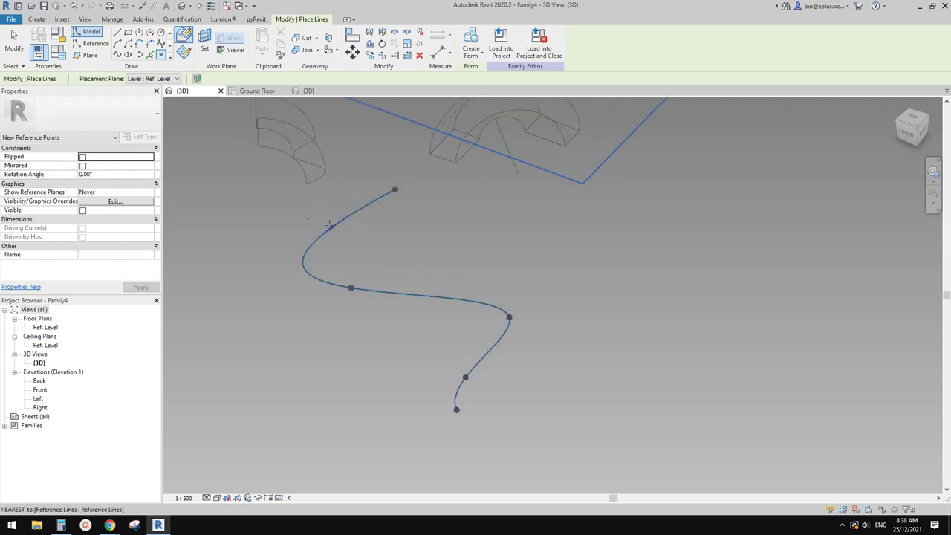
pyautogui.click(183, 35)
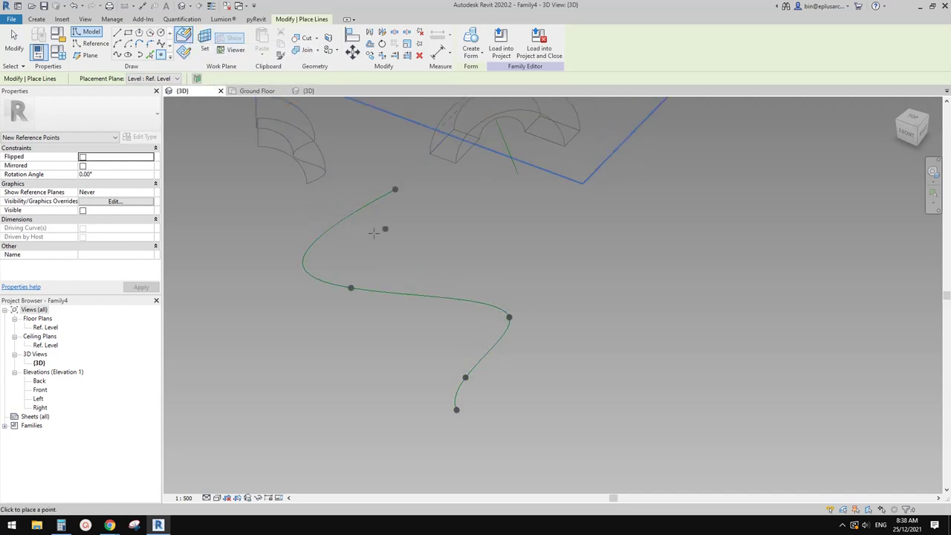
pyautogui.press('Escape')
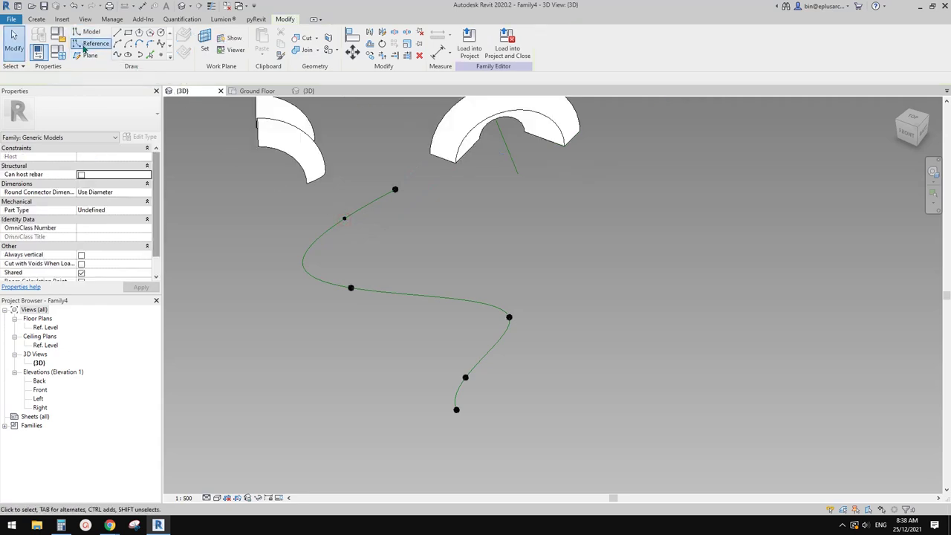
# Step: Draw a six-sided reference-line polygon centred on the hosted reference point, using the point's plane perpendicular to the spline as work plane
pyautogui.click(93, 43)
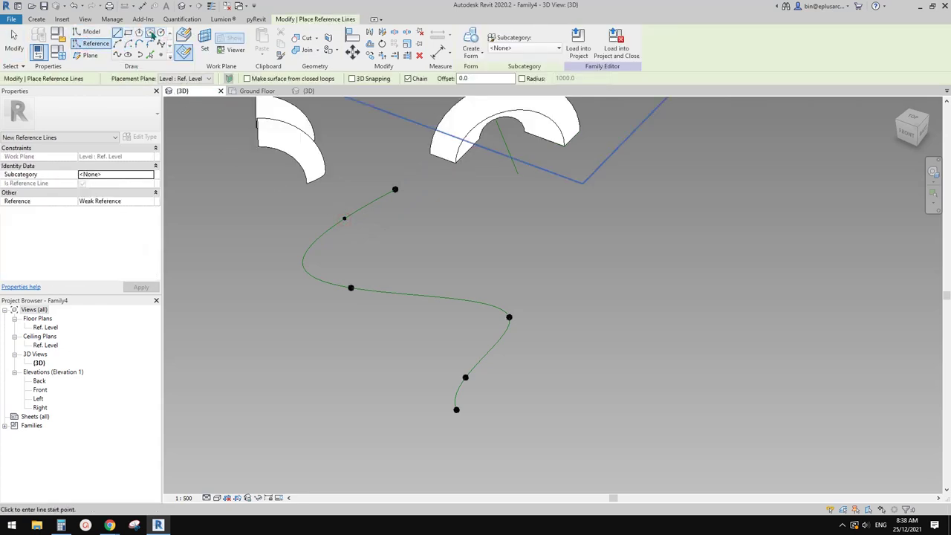
pyautogui.click(140, 33)
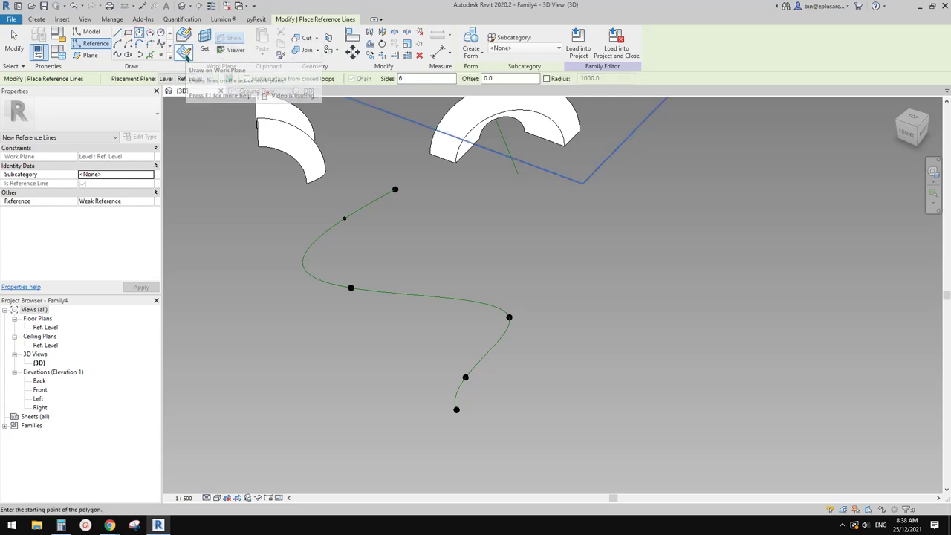
pyautogui.click(186, 56)
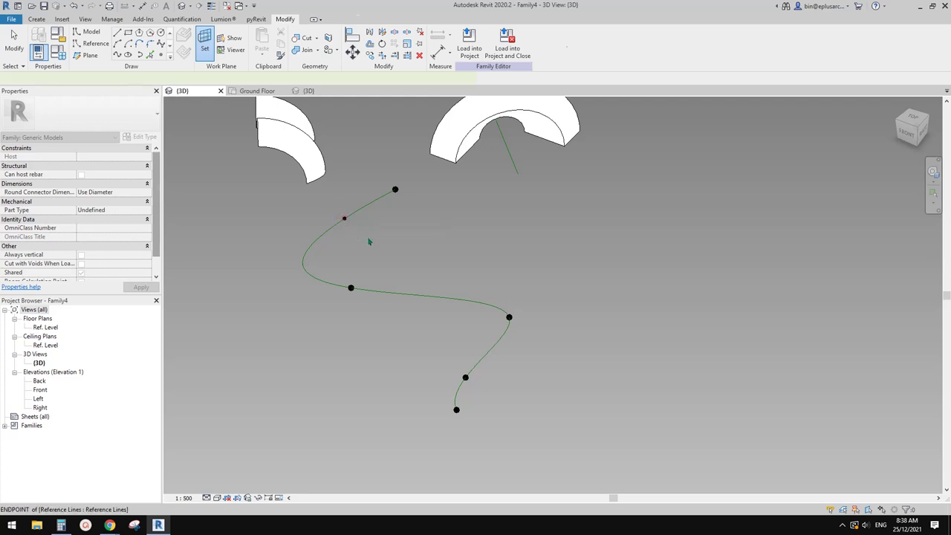
pyautogui.click(343, 217)
pyautogui.click(344, 215)
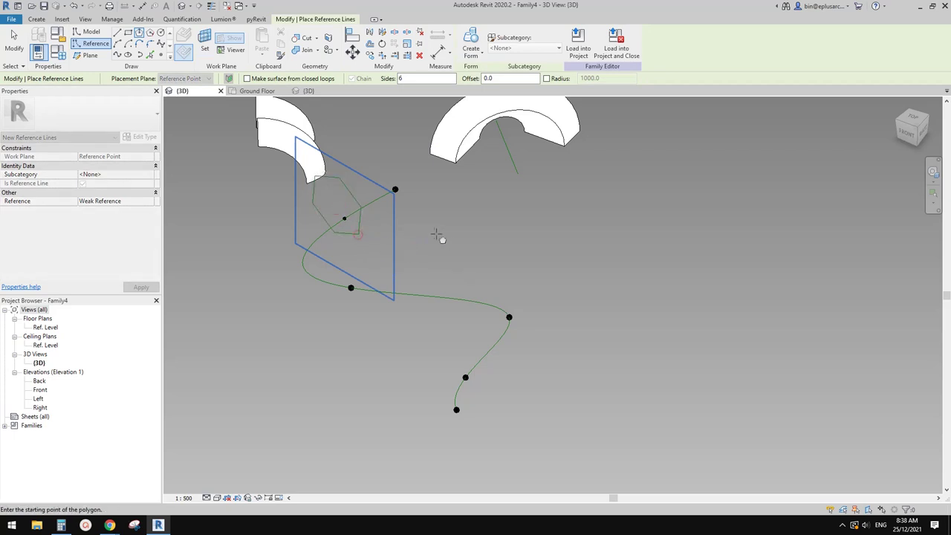
pyautogui.press('Escape')
pyautogui.press('Escape')
# Step: Move the whole reference hexagon slightly down within its work plane
pyautogui.press('Tab')
pyautogui.moveTo(361, 228)
pyautogui.mouseDown()
pyautogui.moveTo(378, 242)
pyautogui.moveTo(366, 239)
pyautogui.mouseUp()
pyautogui.click(385, 206)
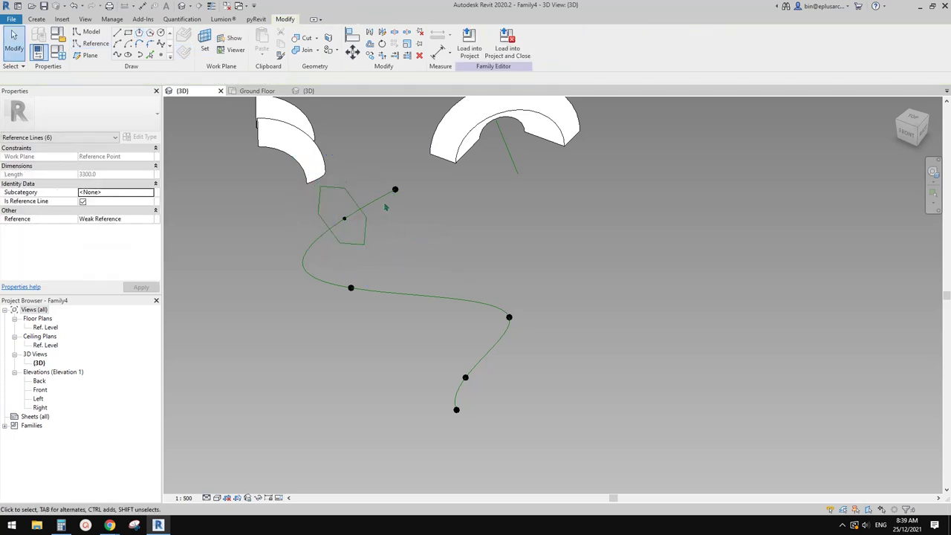
# Step: Try to create a solid form from the large hexagon and the reference spline
pyautogui.click(381, 198)
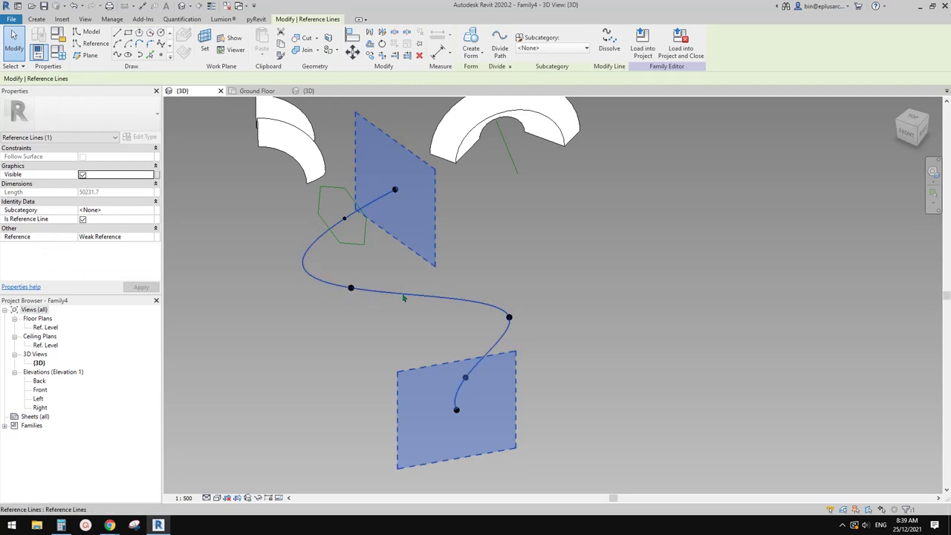
pyautogui.keyDown('ctrl'); pyautogui.click(334, 191); pyautogui.keyUp('ctrl')
pyautogui.click(473, 38)
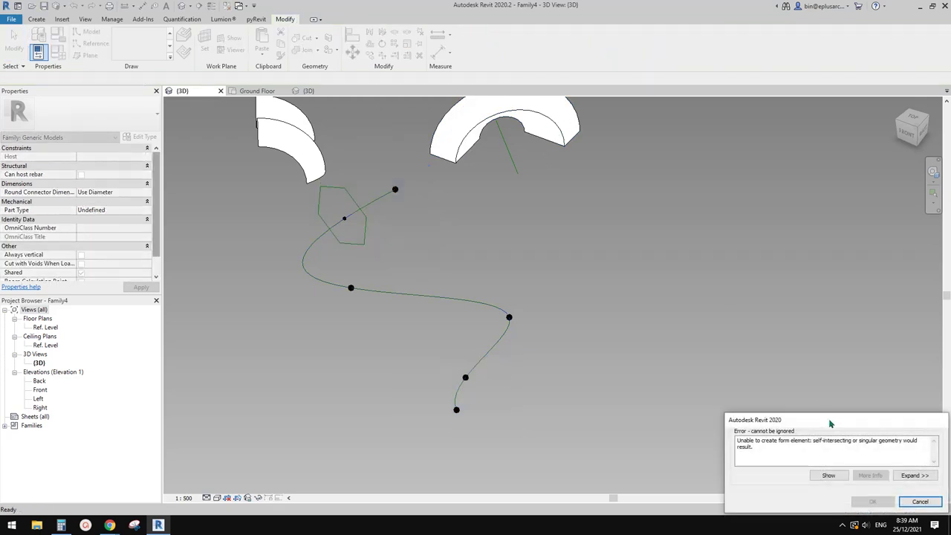
pyautogui.moveTo(830, 424); pyautogui.dragTo(553, 197)
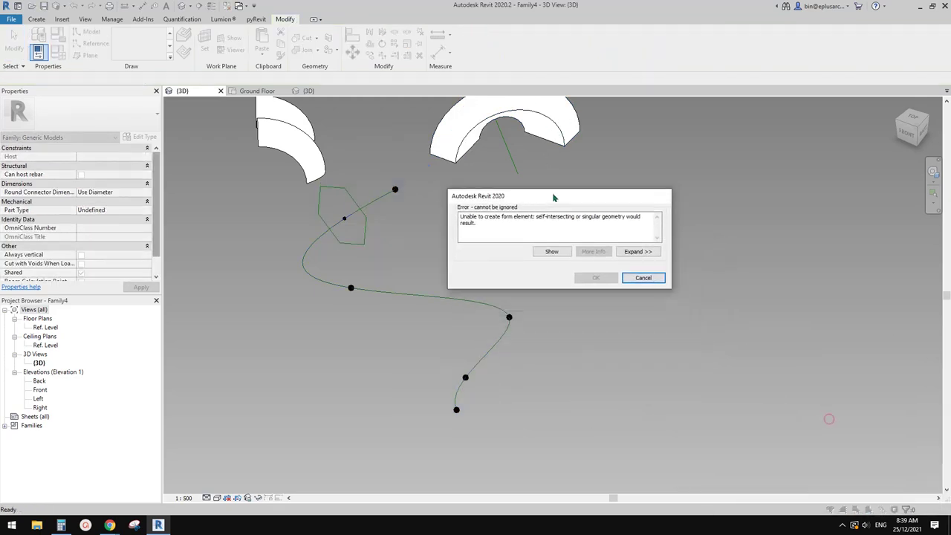
pyautogui.click(643, 278)
# Step: Scale the hexagon graphically about its reference point to roughly a third of its size
pyautogui.moveTo(418, 248)
pyautogui.keyDown('shift'); pyautogui.mouseDown(button='middle')
pyautogui.moveTo(379, 251)
pyautogui.moveTo(462, 238)
pyautogui.moveTo(406, 249)
pyautogui.mouseUp(button='middle'); pyautogui.keyUp('shift')
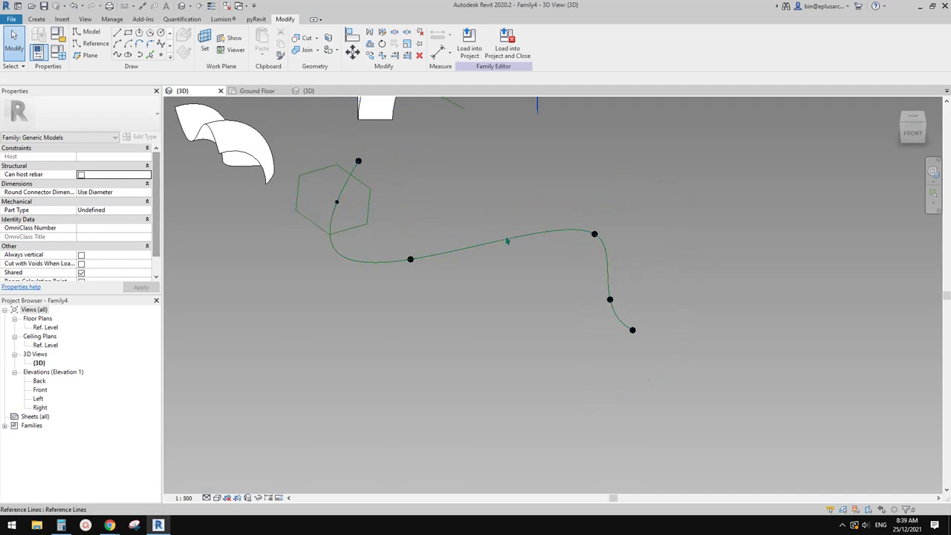
pyautogui.scroll(2, 326, 162)
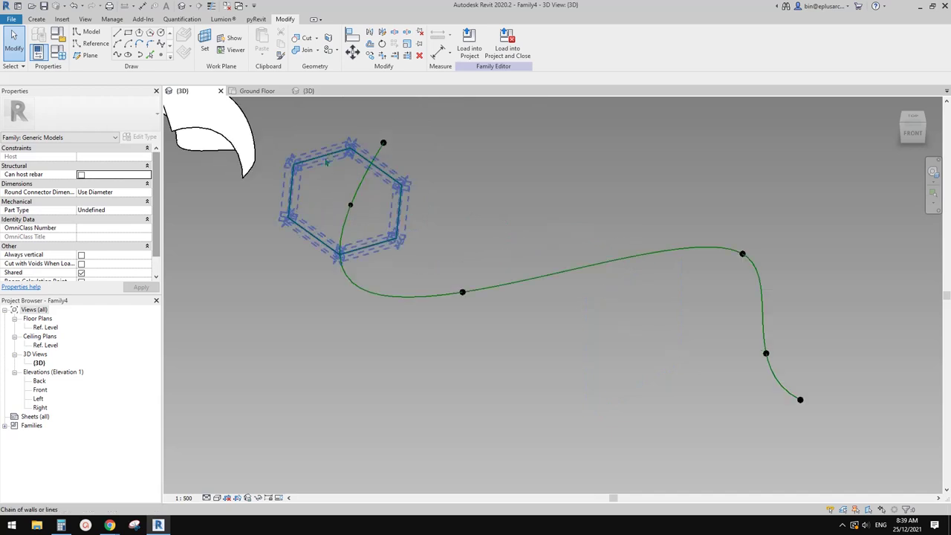
pyautogui.click(331, 155)
pyautogui.press('r')
pyautogui.press('e')
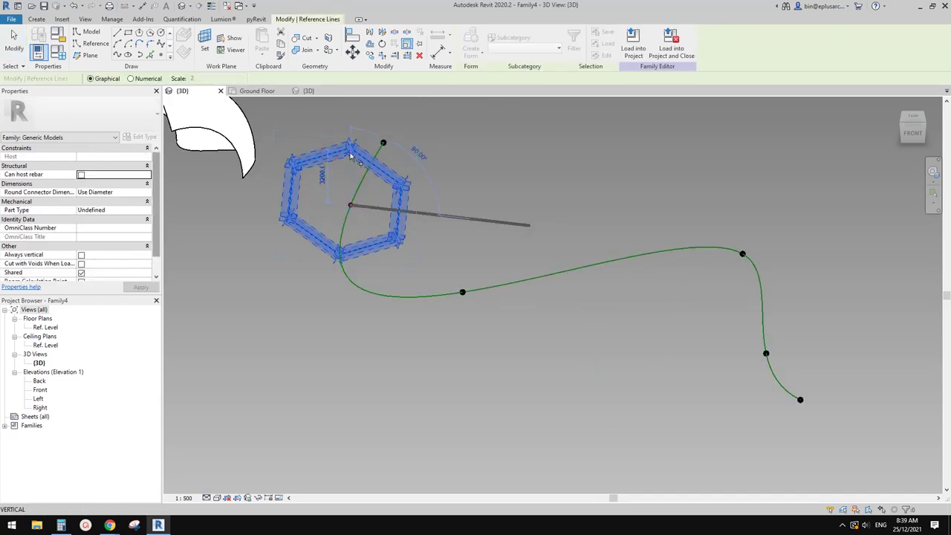
pyautogui.click(349, 147)
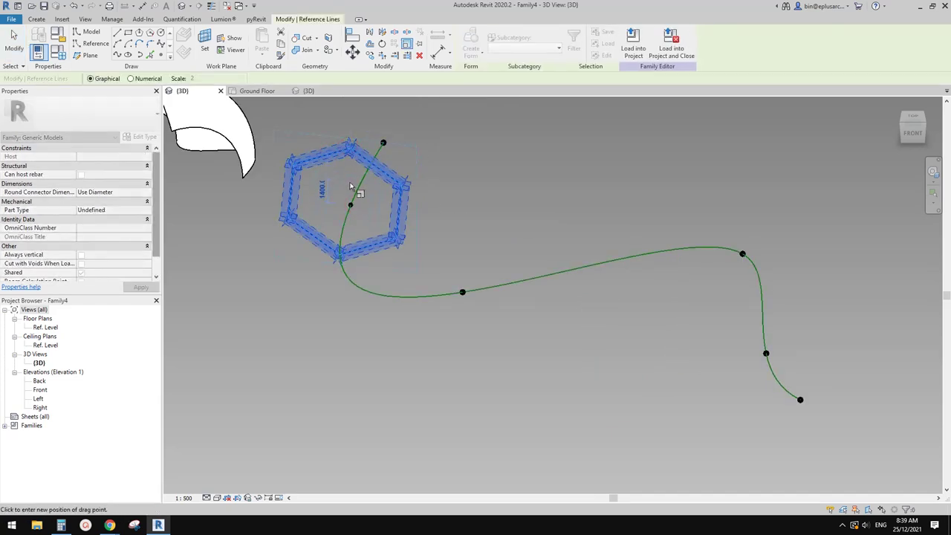
pyautogui.click(405, 208)
pyautogui.press('Escape')
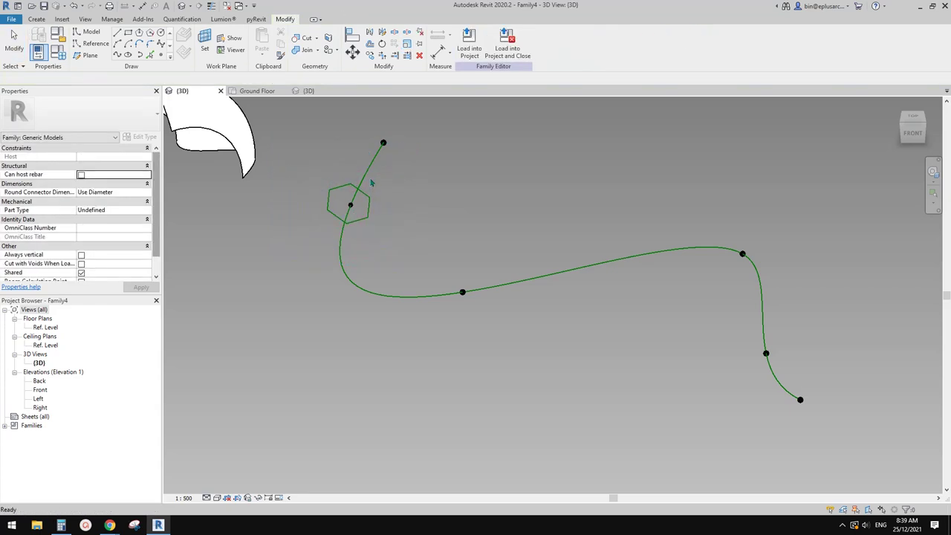
# Step: Create a solid swept form from the reduced hexagon along the reference spline
pyautogui.click(363, 179)
pyautogui.keyDown('ctrl'); pyautogui.click(350, 185); pyautogui.keyUp('ctrl')
pyautogui.click(471, 43)
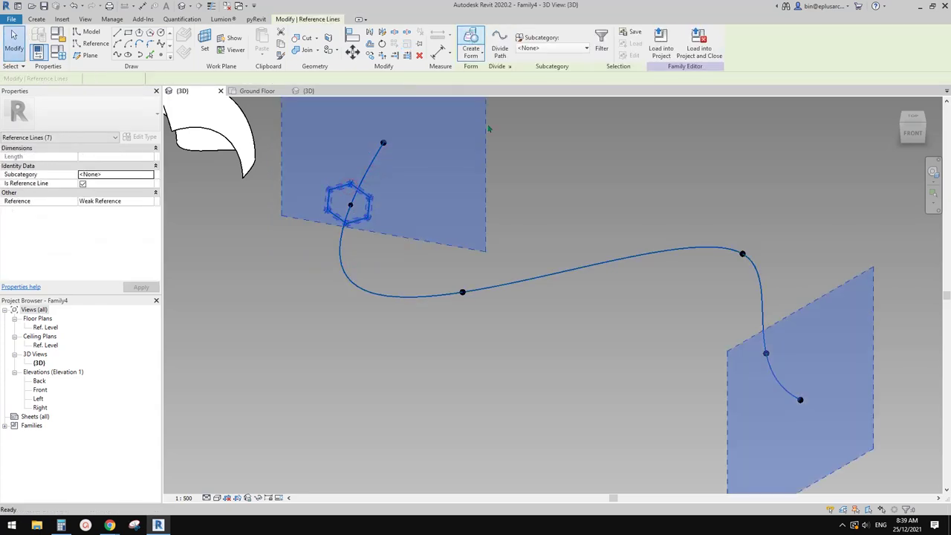
pyautogui.keyDown('shift'); pyautogui.moveTo(621, 251); pyautogui.dragTo(761, 259, button='middle'); pyautogui.keyUp('shift')
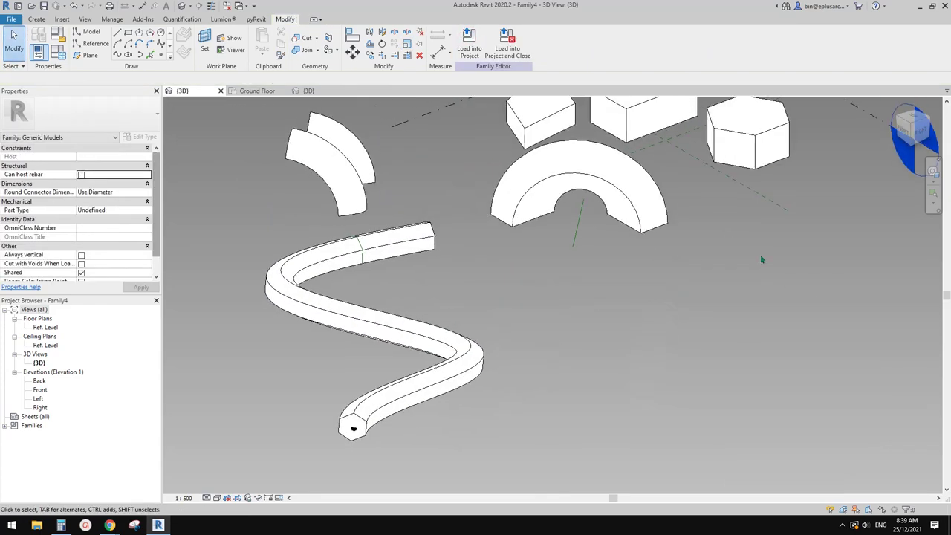
# Step: Dissolve the swept hexagonal form back into its profiles and path
pyautogui.keyDown('shift'); pyautogui.moveTo(651, 266); pyautogui.dragTo(641, 249, button='middle'); pyautogui.keyUp('shift')
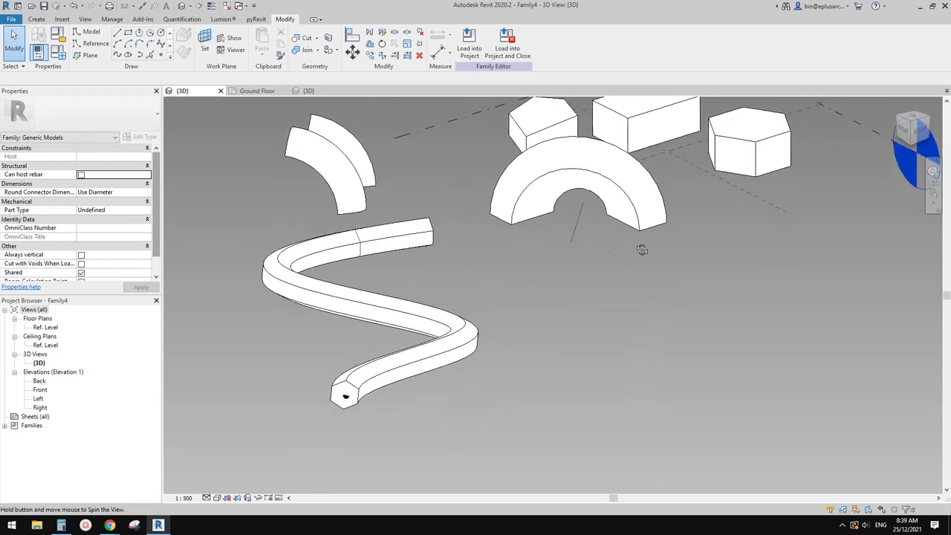
pyautogui.keyDown('shift'); pyautogui.moveTo(401, 312); pyautogui.dragTo(512, 284, button='middle'); pyautogui.keyUp('shift')
pyautogui.click(512, 284)
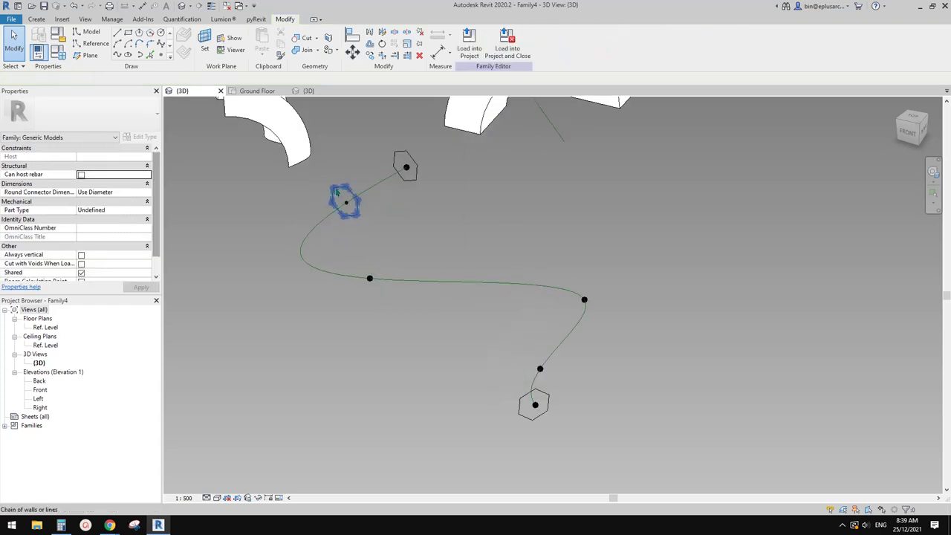
# Step: Copy the reference hexagon together with its hosted point to the empty space beside the spline
pyautogui.moveTo(322, 176); pyautogui.dragTo(377, 236)
pyautogui.moveTo(420, 236); pyautogui.dragTo(416, 235, button='middle')
pyautogui.moveTo(315, 170); pyautogui.dragTo(370, 234)
pyautogui.press('m')
pyautogui.press('v')
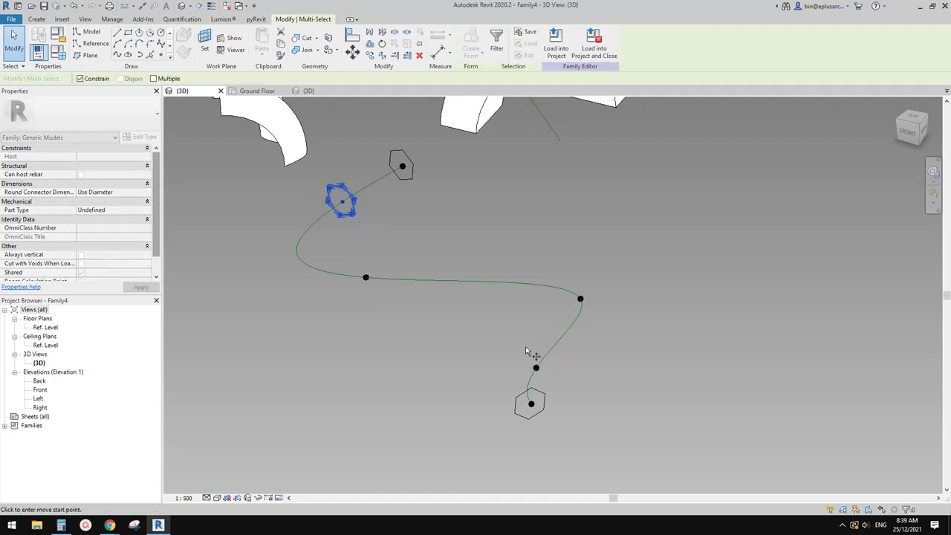
pyautogui.click(472, 296)
pyautogui.click(471, 239)
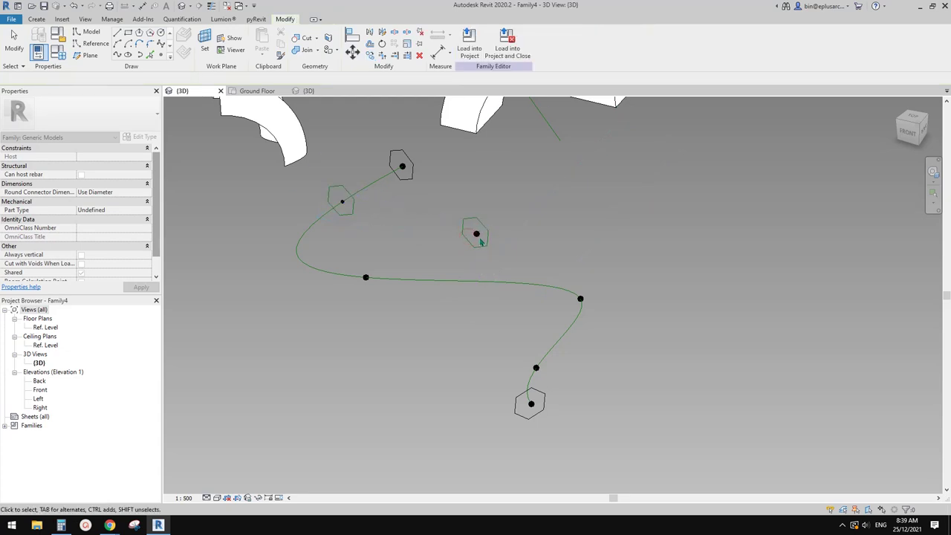
# Step: Rehost the copied reference point onto the middle stretch of the reference spline
pyautogui.click(476, 235)
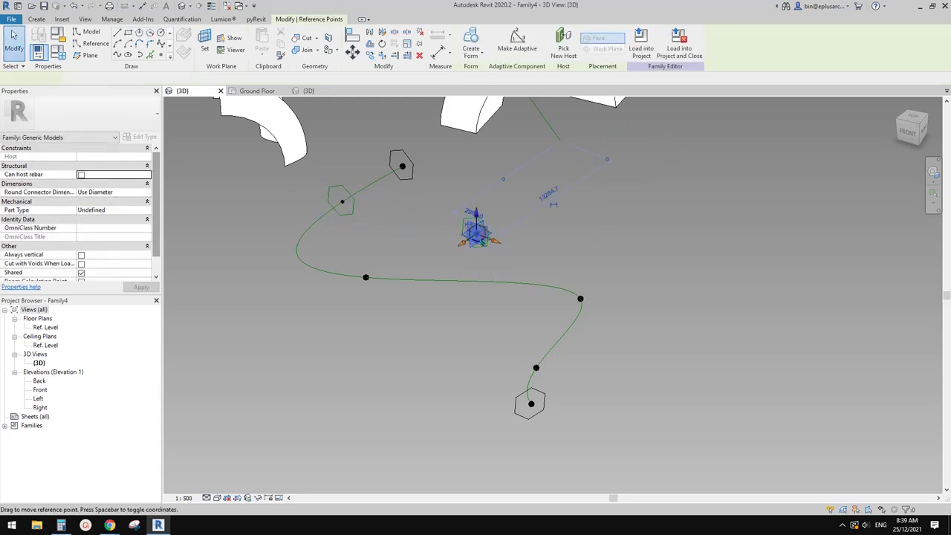
pyautogui.click(561, 46)
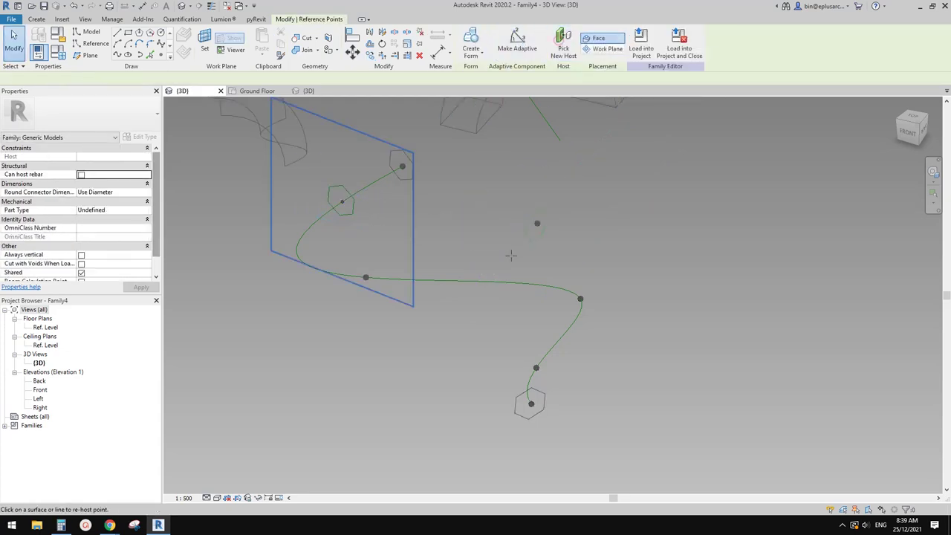
pyautogui.click(449, 284)
# Step: Copy the middle hexagon and its reference point into the open space off the spline
pyautogui.keyDown('shift'); pyautogui.moveTo(501, 280); pyautogui.dragTo(408, 284, button='middle'); pyautogui.keyUp('shift')
pyautogui.moveTo(347, 263); pyautogui.dragTo(410, 339)
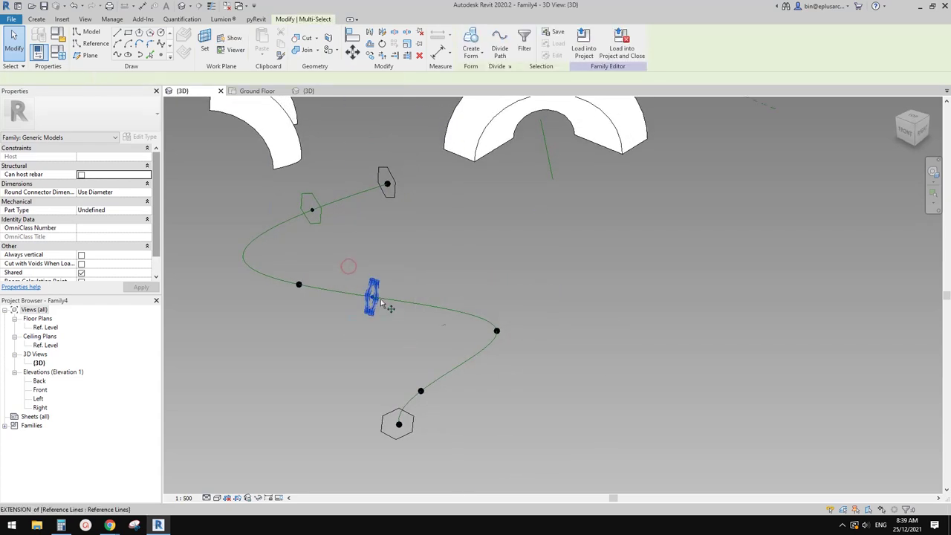
pyautogui.click(488, 260)
# Step: Try to rehost the copied hexagon's reference point onto the lower stretch of the reference spline
pyautogui.scroll(1, 452, 249)
pyautogui.click(452, 249)
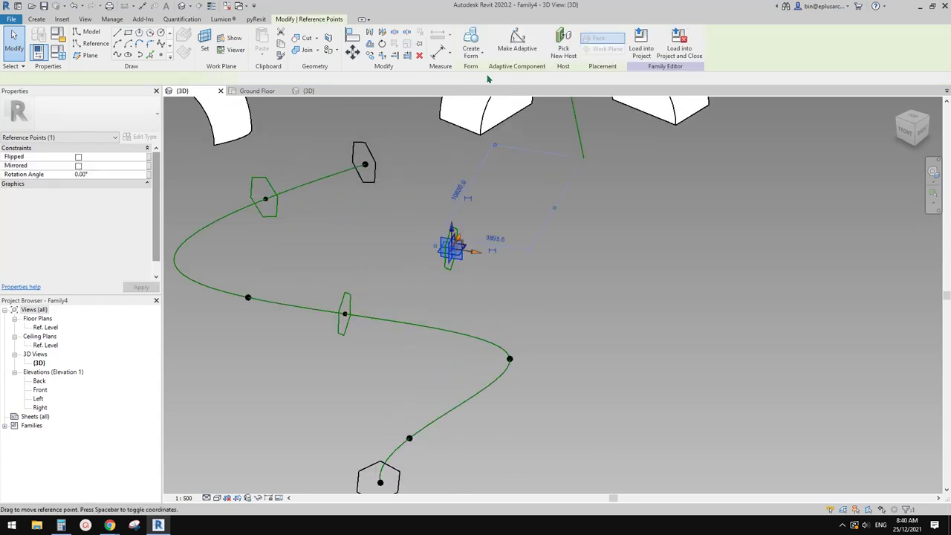
pyautogui.click(563, 46)
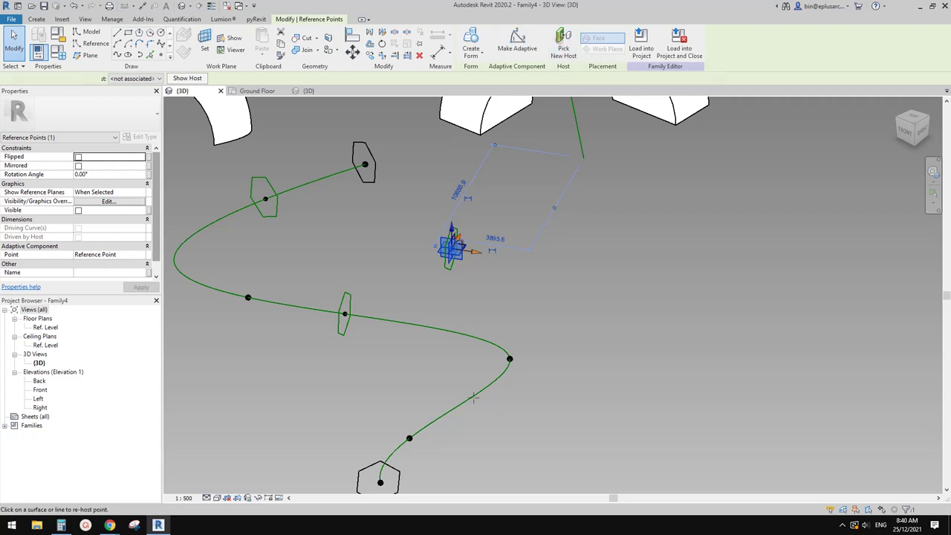
pyautogui.click(440, 418)
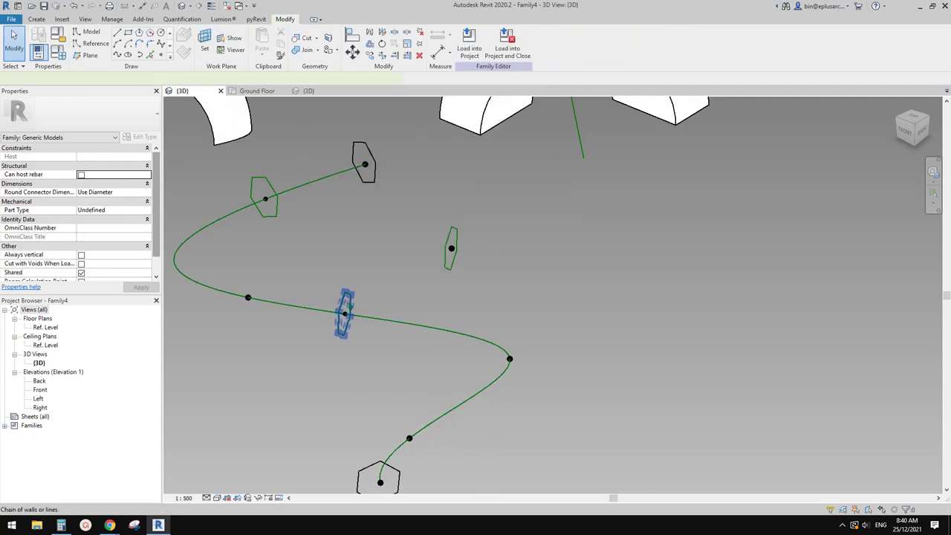
# Step: Scale up the reference hexagon hosted on the middle stretch of the spline to roughly double size
pyautogui.click(346, 308)
pyautogui.scroll(2, 347, 308)
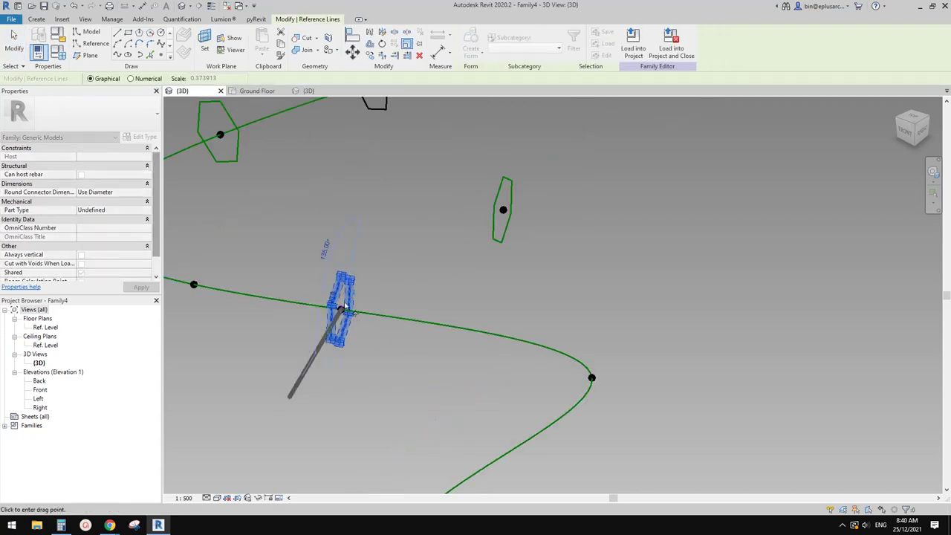
pyautogui.click(363, 276)
# Step: Rehost the off-spline hexagon's reference point onto the reference spline, just before its lower end
pyautogui.scroll(-3, 392, 303)
pyautogui.moveTo(422, 326); pyautogui.dragTo(390, 230, button='middle')
pyautogui.click(447, 312)
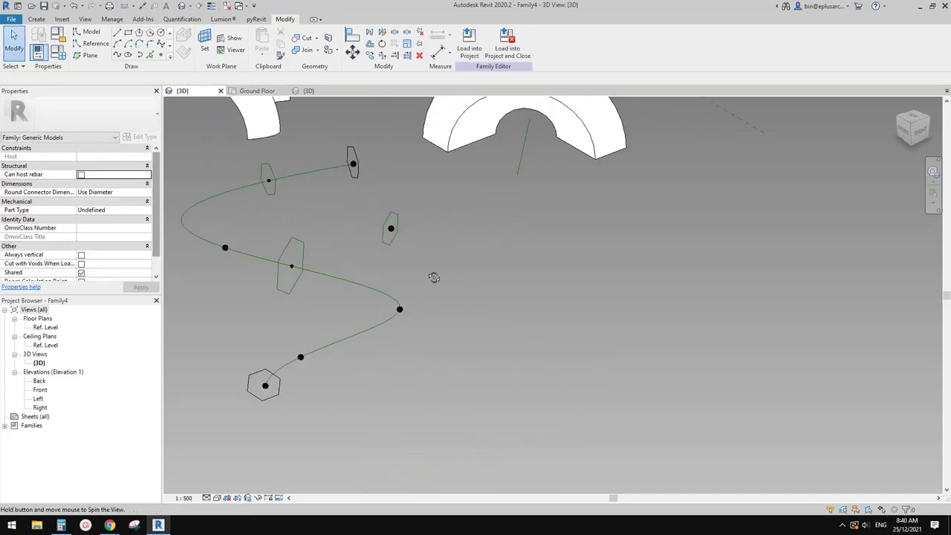
pyautogui.click(388, 228)
pyautogui.press('Escape')
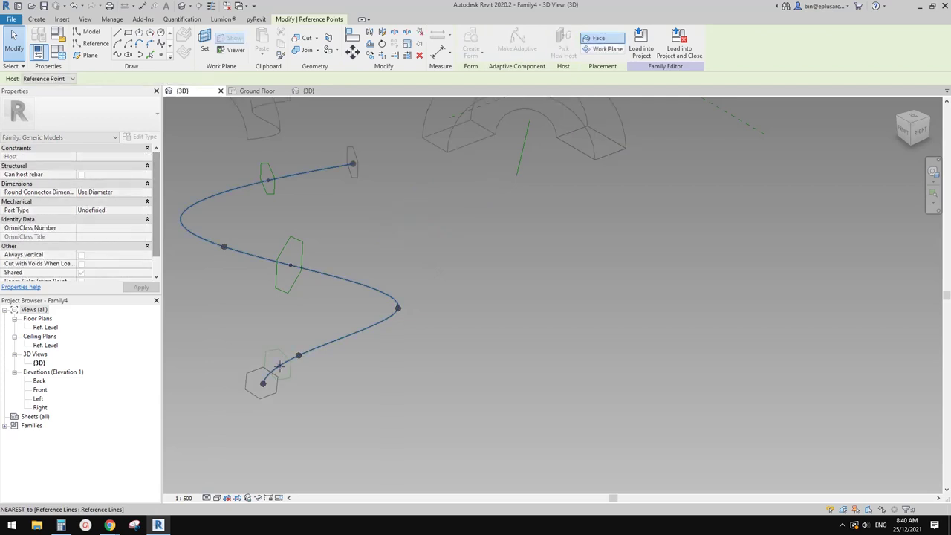
pyautogui.scroll(3, 282, 368)
pyautogui.click(287, 360)
# Step: Scale down the reference hexagon hosted near the lower end of the spline
pyautogui.keyDown('shift'); pyautogui.moveTo(287, 360); pyautogui.dragTo(276, 332, button='middle'); pyautogui.keyUp('shift')
pyautogui.click(276, 332)
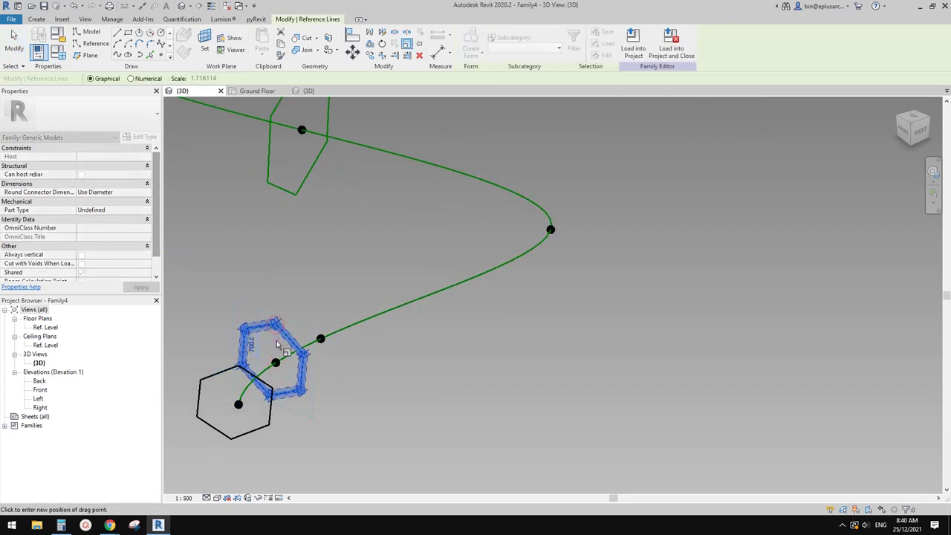
pyautogui.click(277, 346)
pyautogui.scroll(-3, 292, 369)
pyautogui.press('Escape')
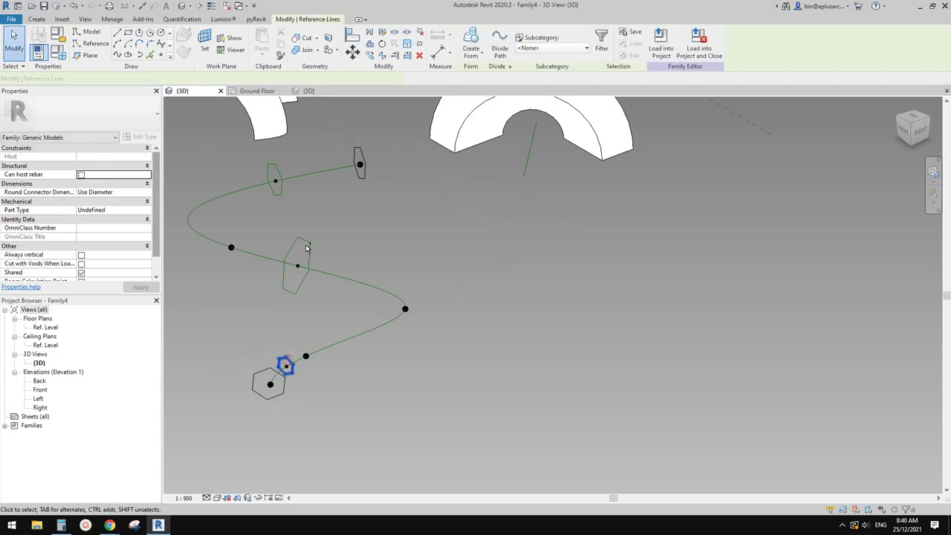
# Step: Create a solid swept form from the three differently sized reference hexagons and the spline path
pyautogui.keyDown('ctrl'); pyautogui.click(305, 249); pyautogui.keyUp('ctrl')
pyautogui.keyDown('ctrl'); pyautogui.click(275, 177); pyautogui.keyUp('ctrl')
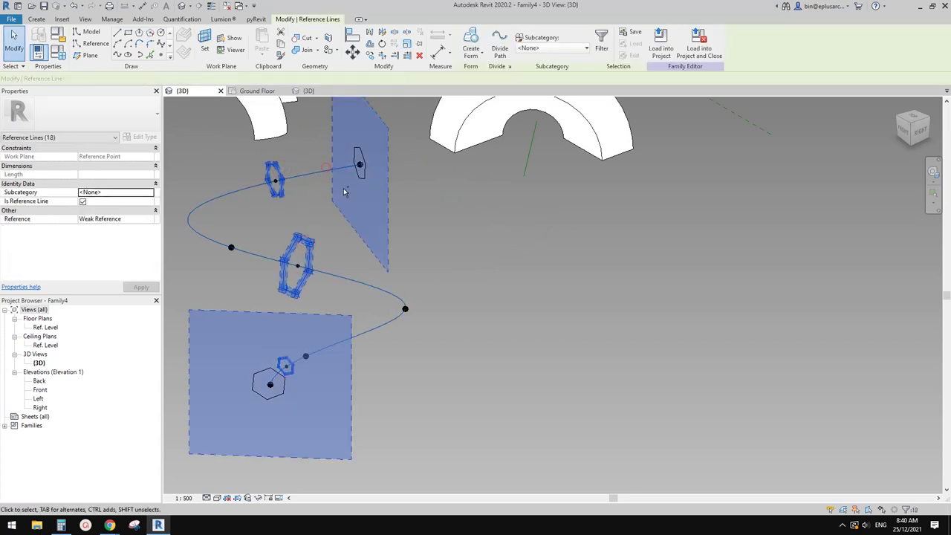
pyautogui.keyDown('ctrl'); pyautogui.click(344, 192); pyautogui.keyUp('ctrl')
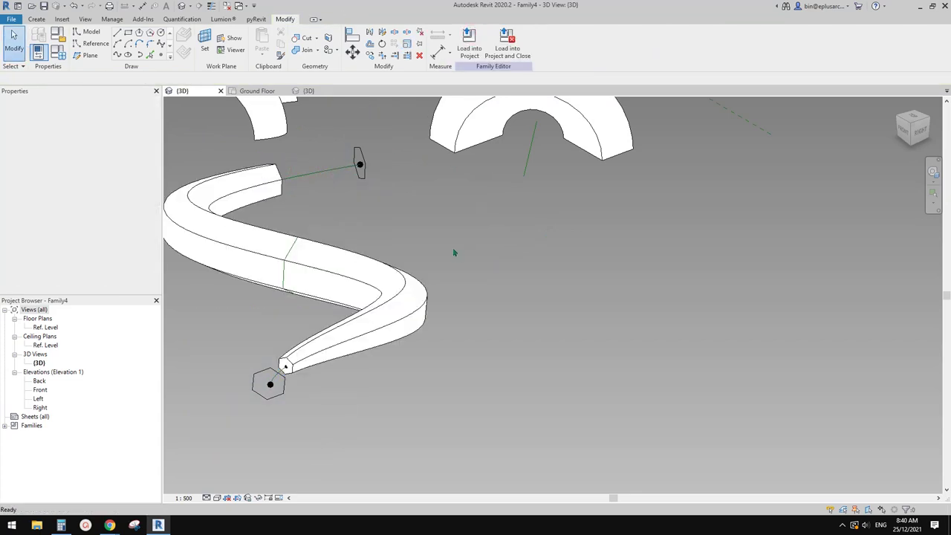
# Step: Examine the variable-section swept form and its spline path from several angles
pyautogui.moveTo(391, 304); pyautogui.dragTo(449, 255, button='middle')
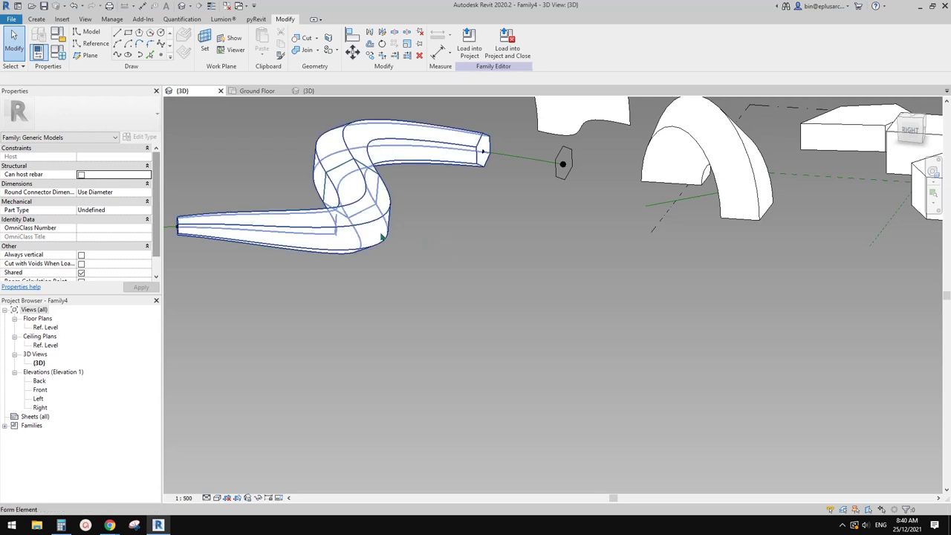
pyautogui.click(523, 159)
pyautogui.keyDown('shift'); pyautogui.moveTo(523, 159); pyautogui.dragTo(594, 261, button='middle'); pyautogui.keyUp('shift')
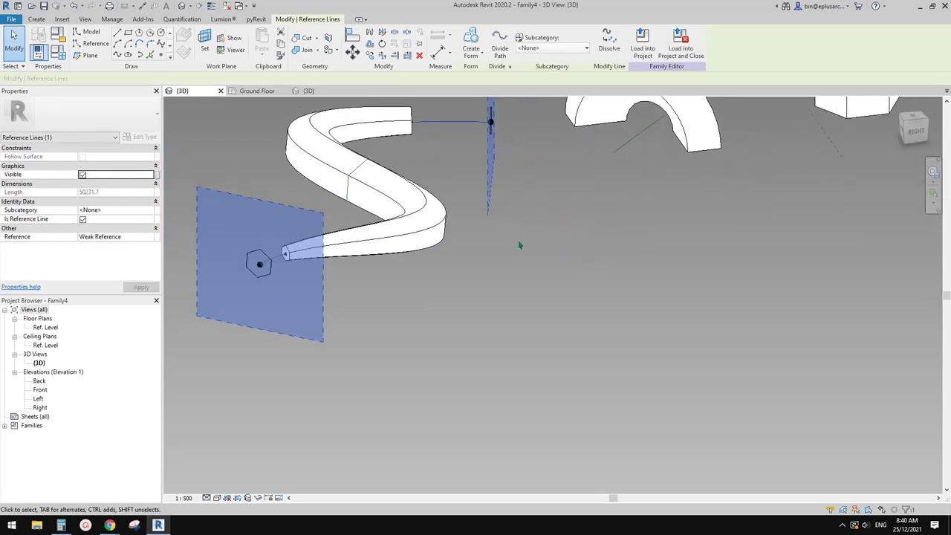
pyautogui.keyDown('shift'); pyautogui.moveTo(518, 240); pyautogui.dragTo(582, 348, button='middle'); pyautogui.keyUp('shift')
pyautogui.scroll(-1, 582, 346)
pyautogui.moveTo(583, 345); pyautogui.dragTo(476, 347, button='middle')
pyautogui.click(478, 306)
pyautogui.moveTo(477, 306)
pyautogui.mouseDown(button='middle')
pyautogui.moveTo(457, 309)
pyautogui.moveTo(476, 314)
pyautogui.mouseUp(button='middle')
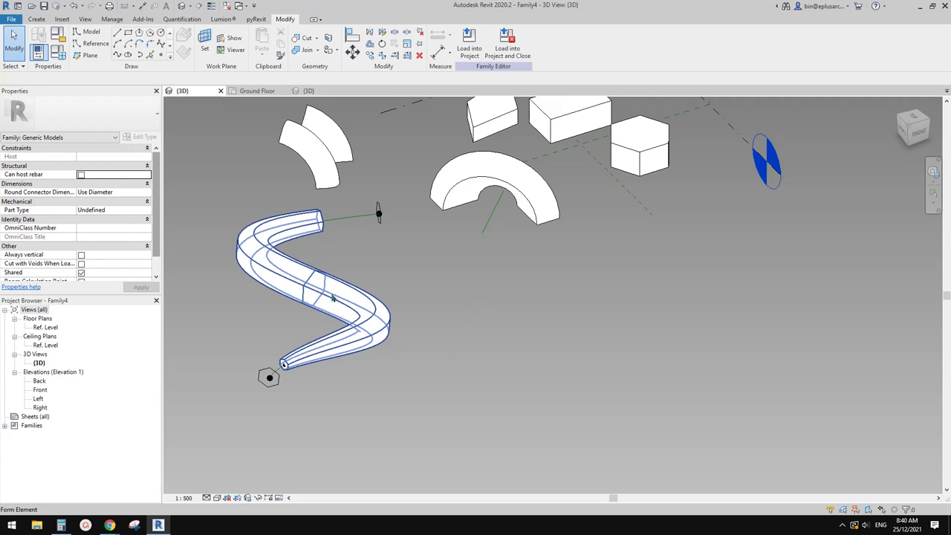
pyautogui.moveTo(434, 292); pyautogui.dragTo(434, 300, button='middle')
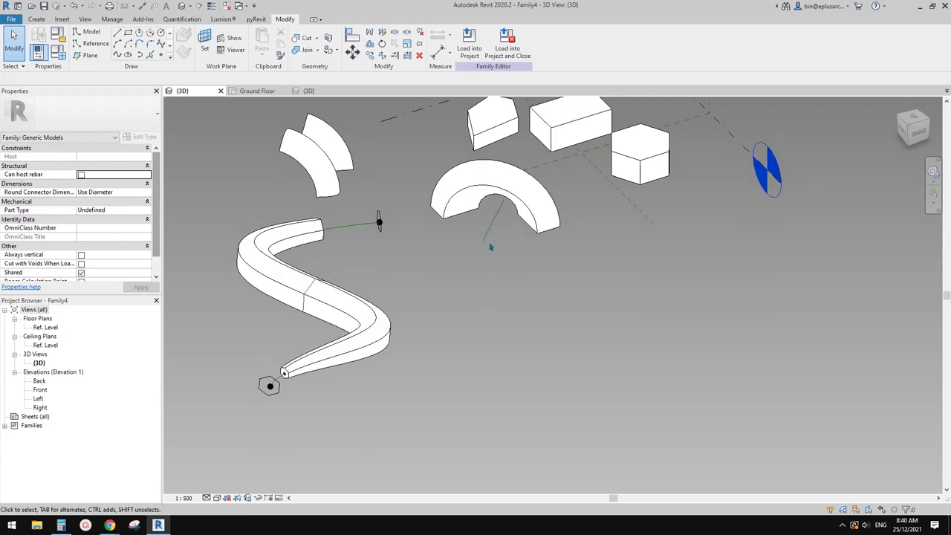
pyautogui.moveTo(490, 247); pyautogui.dragTo(478, 255, button='middle')
pyautogui.moveTo(240, 219); pyautogui.dragTo(242, 225, button='middle')
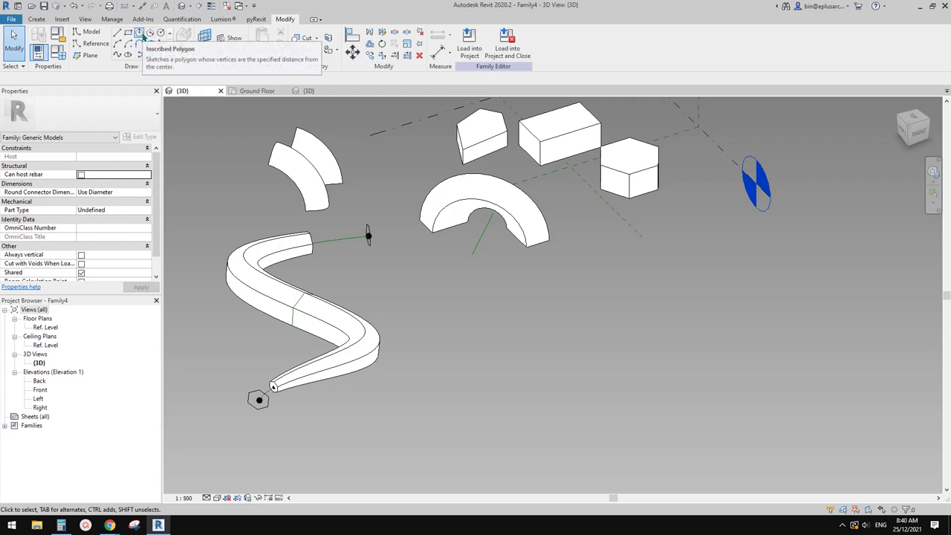
pyautogui.click(141, 33)
pyautogui.click(188, 59)
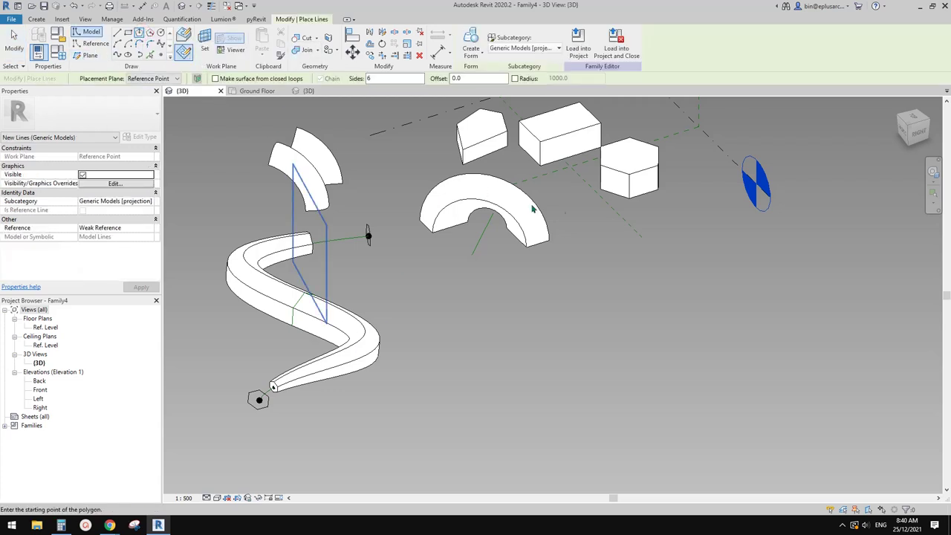
pyautogui.moveTo(536, 211); pyautogui.dragTo(454, 344, button='middle')
pyautogui.moveTo(555, 445); pyautogui.dragTo(537, 346, button='middle')
pyautogui.click(536, 340)
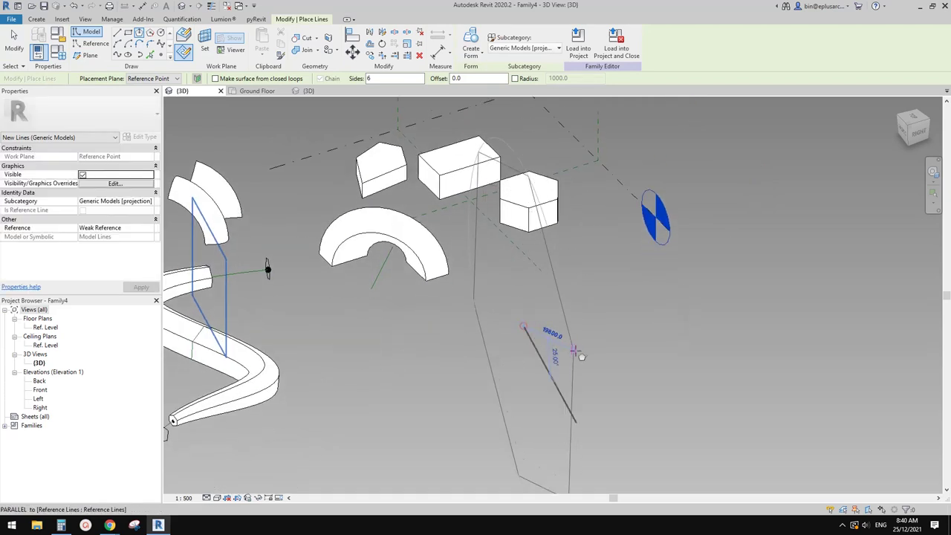
pyautogui.press('Escape')
# Step: Set the Ref. Level as work plane and draw a six-sided inscribed polygon, sides about 6200 long, in the open space beyond the arch
pyautogui.moveTo(337, 161); pyautogui.dragTo(343, 171, button='middle')
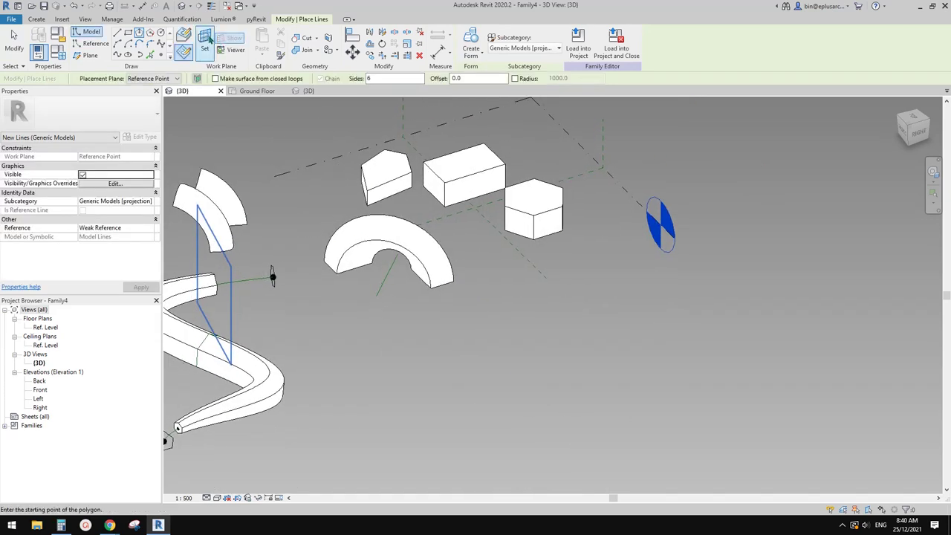
pyautogui.click(205, 41)
pyautogui.moveTo(493, 146); pyautogui.dragTo(493, 178, button='middle')
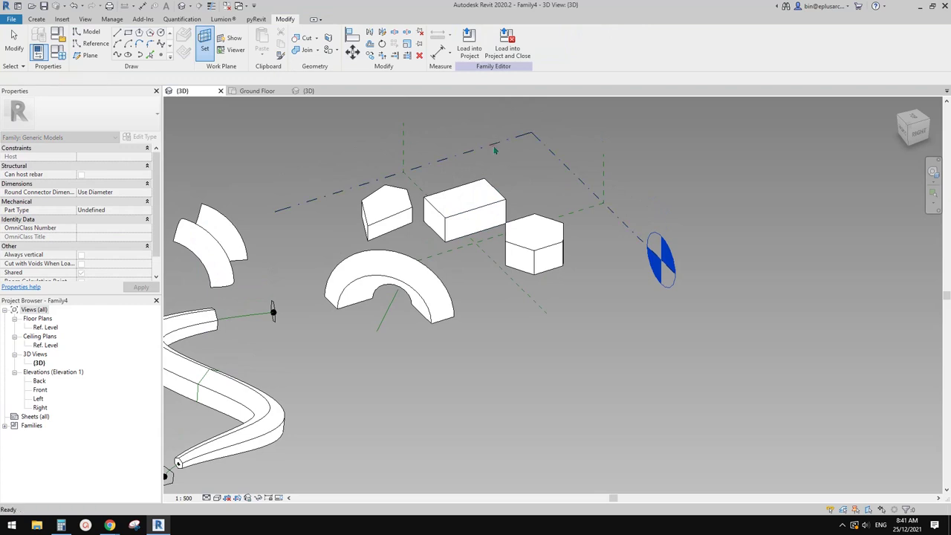
pyautogui.click(495, 150)
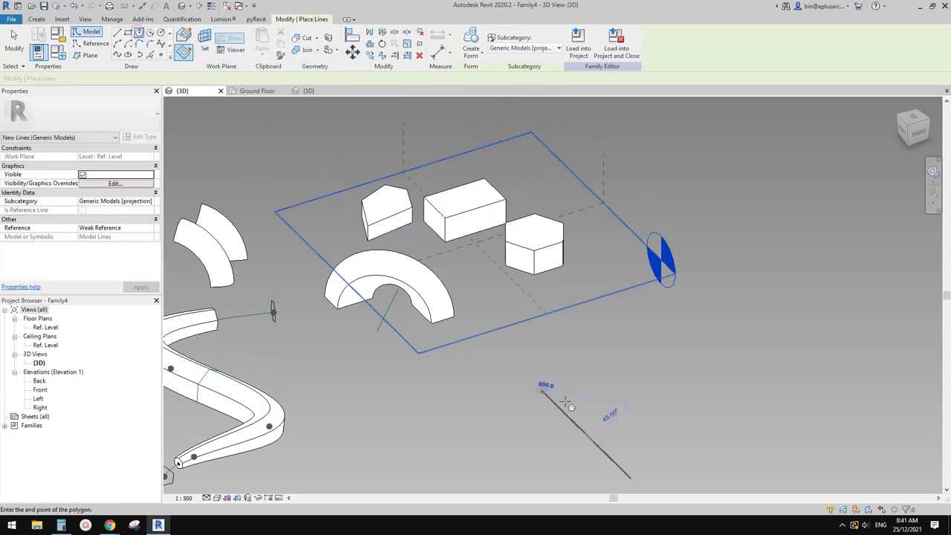
pyautogui.click(594, 378)
pyautogui.press('Escape')
pyautogui.press('Escape')
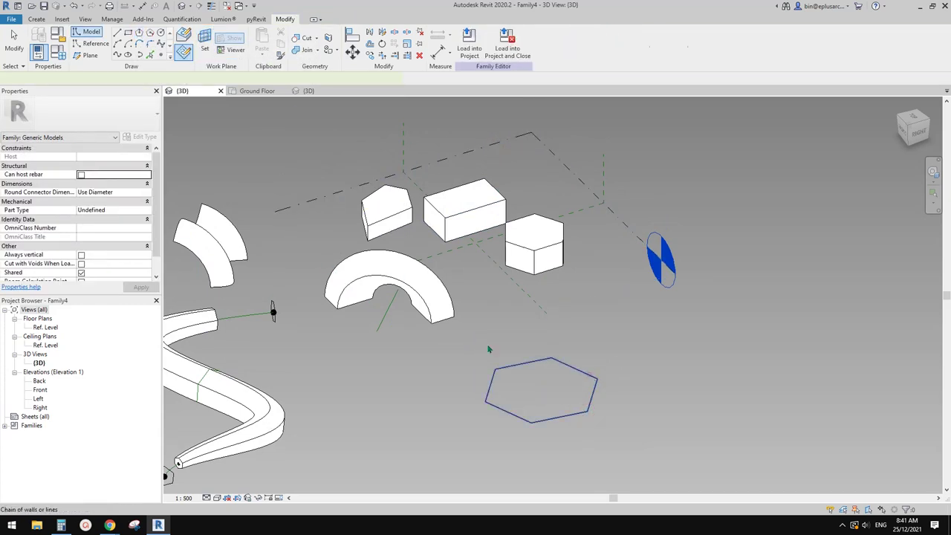
# Step: Turn the new hexagon into reference lines and copy it vertically above the original, working from the front view
pyautogui.click(588, 373)
pyautogui.click(82, 228)
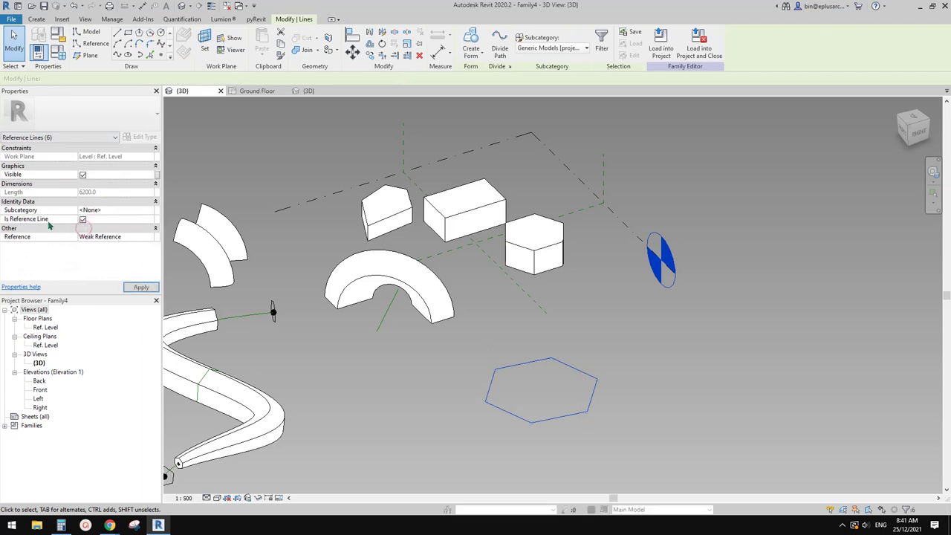
pyautogui.keyDown('shift'); pyautogui.moveTo(386, 335); pyautogui.dragTo(594, 246, button='middle'); pyautogui.keyUp('shift')
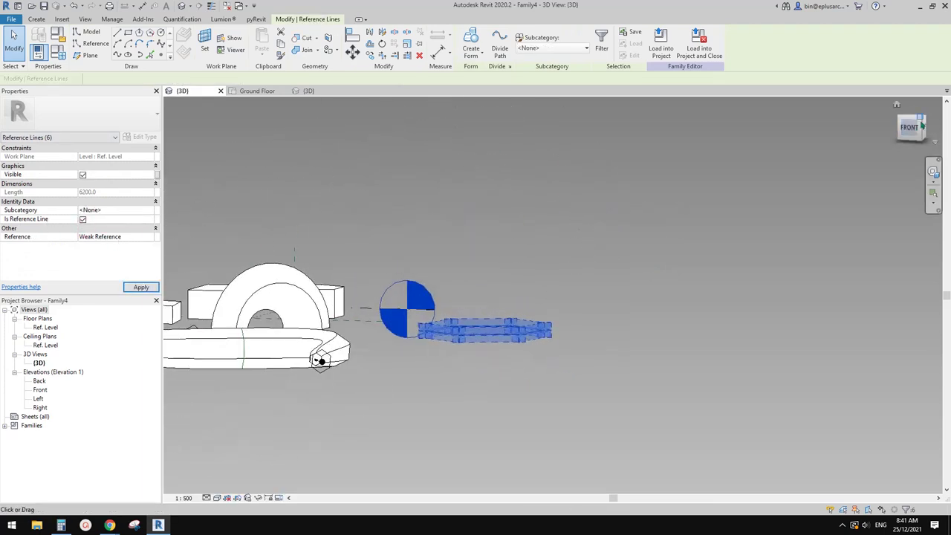
pyautogui.click(913, 128)
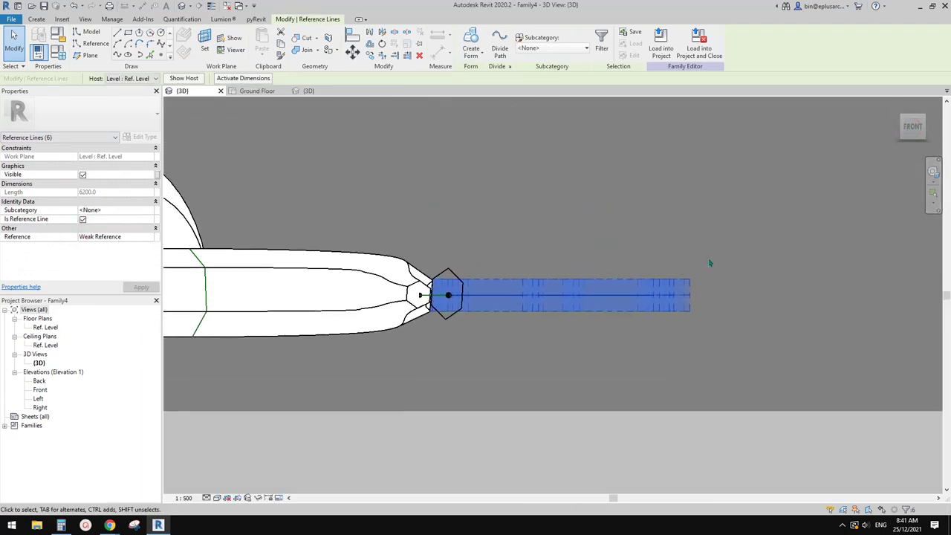
pyautogui.press('c')
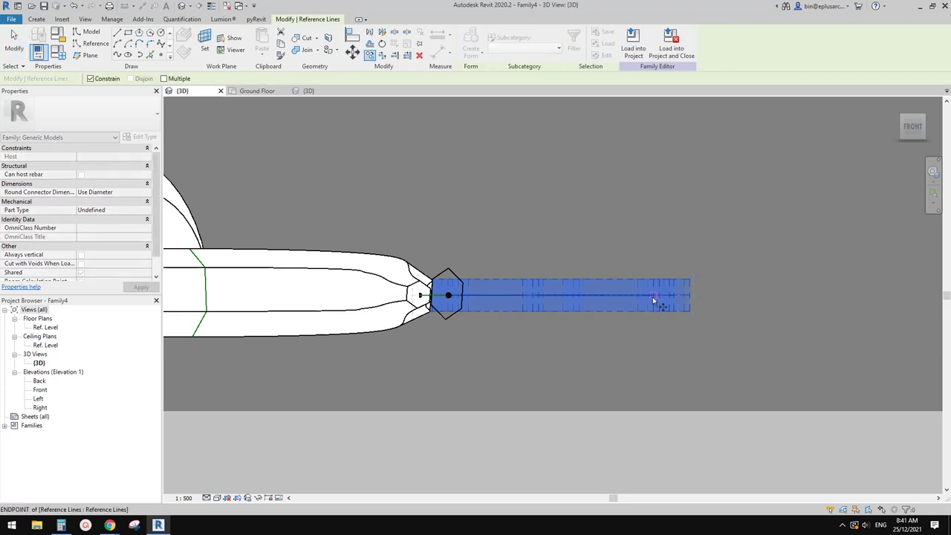
pyautogui.click(652, 297)
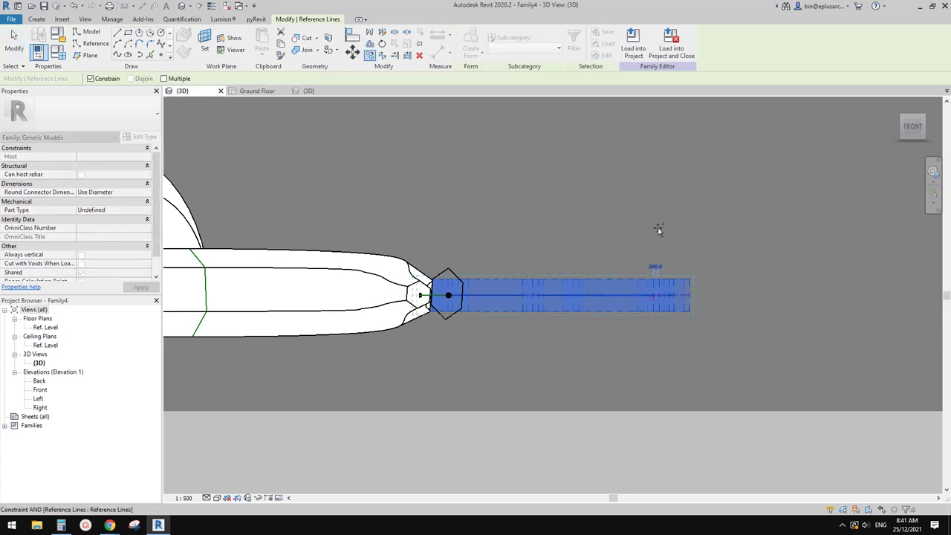
pyautogui.press('shift')
pyautogui.click(657, 173)
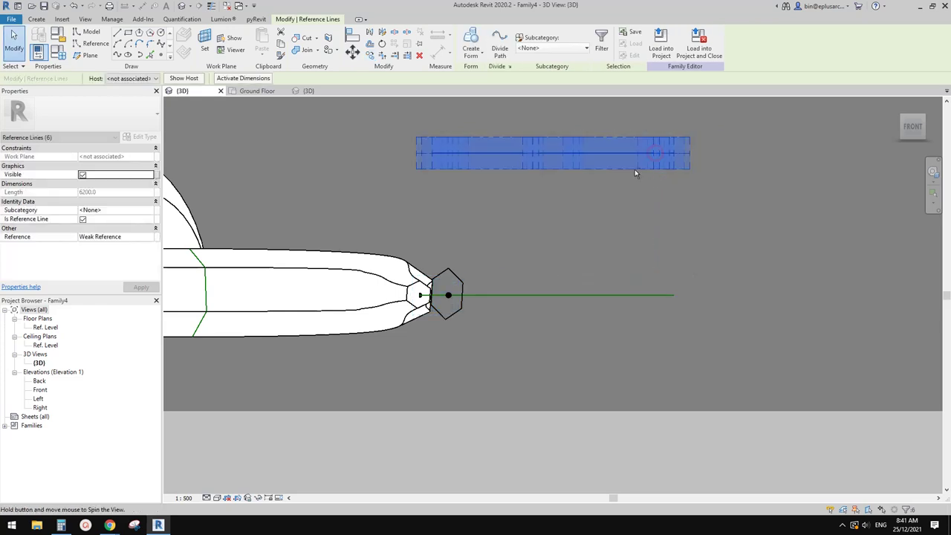
# Step: Scale the upper hexagon down about its centre to sides about 4214 long
pyautogui.keyDown('shift'); pyautogui.moveTo(634, 169); pyautogui.dragTo(561, 254, button='middle'); pyautogui.keyUp('shift')
pyautogui.press('r')
pyautogui.press('e')
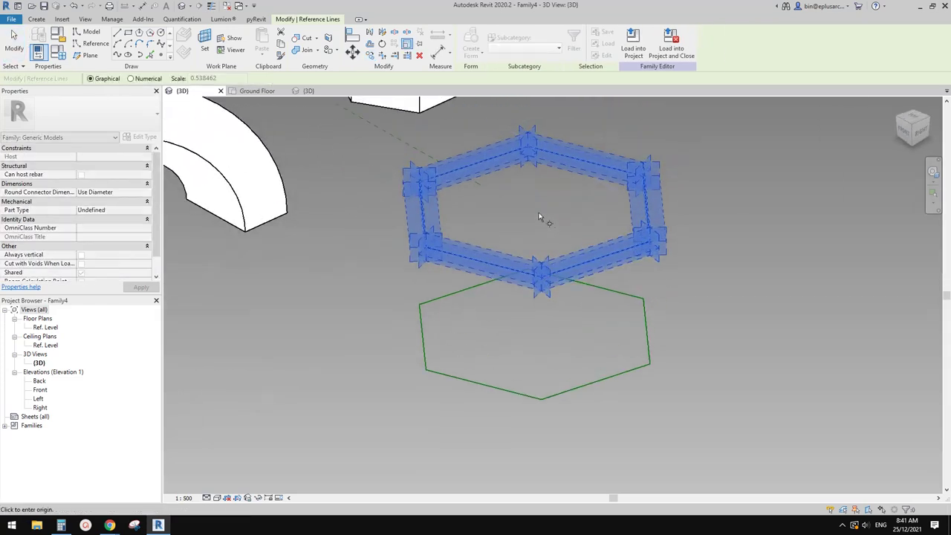
pyautogui.click(535, 216)
pyautogui.click(639, 232)
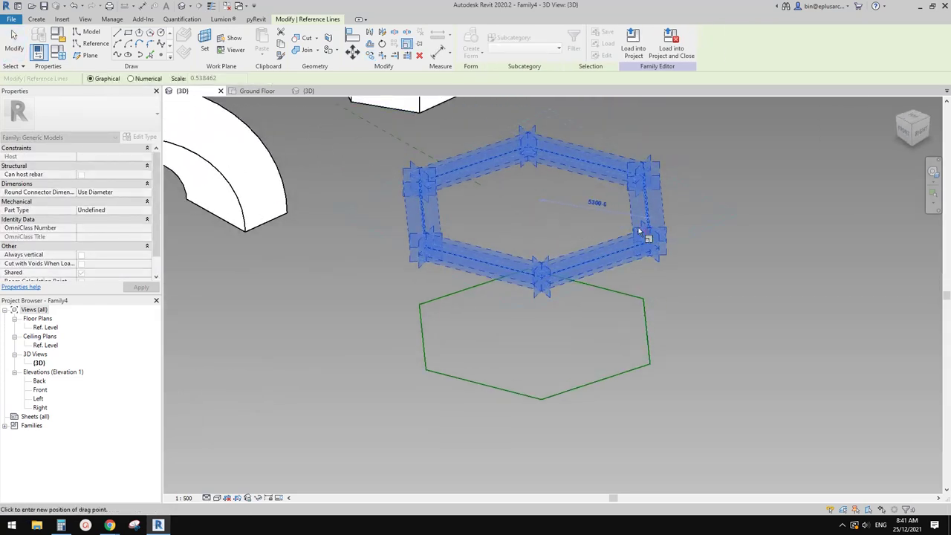
pyautogui.click(616, 220)
# Step: Rotate the upper hexagon counterclockwise about its centre so that it is twisted relative to the lower one
pyautogui.press('r')
pyautogui.press('o')
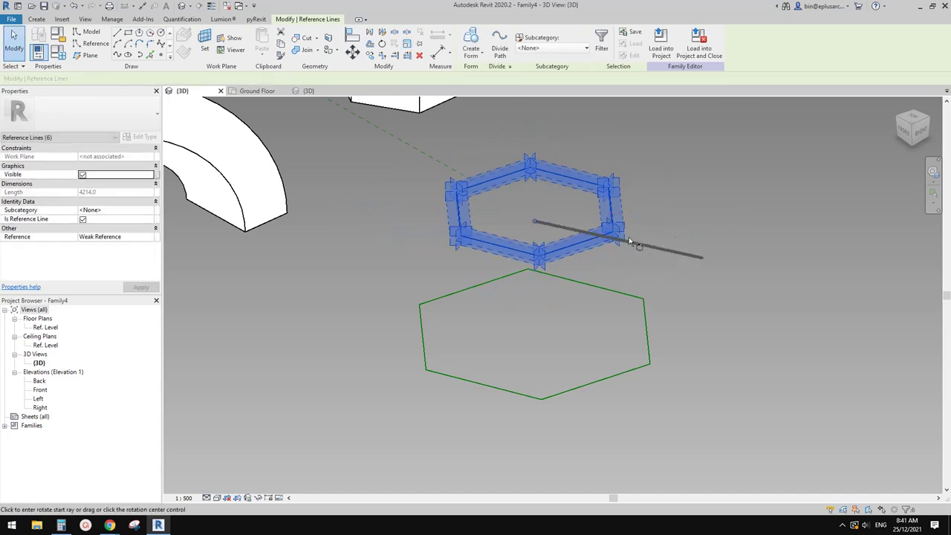
pyautogui.click(643, 227)
pyautogui.click(662, 163)
# Step: Create a solid lofted form between the lower hexagon and the smaller rotated hexagon above it
pyautogui.press('Tab')
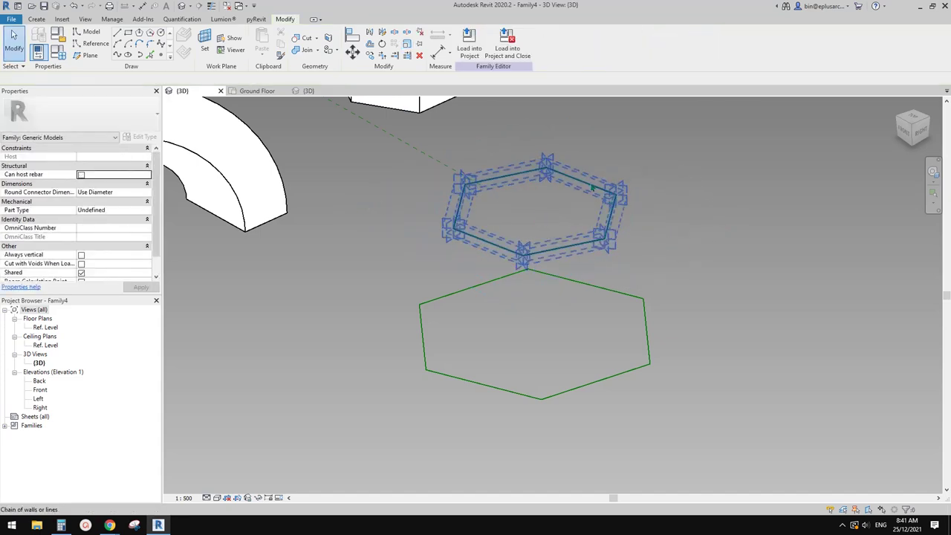
pyautogui.click(592, 187)
pyautogui.press('Tab')
pyautogui.keyDown('ctrl'); pyautogui.click(642, 299); pyautogui.keyUp('ctrl')
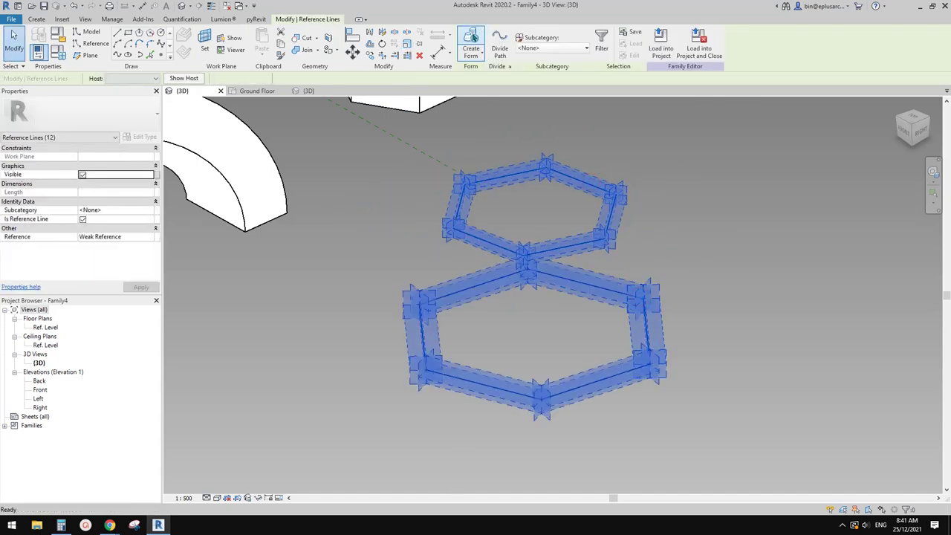
pyautogui.click(471, 43)
pyautogui.keyDown('shift'); pyautogui.moveTo(586, 139); pyautogui.dragTo(635, 272, button='middle'); pyautogui.keyUp('shift')
pyautogui.scroll(-3, 609, 269)
pyautogui.moveTo(572, 266); pyautogui.dragTo(645, 275, button='middle')
pyautogui.click(619, 252)
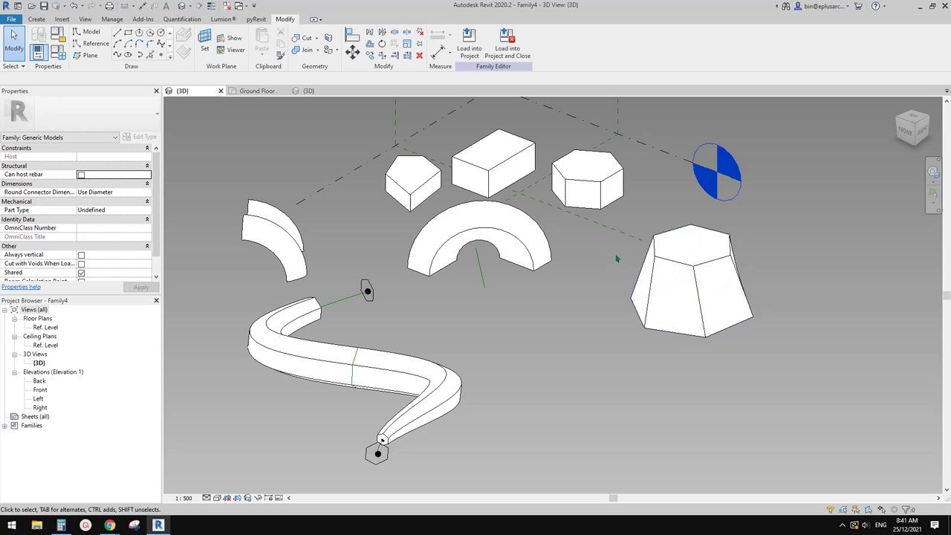
# Step: Create a solid form from the top face of the rectangular box, extruding it 3000 upward
pyautogui.moveTo(553, 234); pyautogui.dragTo(532, 270, button='middle')
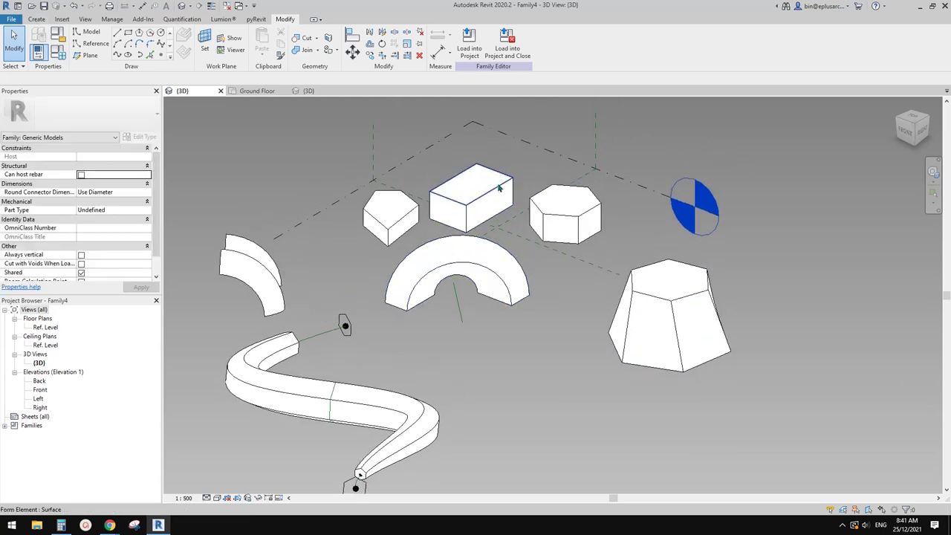
pyautogui.click(500, 188)
pyautogui.scroll(2, 520, 146)
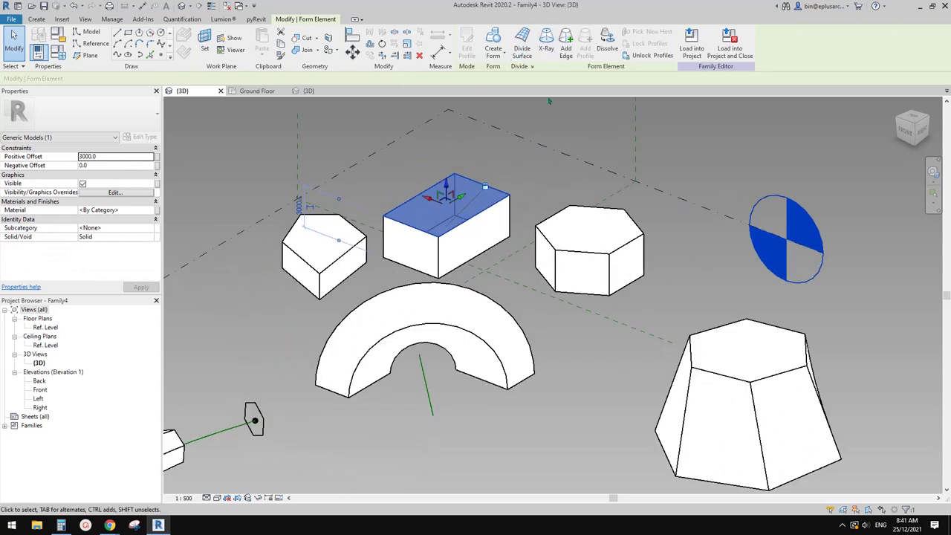
pyautogui.press('Escape')
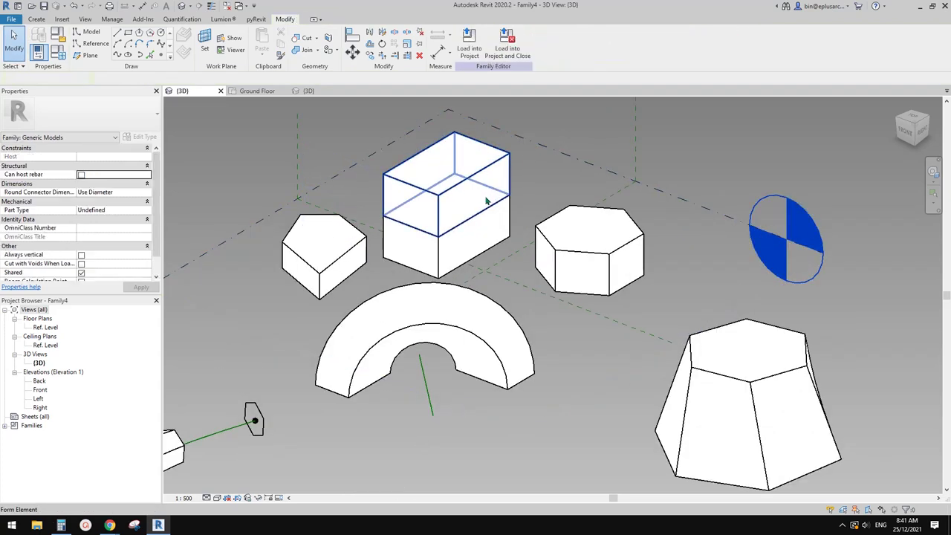
# Step: Create a solid form from the upper box's long side face nearest the hexagonal prism, extruding it 2000 outward
pyautogui.click(483, 200)
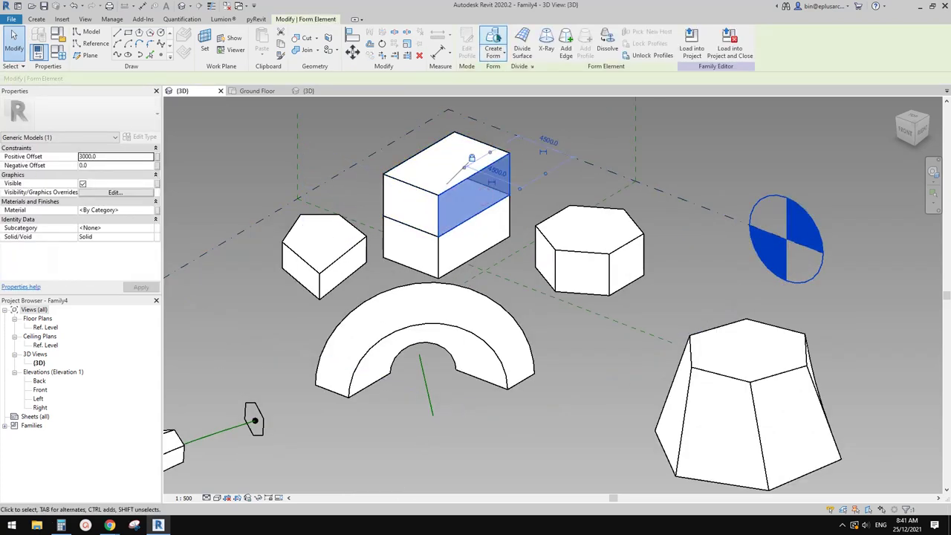
pyautogui.keyDown('shift'); pyautogui.moveTo(553, 158); pyautogui.dragTo(606, 226, button='middle'); pyautogui.keyUp('shift')
pyautogui.scroll(3, 513, 201)
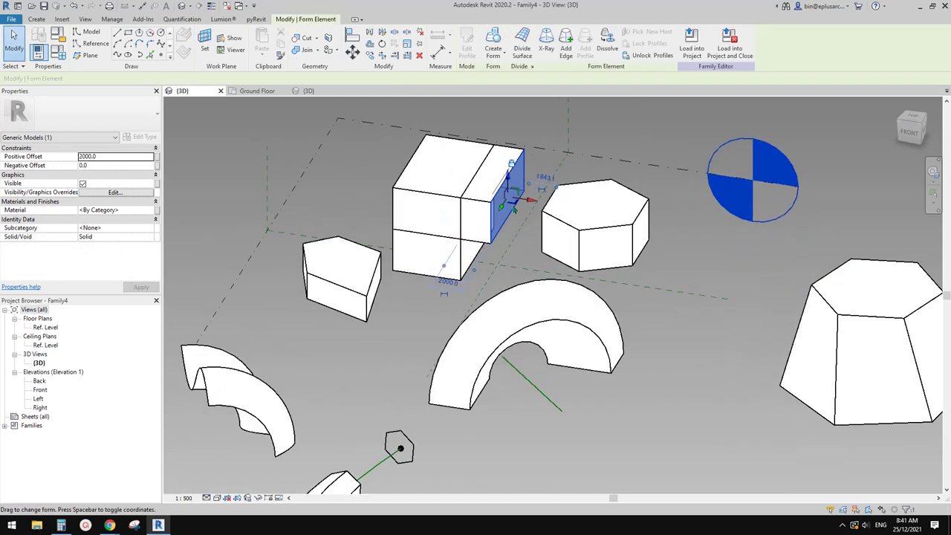
pyautogui.keyDown('shift'); pyautogui.moveTo(513, 203); pyautogui.dragTo(480, 208, button='middle'); pyautogui.keyUp('shift')
pyautogui.press('Escape')
pyautogui.scroll(-3, 508, 234)
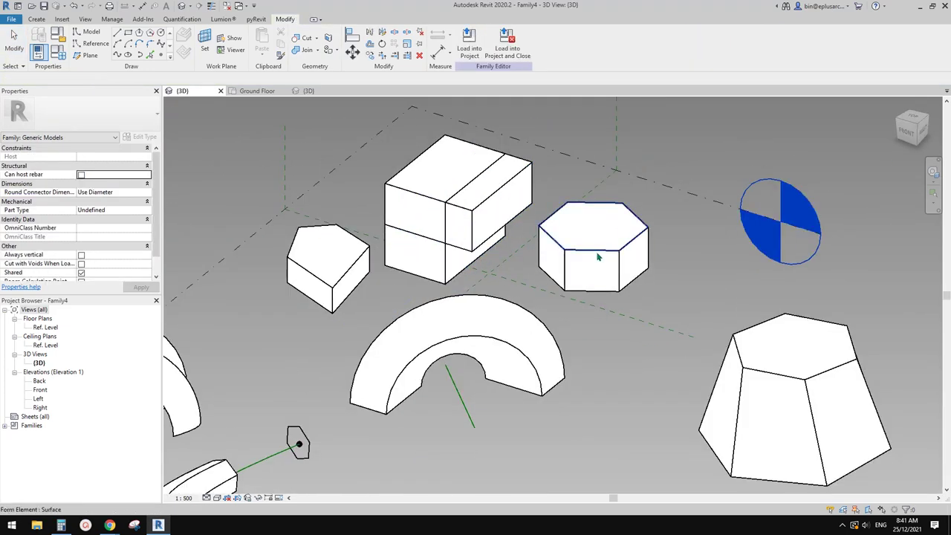
# Step: Create a solid form extruded outward from the front side face of the hexagonal prism
pyautogui.scroll(-1, 600, 285)
pyautogui.moveTo(600, 286); pyautogui.dragTo(588, 248, button='middle')
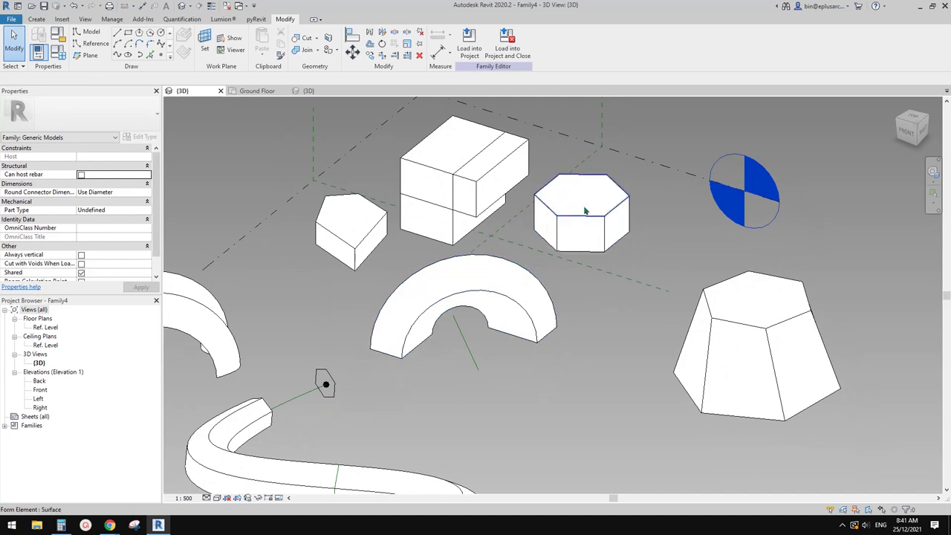
pyautogui.click(586, 237)
pyautogui.moveTo(591, 245); pyautogui.dragTo(583, 247, button='middle')
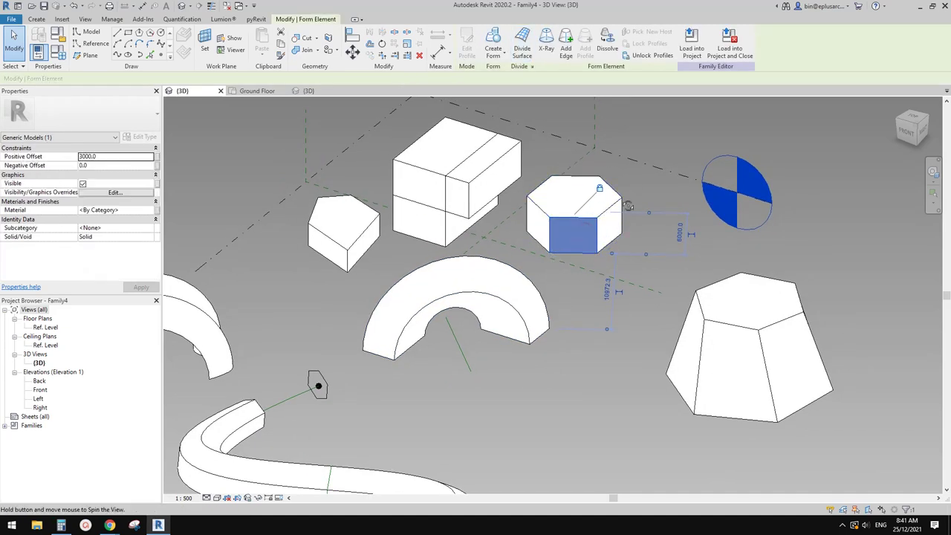
pyautogui.keyDown('shift'); pyautogui.moveTo(628, 205); pyautogui.dragTo(557, 78, button='middle'); pyautogui.keyUp('shift')
pyautogui.click(499, 40)
pyautogui.keyDown('shift'); pyautogui.moveTo(542, 321); pyautogui.dragTo(604, 321, button='middle'); pyautogui.keyUp('shift')
pyautogui.click(623, 310)
pyautogui.scroll(-2, 537, 315)
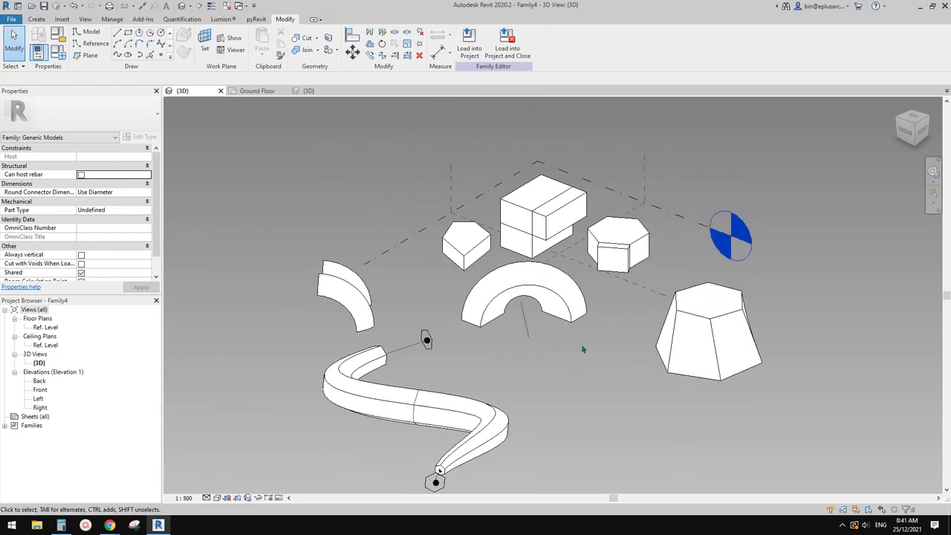
pyautogui.moveTo(583, 349); pyautogui.dragTo(565, 356, button='middle')
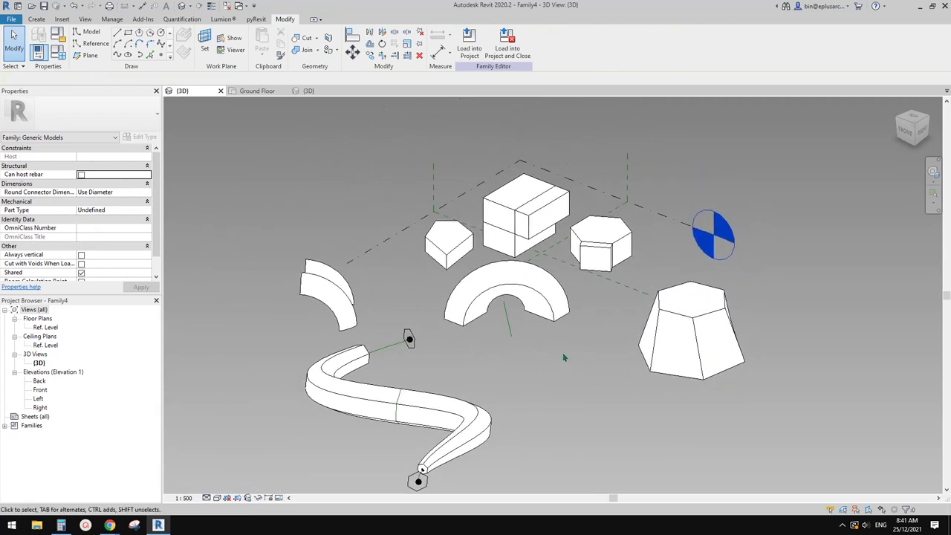